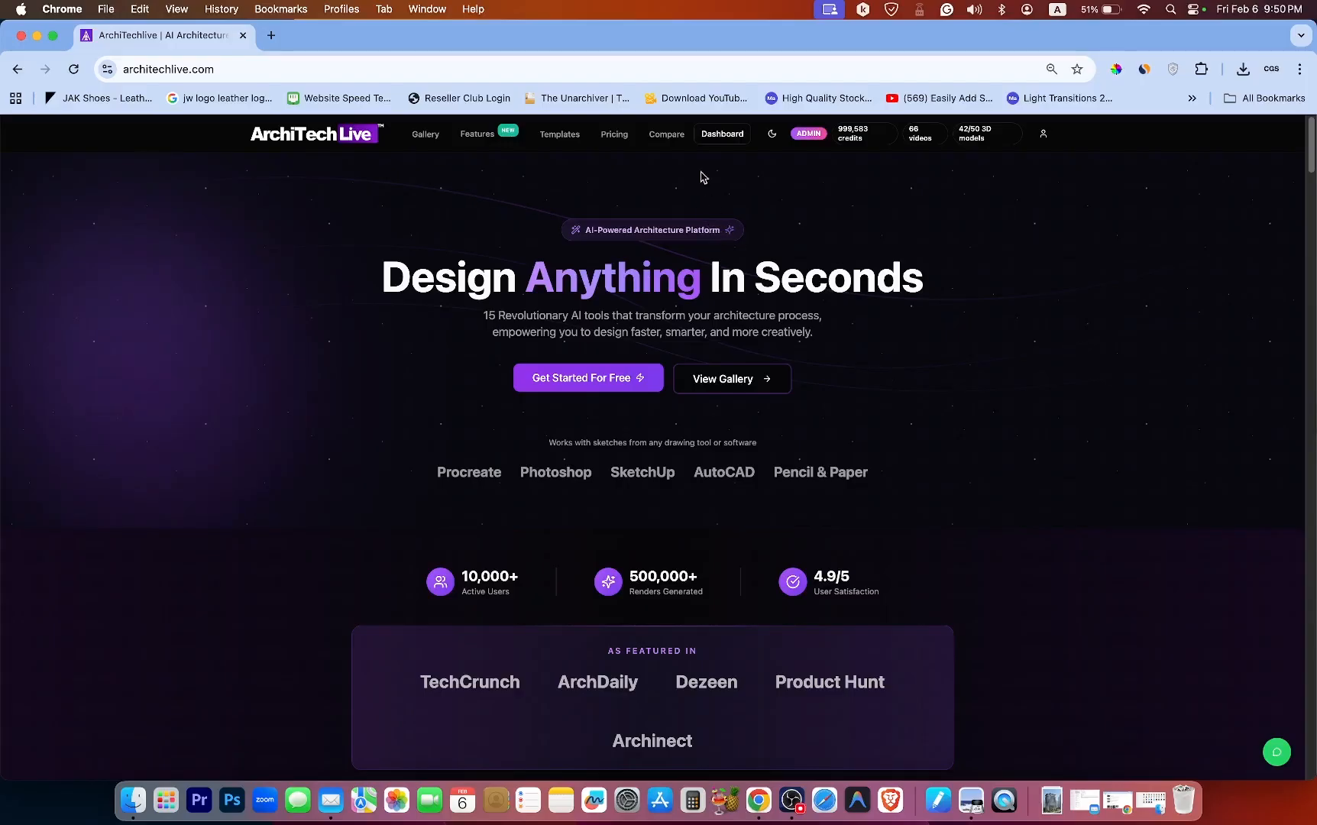
Open the Interior Design studio from the dashboard.
click(722, 136)
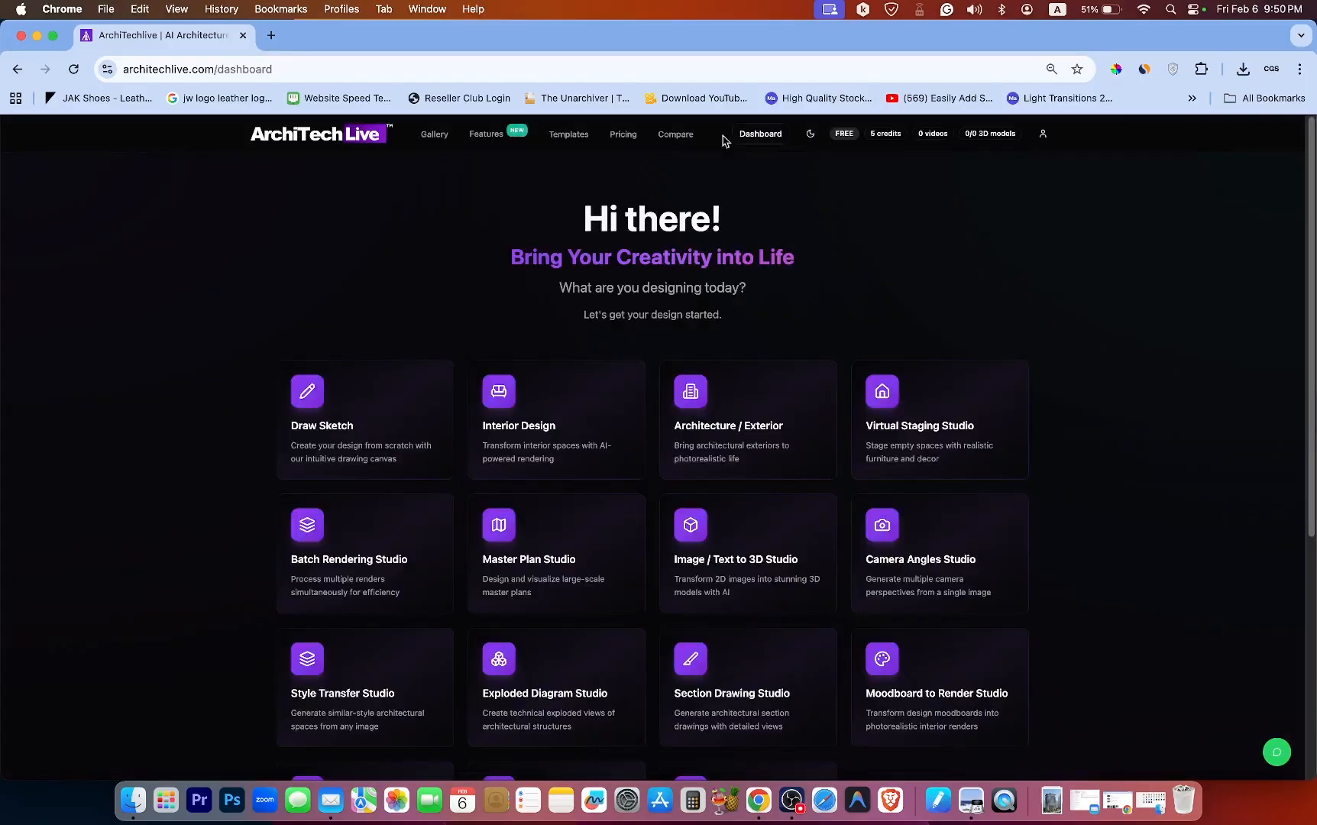
click(529, 437)
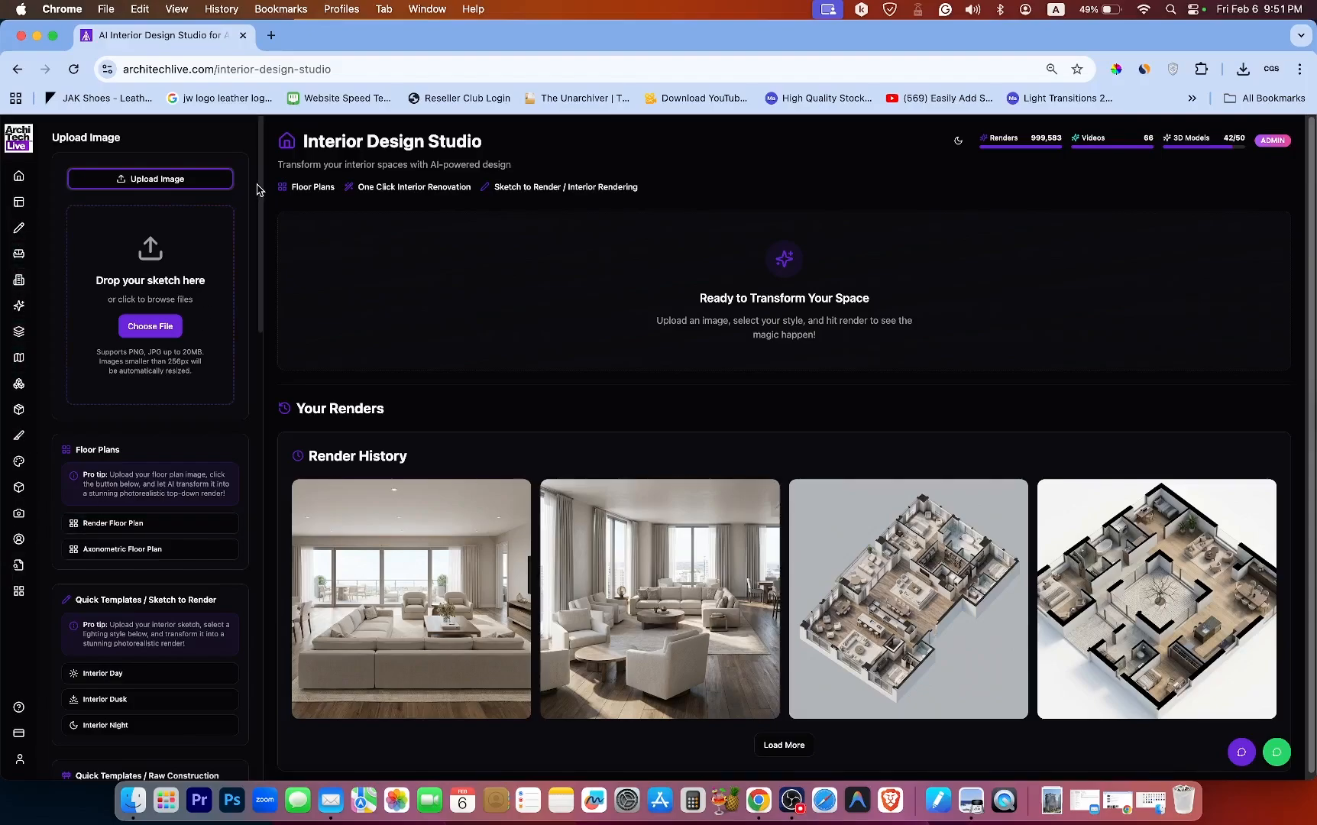
Browse the studio's sidebar of upload, floor plan, template and render mode options.
scroll(255, 206, down, 5)
scroll(254, 266, down, 15)
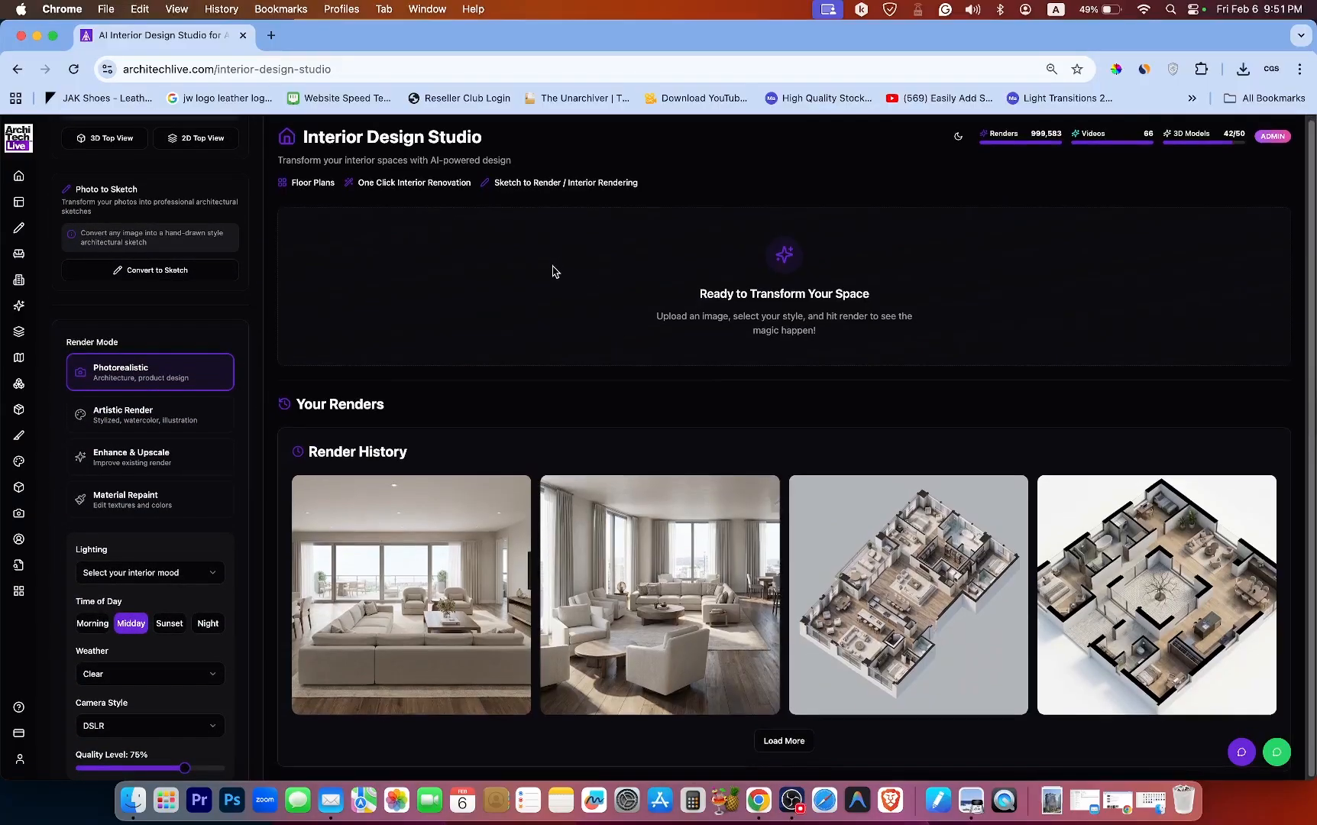
scroll(554, 273, down, 1)
scroll(558, 270, up, 1)
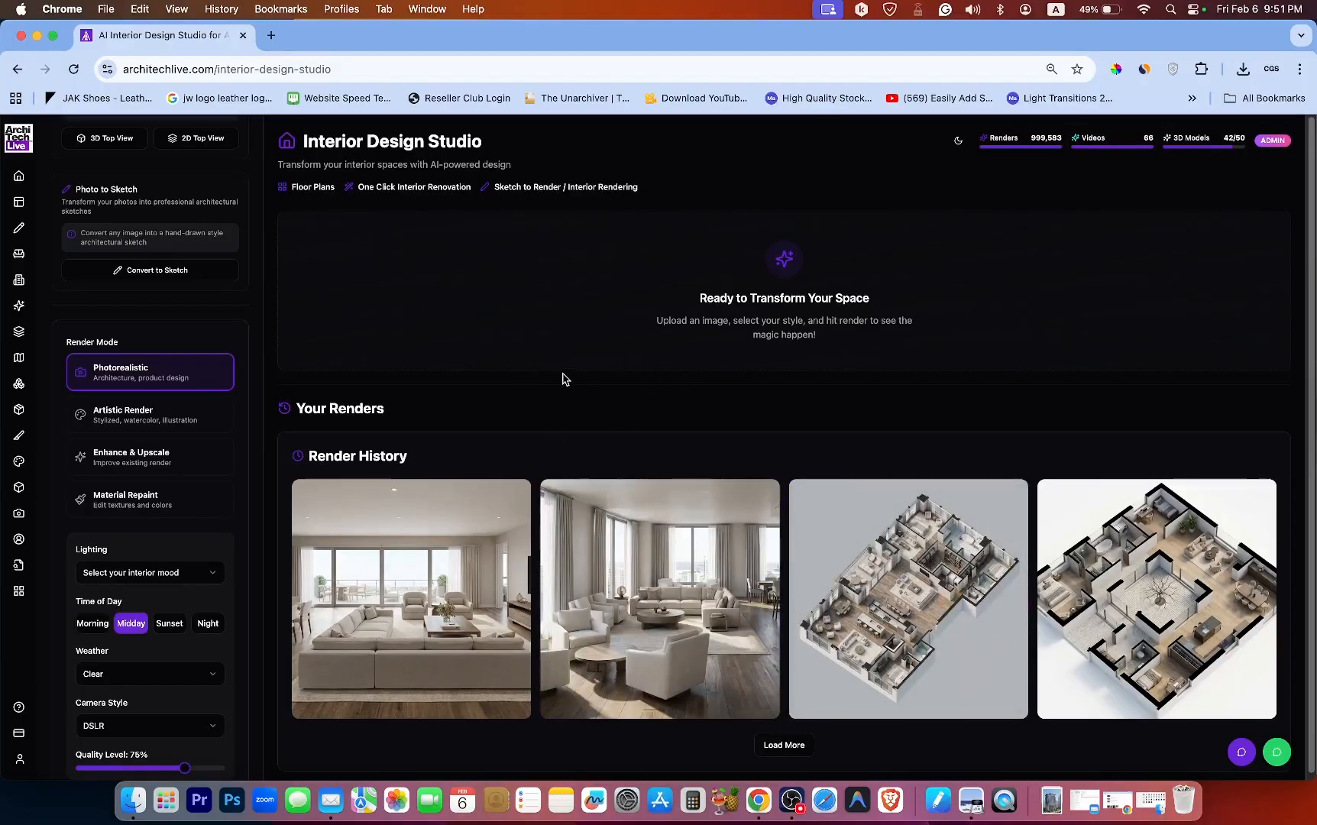
scroll(208, 329, up, 15)
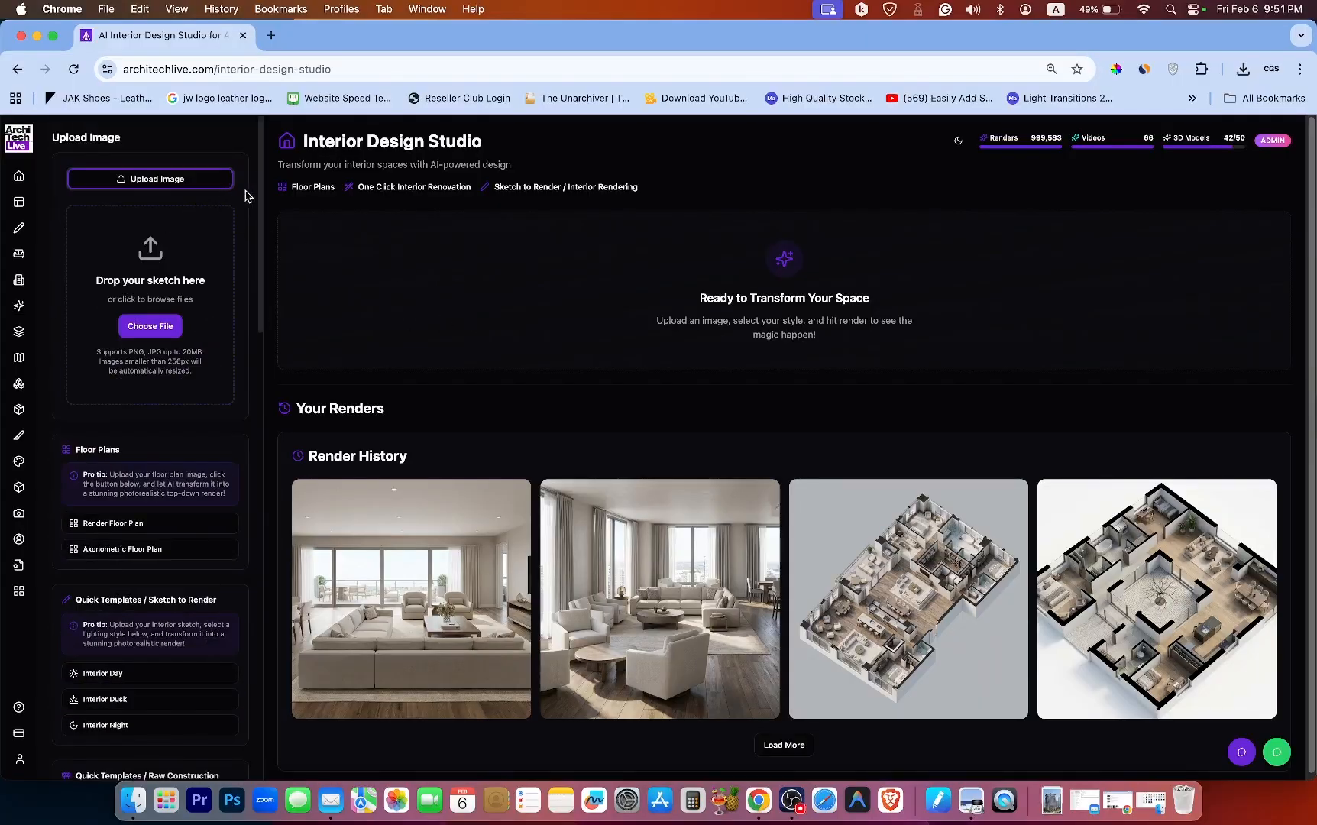
mouse_move(260, 187)
mouse_down()
mouse_move(253, 321)
mouse_move(267, 418)
mouse_move(250, 644)
mouse_move(253, 176)
mouse_up()
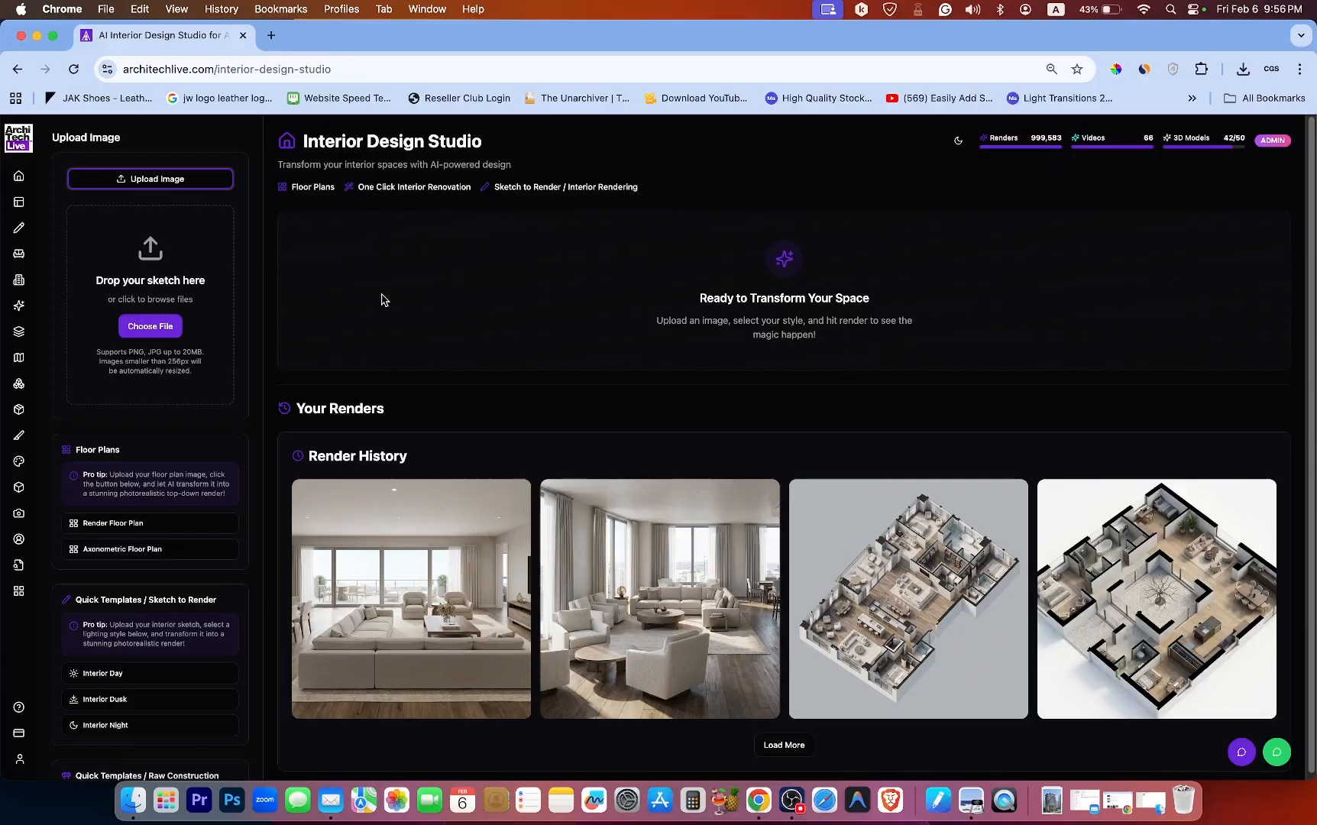
drag(258, 307, 260, 260)
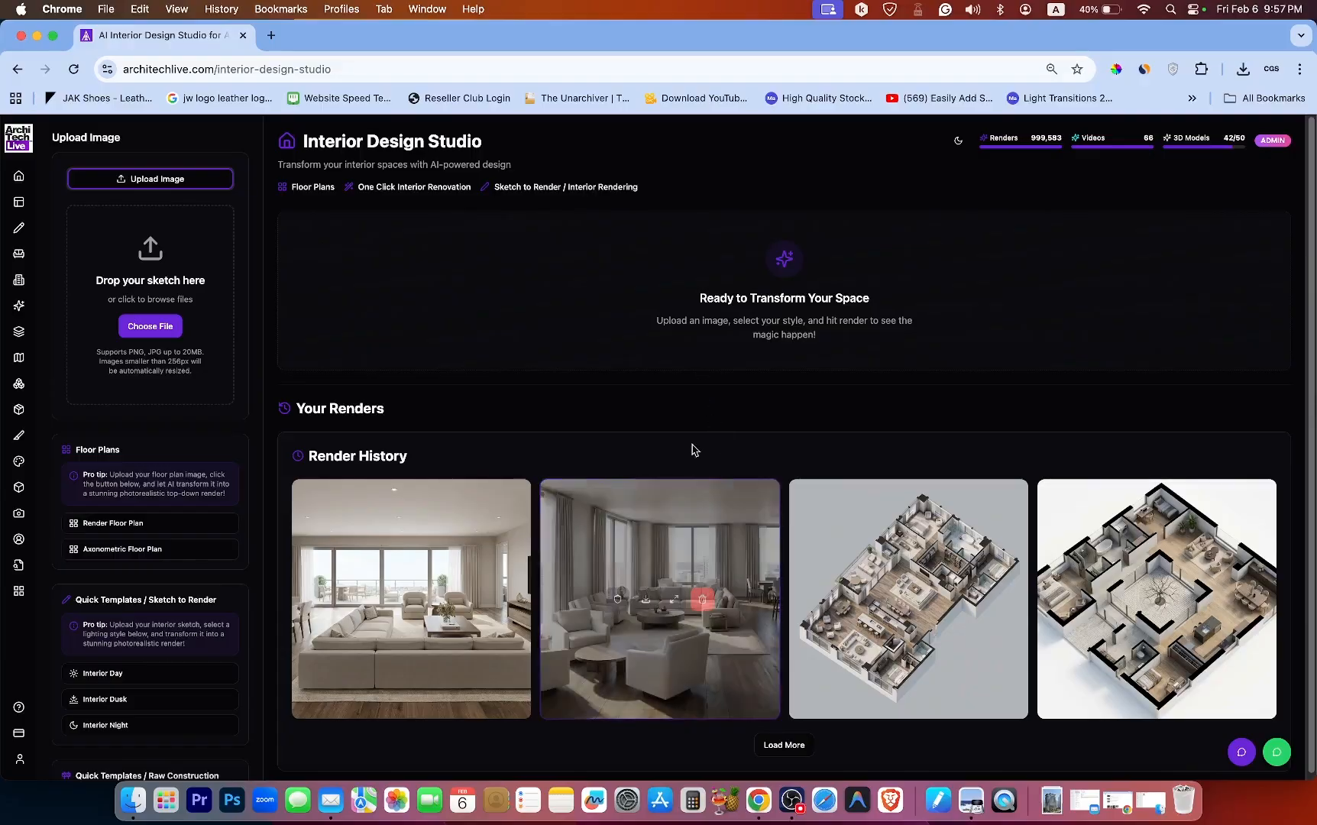
Load more items in the render history and scroll through the sidebar floor plan and template sections.
click(789, 738)
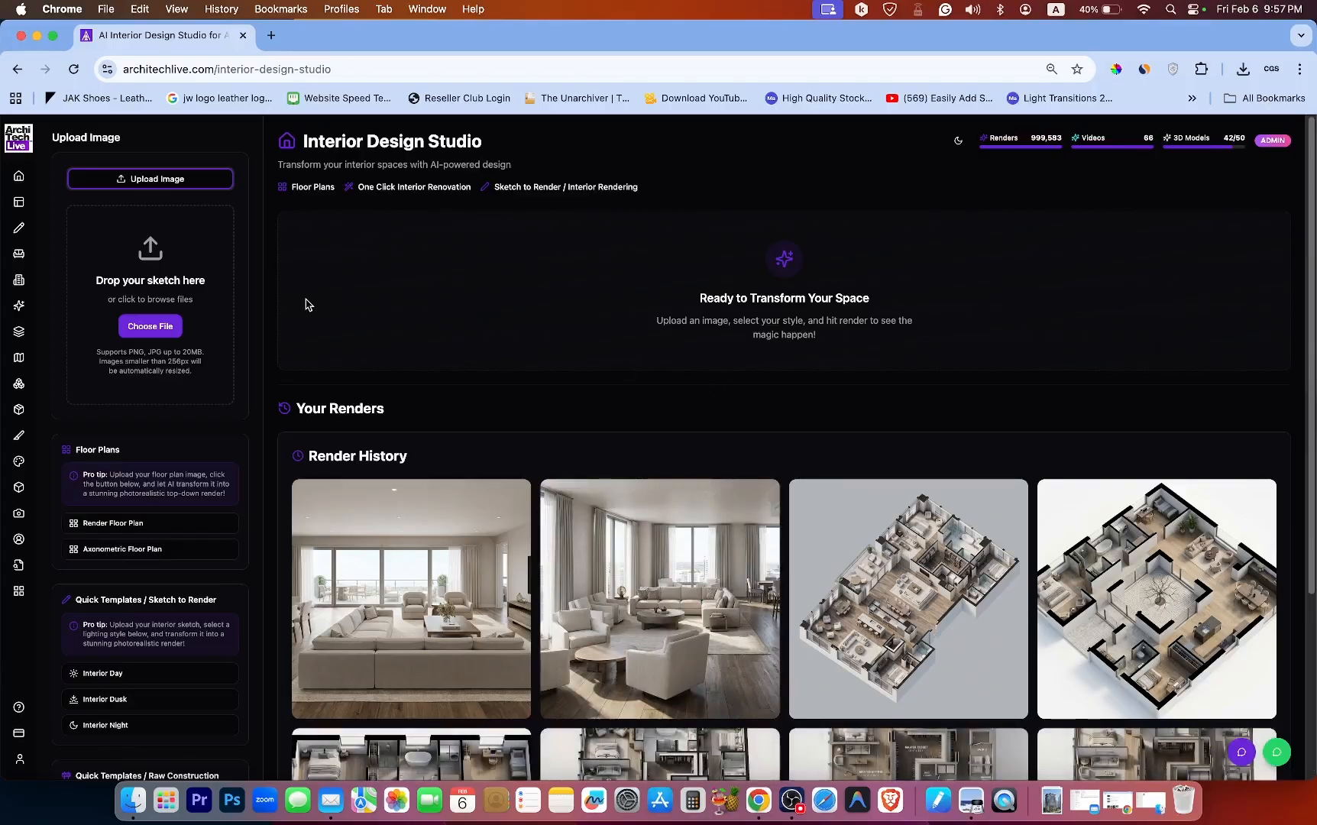
scroll(255, 298, down, 5)
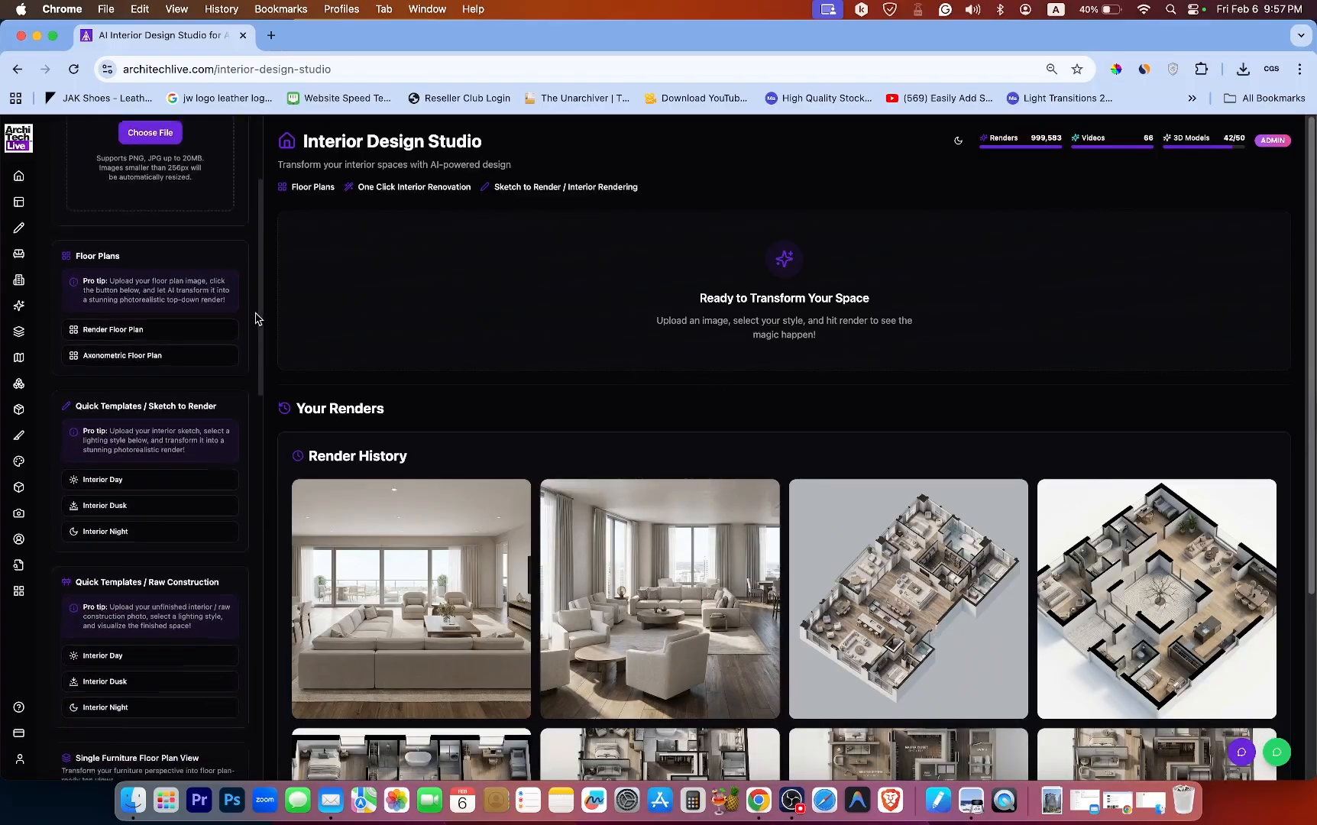
scroll(256, 319, down, 2)
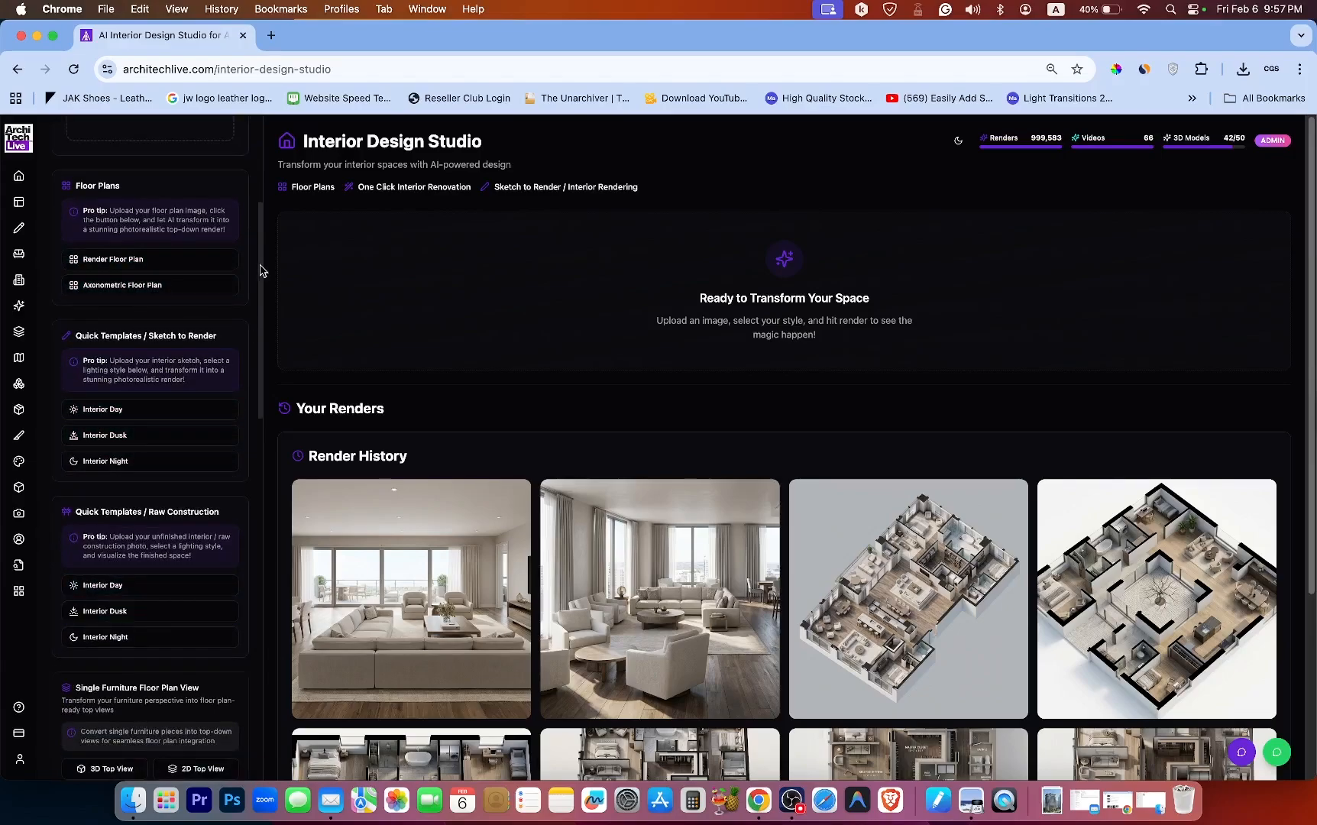
drag(260, 271, 243, 161)
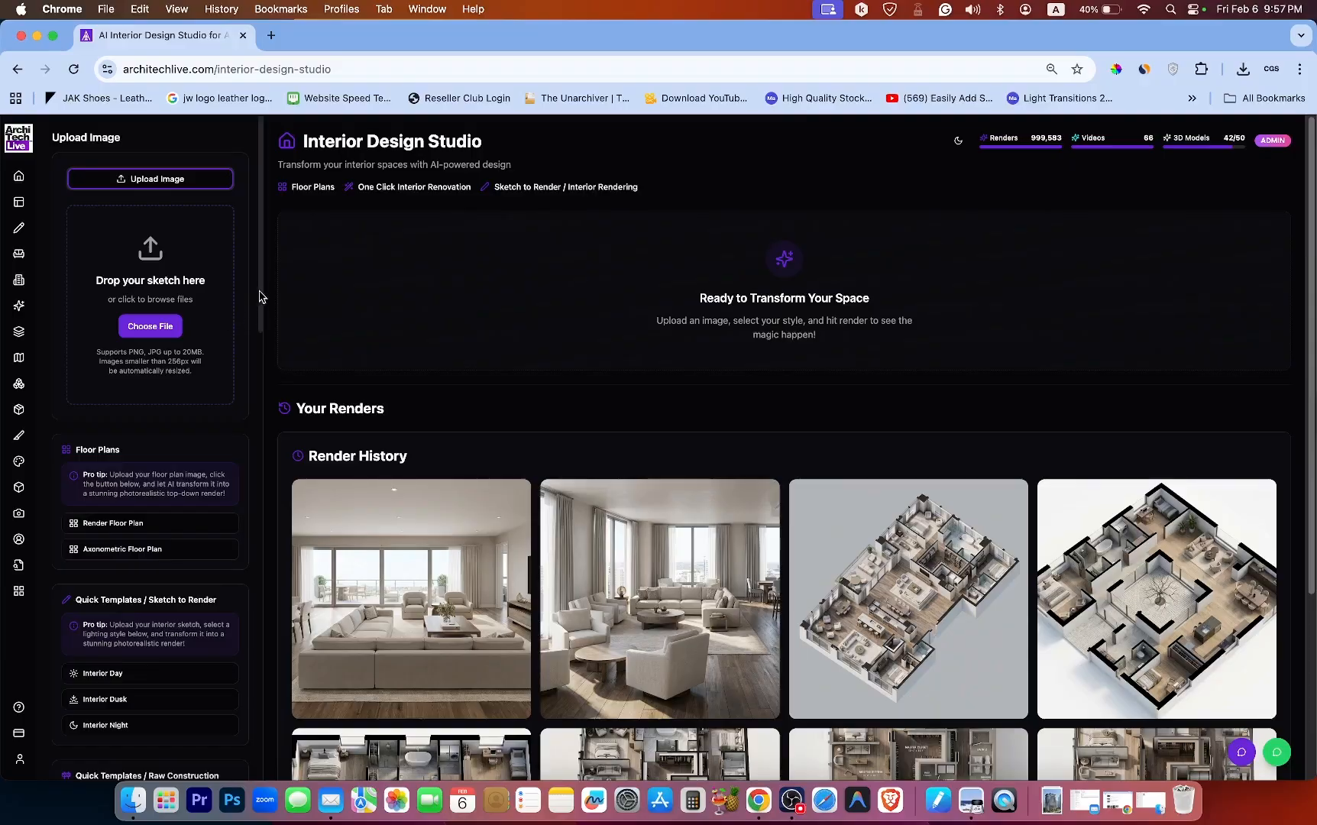
drag(259, 295, 258, 368)
scroll(258, 368, up, 5)
key(super+a)
click(290, 271)
drag(261, 245, 256, 273)
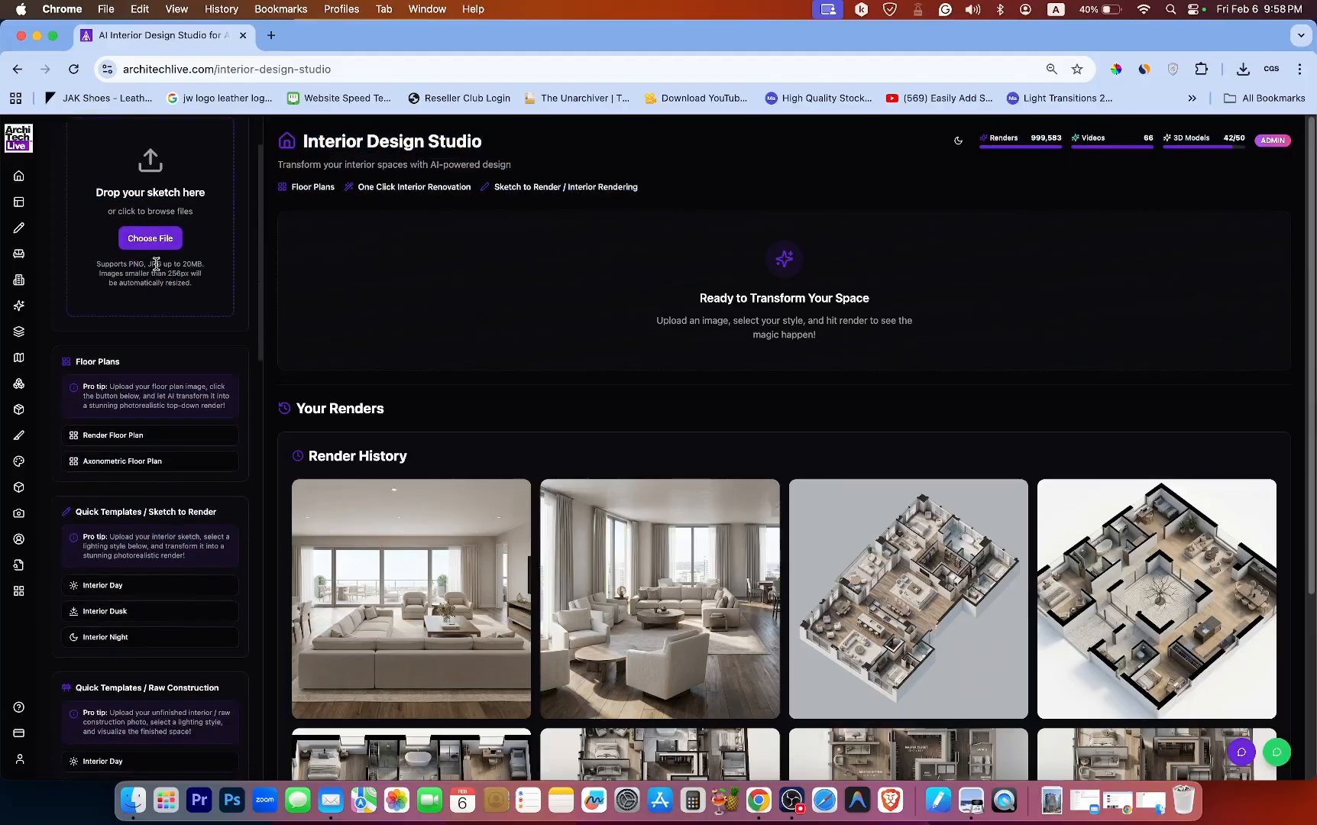
scroll(227, 221, down, 3)
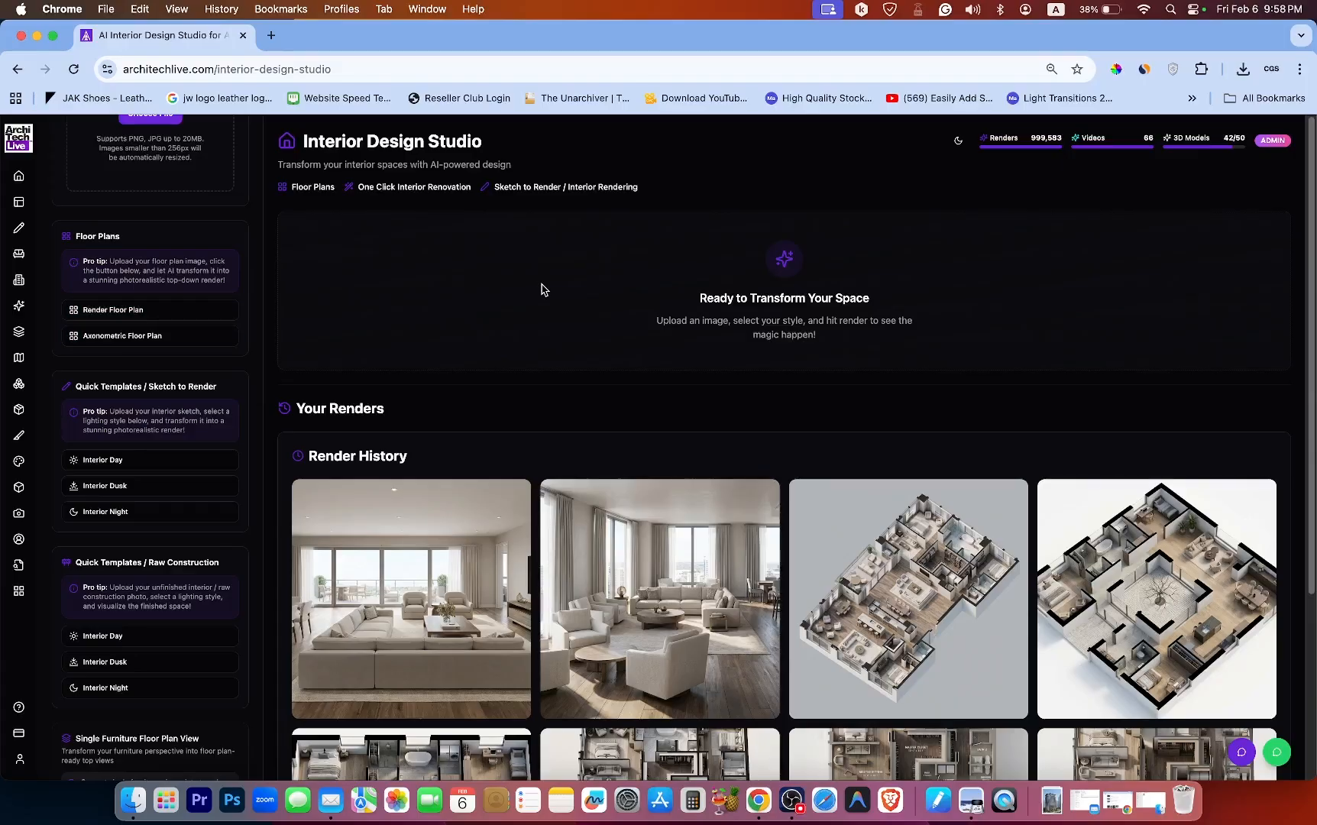
scroll(542, 290, down, 3)
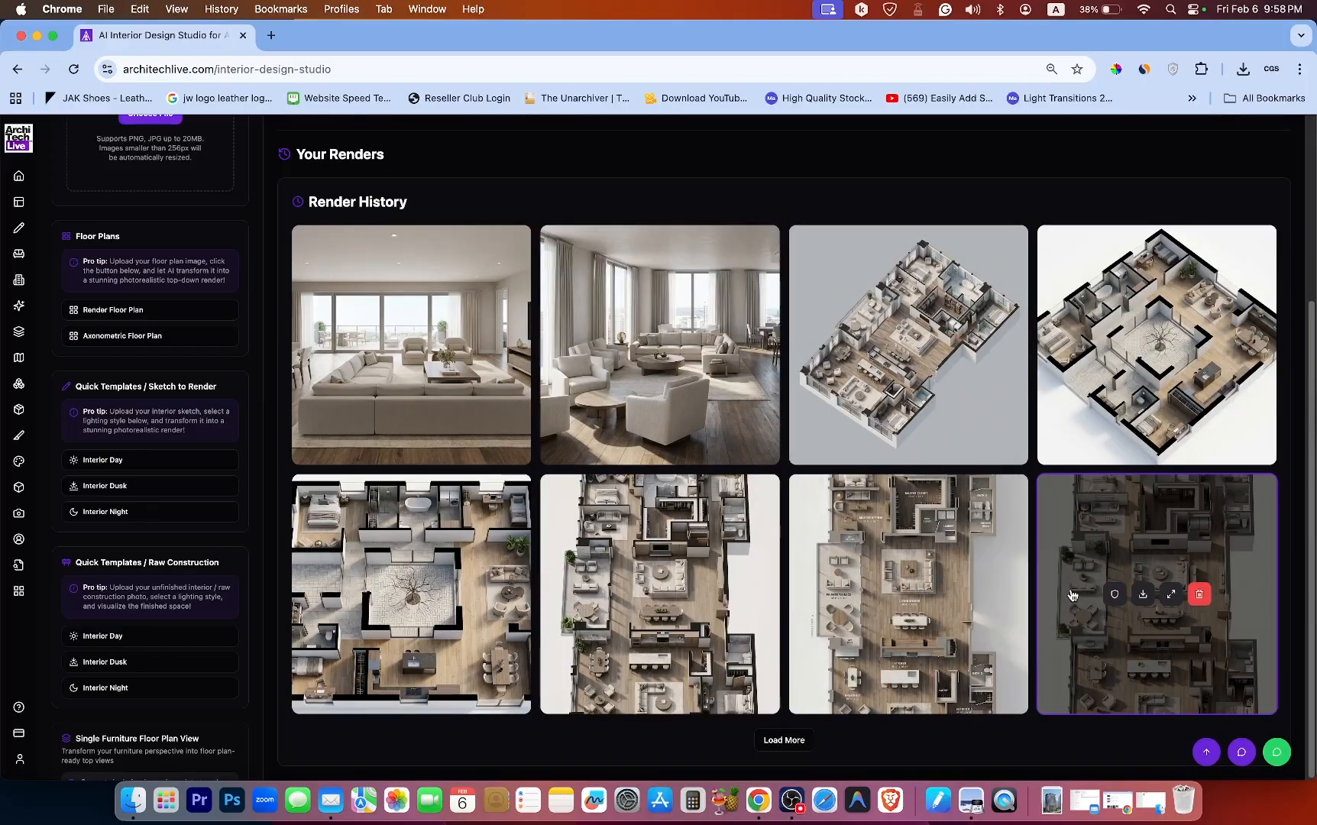
Load more renders and open a top-down floor plan render in the before/after preview.
click(778, 740)
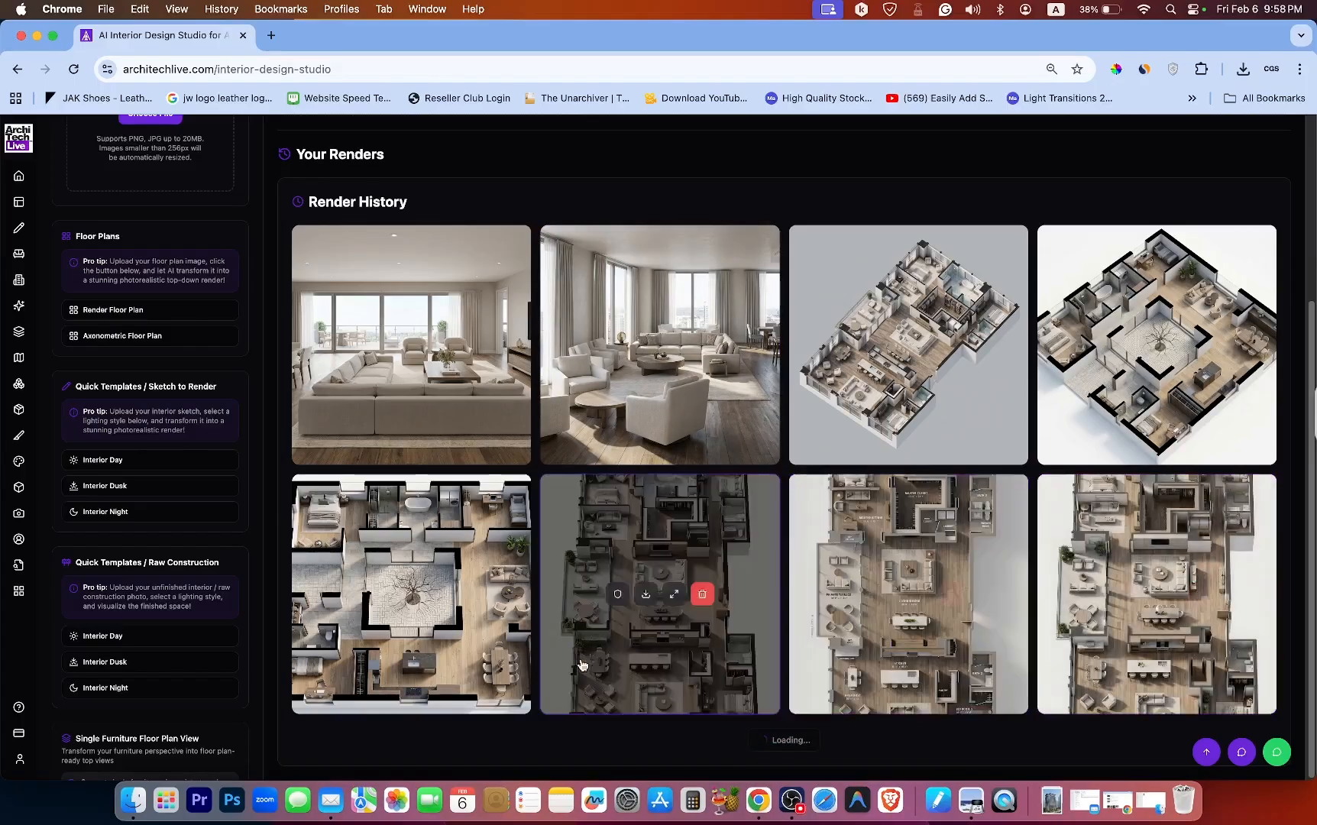
scroll(803, 452, down, 2)
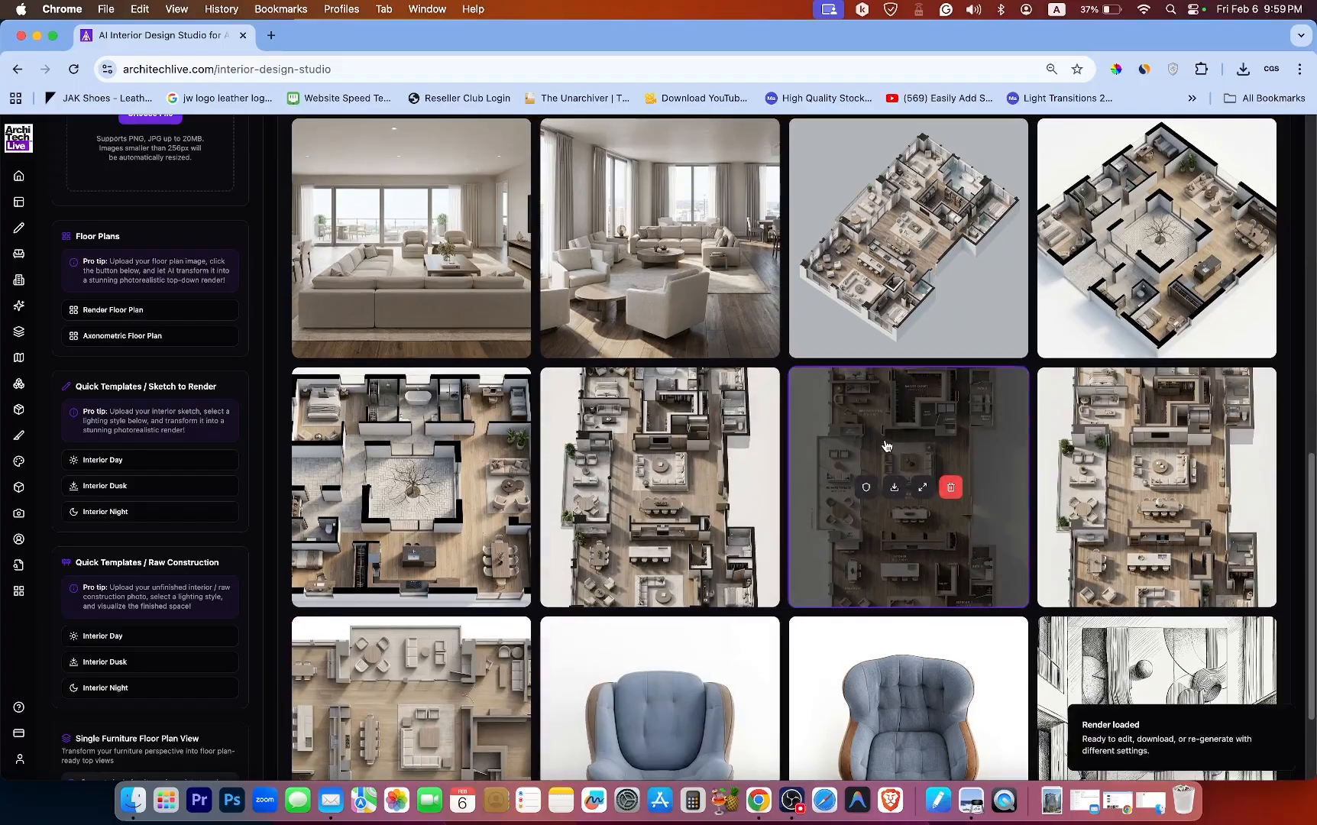
scroll(886, 446, up, 10)
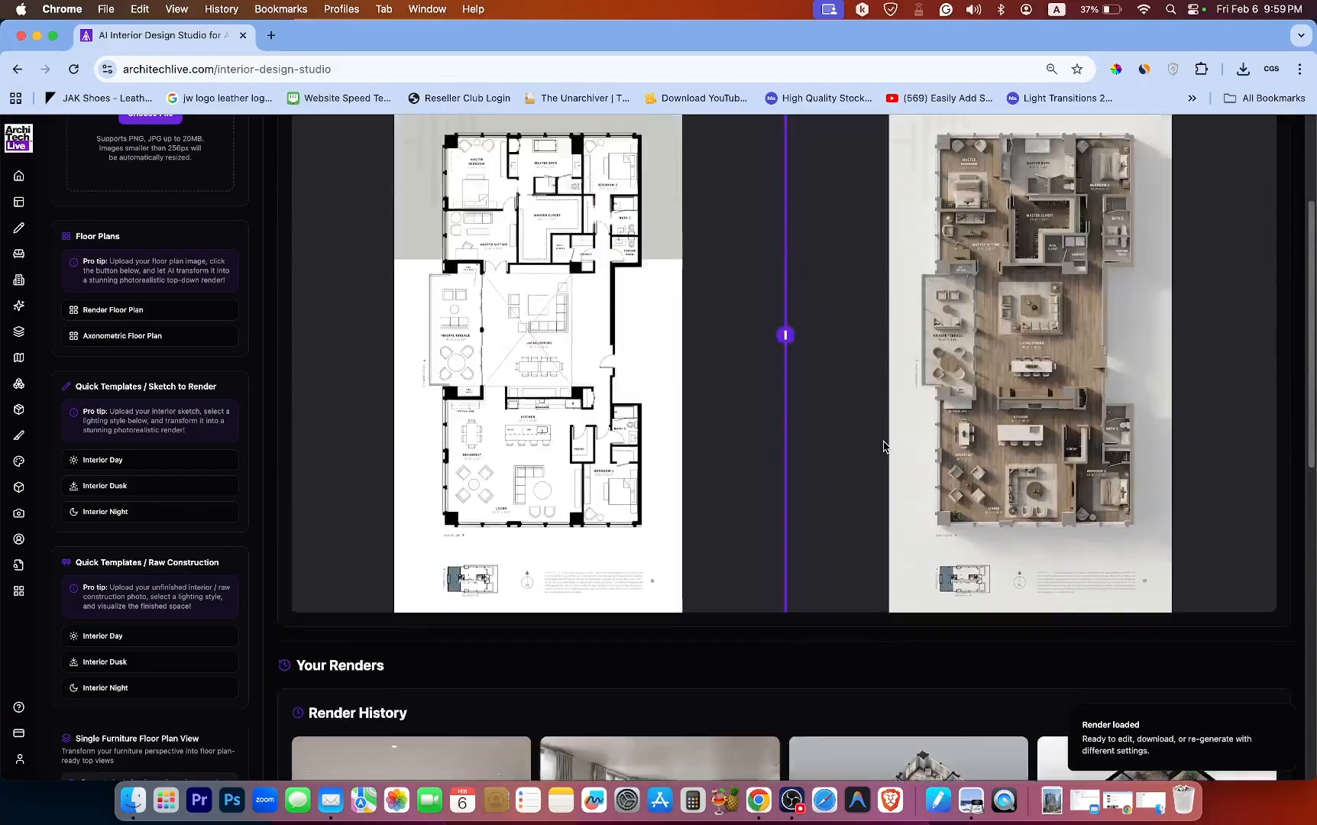
scroll(884, 446, up, 3)
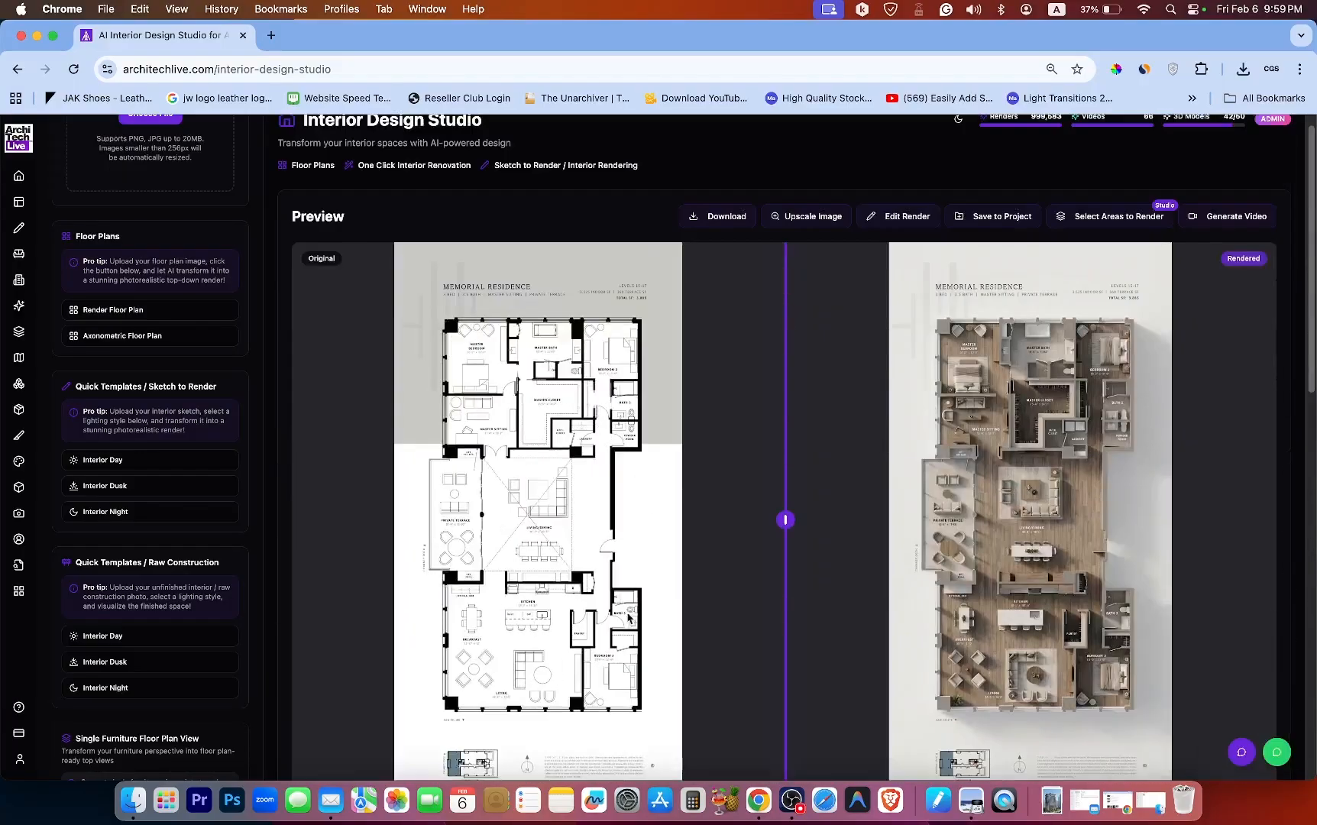
scroll(1035, 462, down, 15)
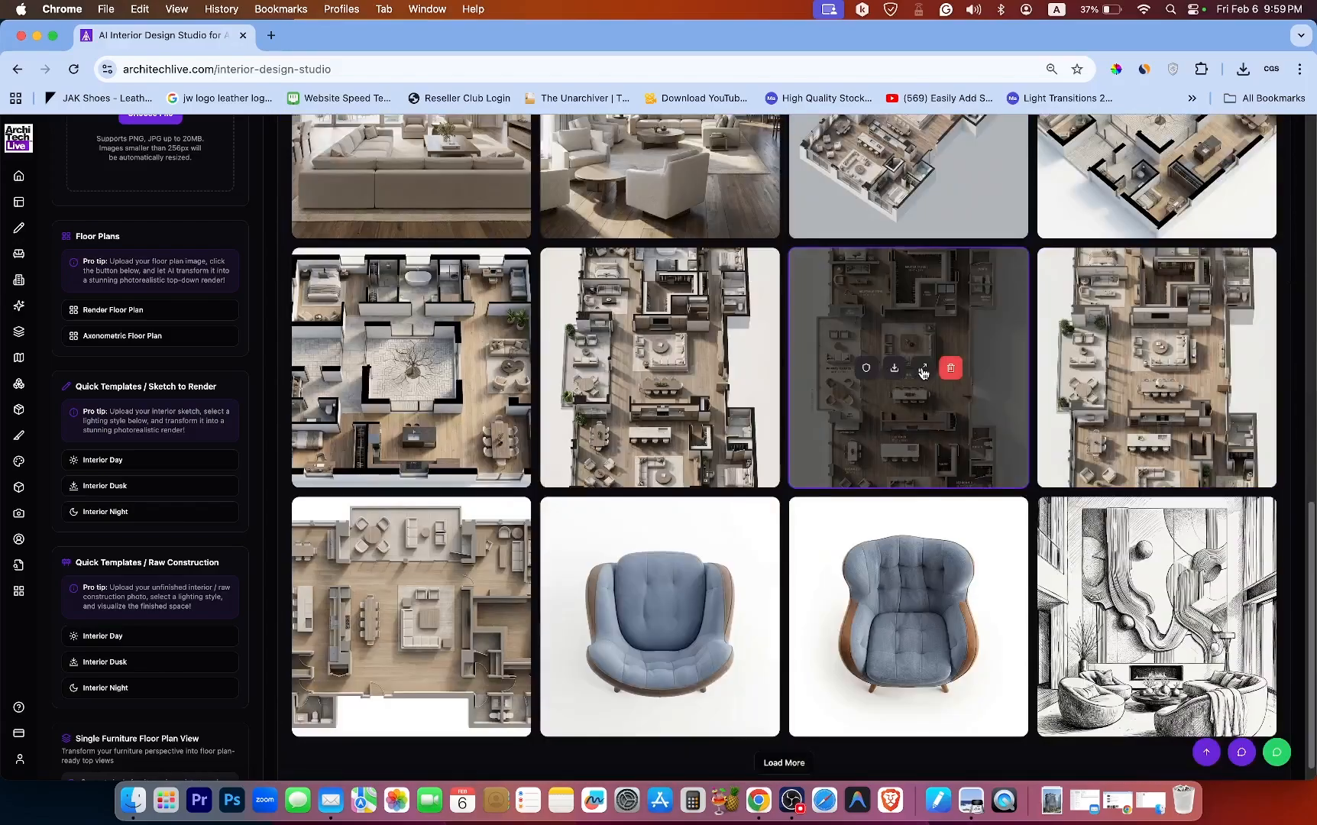
Enlarge the top-down floor plan render to inspect it, then close the viewer.
click(922, 367)
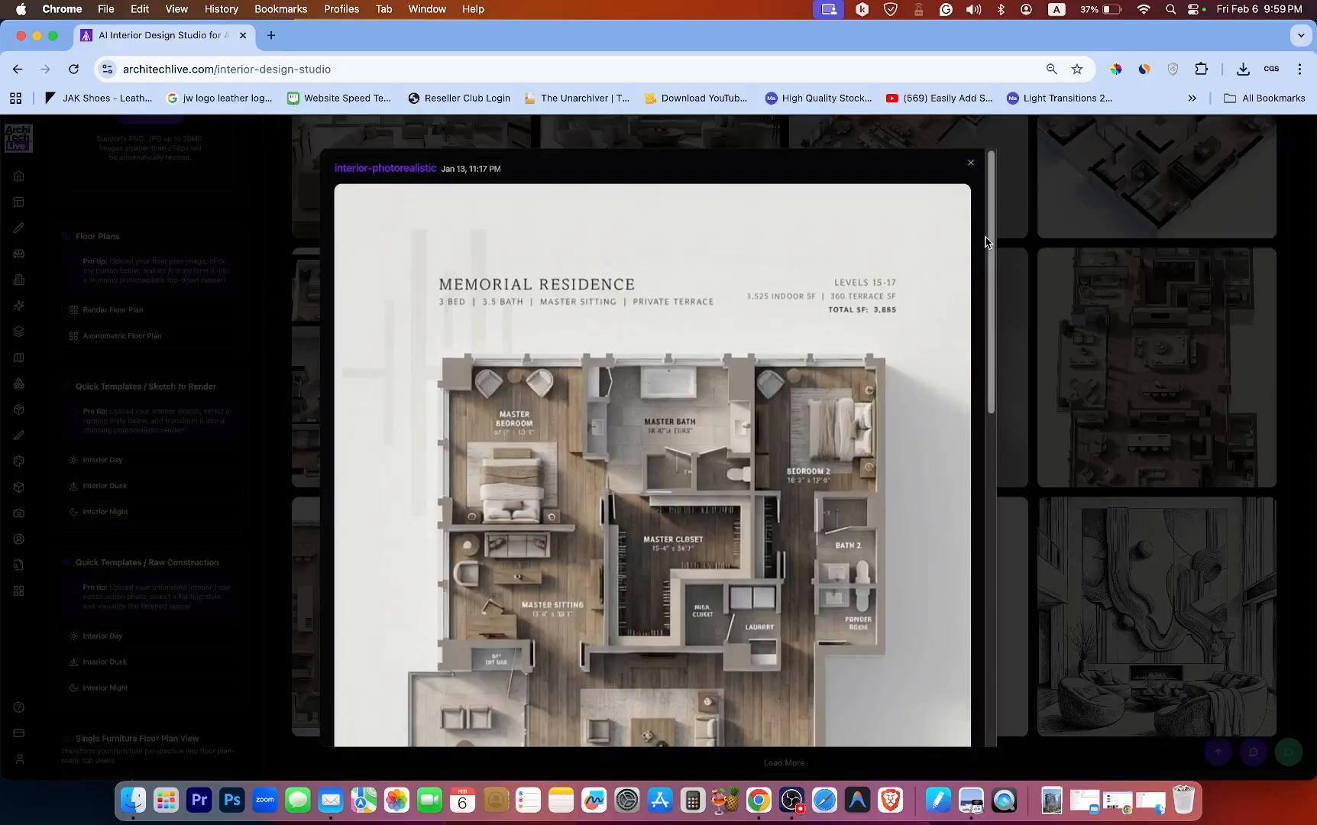
mouse_move(992, 236)
mouse_down()
mouse_move(991, 344)
mouse_move(1014, 450)
mouse_move(996, 545)
mouse_move(984, 511)
mouse_move(992, 232)
mouse_up()
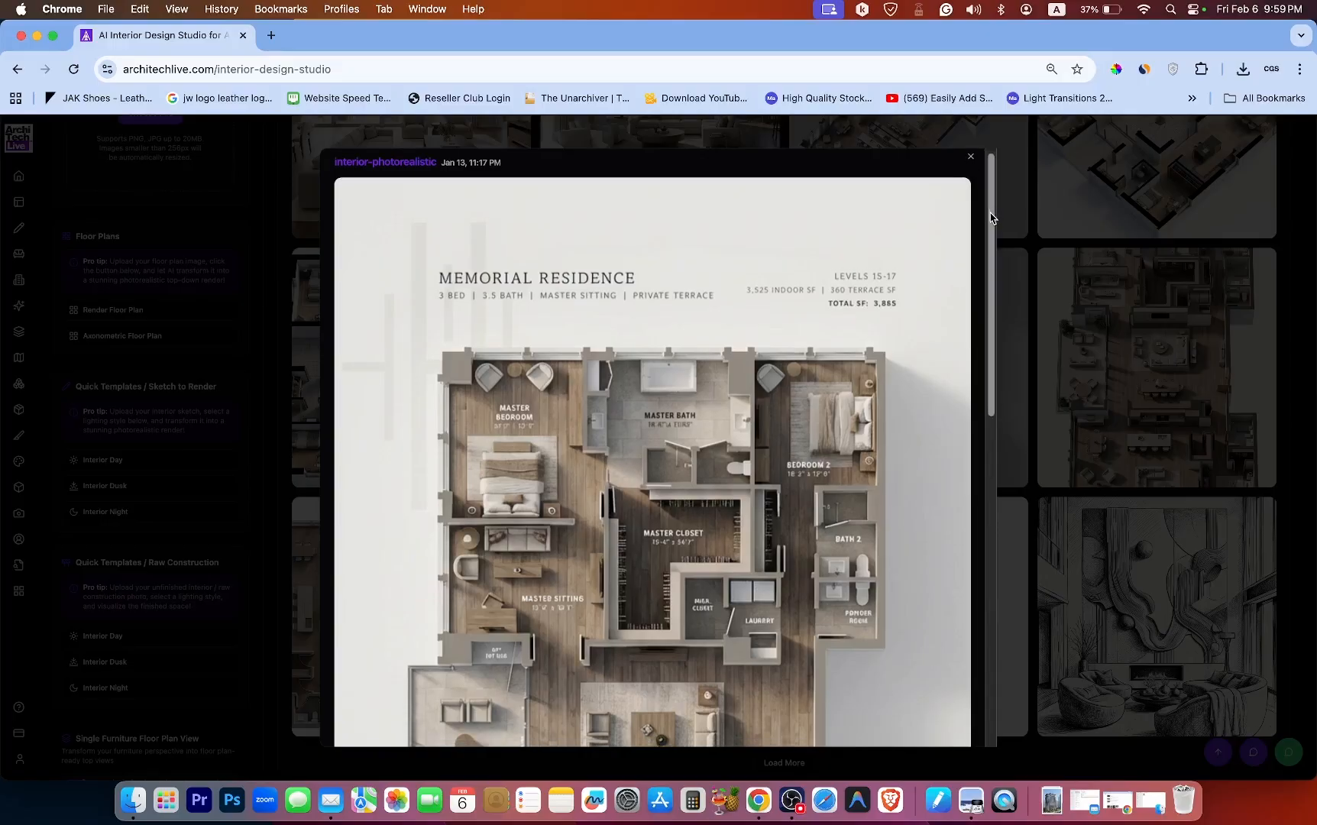
drag(991, 217, 971, 162)
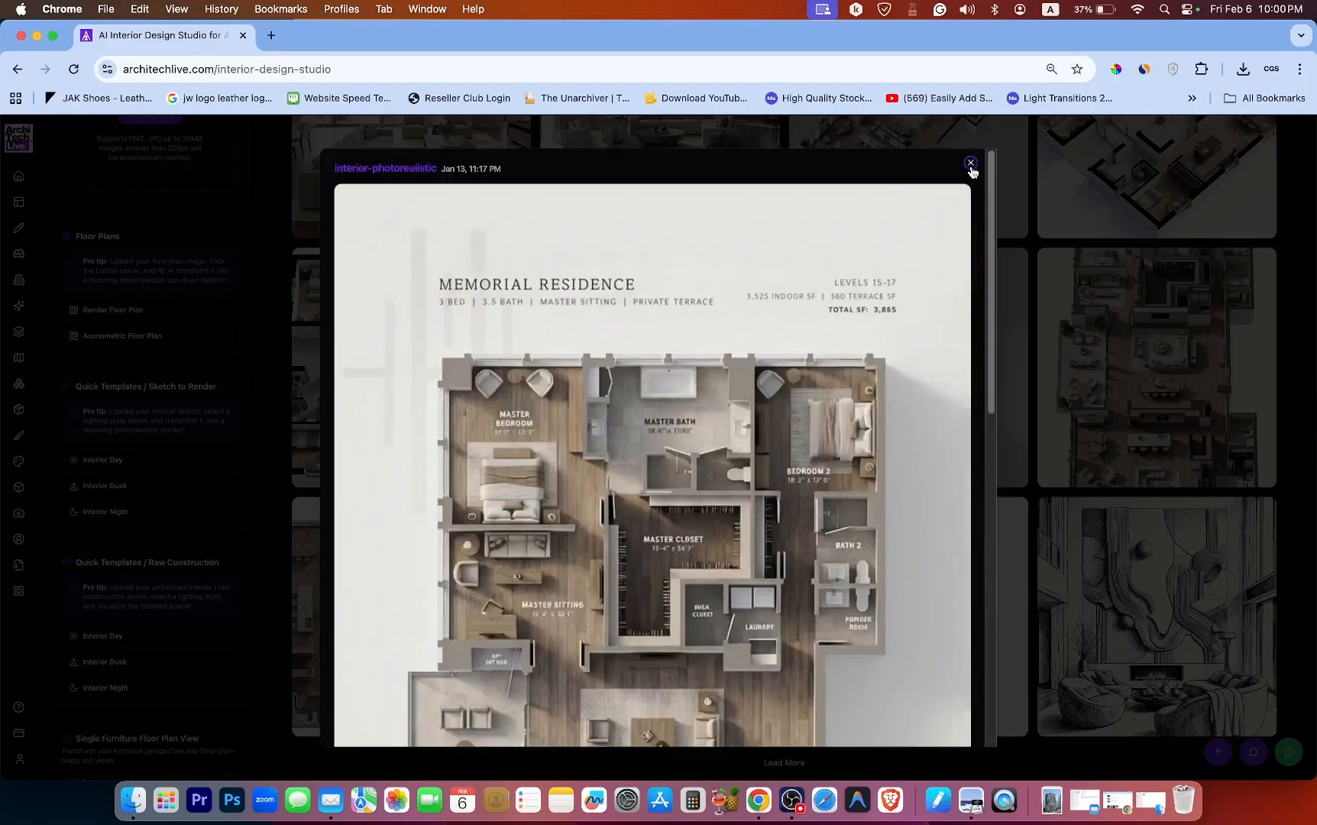
click(971, 164)
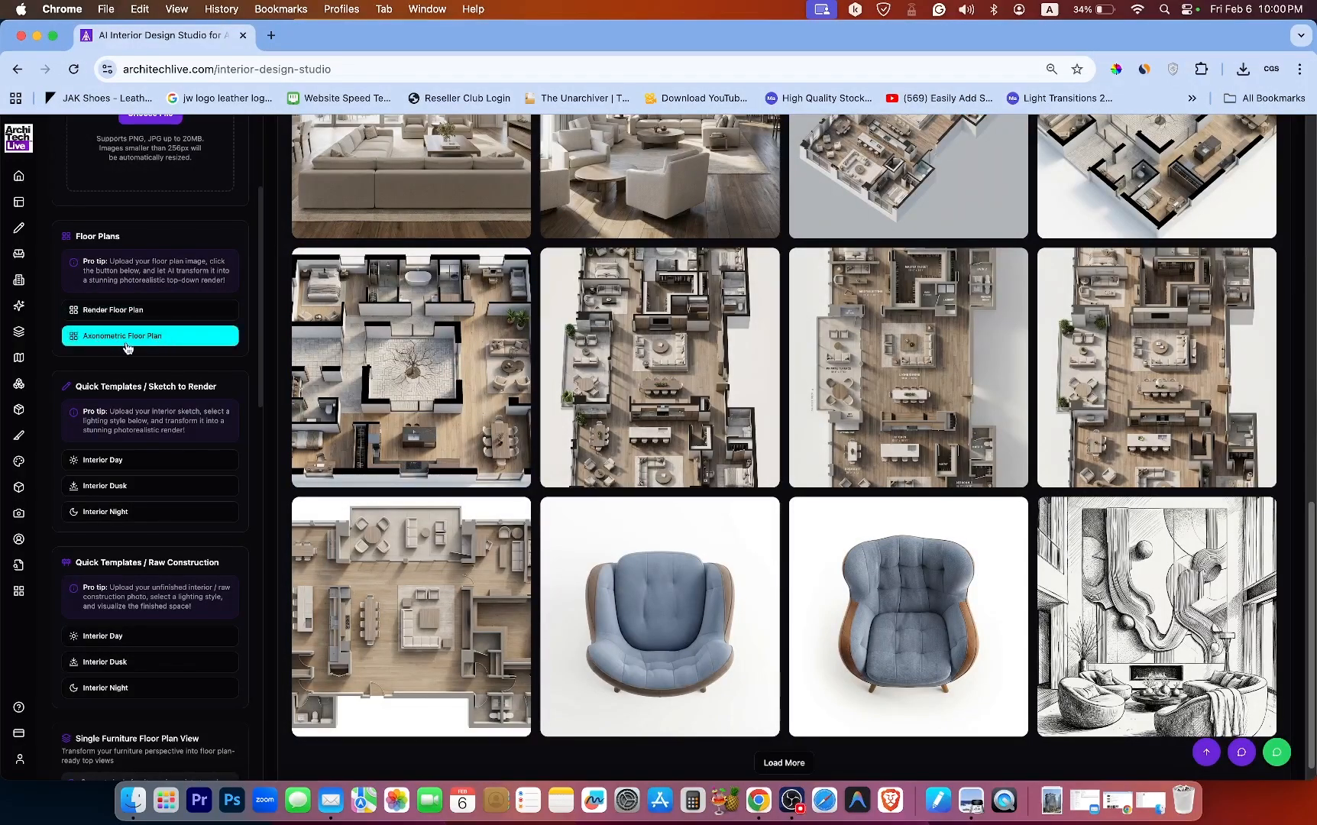
Load the axonometric floor plan render into the preview and compare it with the original plan.
mouse_move(965, 437)
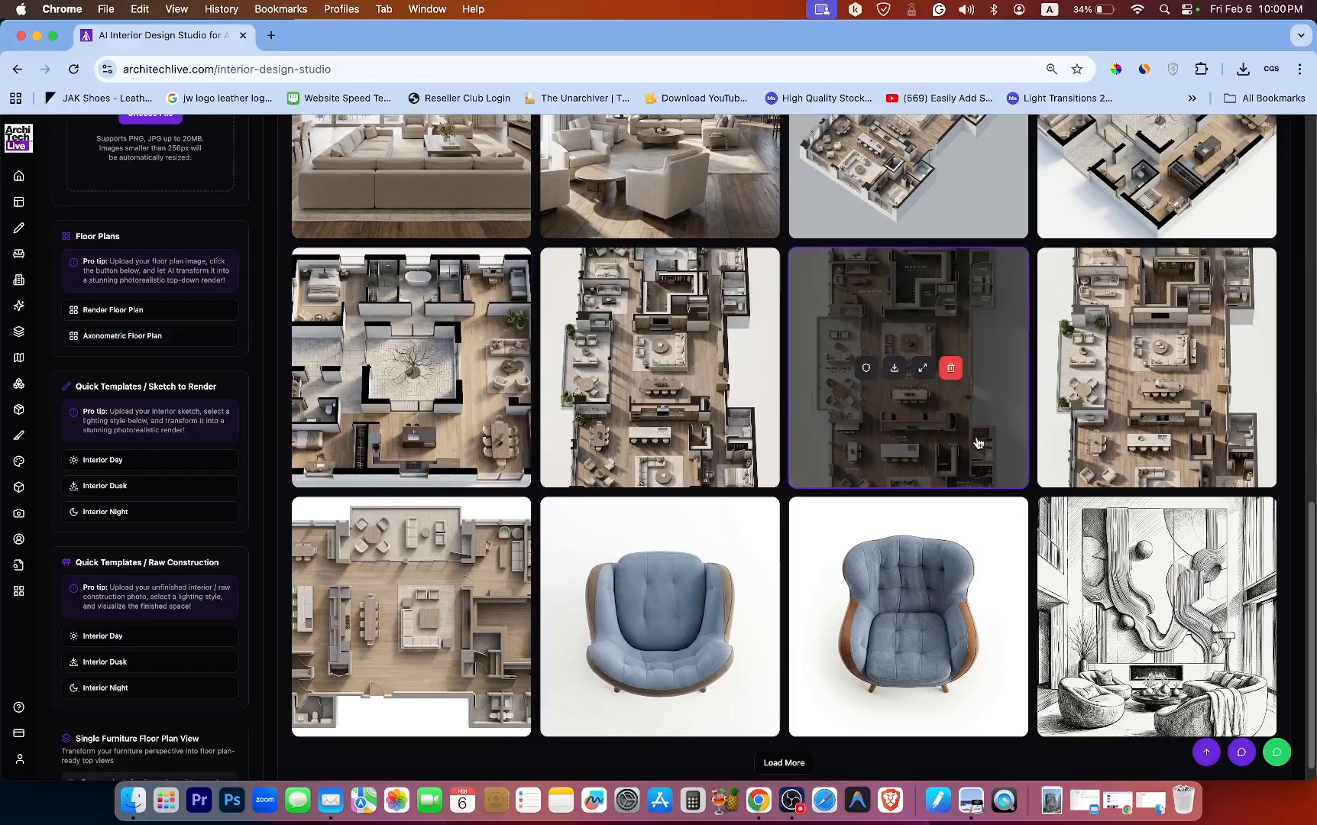
scroll(1033, 394, up, 2)
scroll(1036, 391, up, 4)
mouse_move(925, 298)
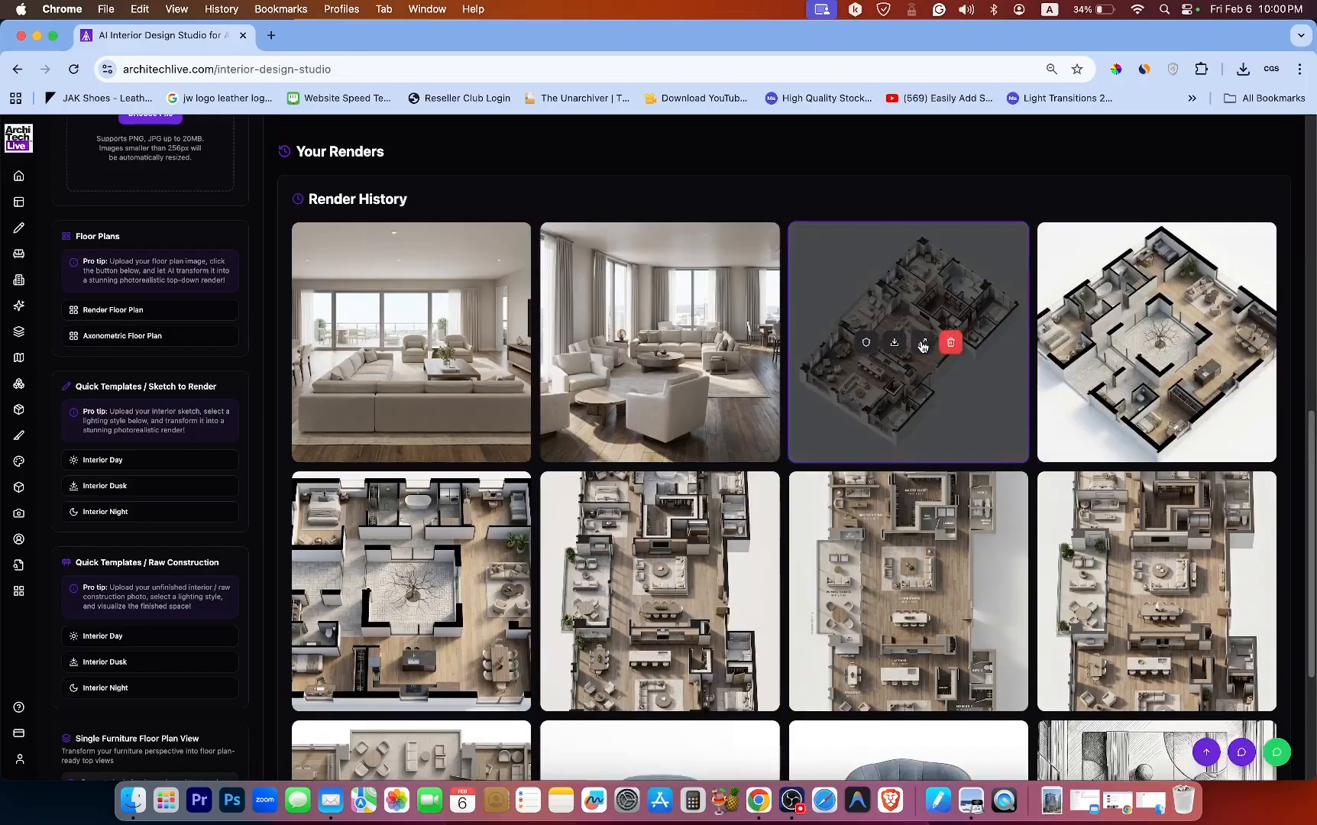
click(903, 295)
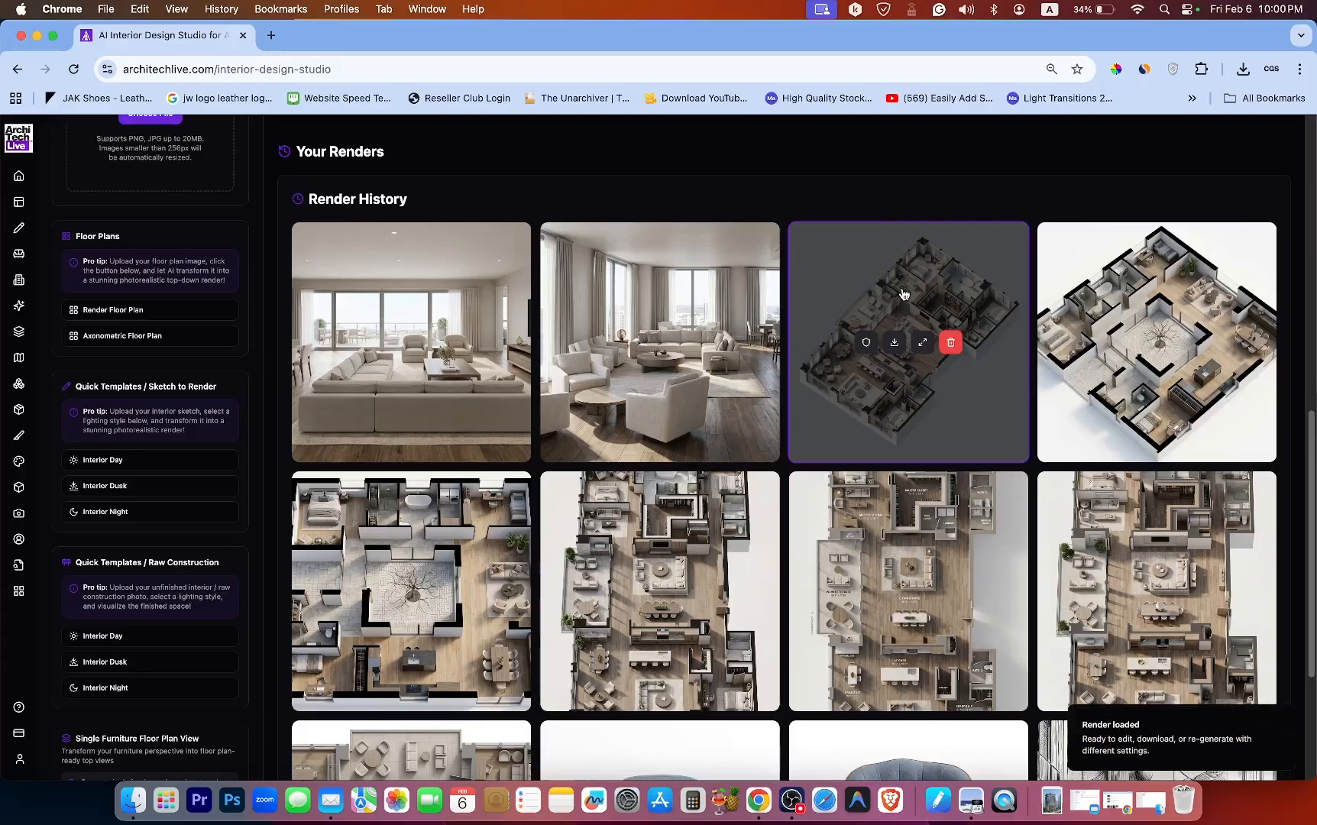
scroll(903, 294, up, 7)
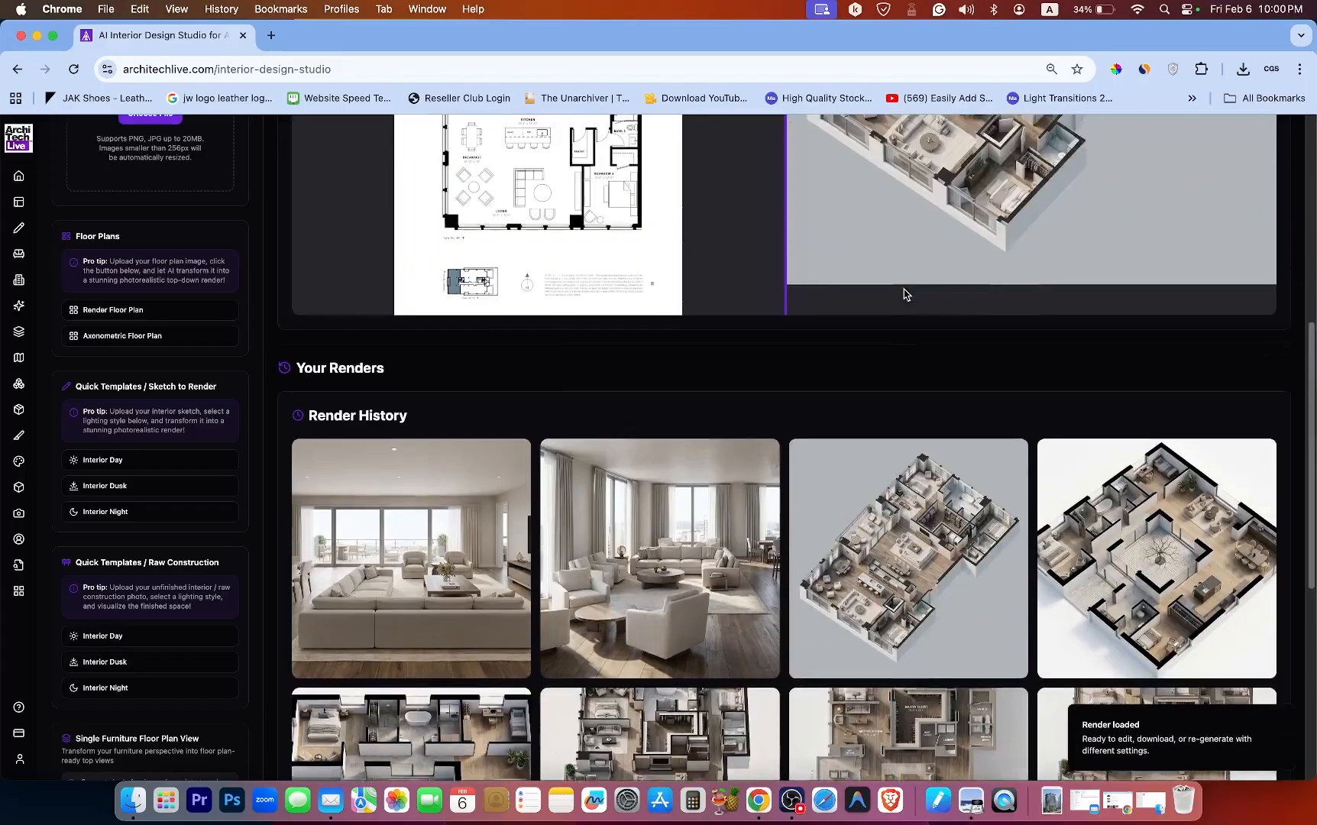
scroll(886, 298, up, 10)
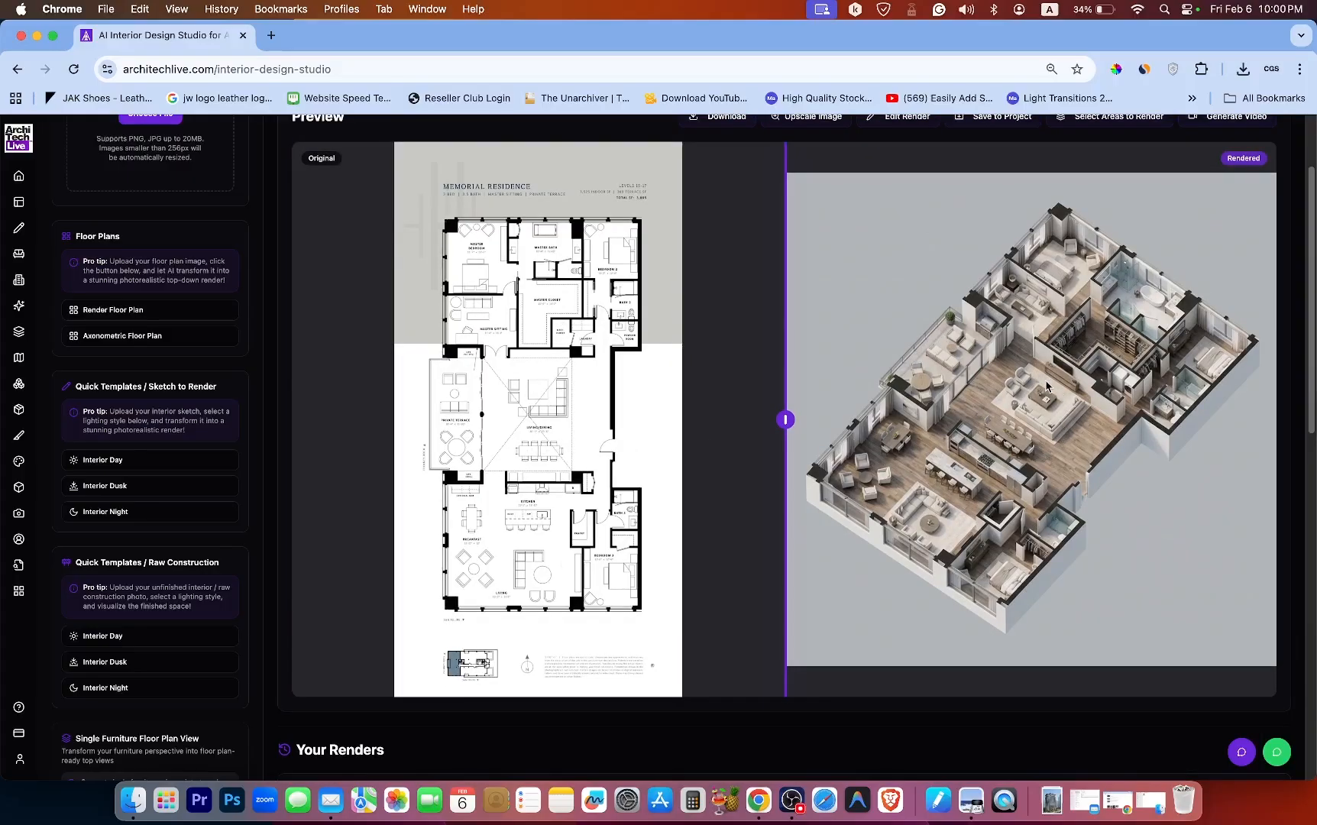
scroll(1047, 386, down, 3)
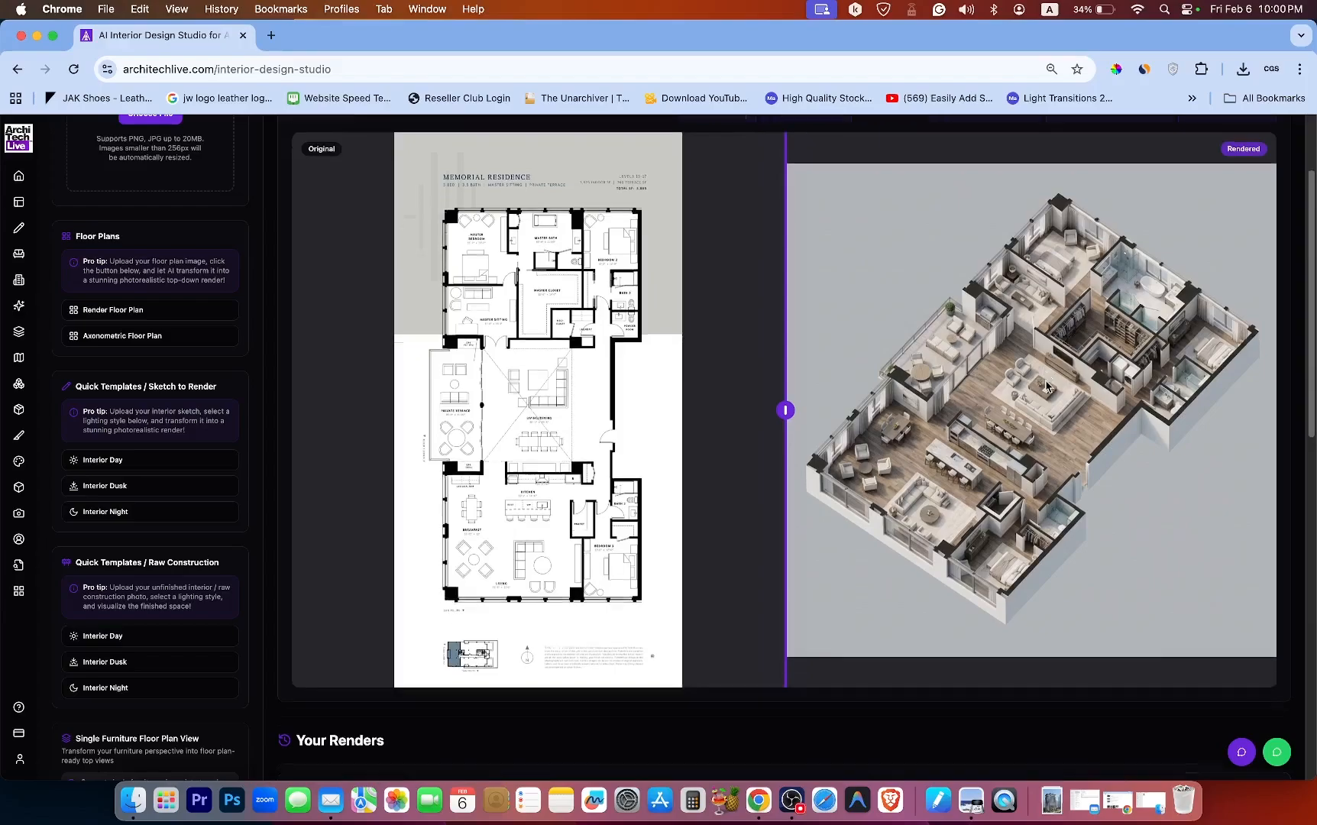
scroll(1046, 386, down, 5)
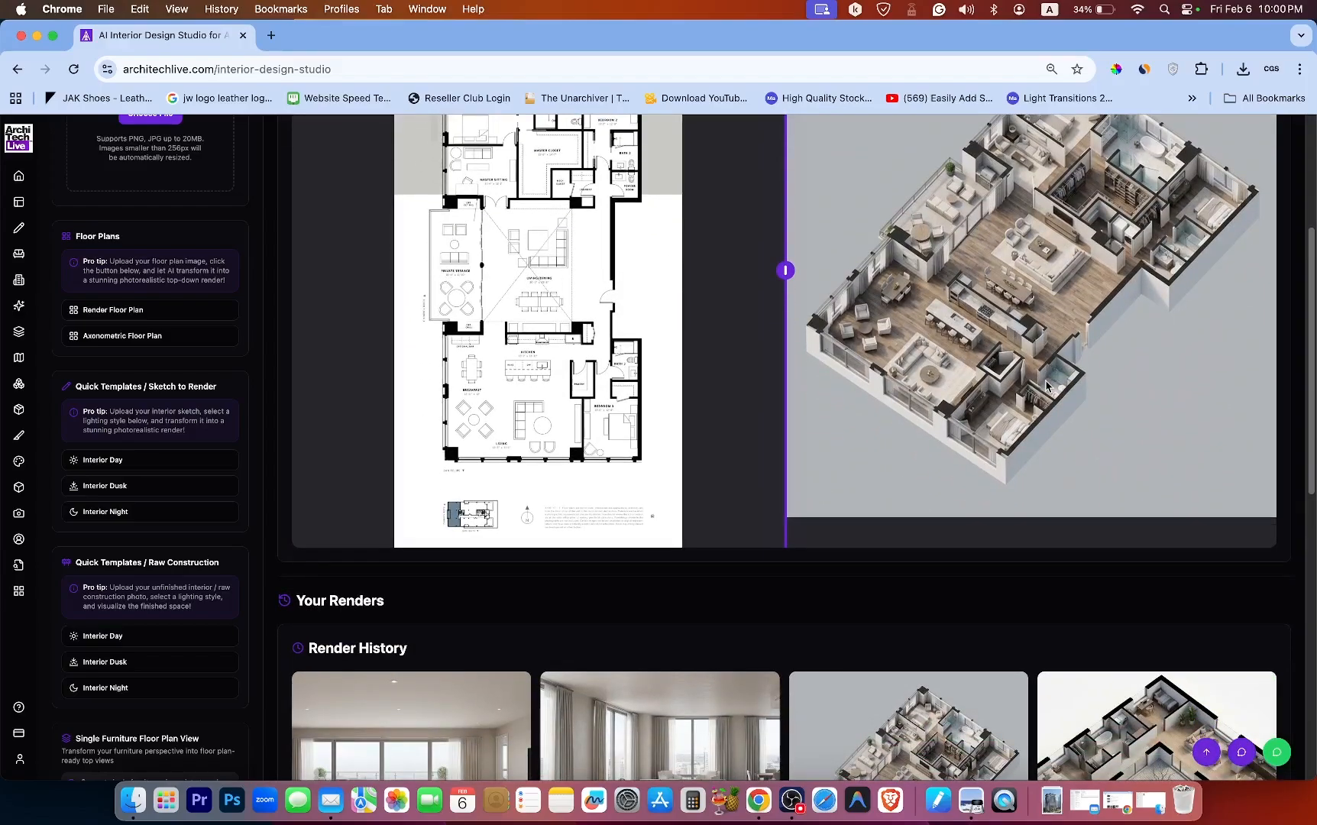
scroll(1047, 390, down, 7)
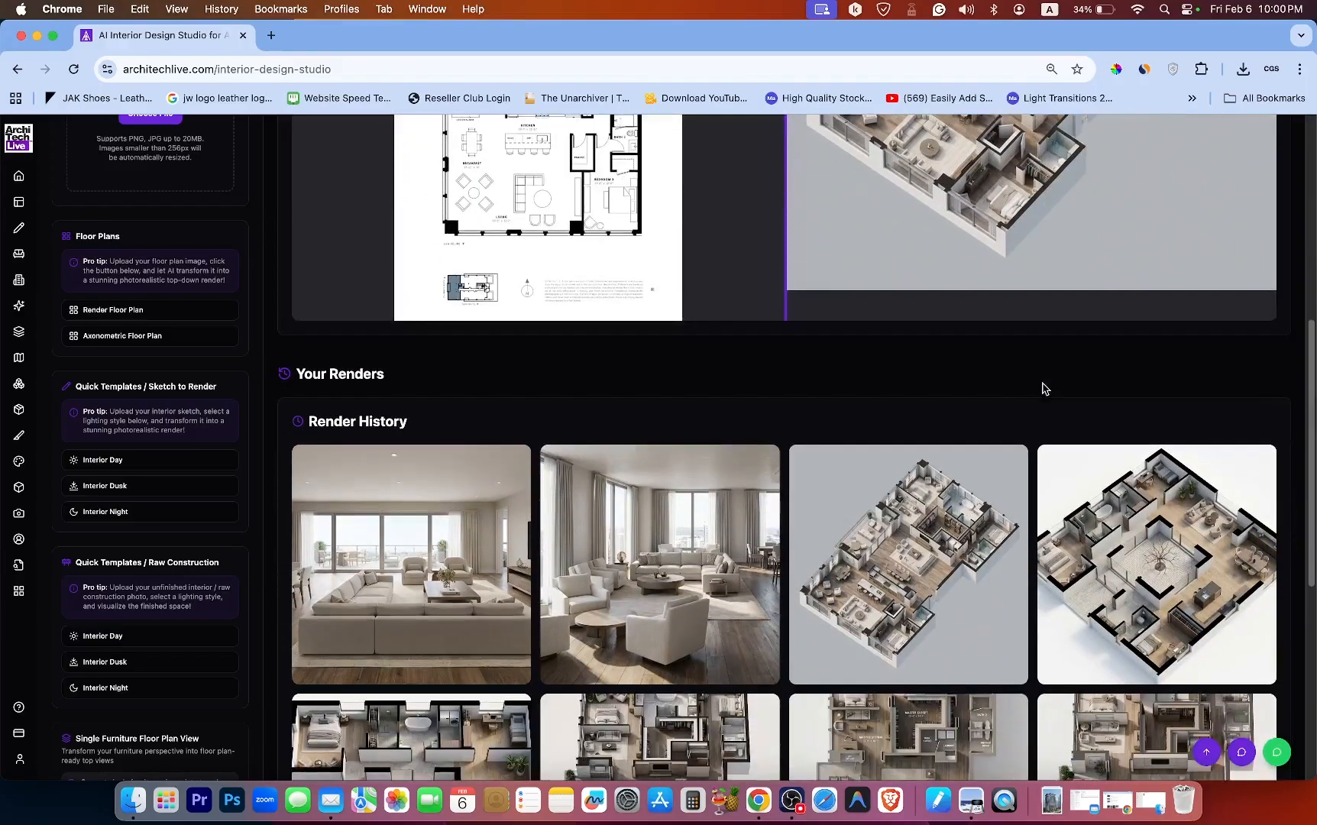
Enlarge the axonometric floor plan render and download the image.
mouse_move(917, 426)
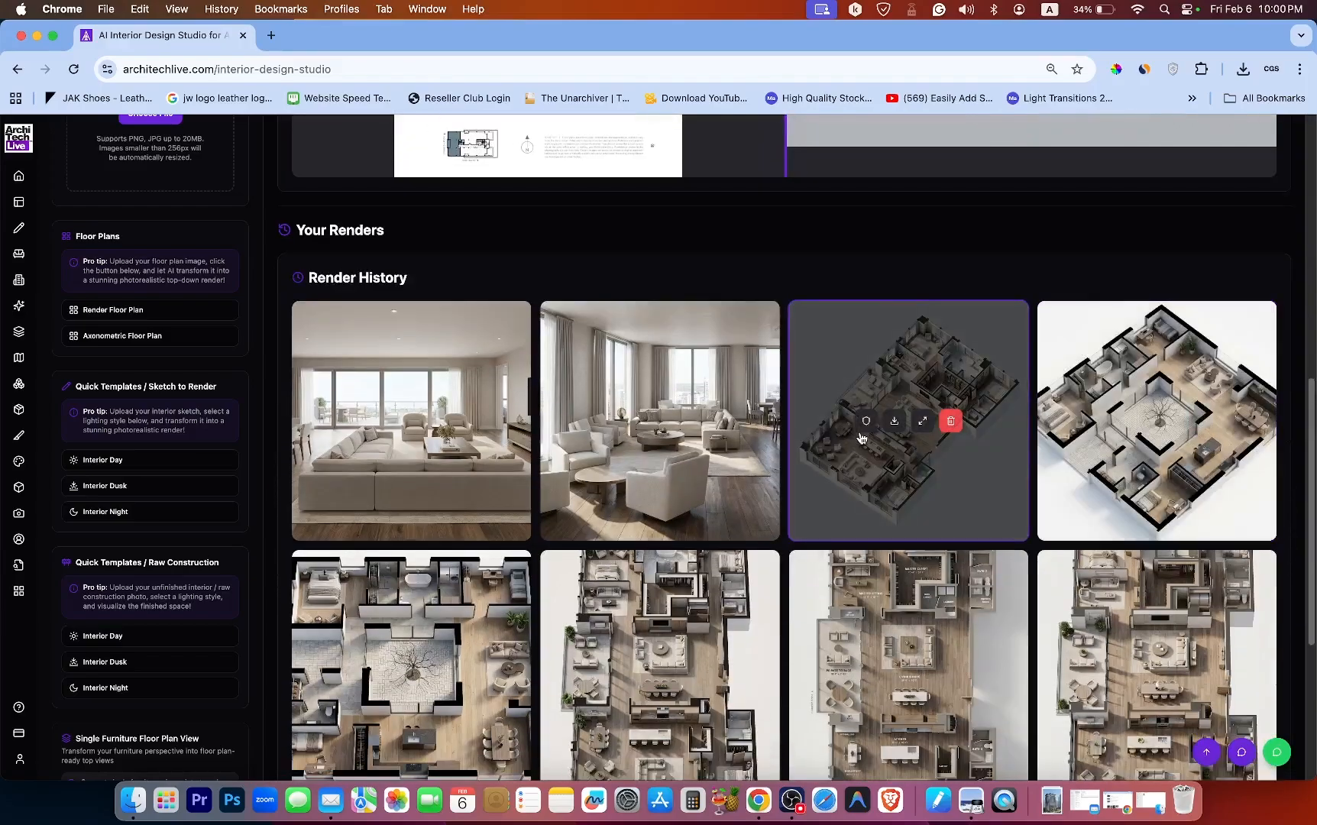
click(924, 421)
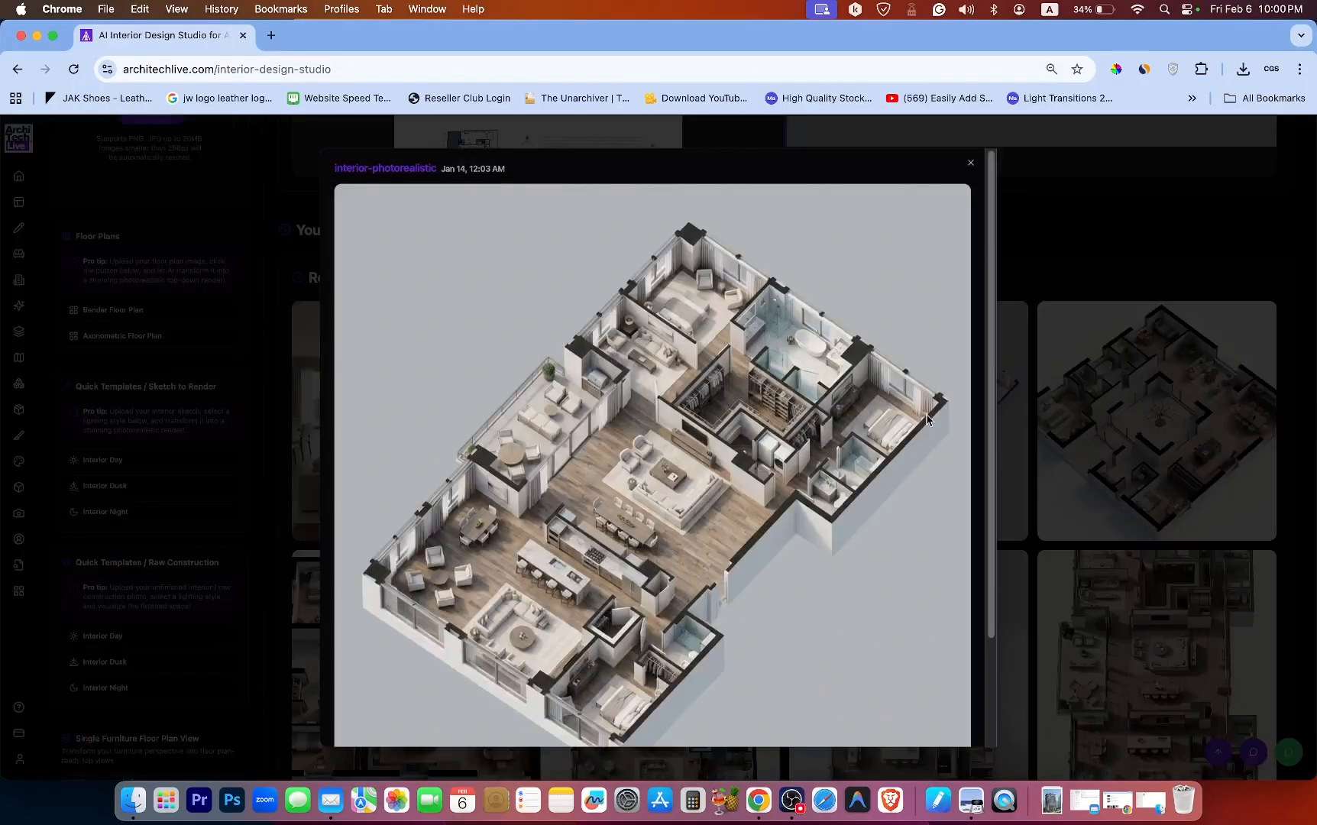
scroll(986, 375, down, 4)
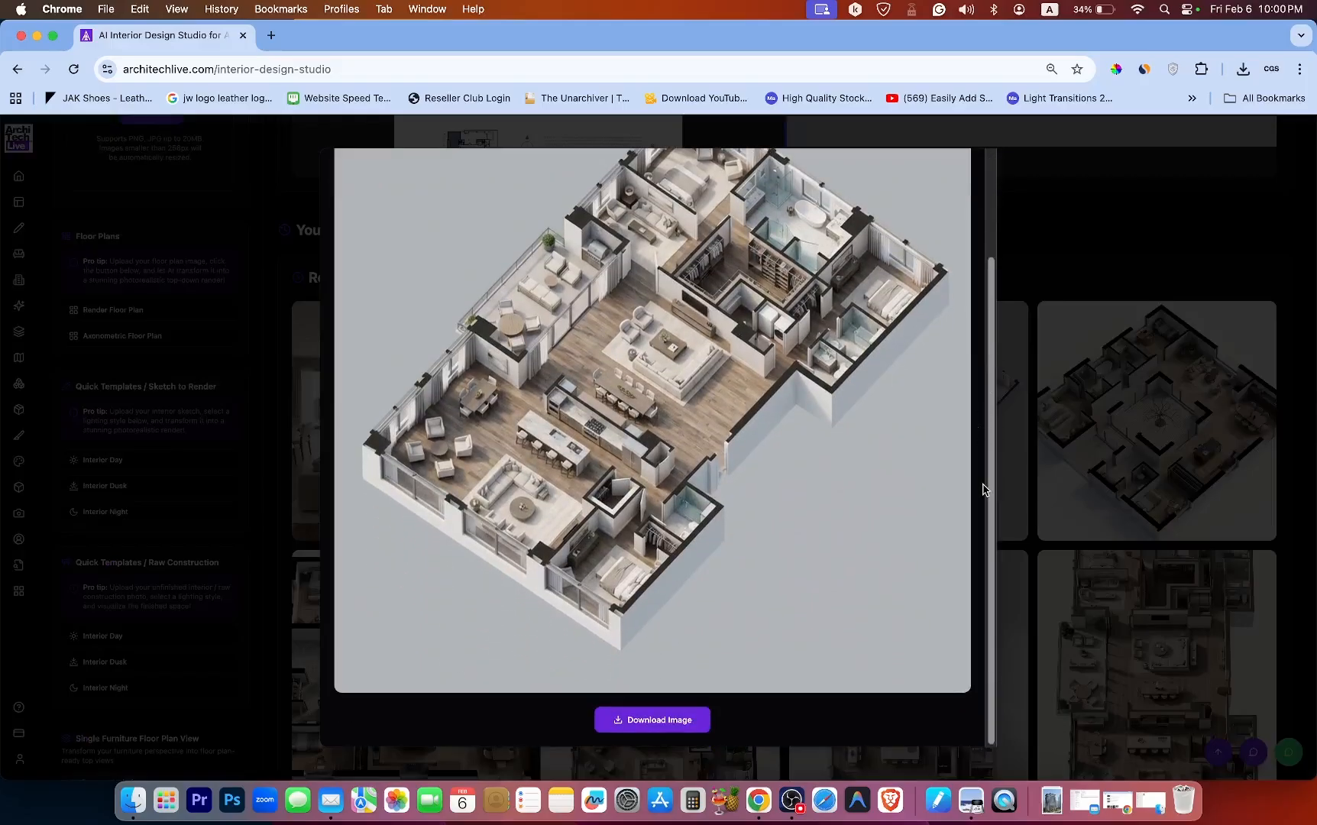
click(656, 729)
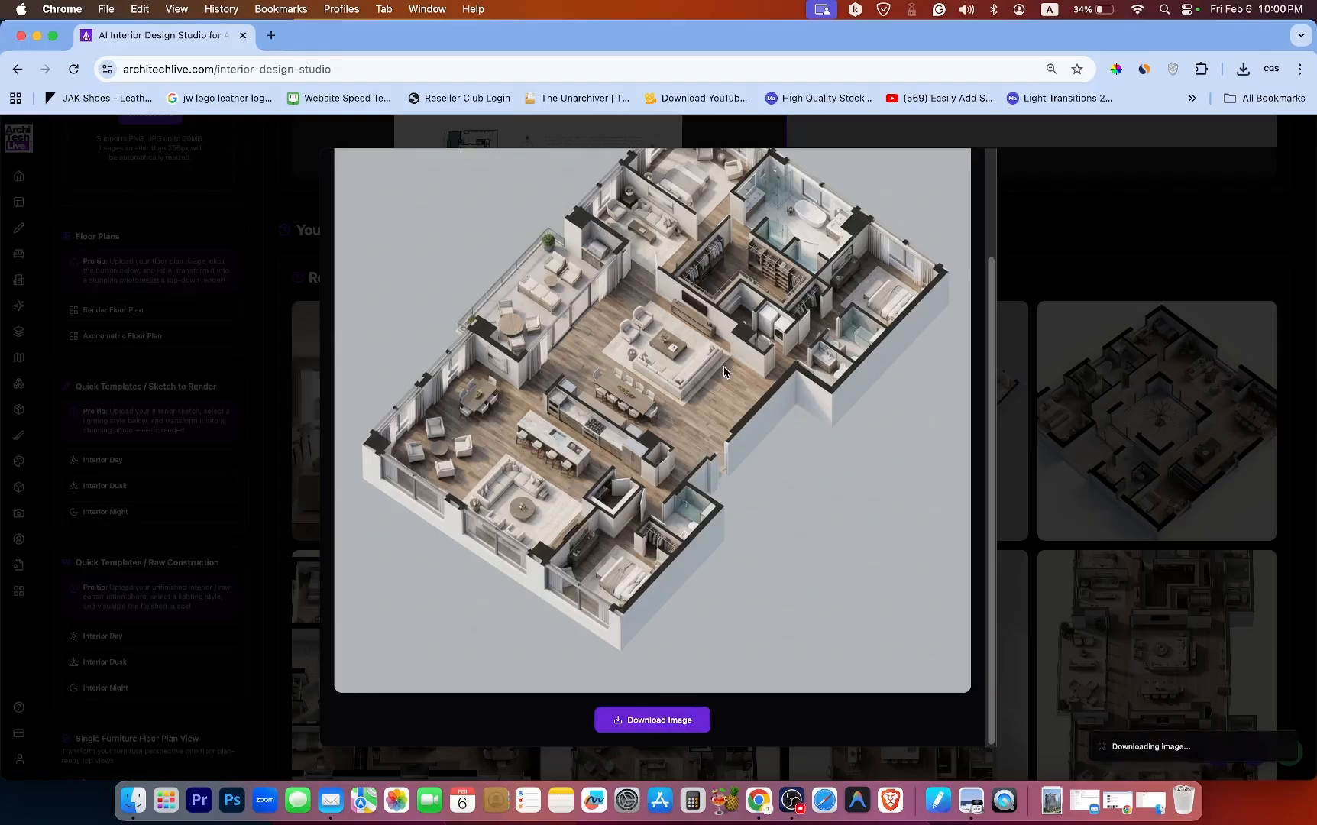
Open the downloaded axonometric floor plan image in Preview and view it full screen.
click(1133, 114)
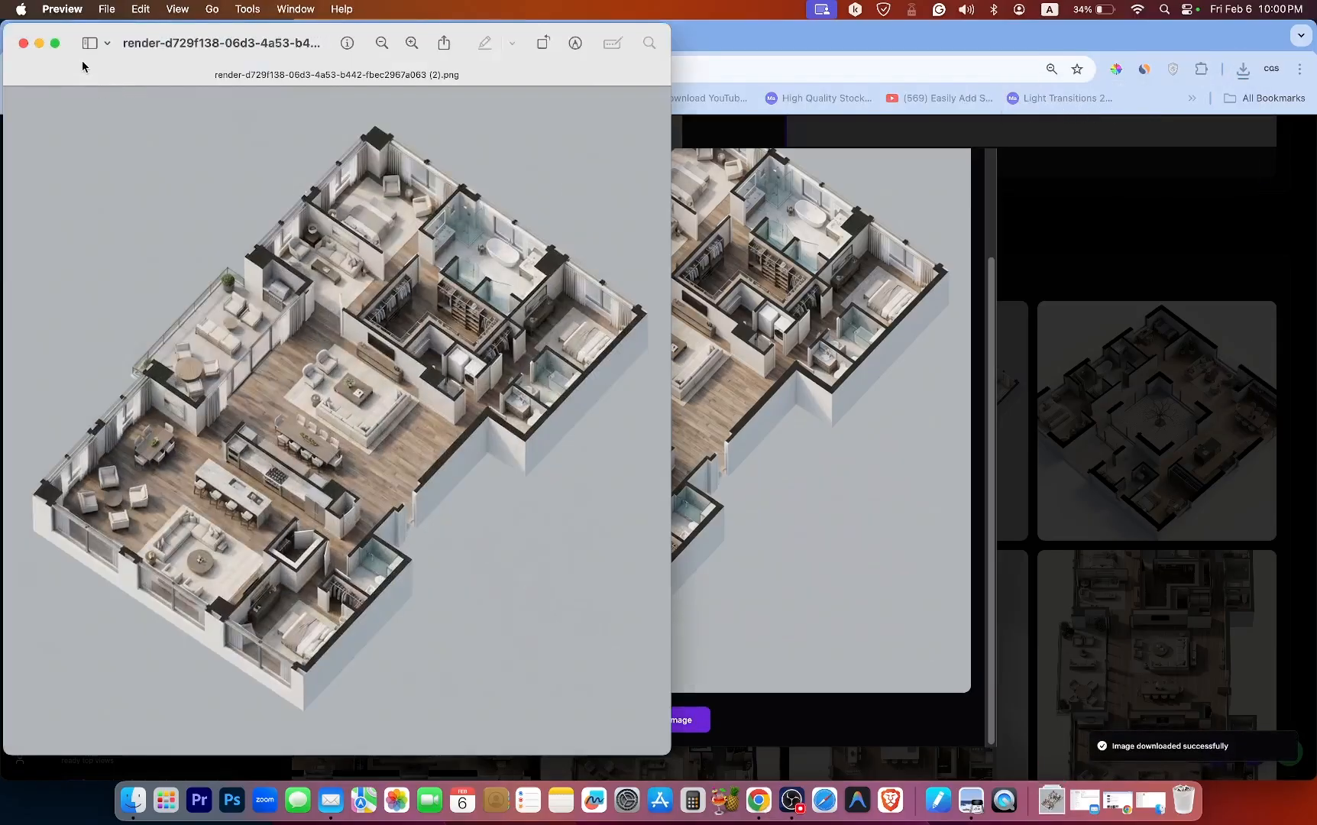
click(55, 43)
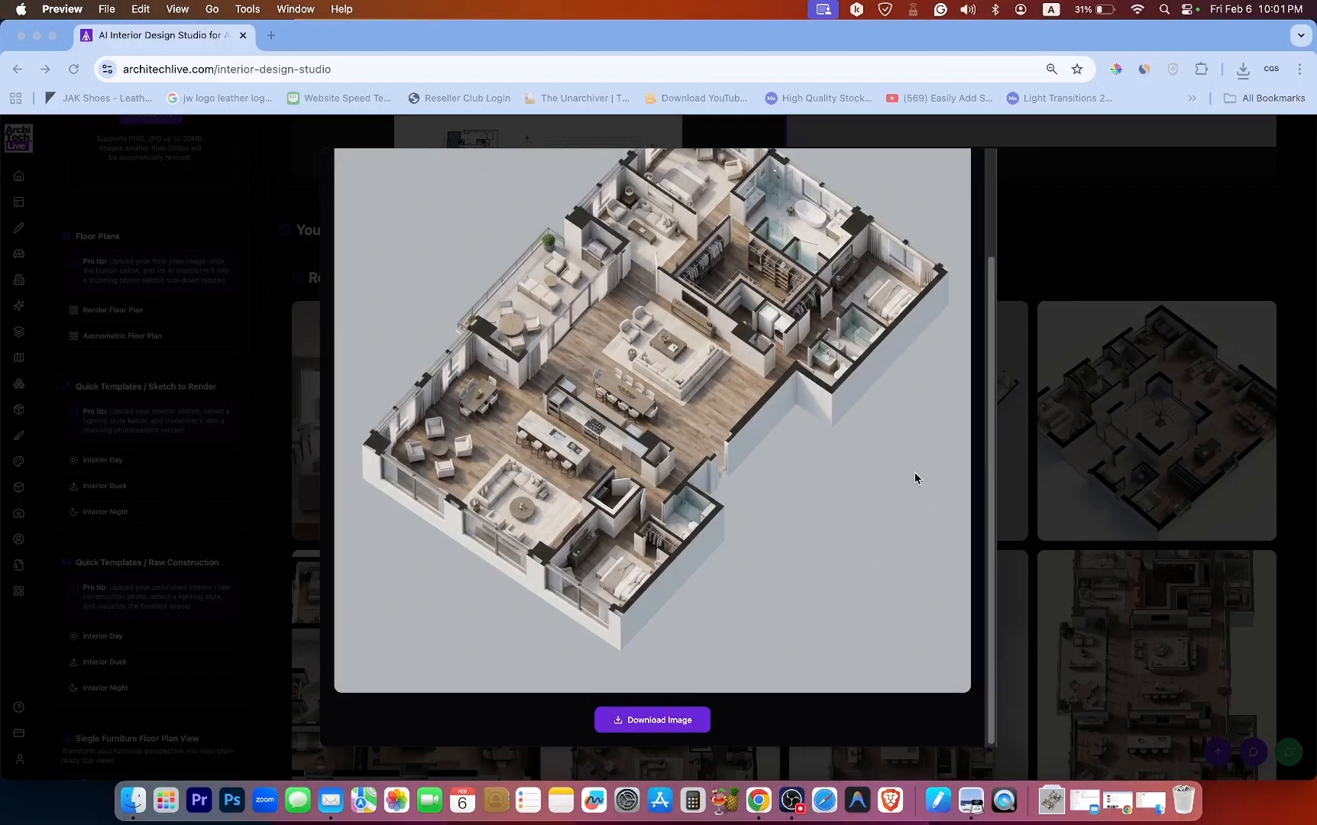
scroll(932, 501, up, 2)
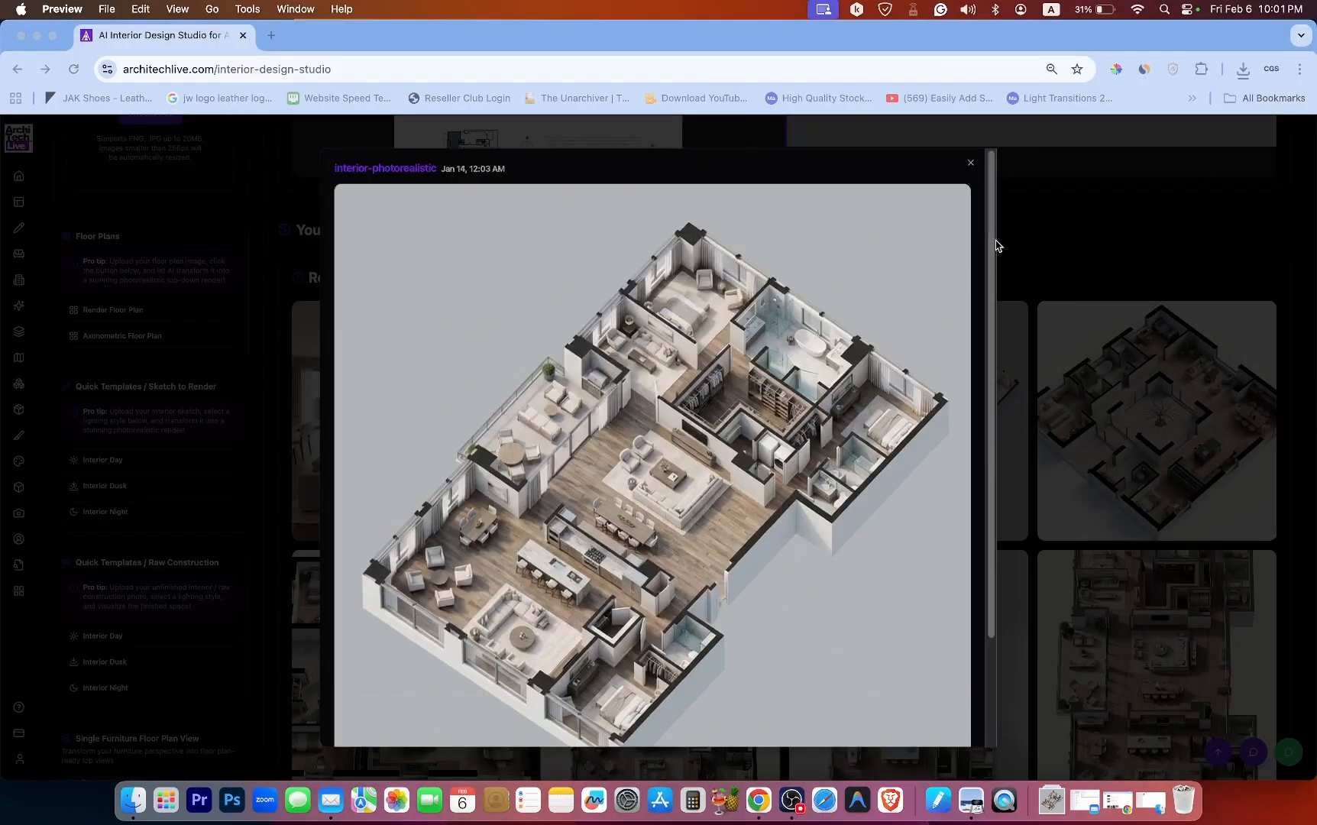
Close the image viewer and protect the axonometric floor plan render from cleanup in the render history.
click(974, 174)
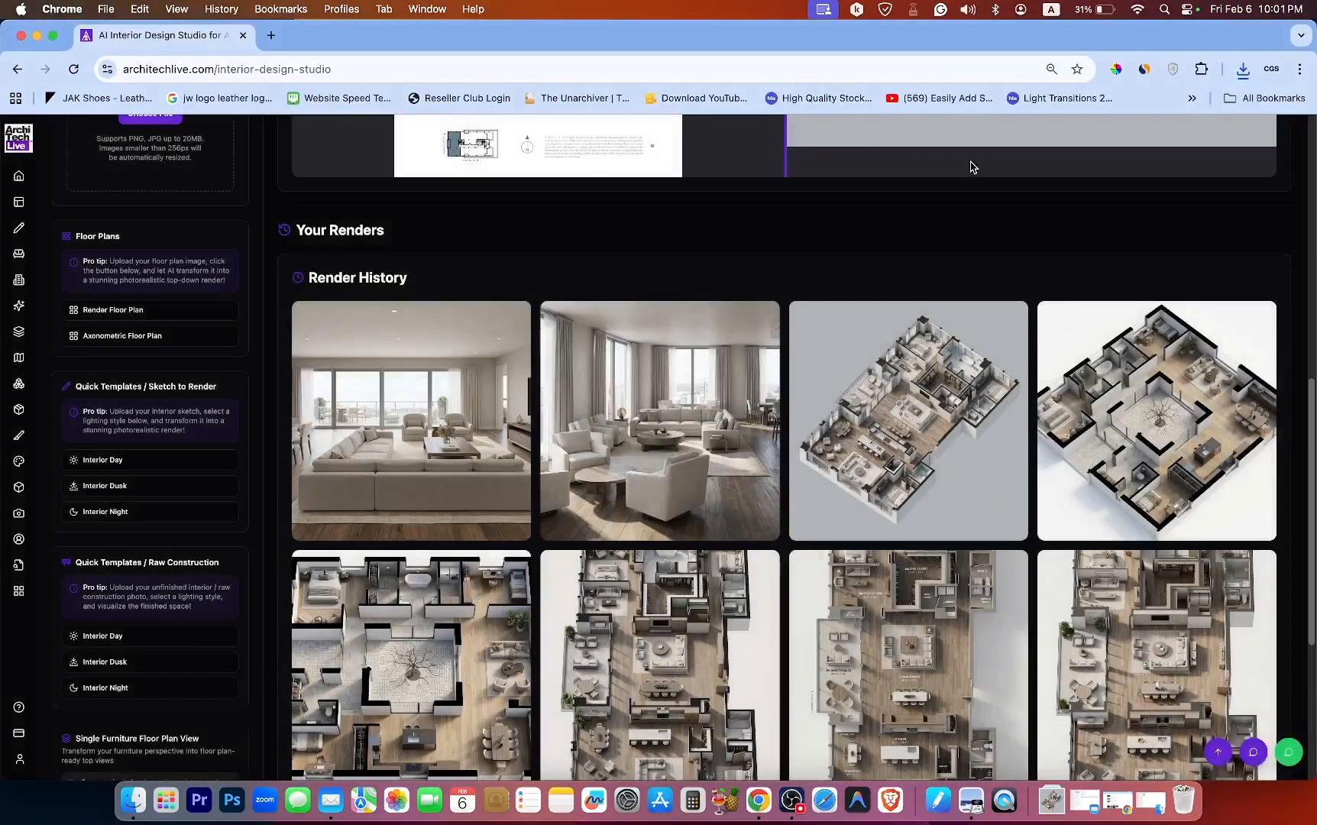
click(971, 163)
mouse_move(883, 395)
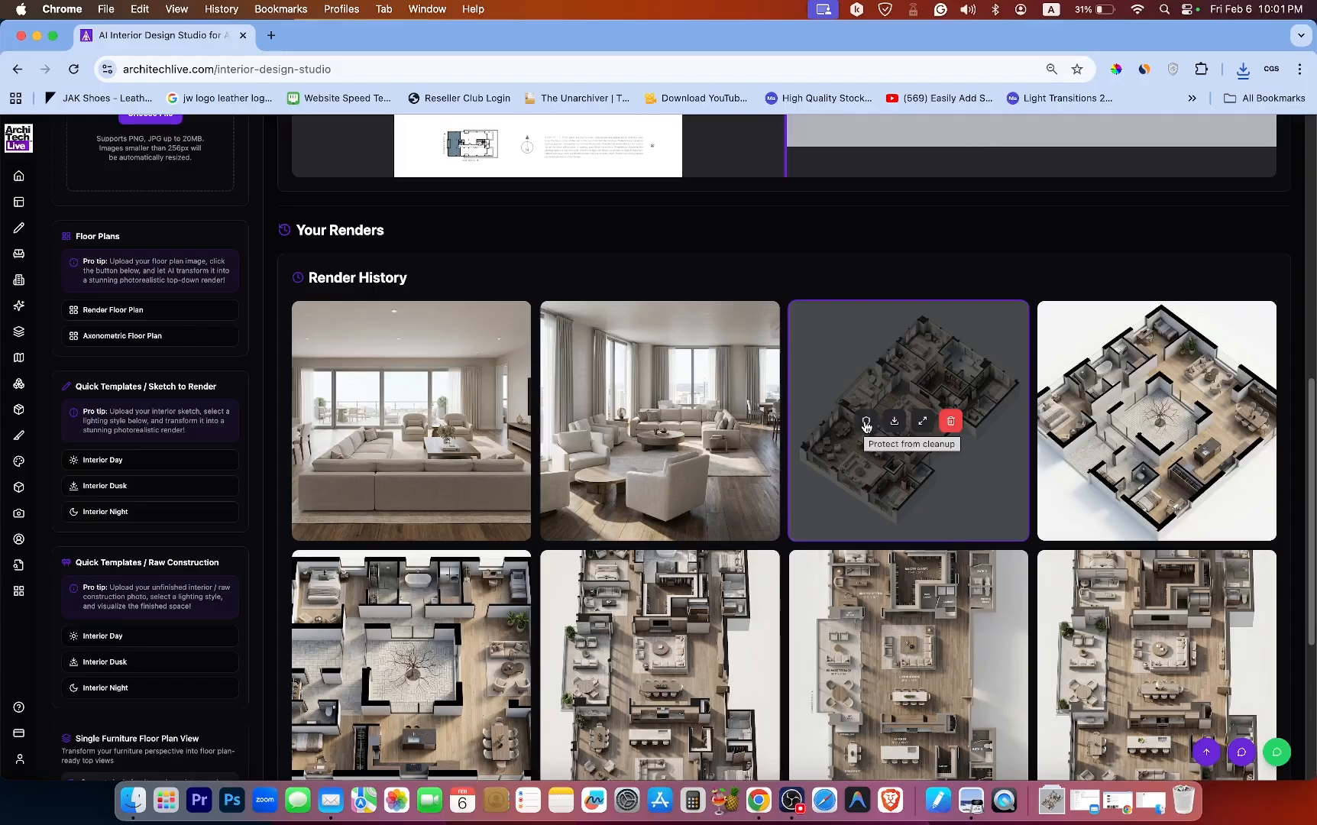
click(866, 423)
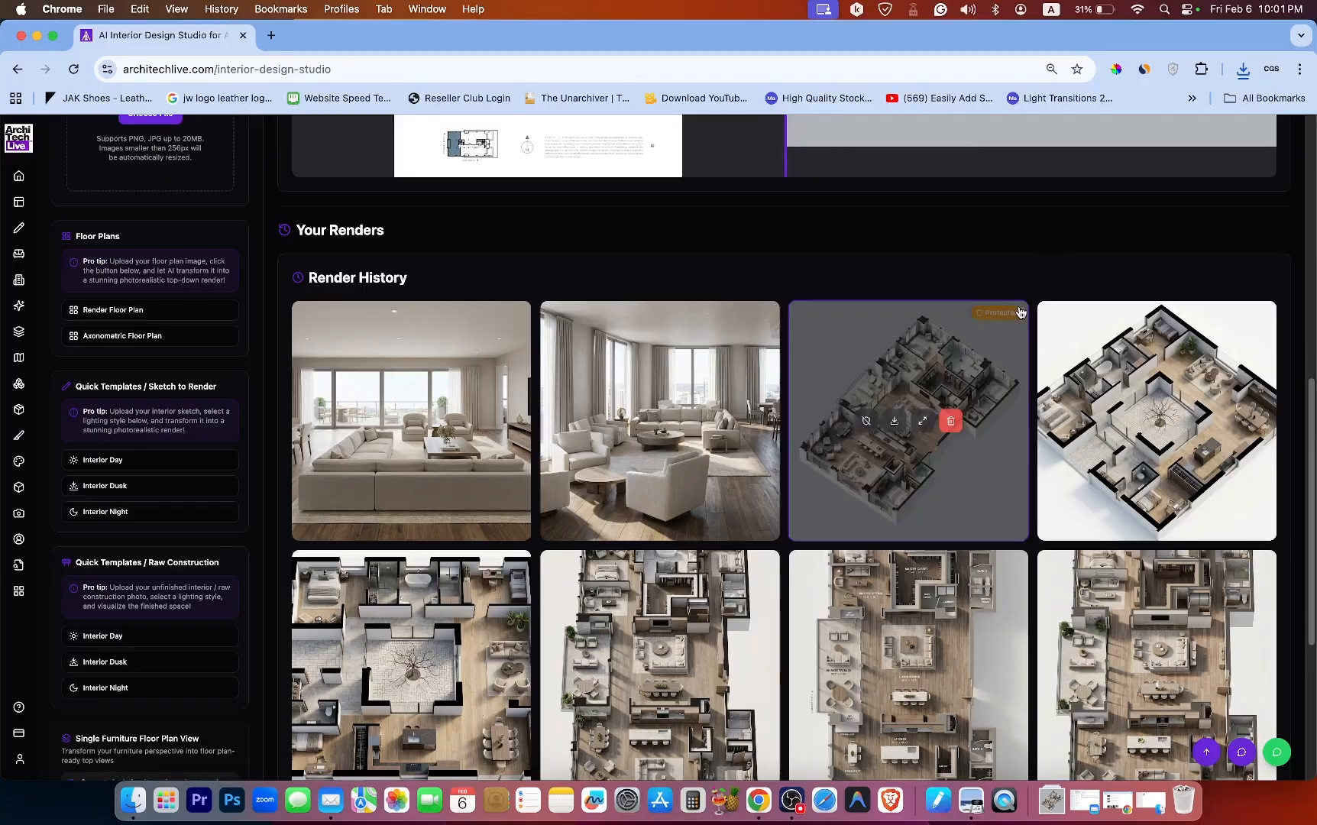
click(867, 424)
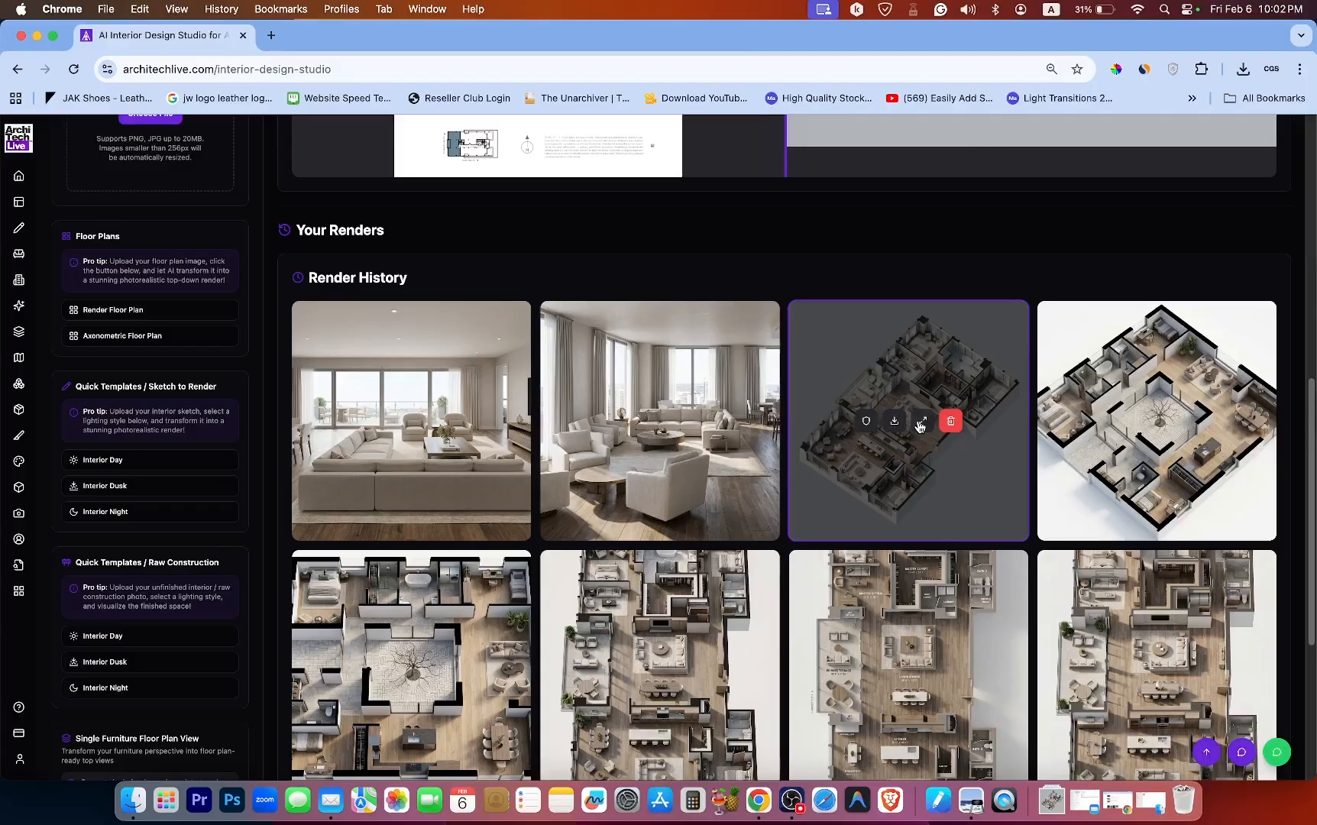
Enlarge the axonometric floor plan render again to inspect it, then close the viewer.
click(921, 422)
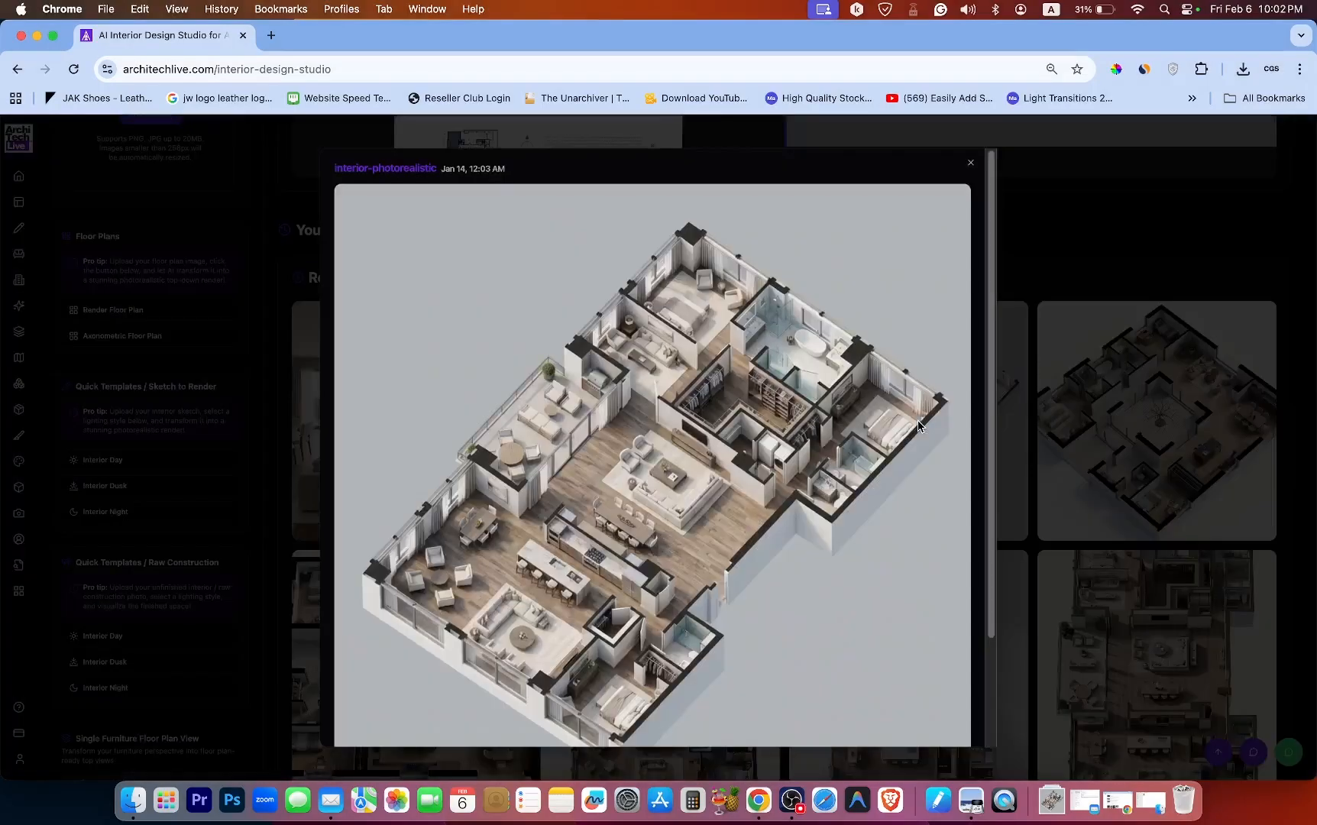
scroll(977, 303, down, 3)
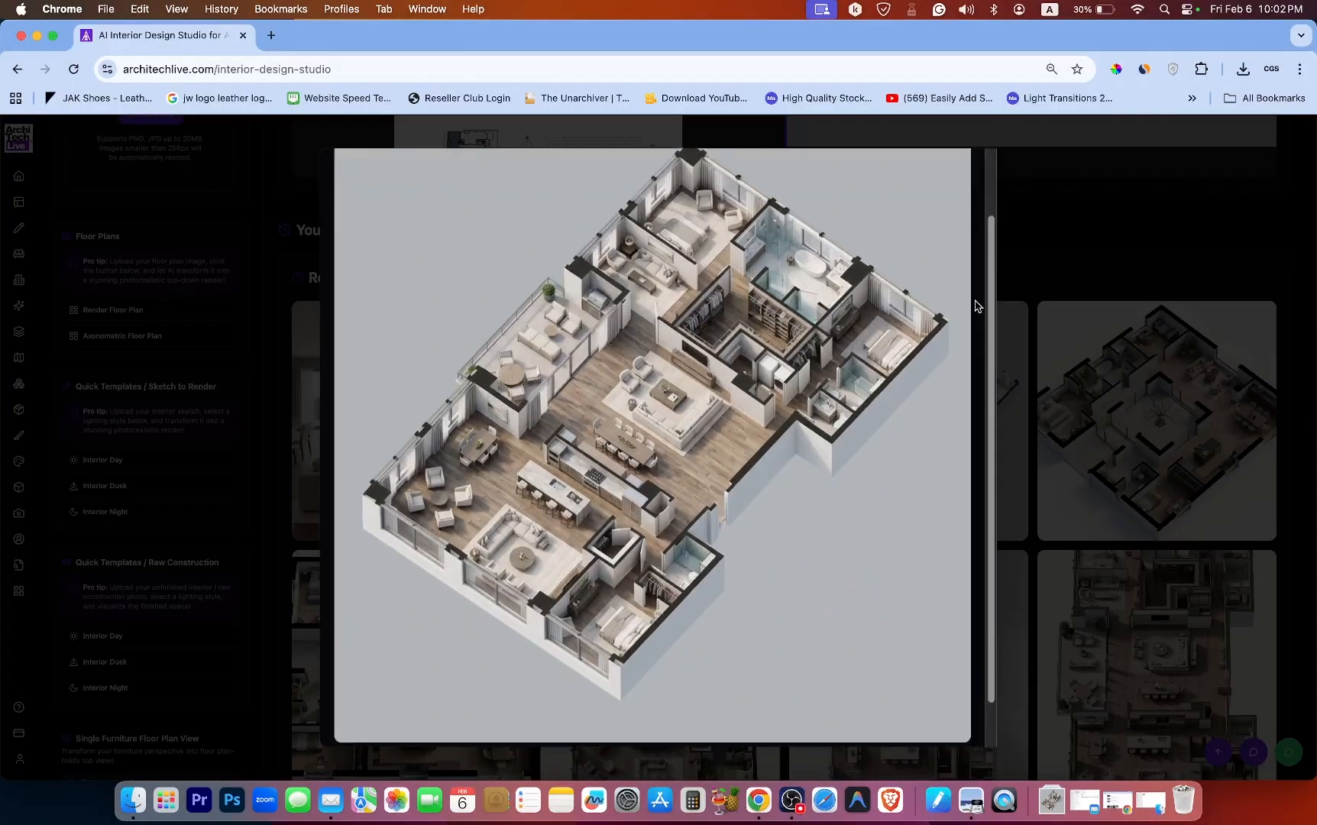
scroll(973, 368, up, 3)
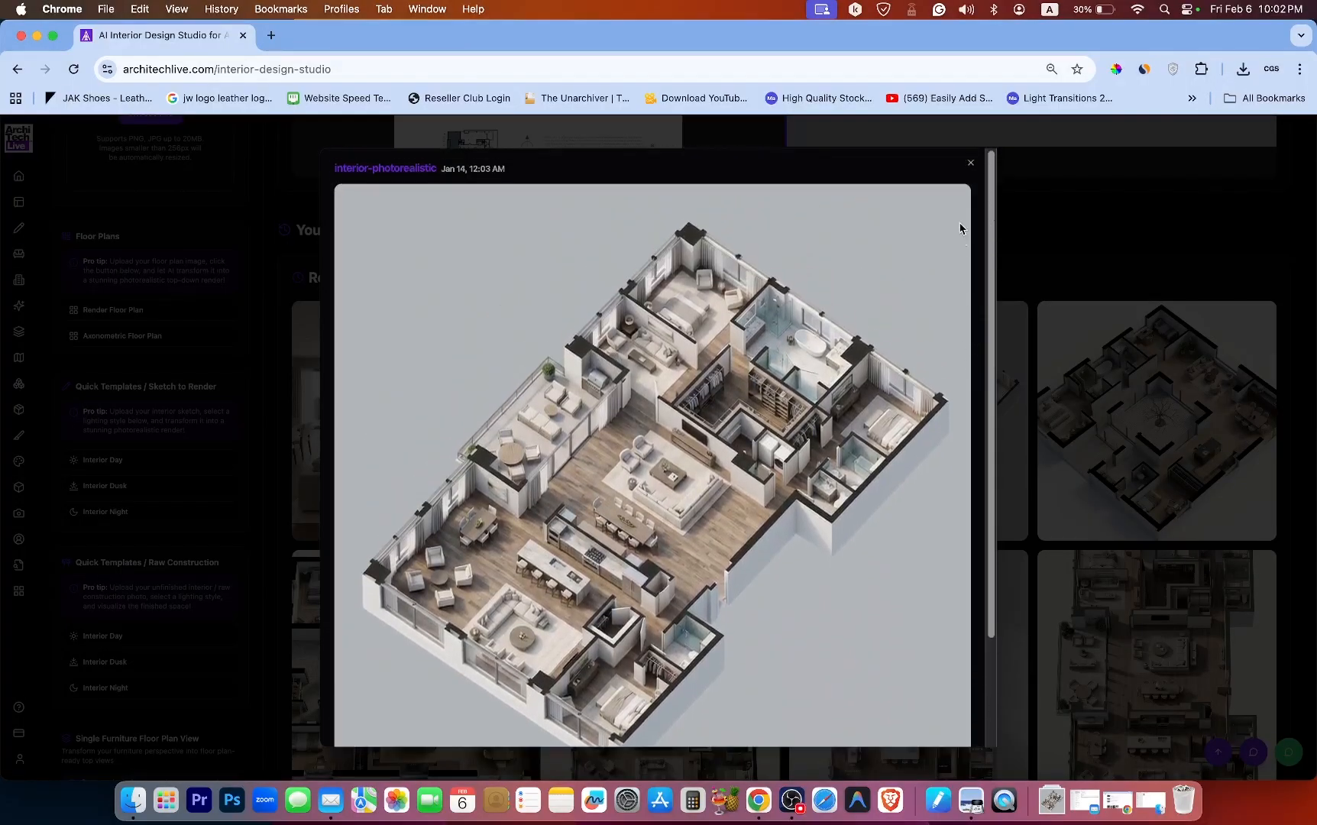
click(971, 163)
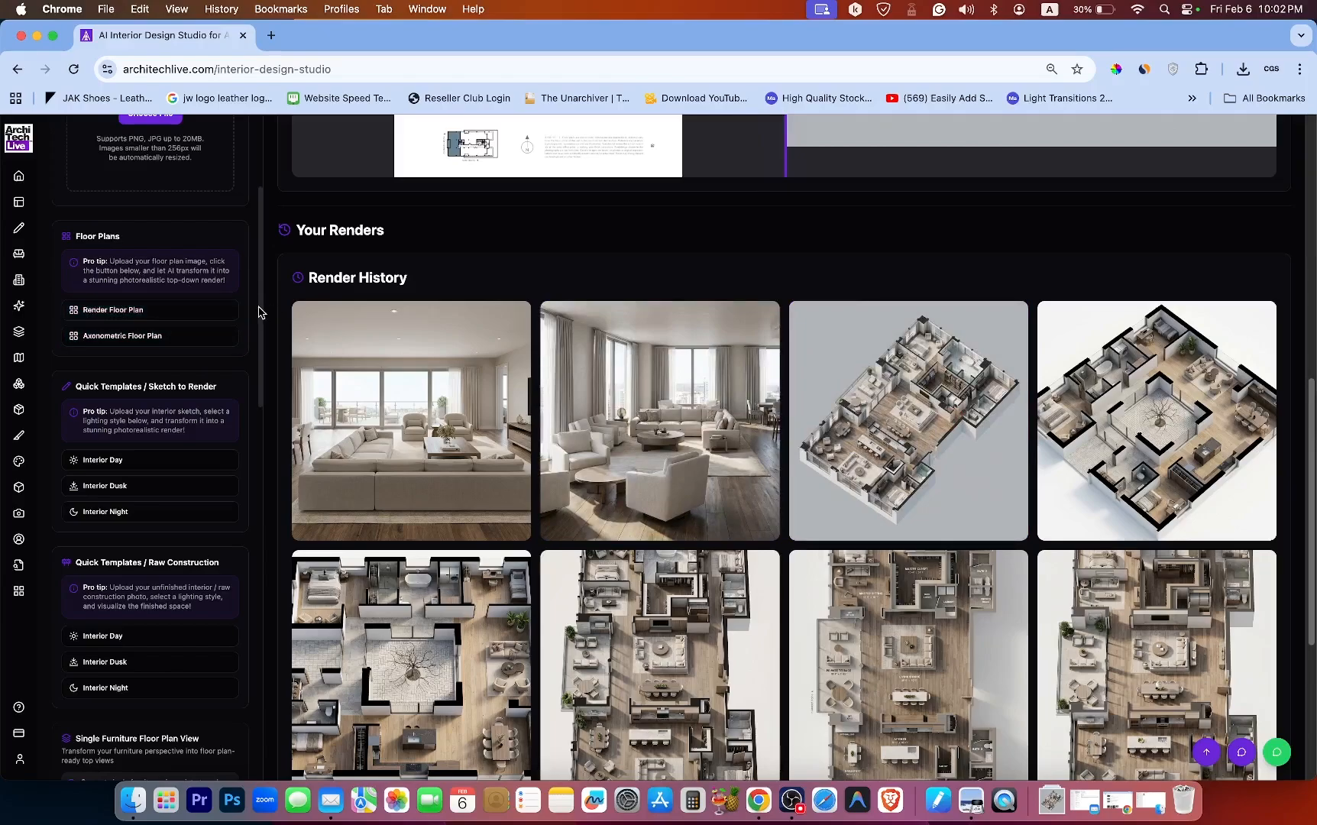
Scroll through the sidebar's upload, floor plan and quick template sections.
drag(258, 312, 254, 351)
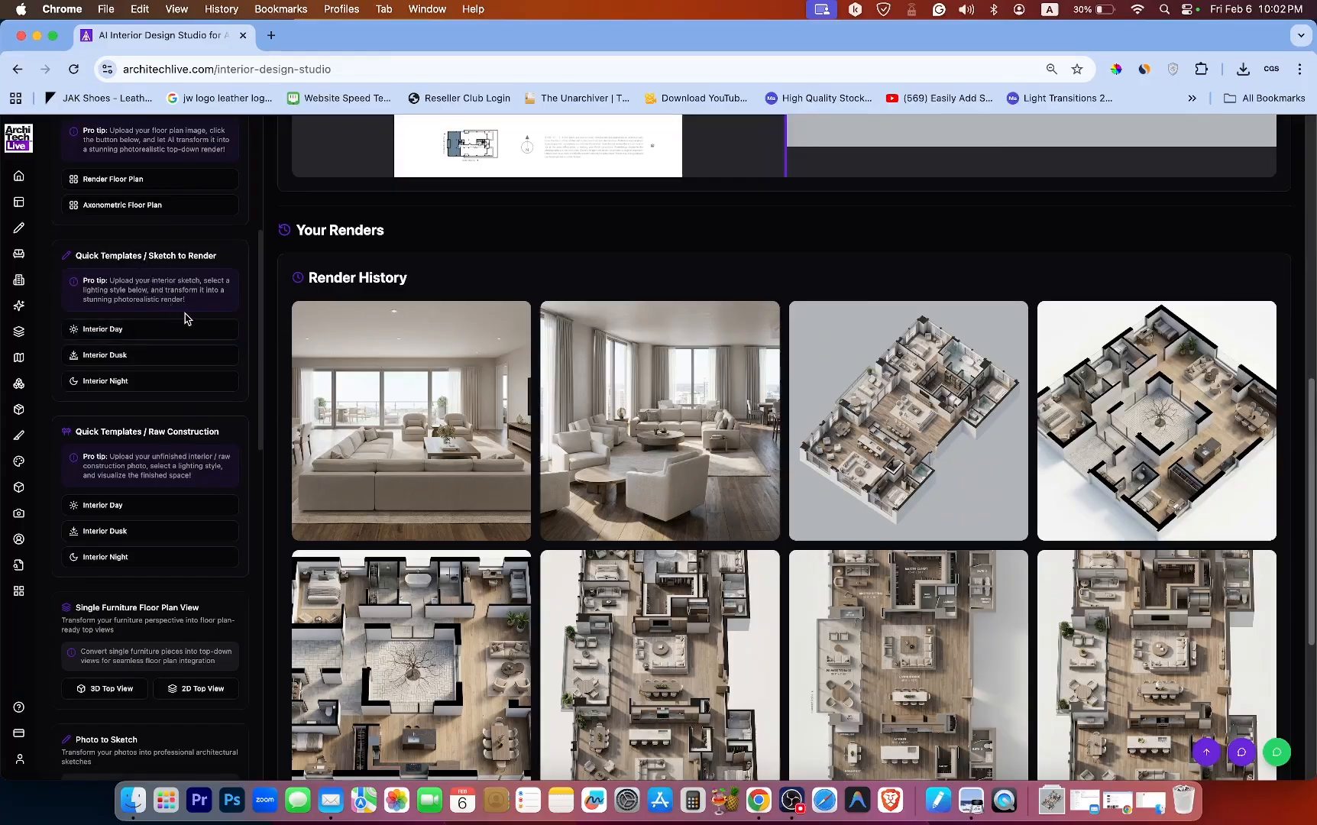
drag(259, 298, 259, 188)
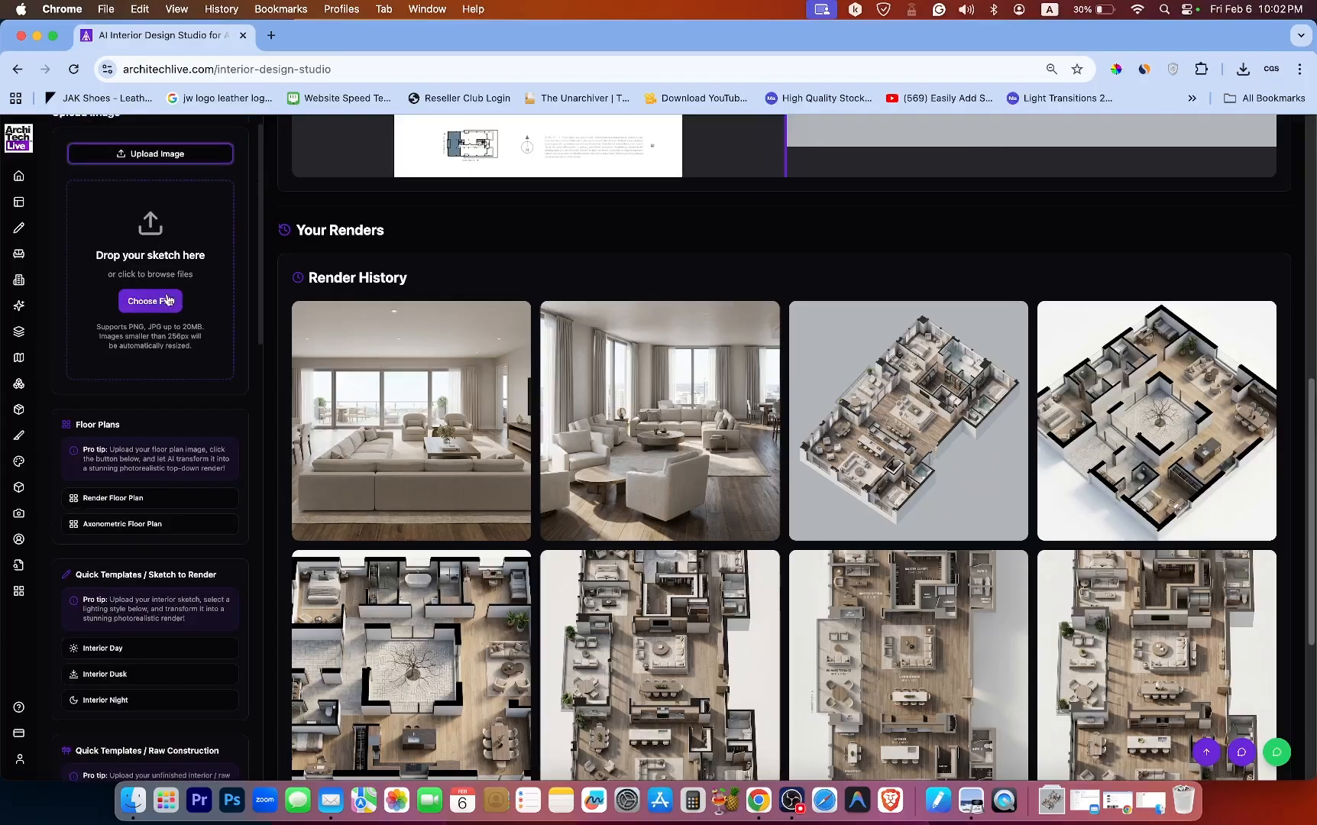
scroll(261, 268, down, 3)
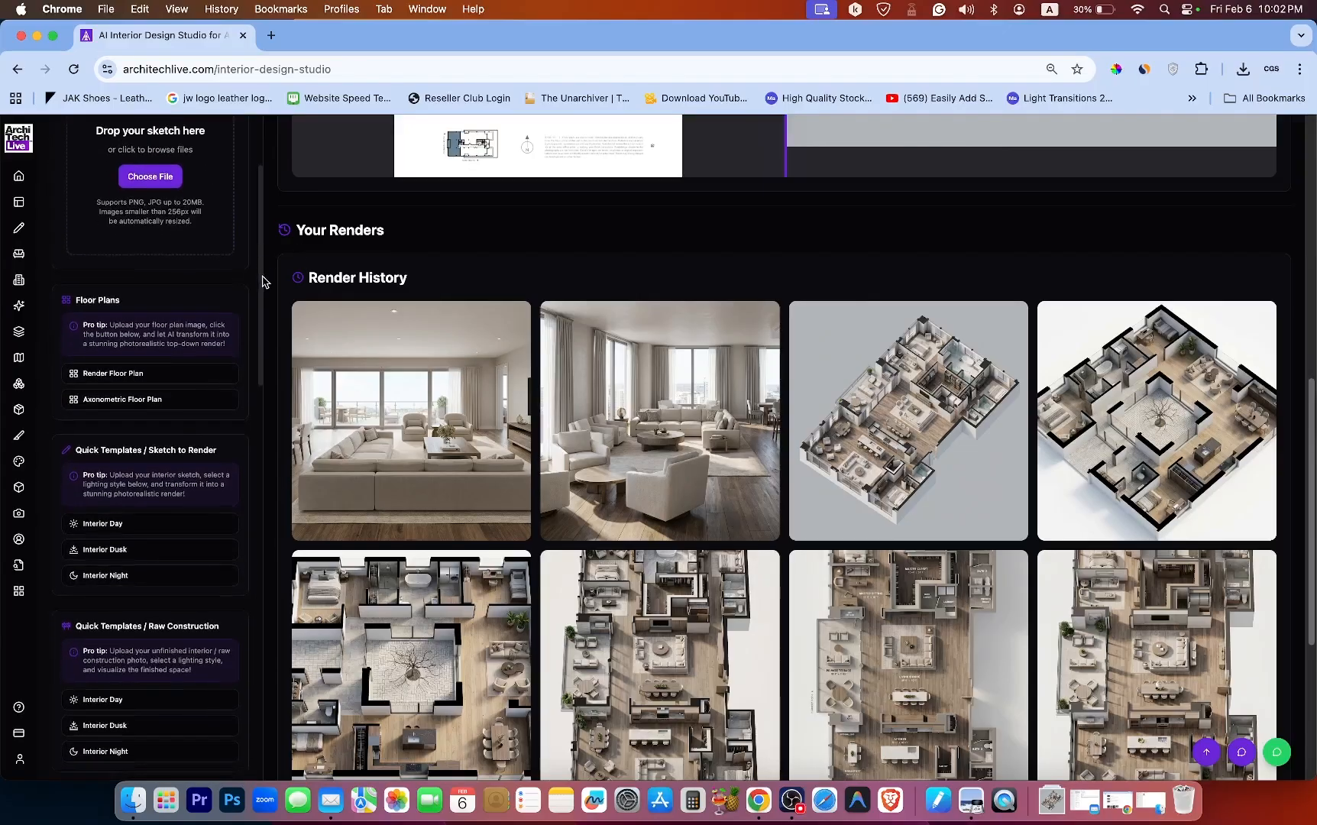
drag(262, 282, 267, 318)
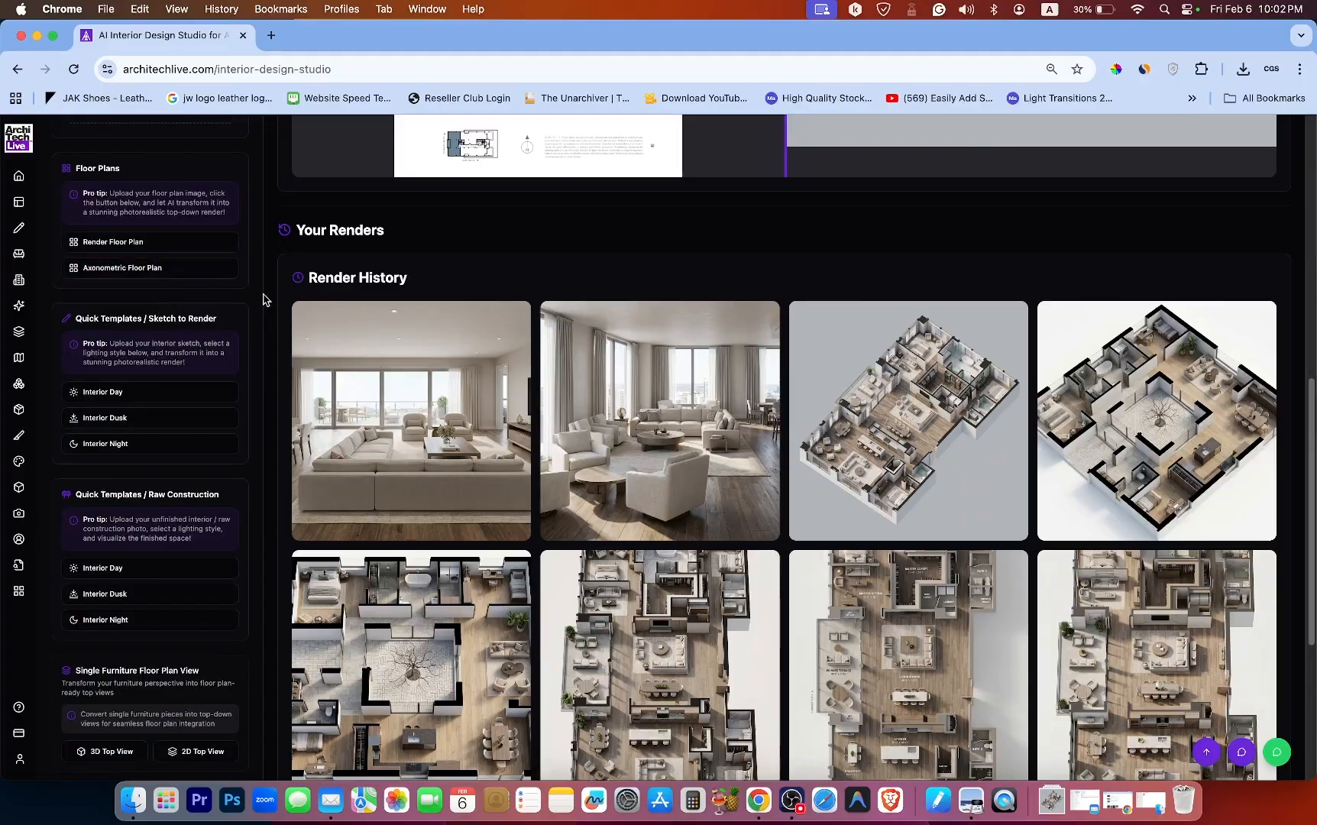
drag(262, 298, 268, 214)
drag(268, 214, 168, 261)
click(245, 252)
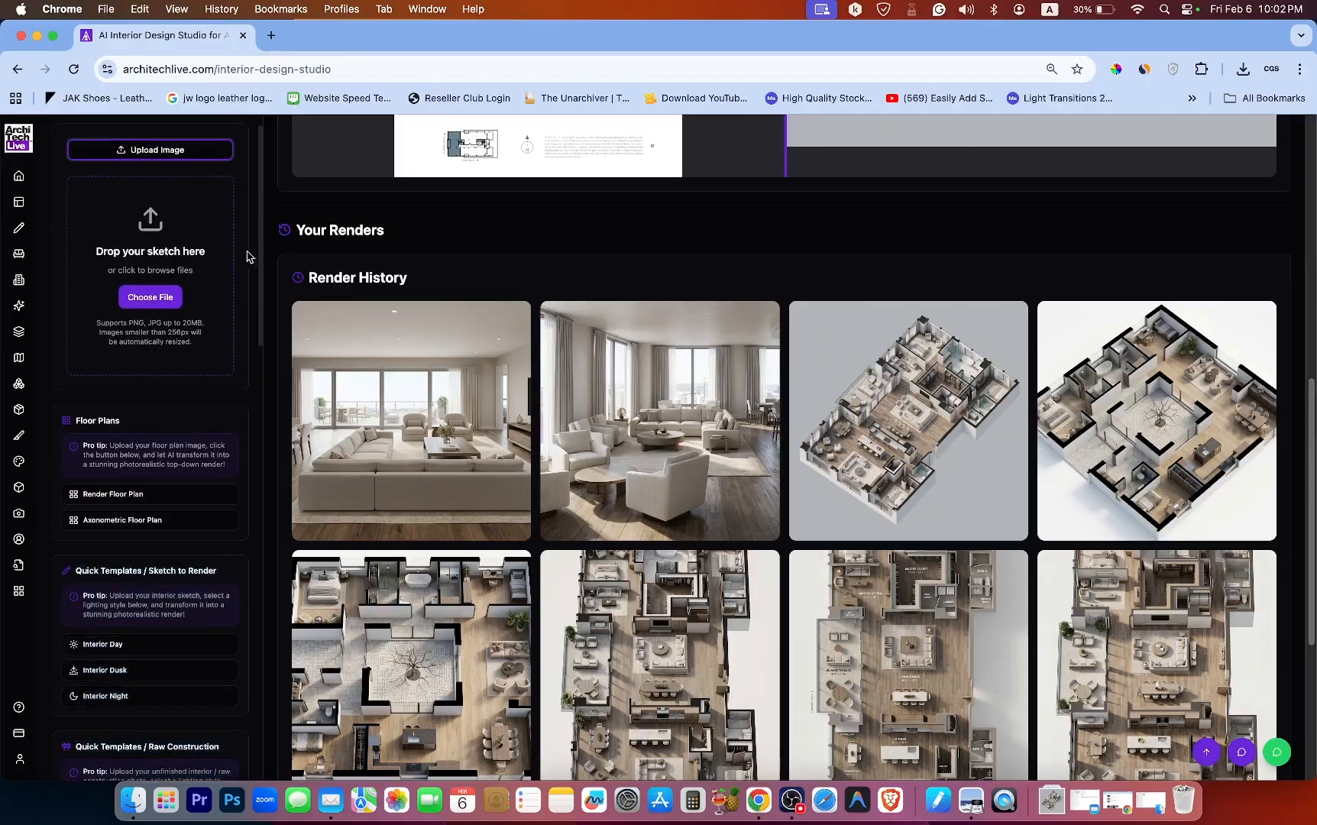
drag(262, 247, 262, 353)
click(262, 291)
click(255, 283)
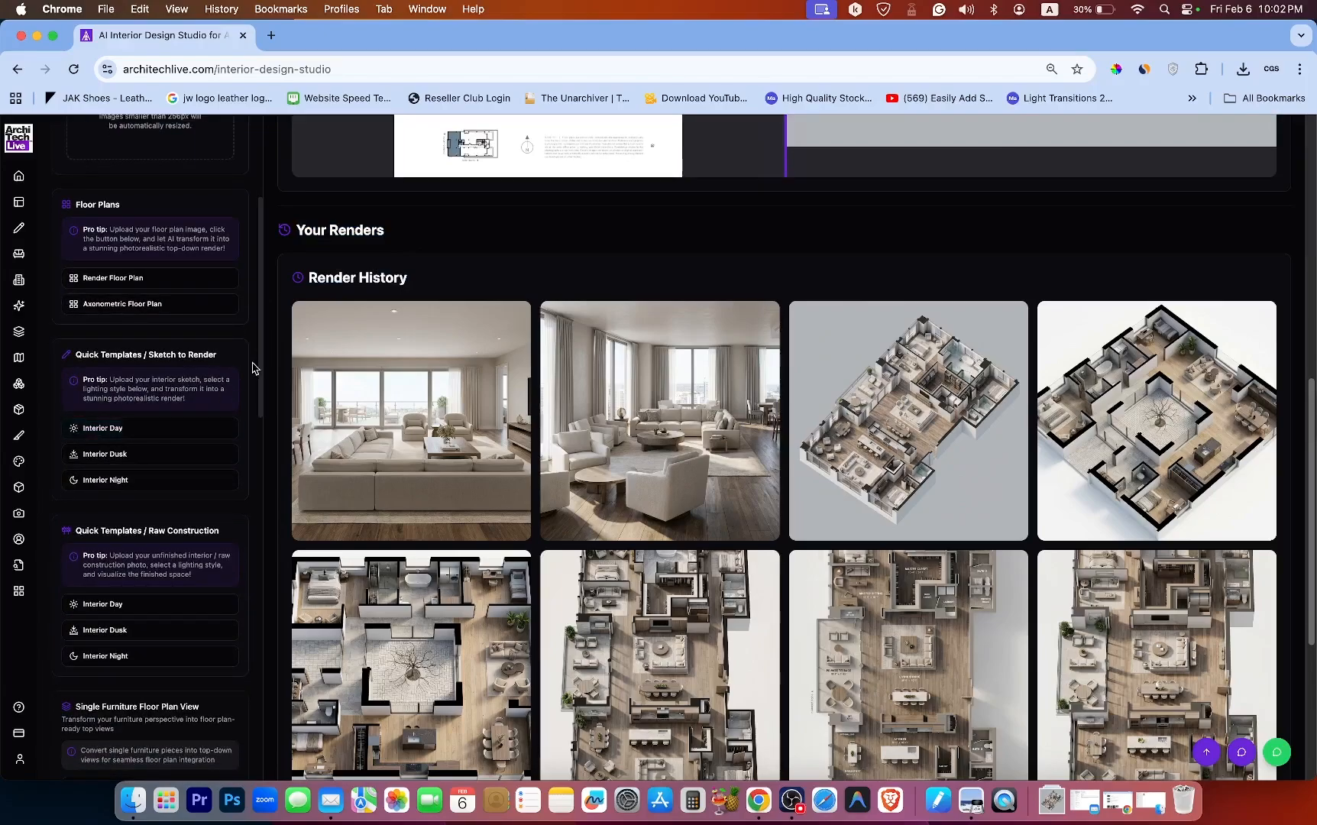
drag(265, 358, 262, 438)
click(256, 392)
scroll(184, 458, down, 15)
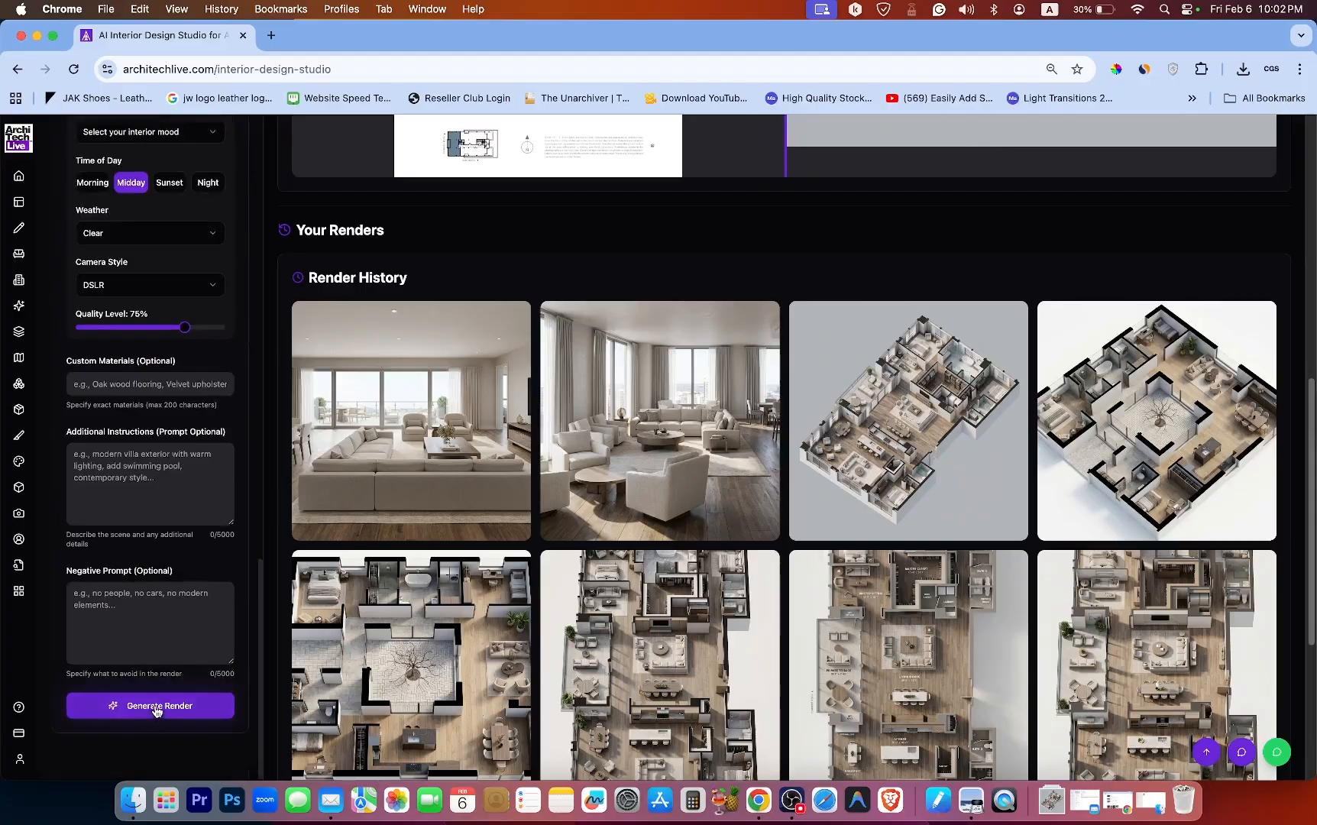
Review the render settings, including the prompt field and the Weather options, and return to the sidebar top.
click(164, 461)
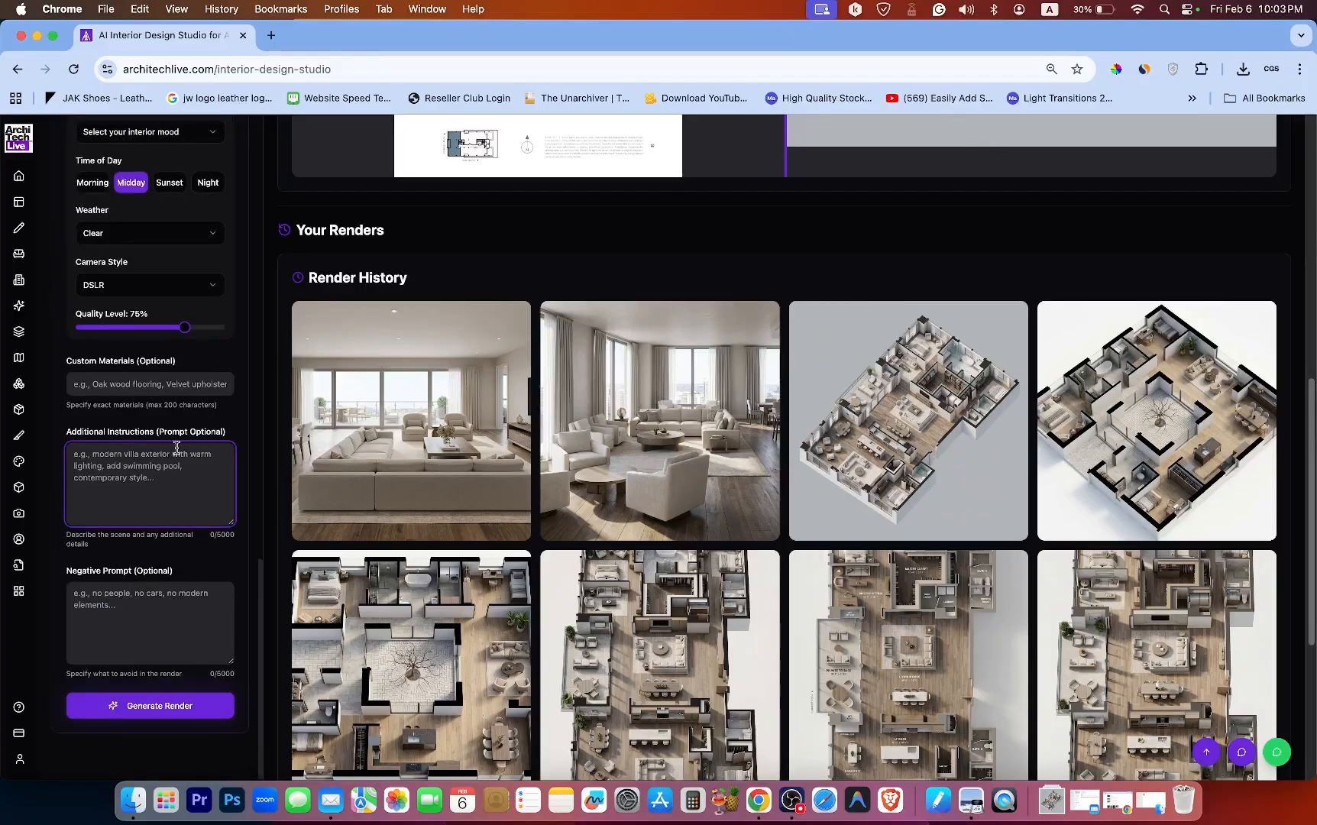
click(116, 234)
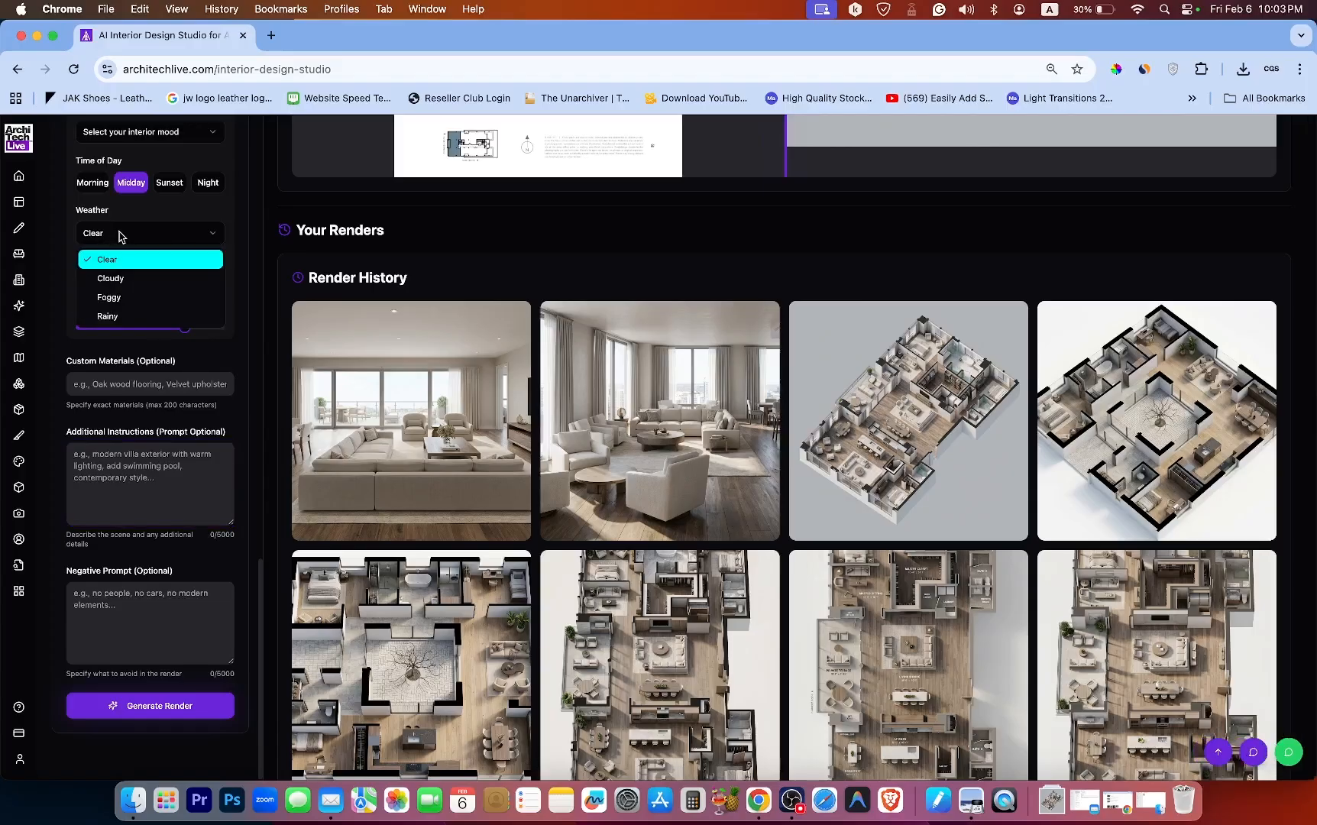
click(239, 567)
scroll(249, 565, up, 1)
scroll(249, 564, up, 5)
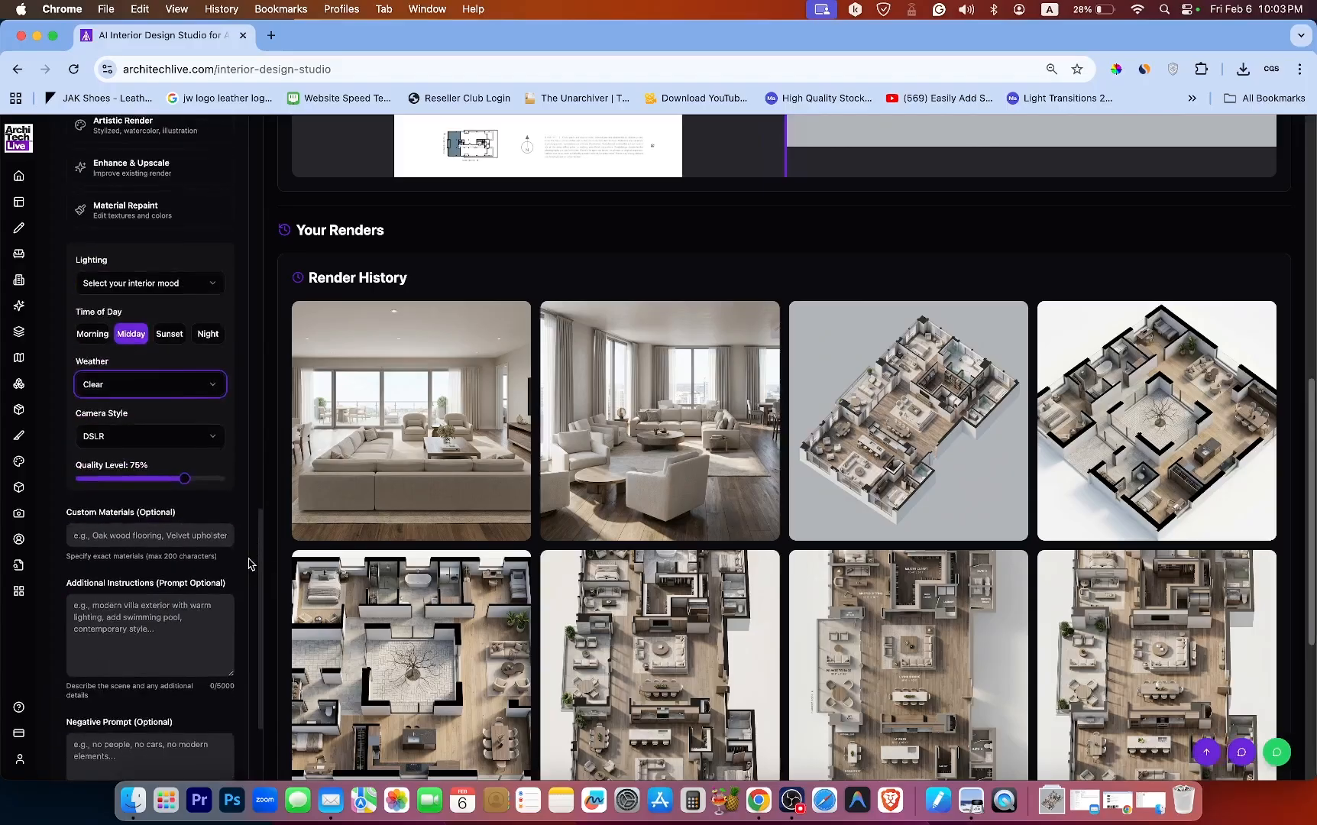
scroll(236, 562, up, 12)
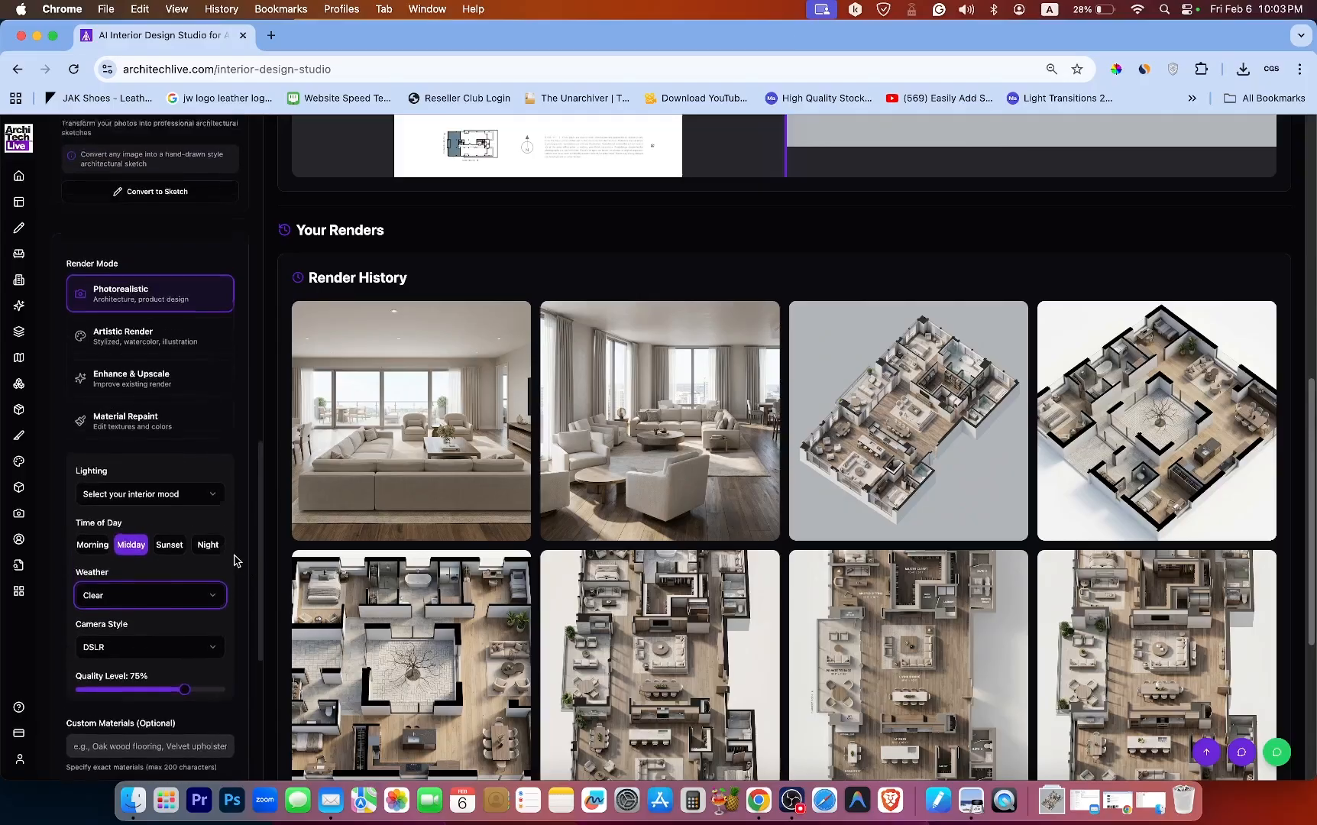
scroll(233, 560, up, 3)
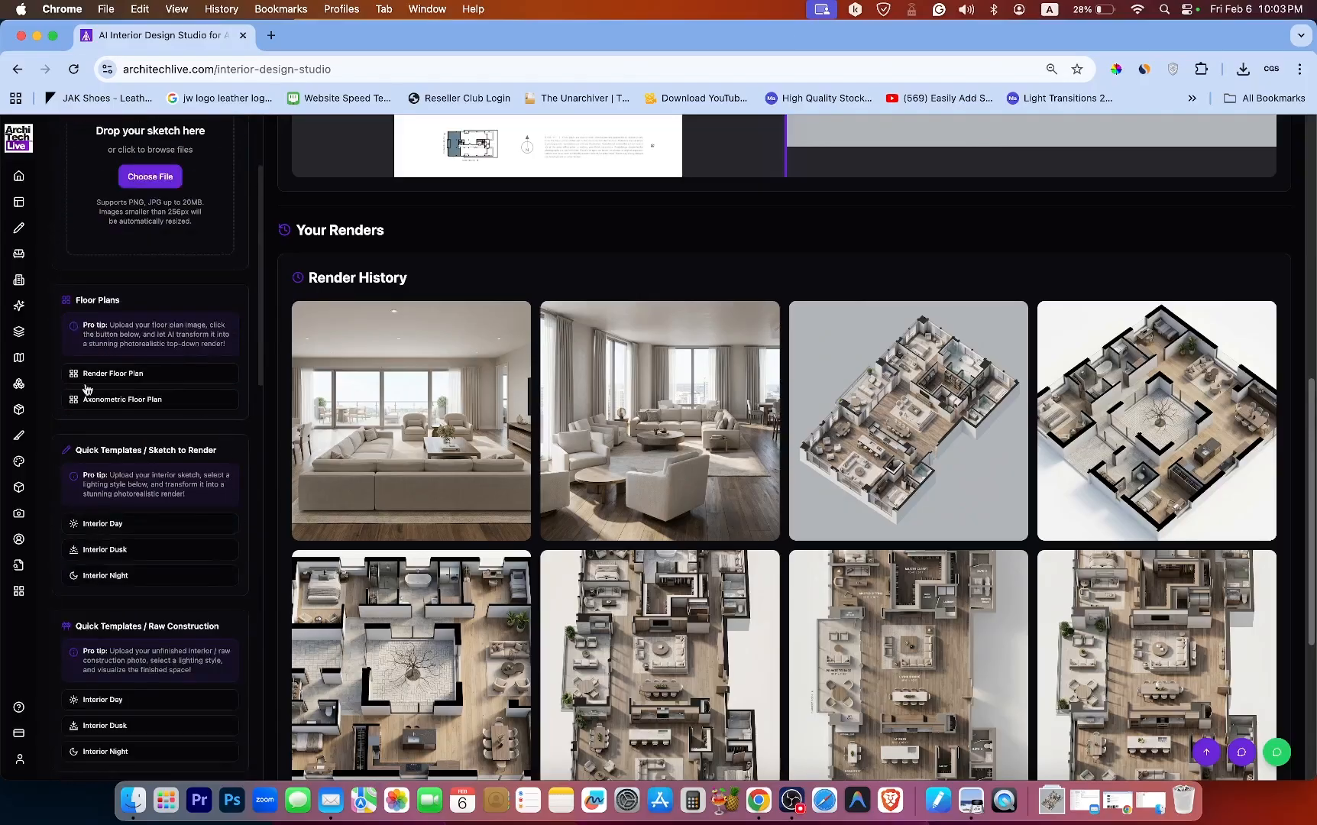
scroll(229, 463, up, 3)
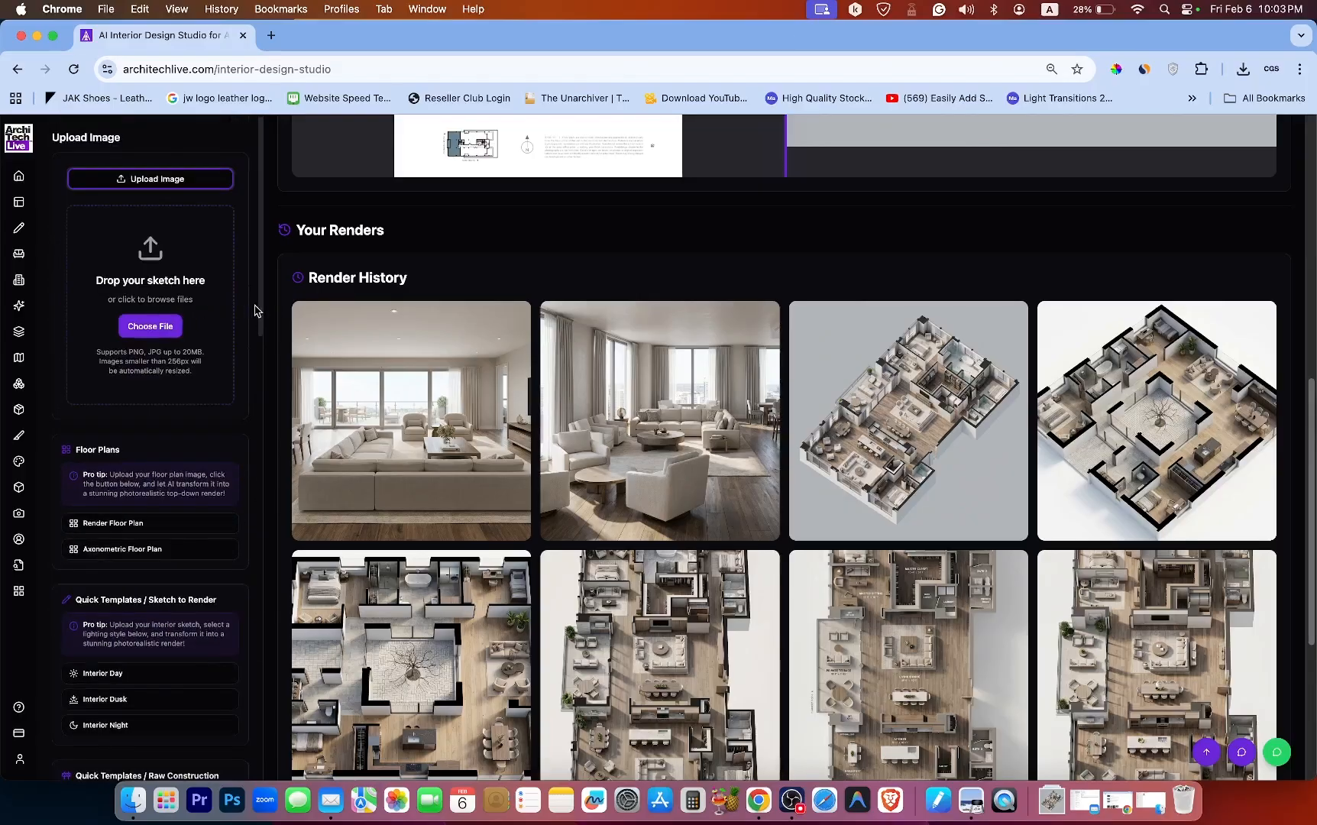
drag(262, 309, 261, 455)
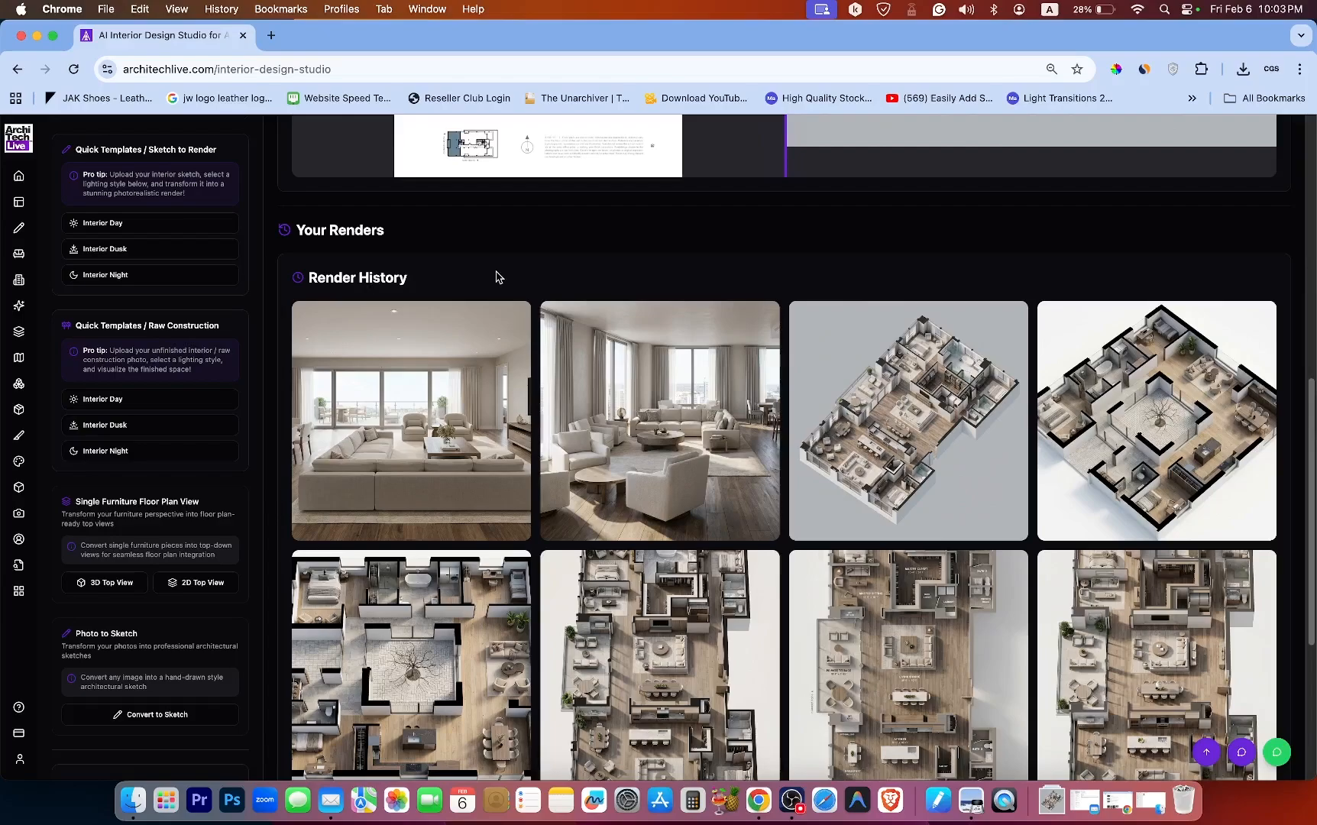
Load the hand-drawn sketch render from the render history into the before/after preview.
scroll(759, 429, down, 3)
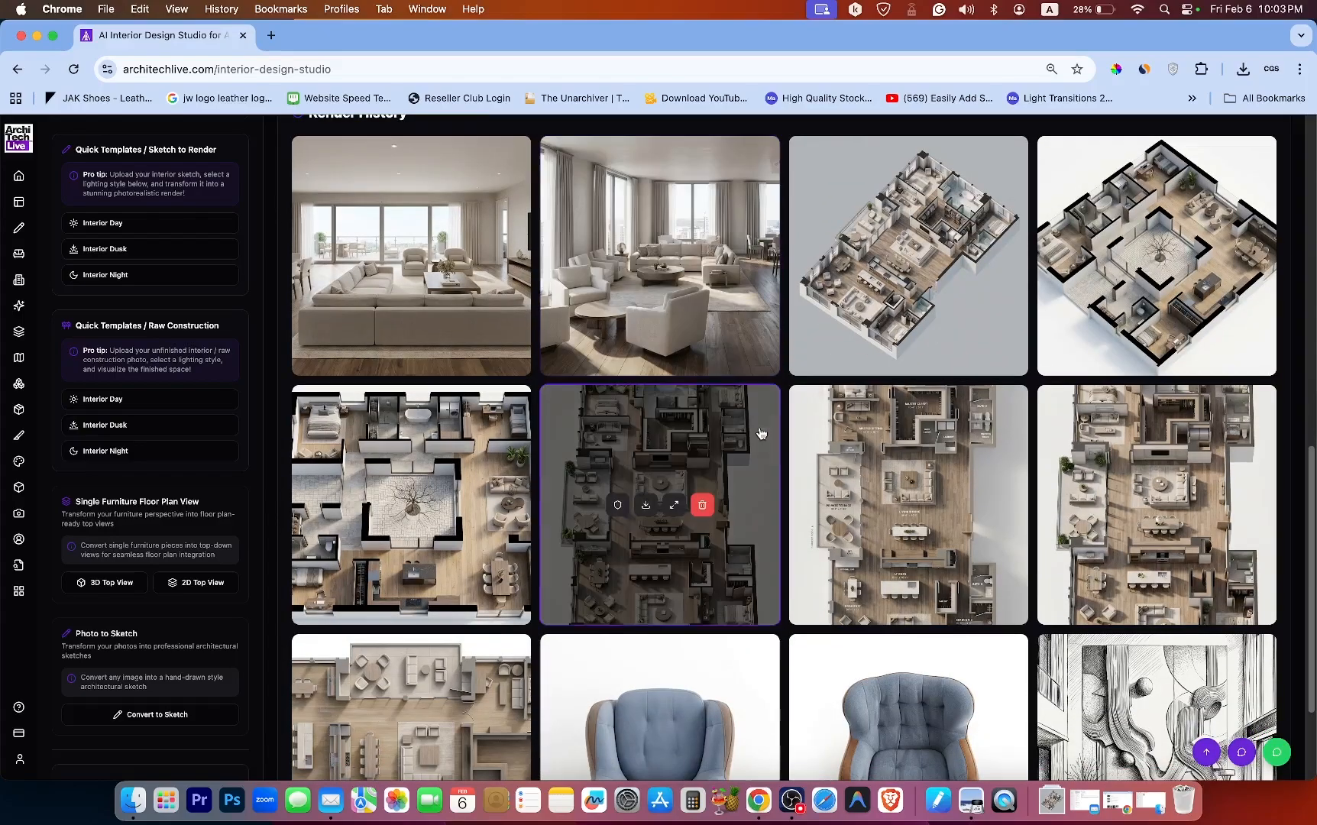
scroll(758, 434, down, 3)
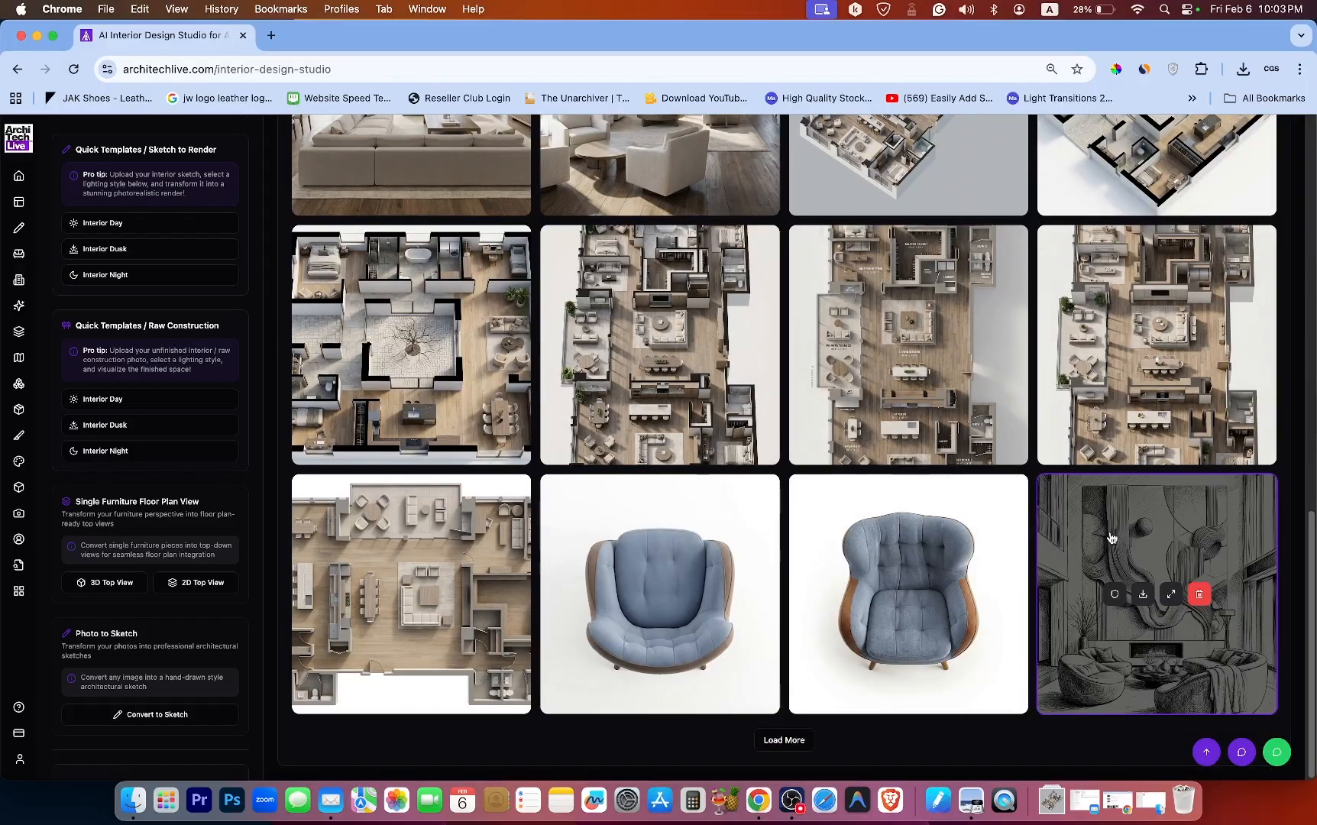
click(1112, 538)
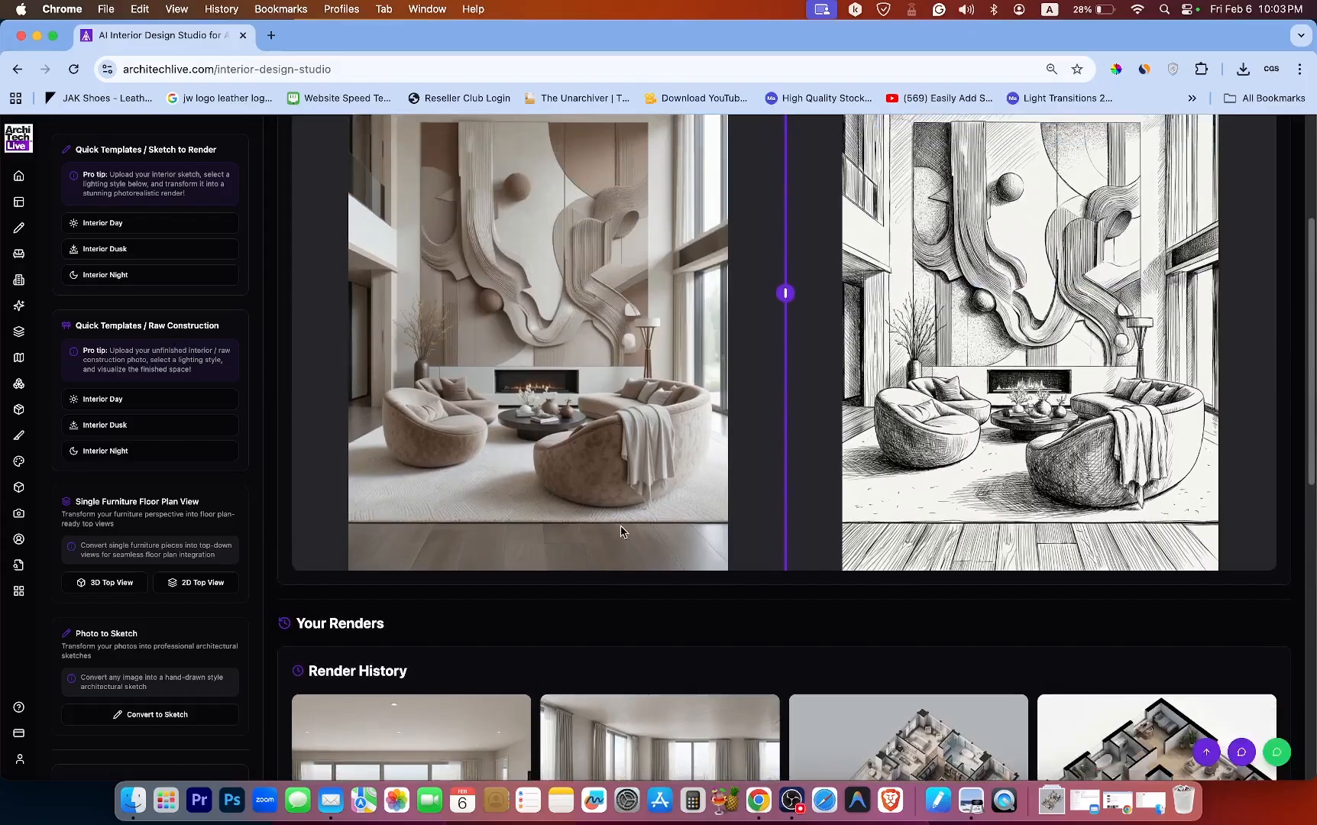
Load more renders into the render history to browse older results.
scroll(489, 479, down, 10)
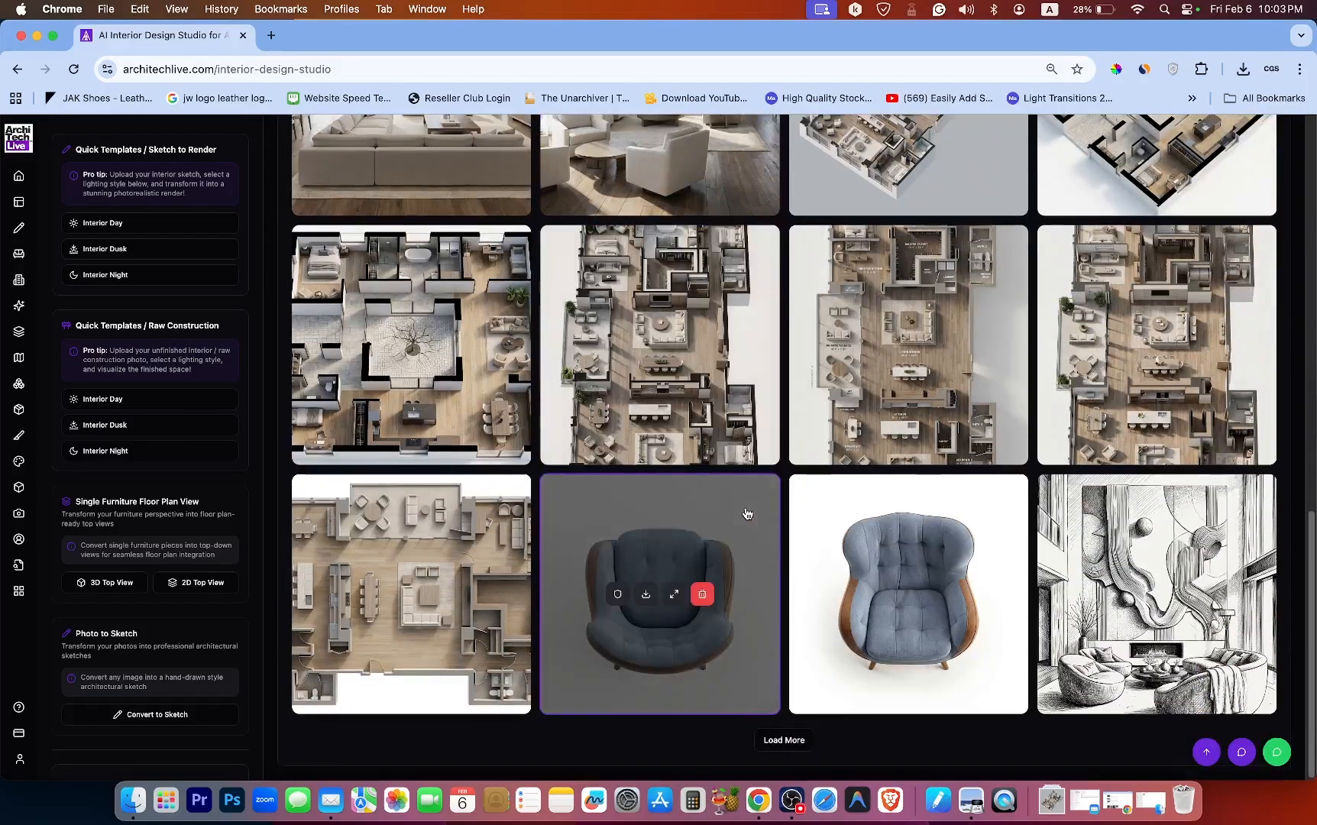
click(793, 749)
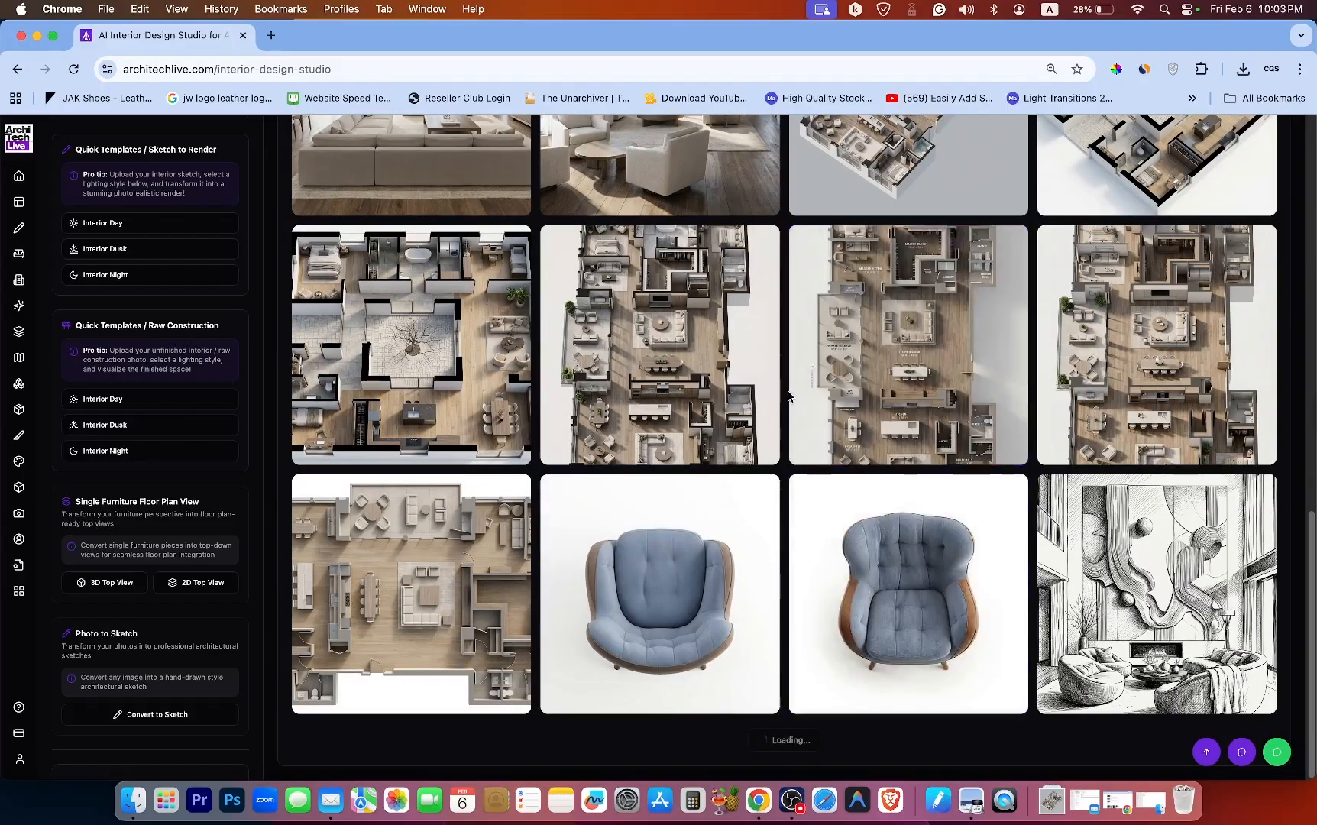
scroll(788, 396, down, 5)
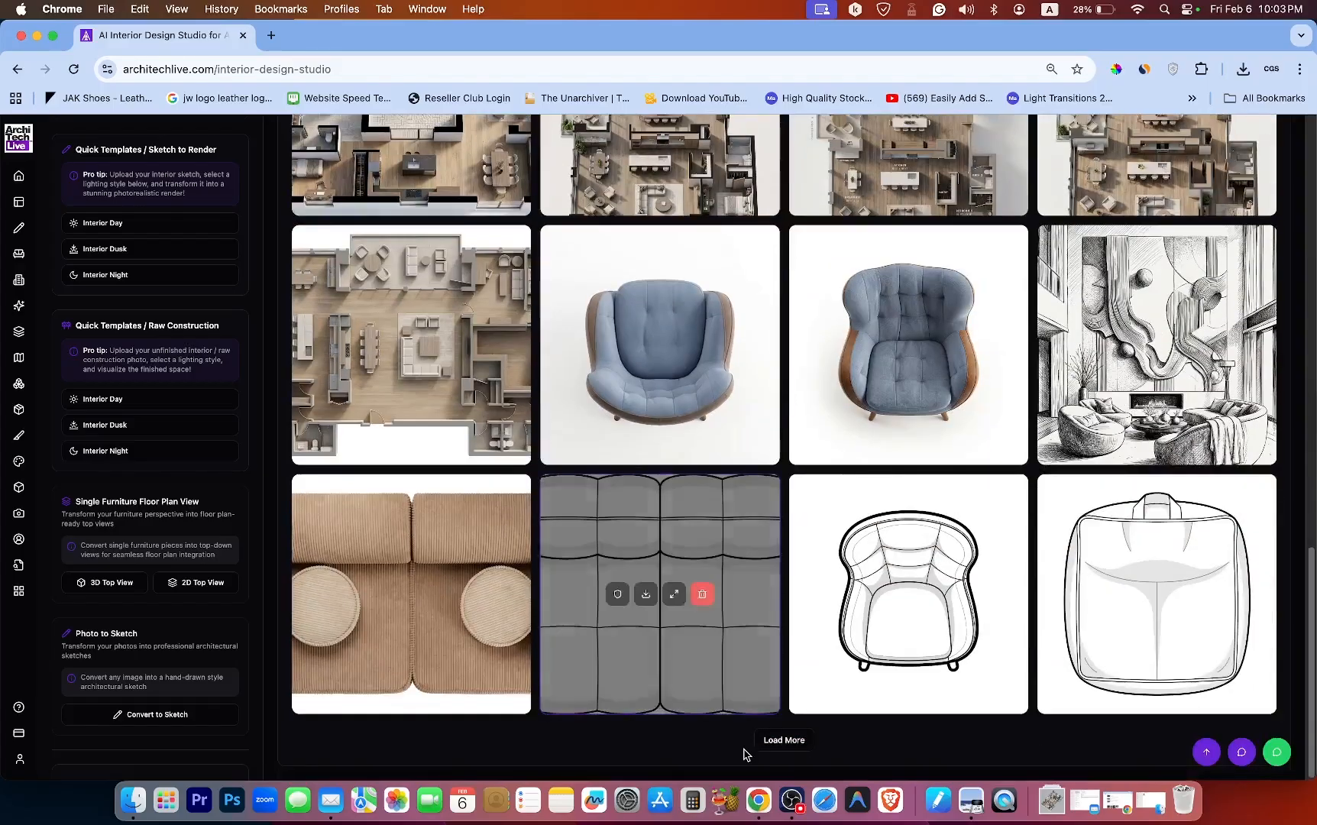
click(768, 741)
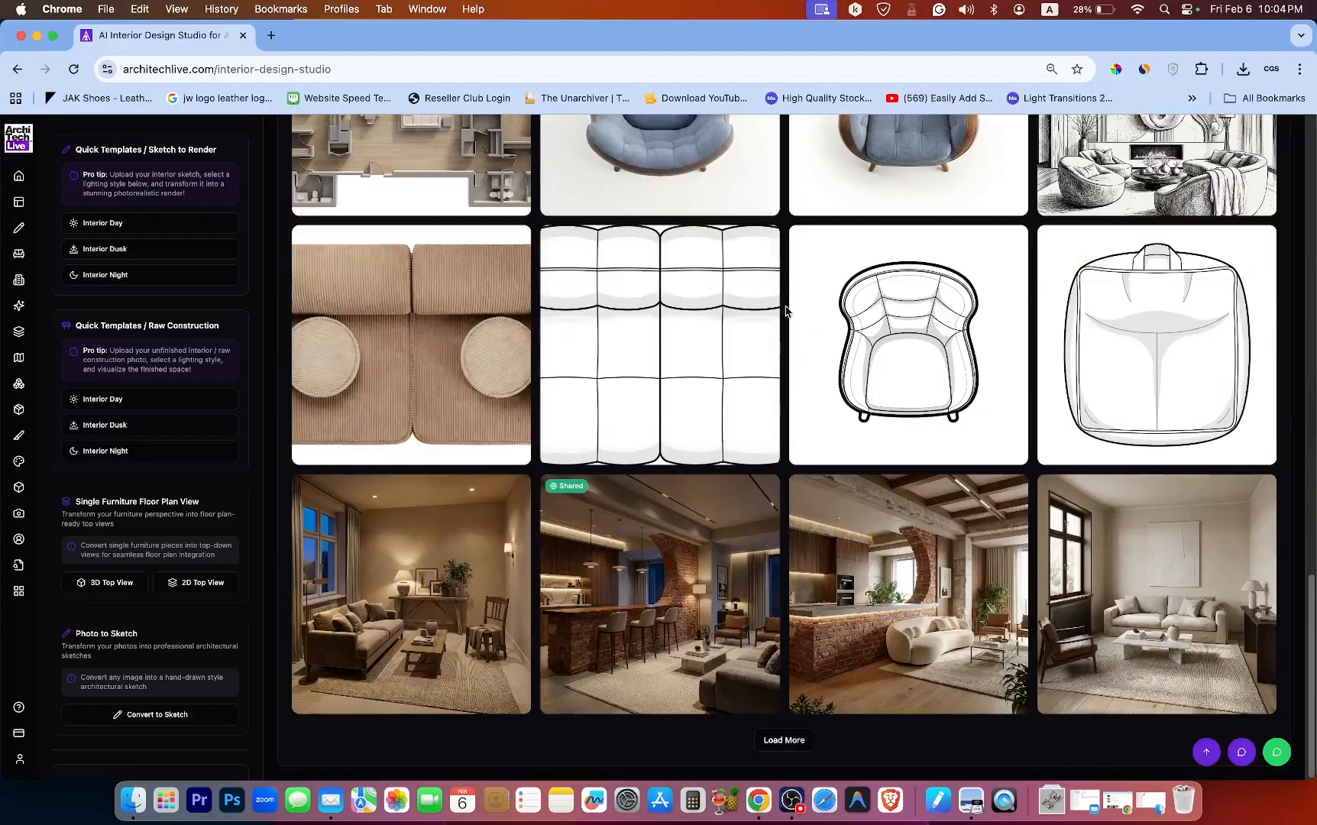
click(775, 744)
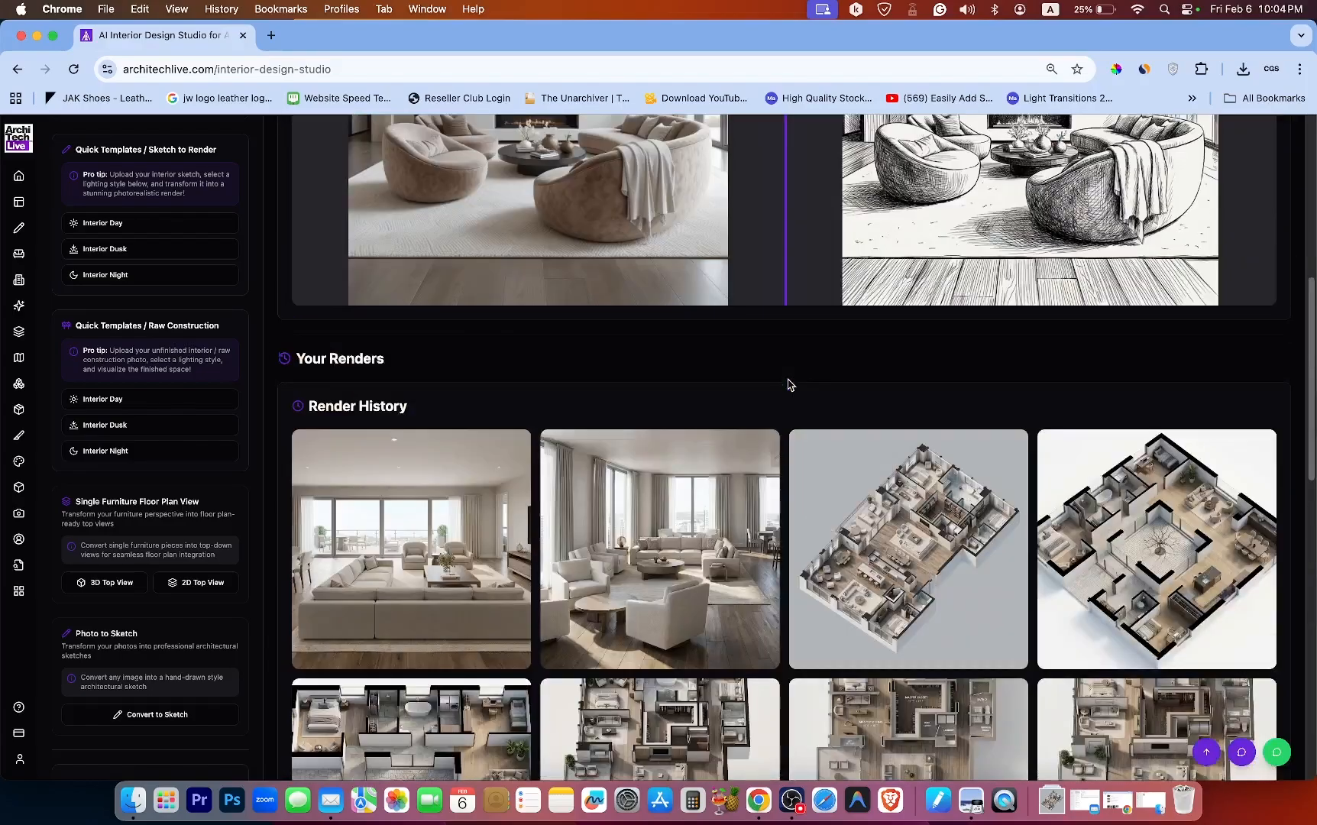
Try the Interior Day, Interior Dusk and Interior Night quick templates in the Sketch to Render section.
scroll(789, 385, up, 2)
scroll(790, 386, up, 4)
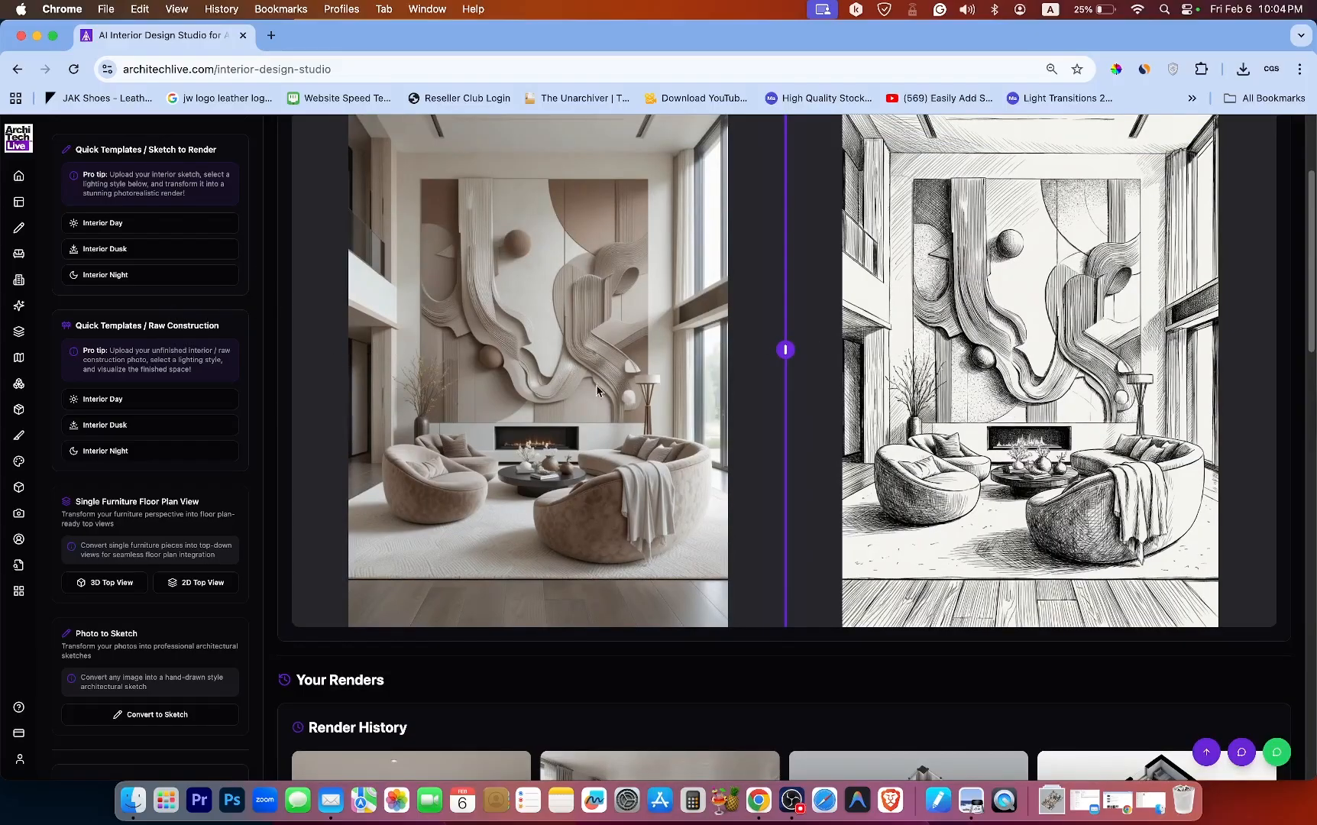
mouse_move(261, 404)
mouse_down()
mouse_move(261, 298)
mouse_move(251, 351)
mouse_up()
click(149, 381)
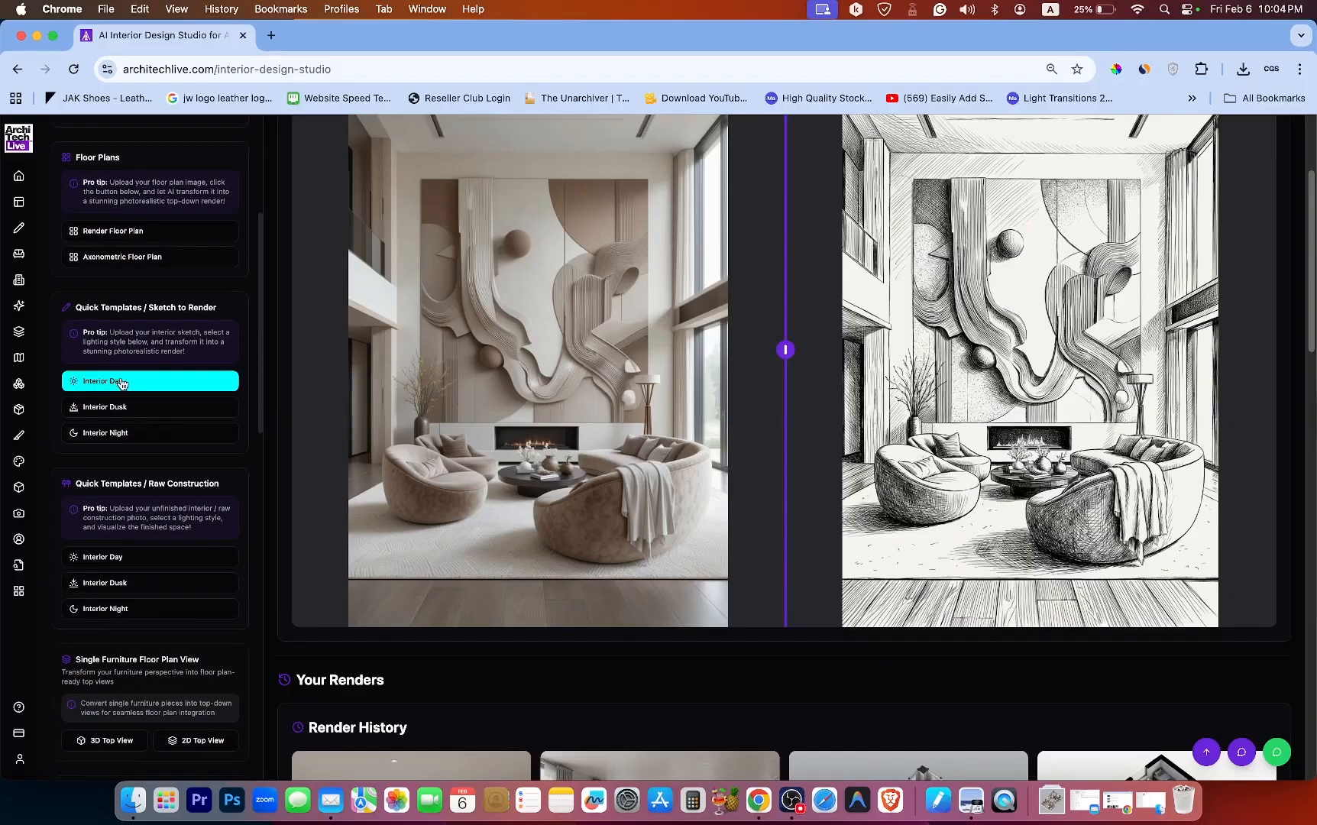
click(137, 407)
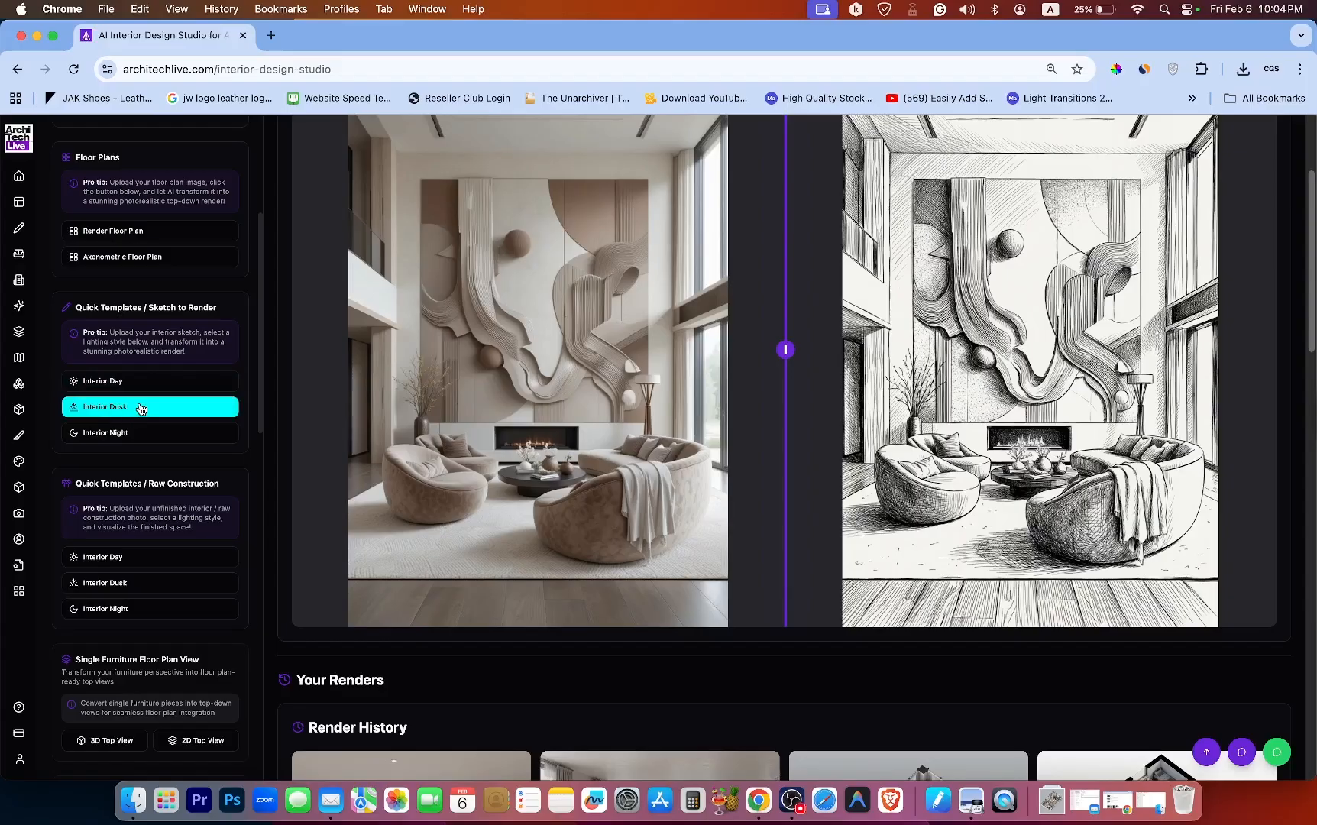
click(122, 434)
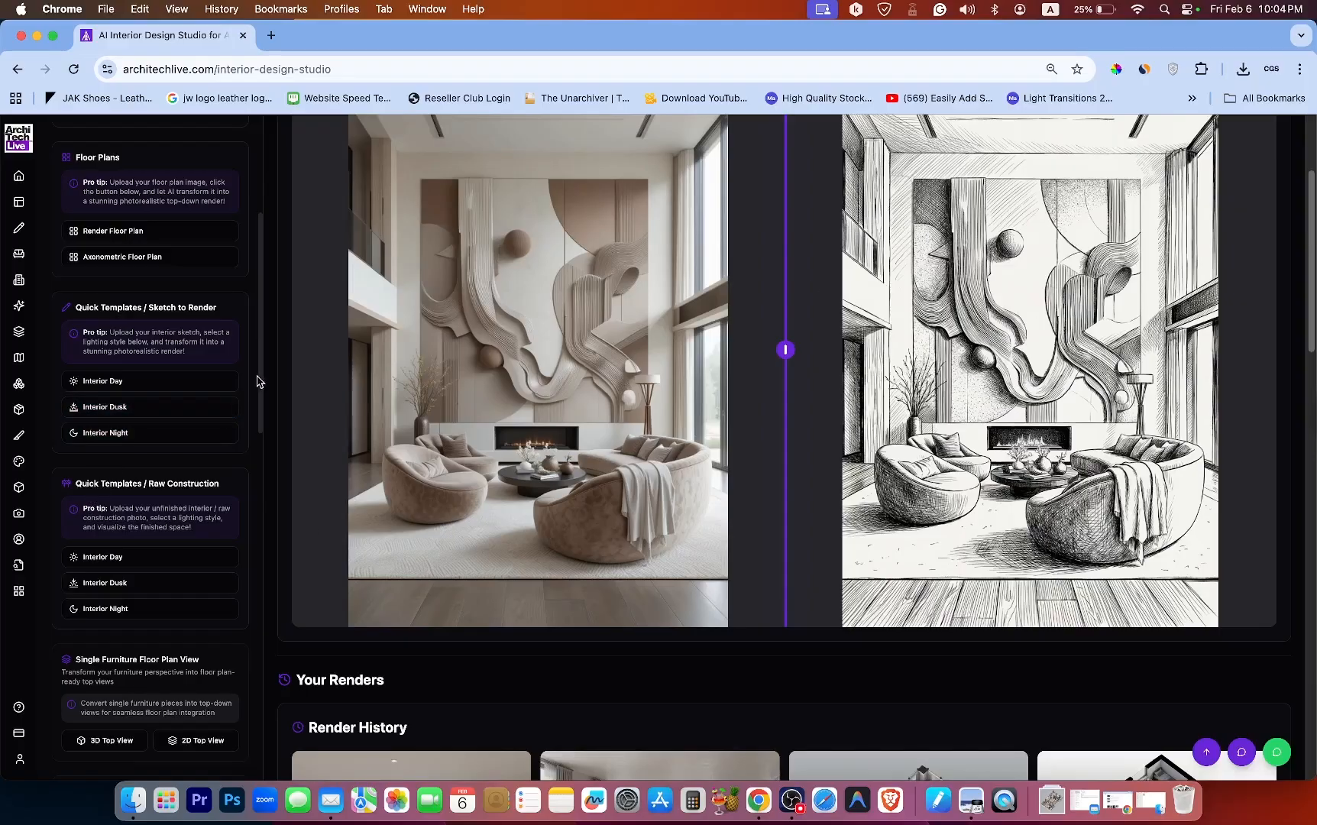
Try the Interior Day, Interior Dusk and Interior Night quick templates in the Raw Construction section.
scroll(260, 378, down, 8)
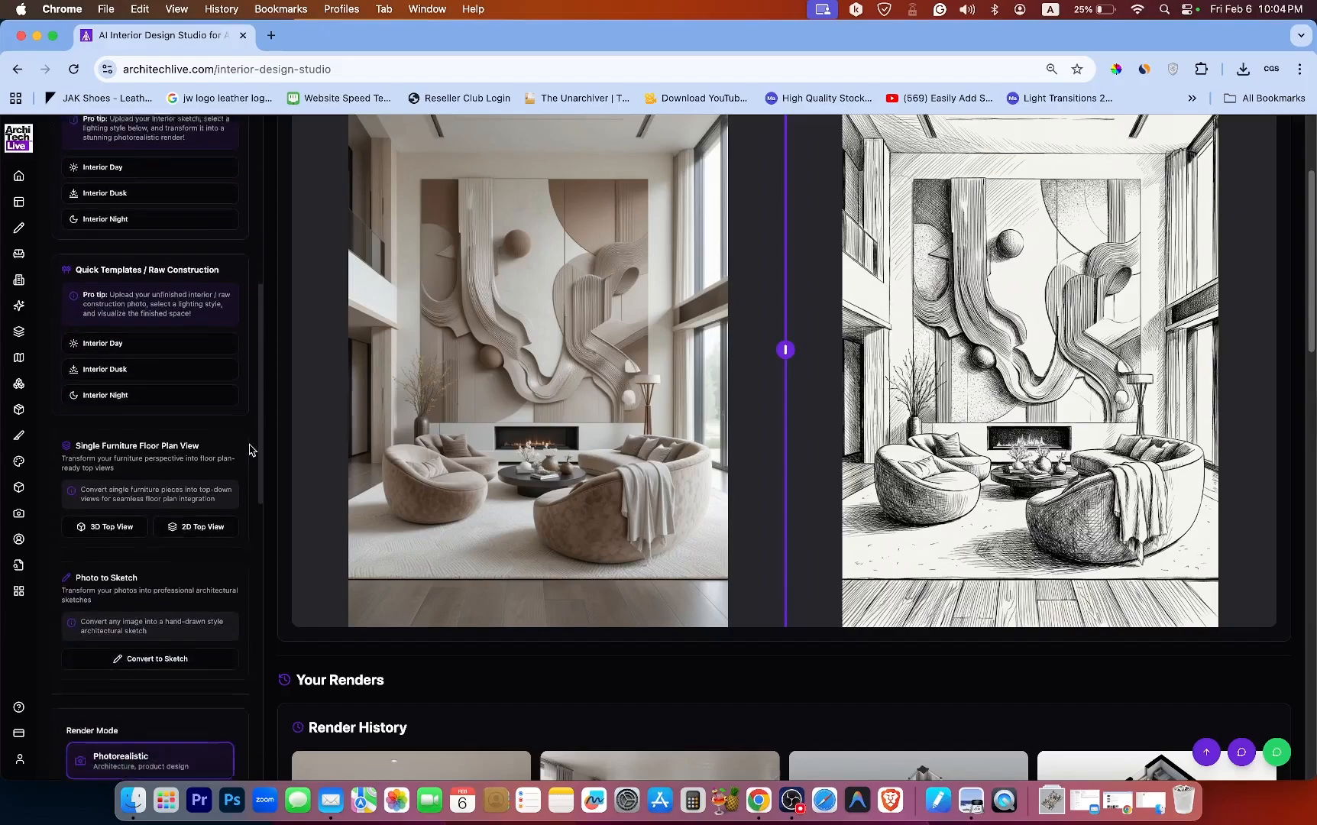
scroll(249, 481, down, 1)
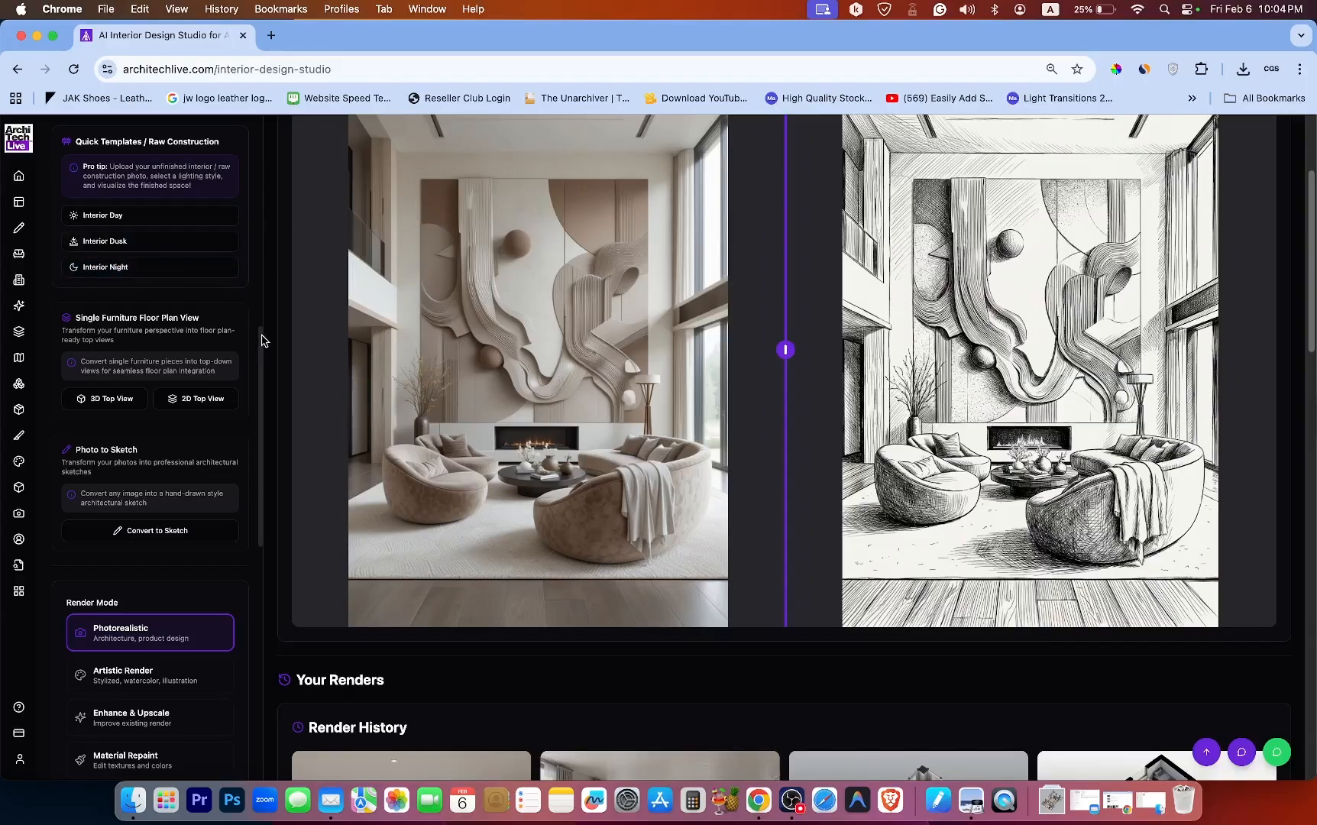
drag(261, 340, 253, 148)
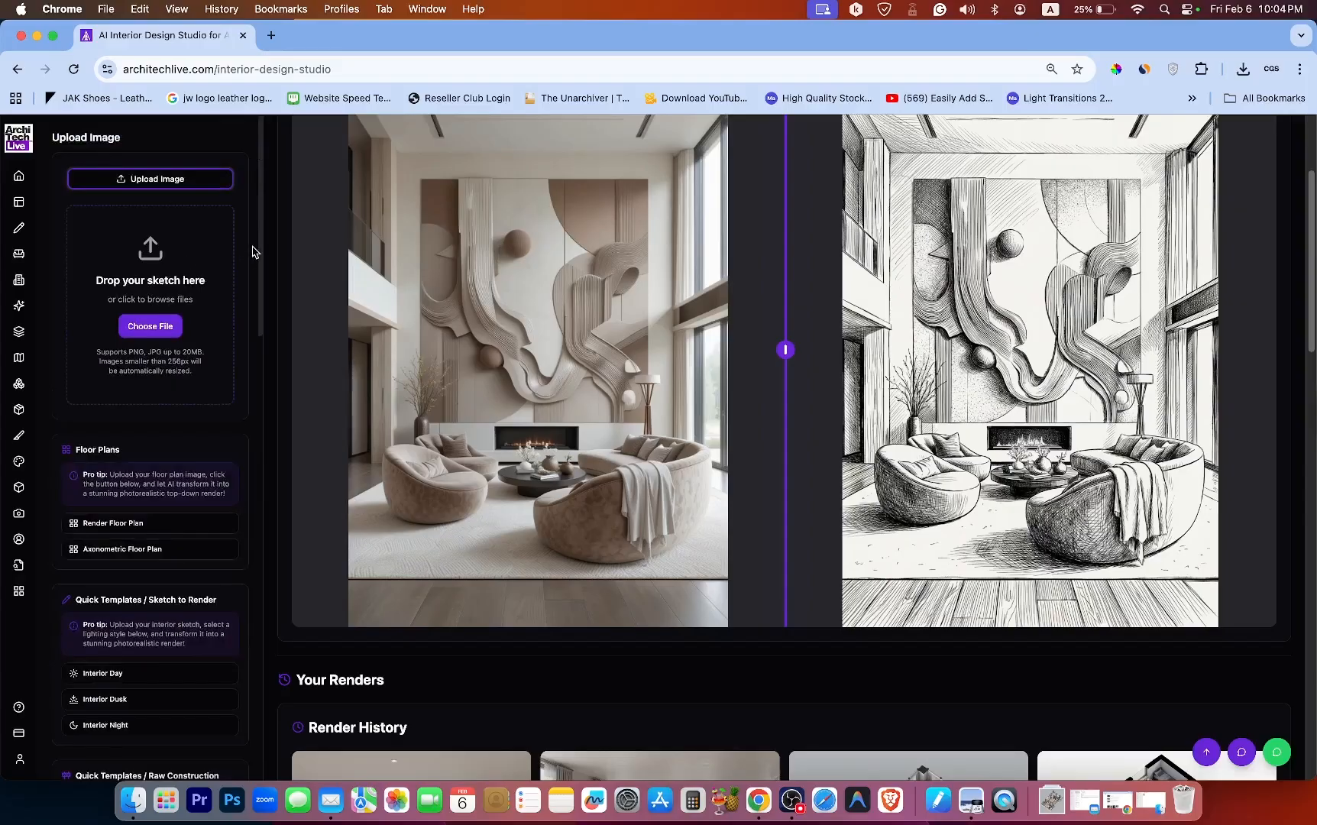
drag(260, 238, 261, 439)
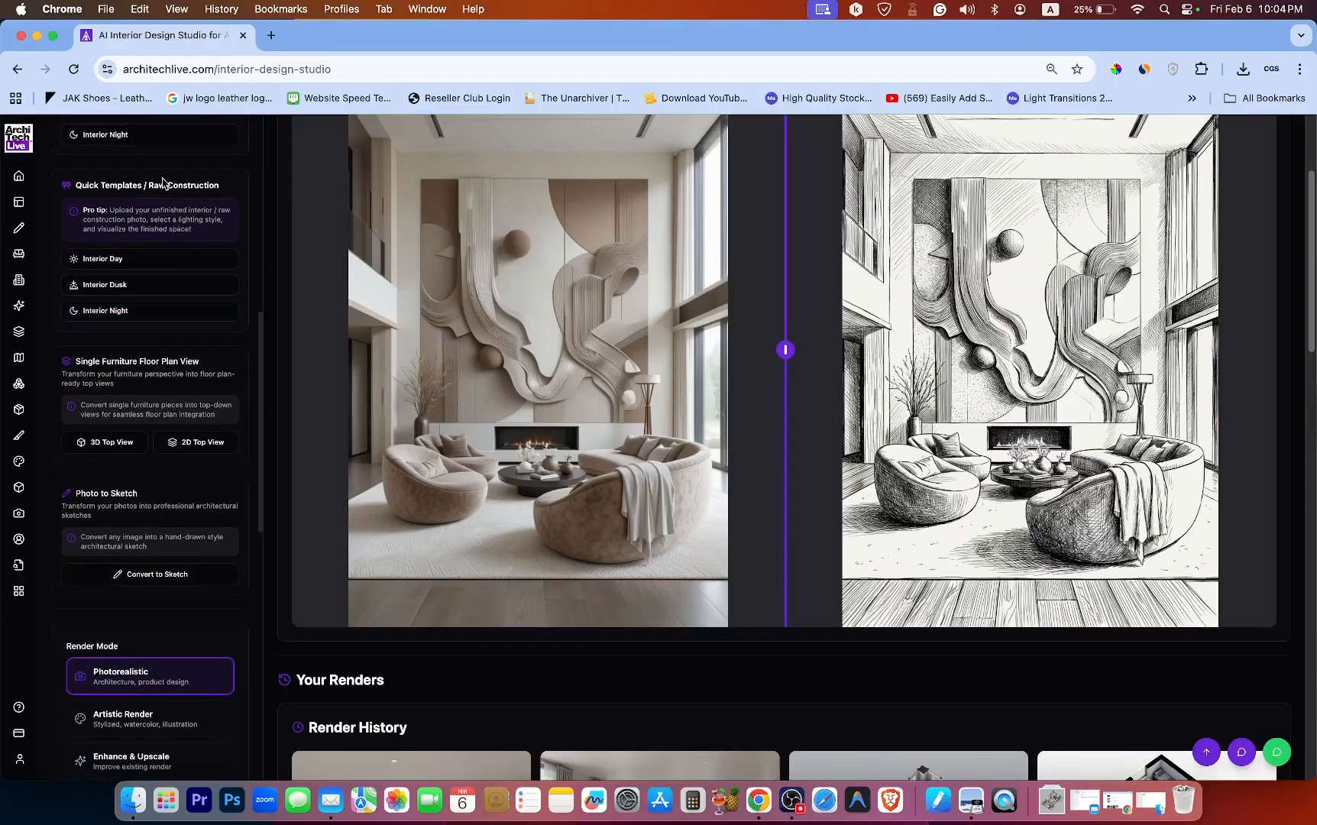
click(150, 257)
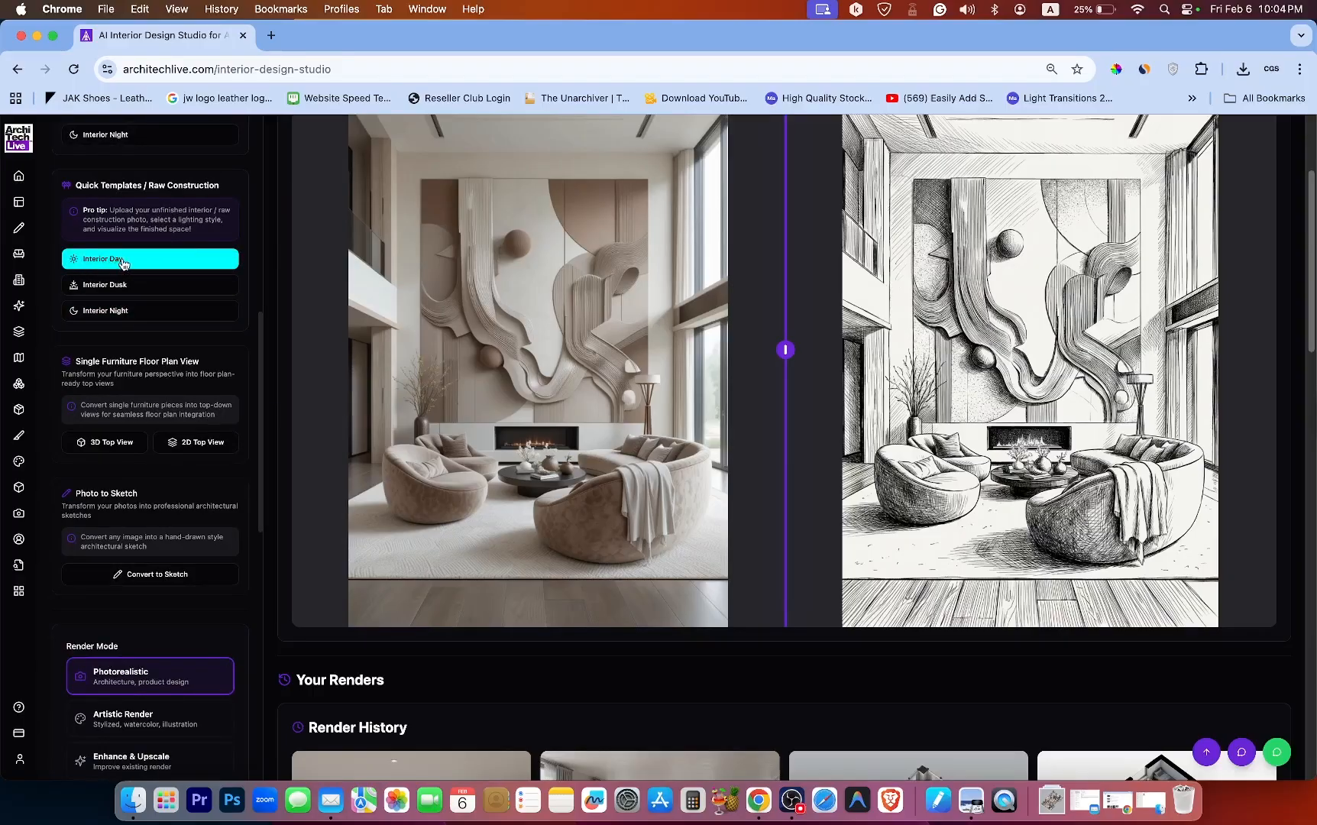
click(150, 285)
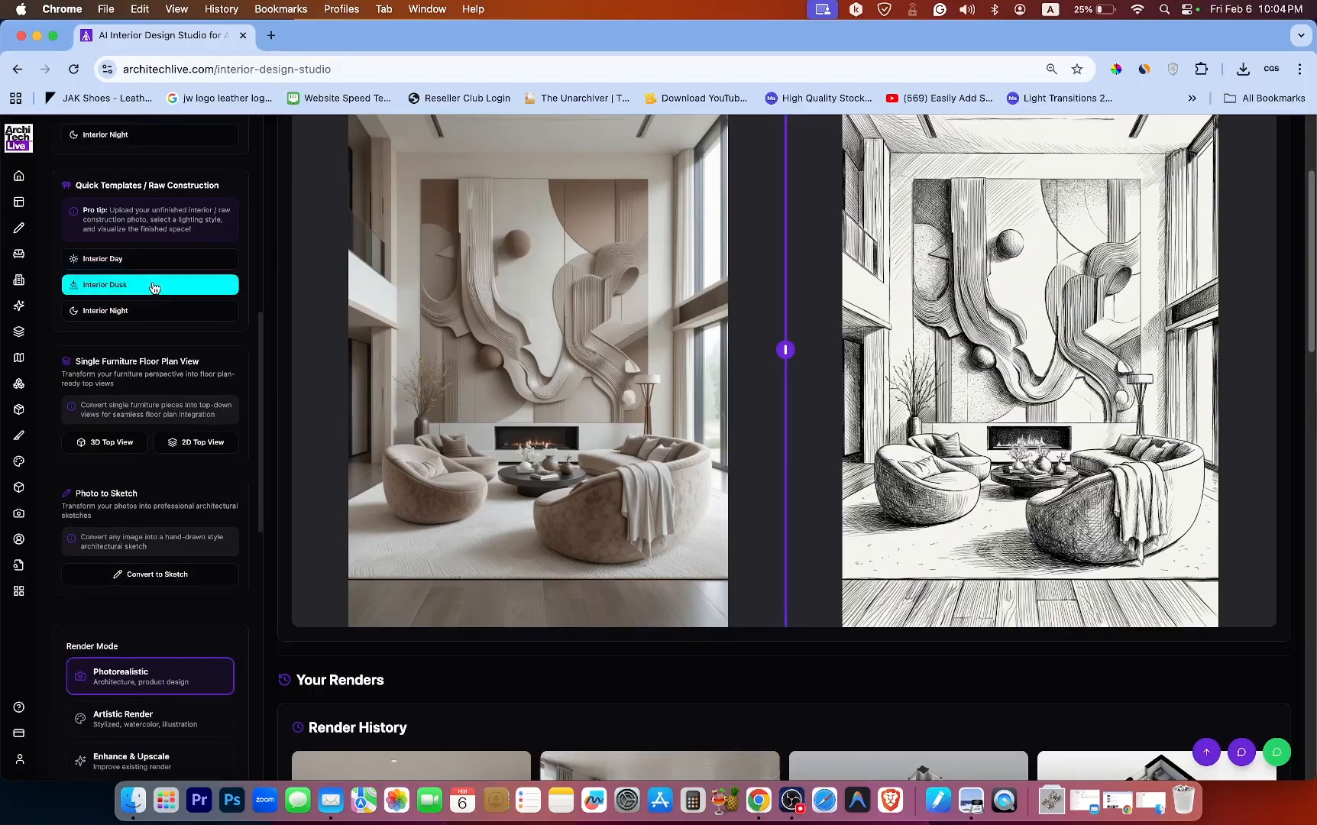
click(147, 312)
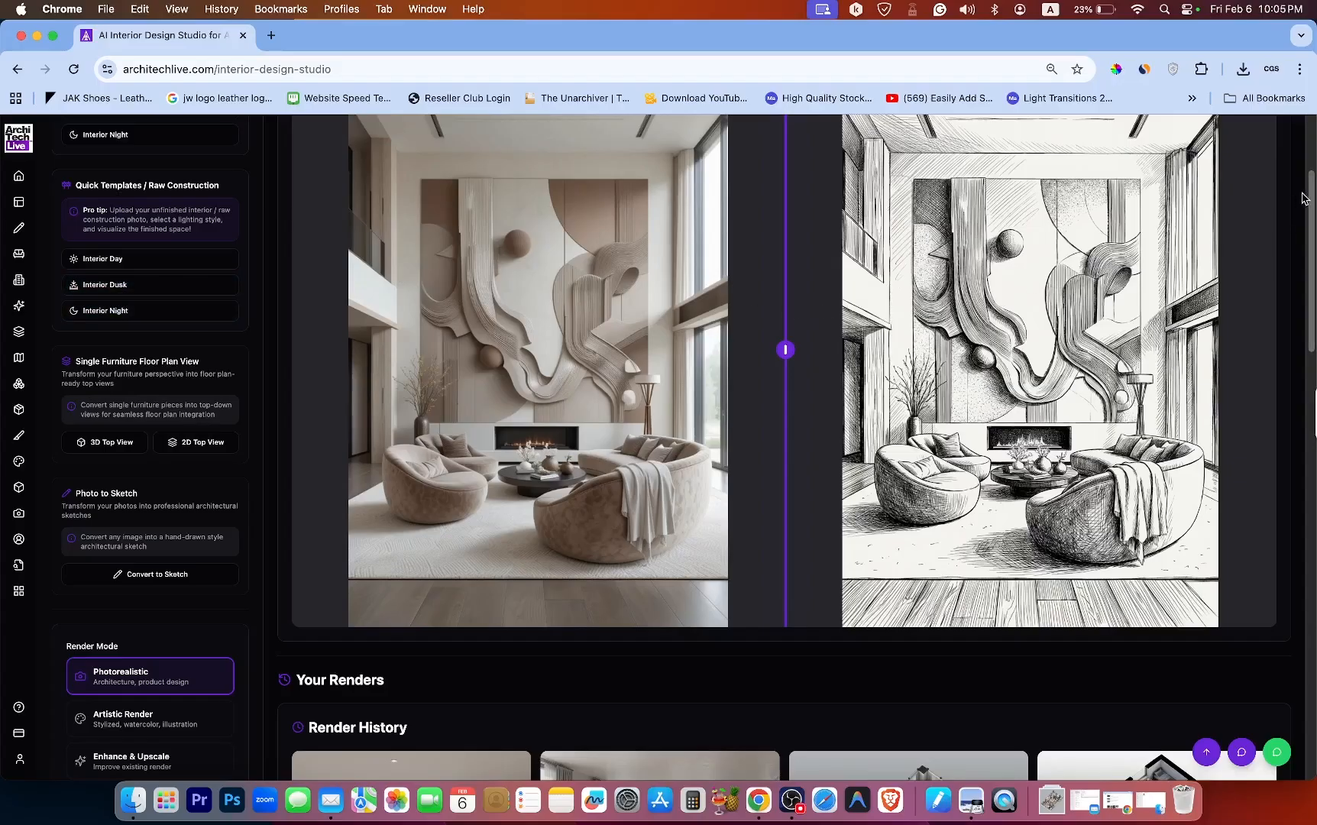
Load the raw-construction kitchen renovation render from the render history into the before/after preview.
drag(1312, 195, 1312, 240)
scroll(1312, 239, down, 10)
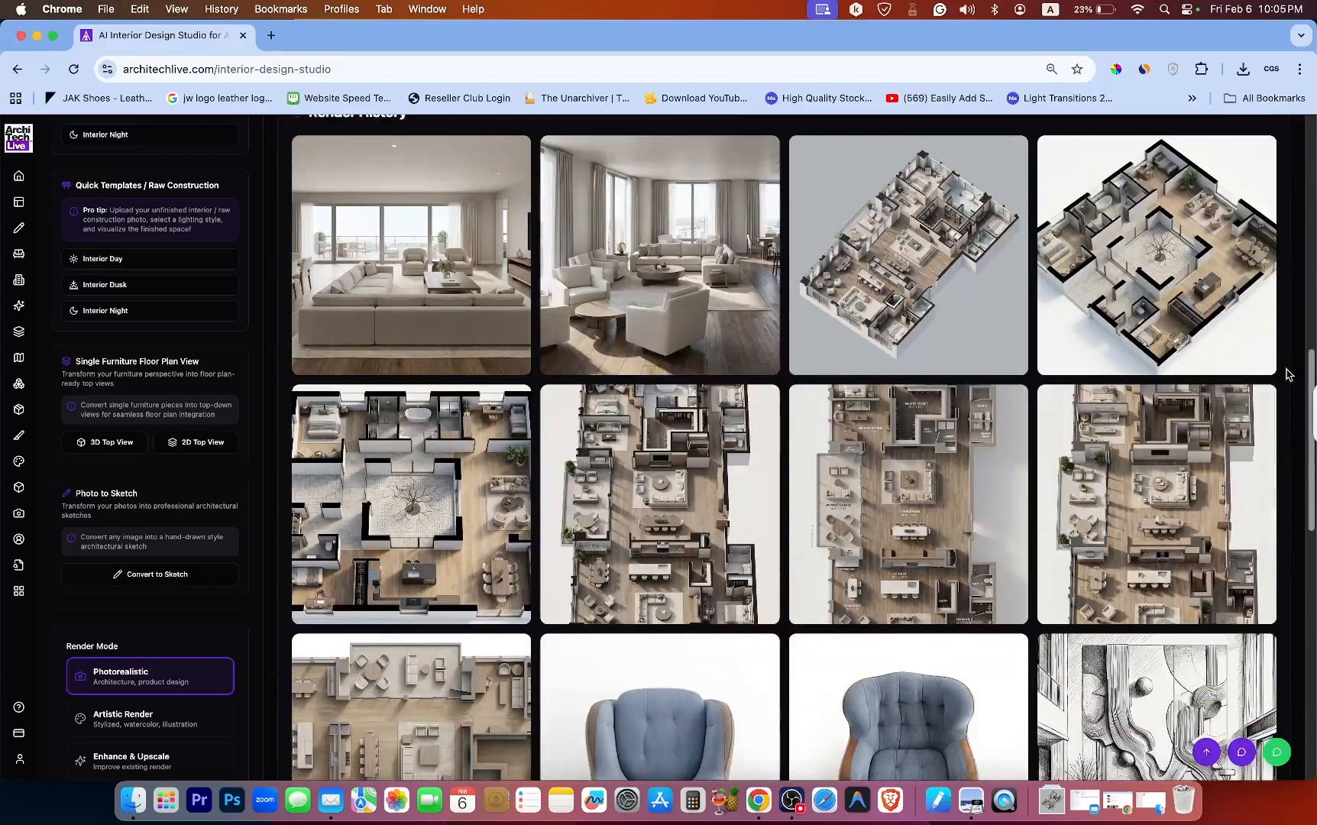
scroll(1190, 472, down, 4)
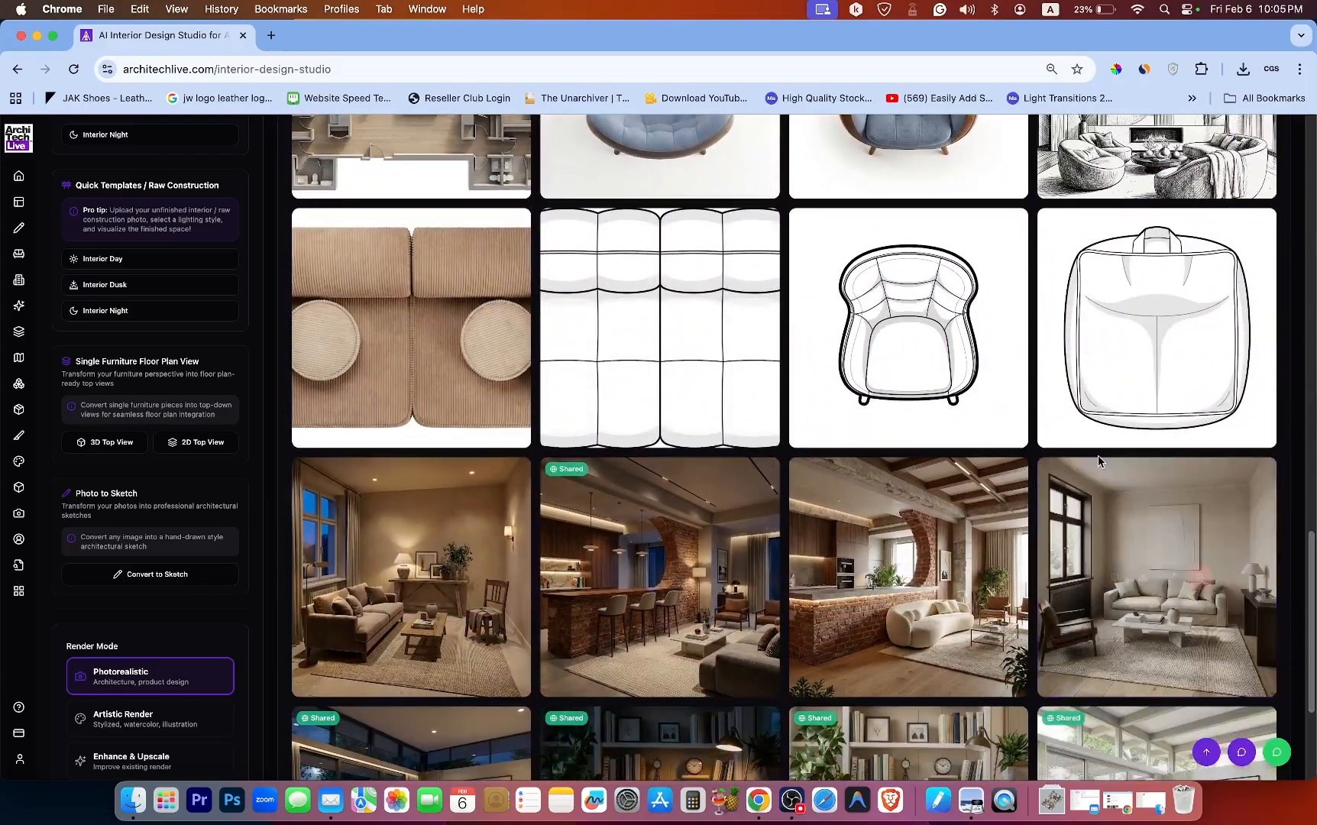
mouse_move(932, 535)
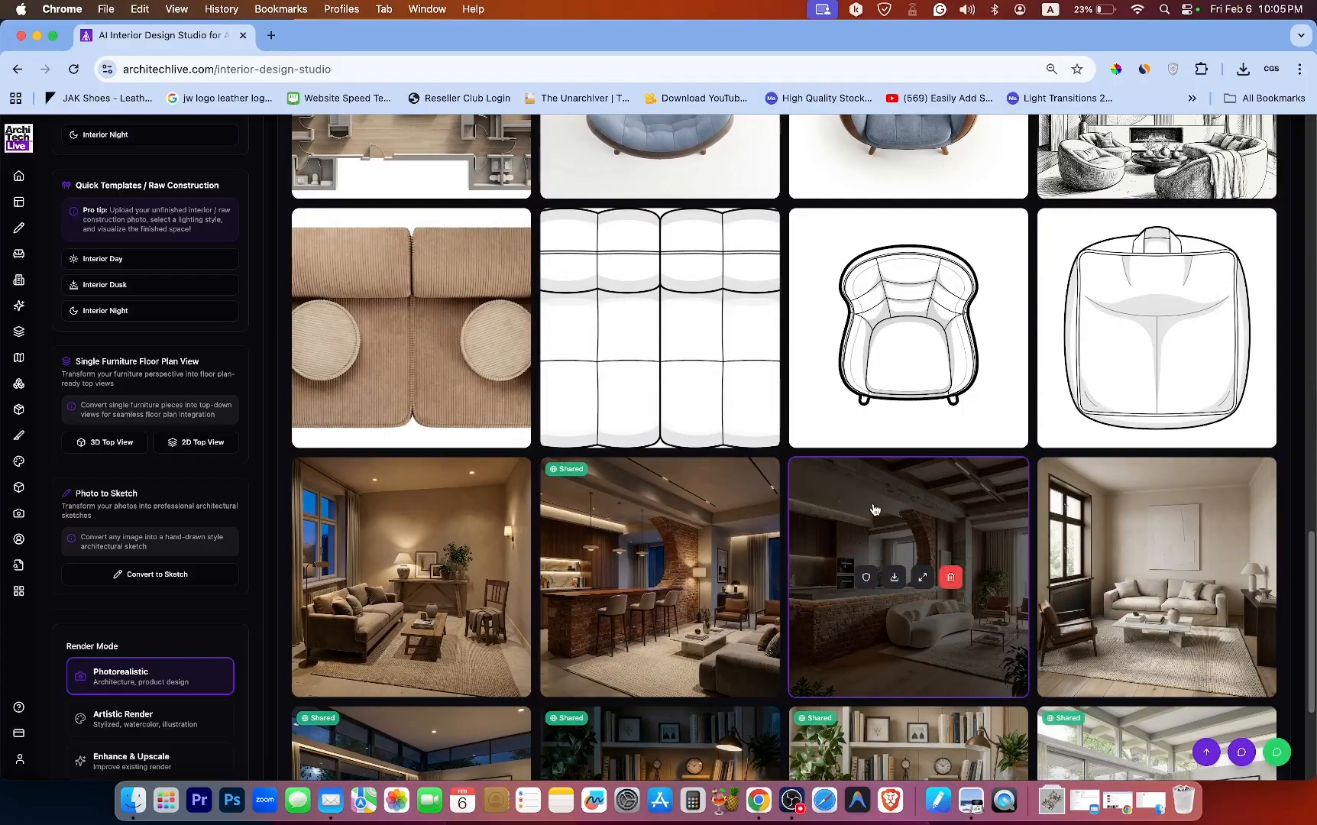
scroll(646, 525, down, 3)
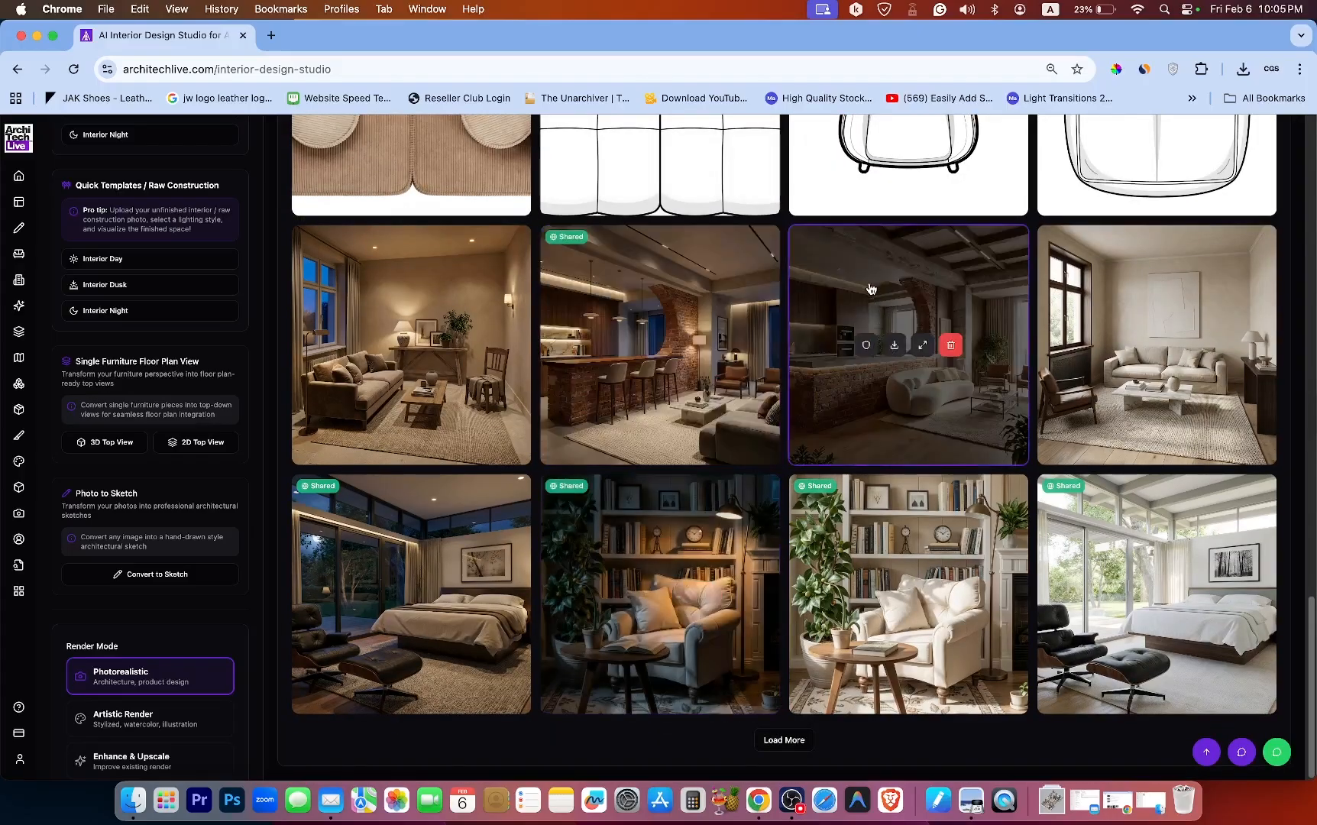
click(869, 287)
scroll(718, 321, up, 10)
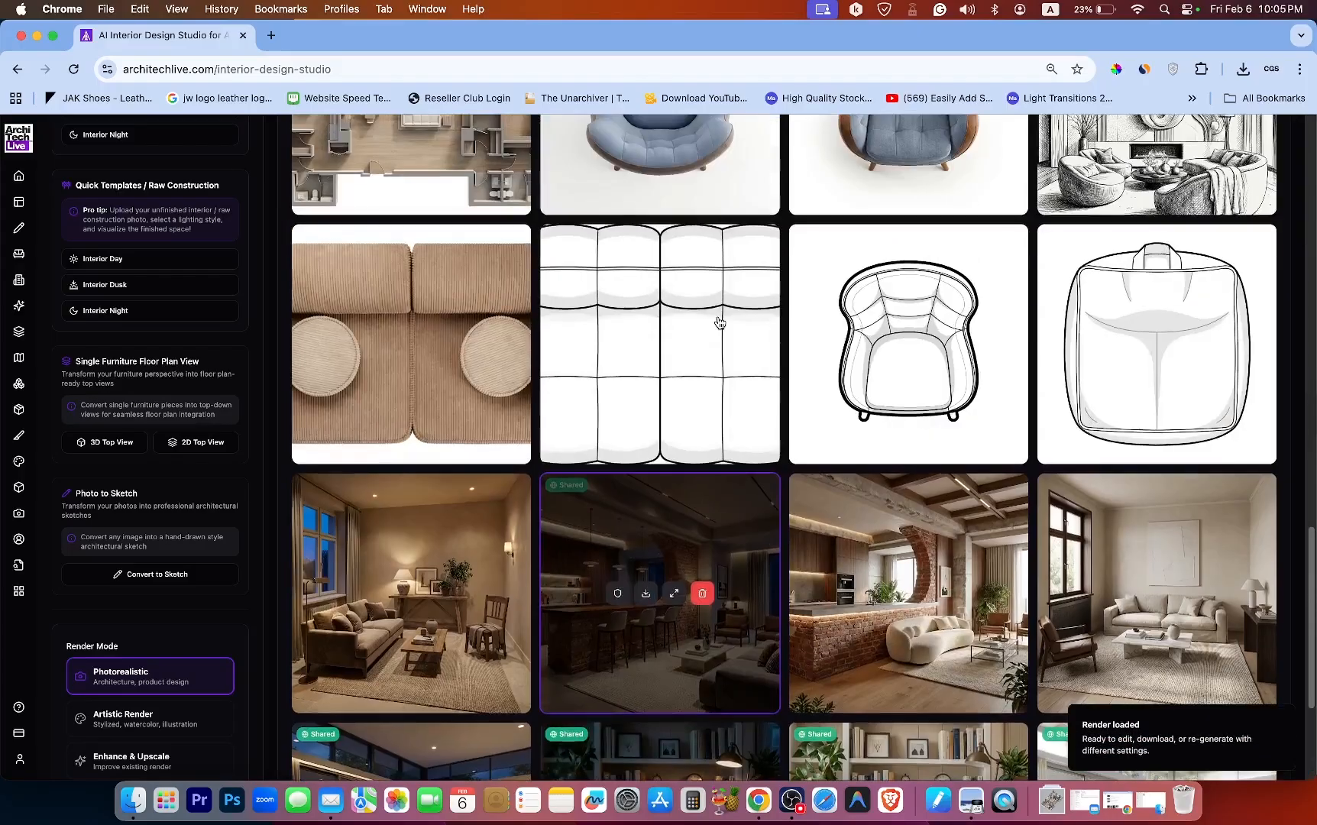
scroll(718, 322, up, 5)
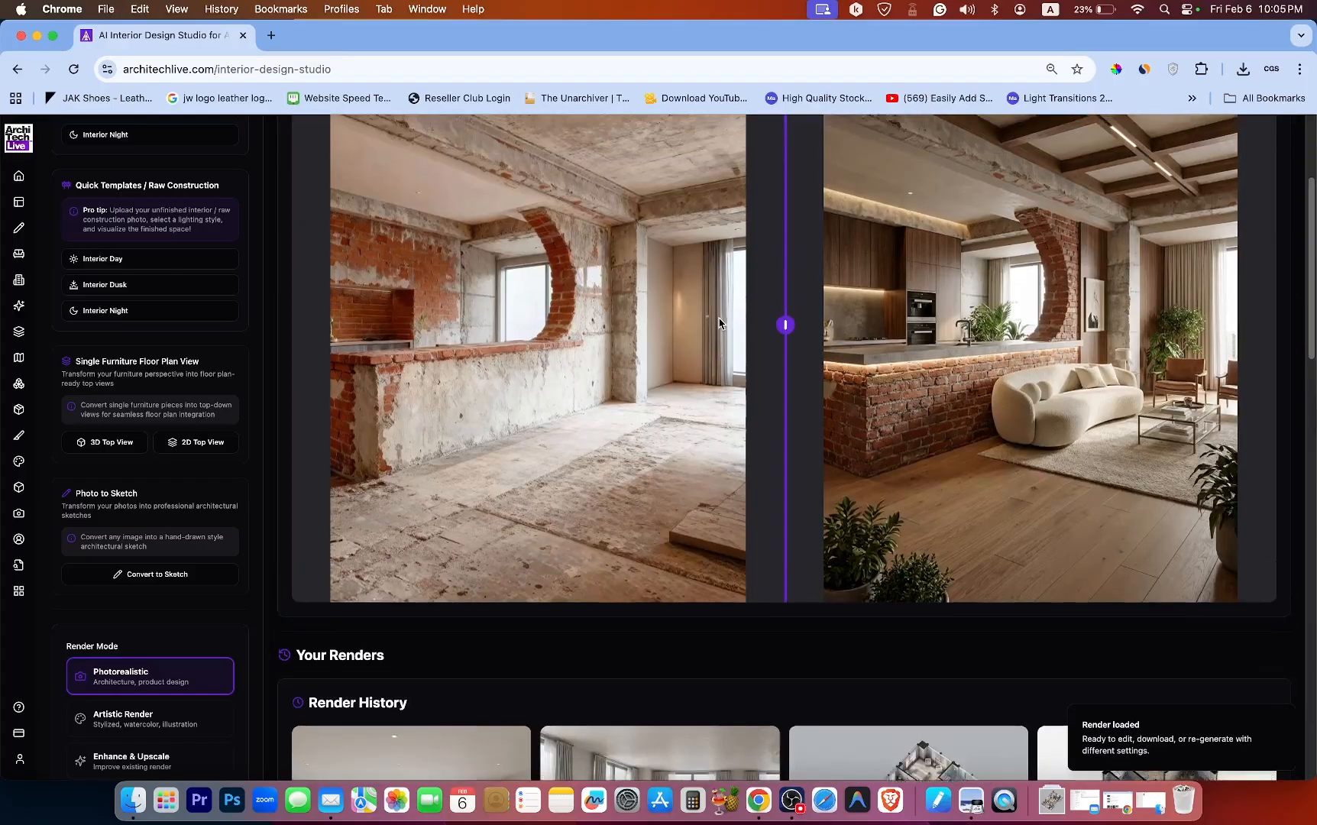
scroll(717, 312, up, 2)
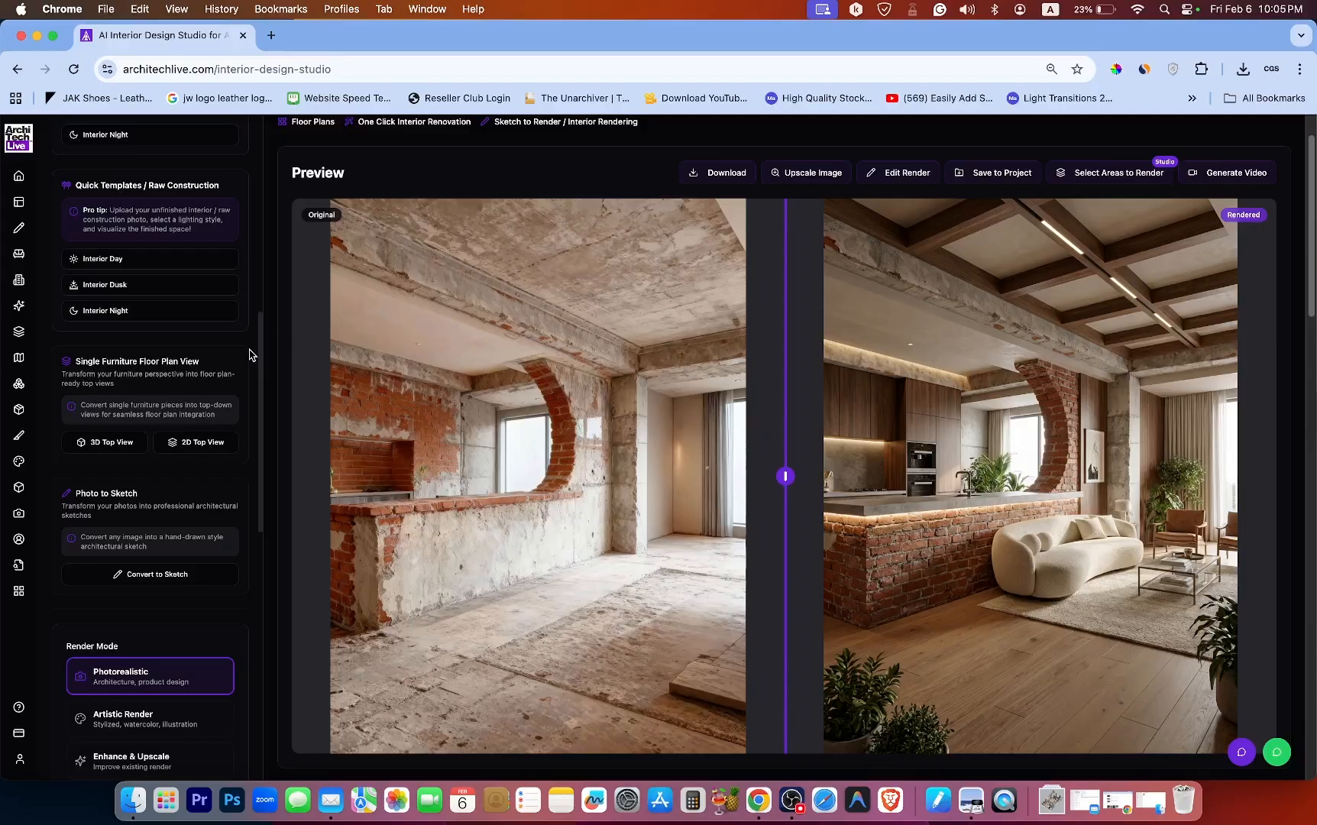
Load the axonometric floor plan render from the render history into the preview.
scroll(252, 355, up, 5)
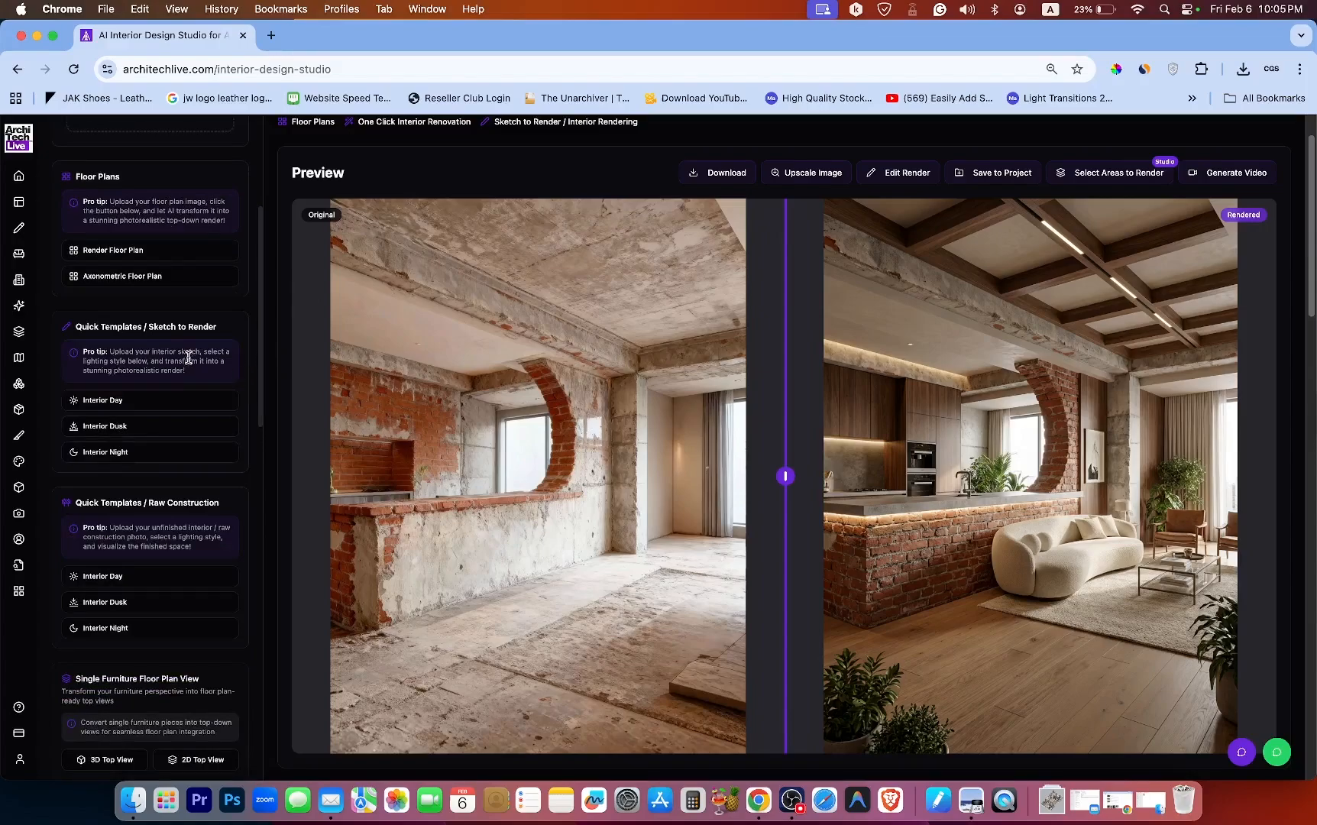
scroll(149, 538, down, 3)
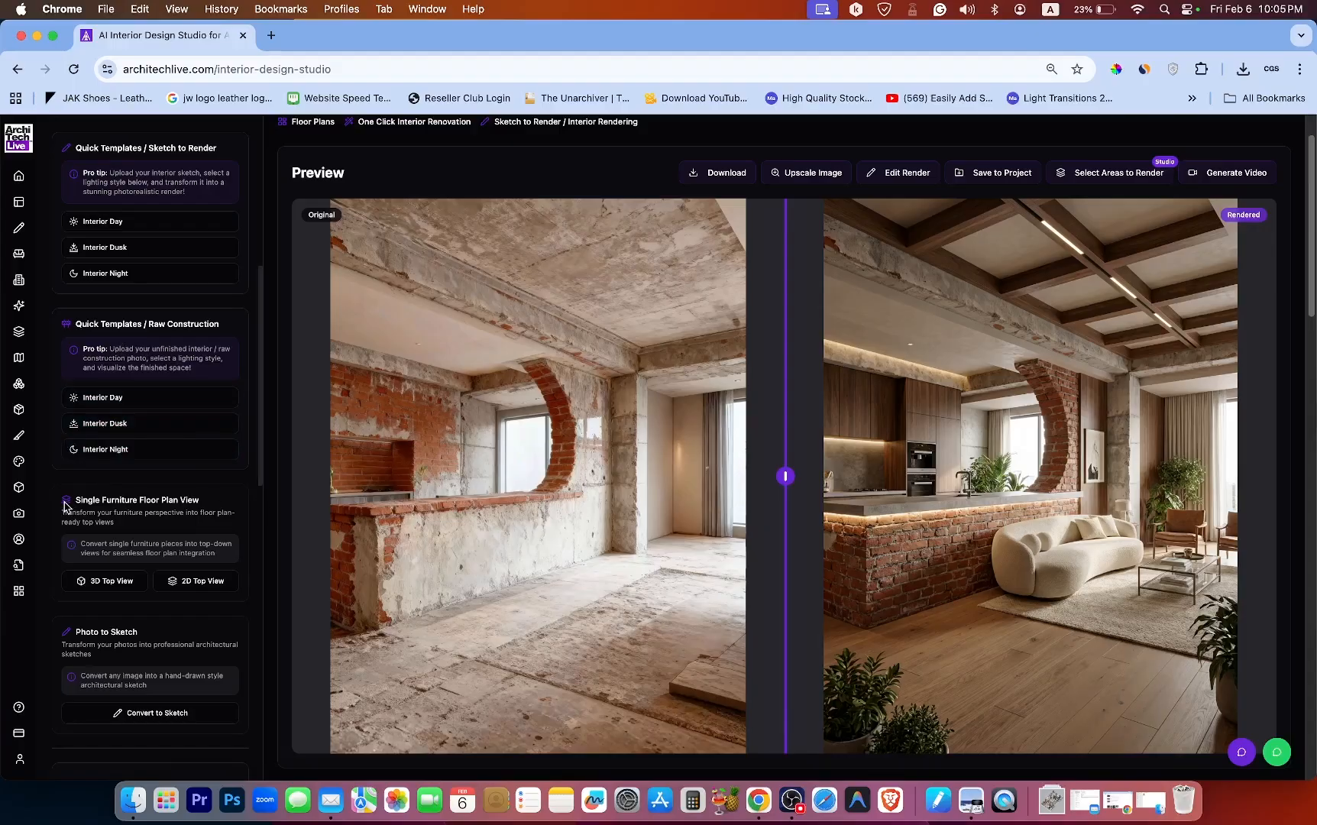
scroll(117, 517, down, 3)
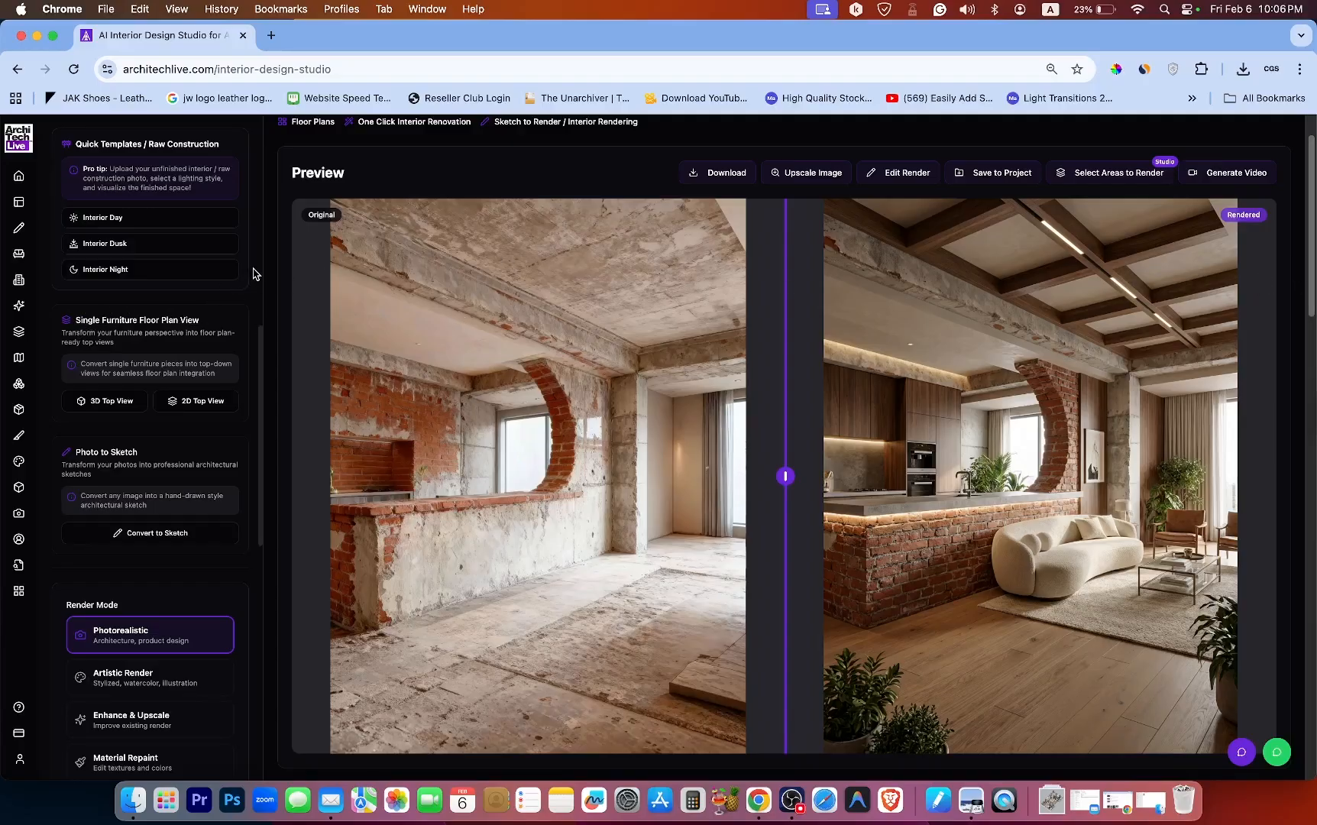
scroll(254, 274, up, 5)
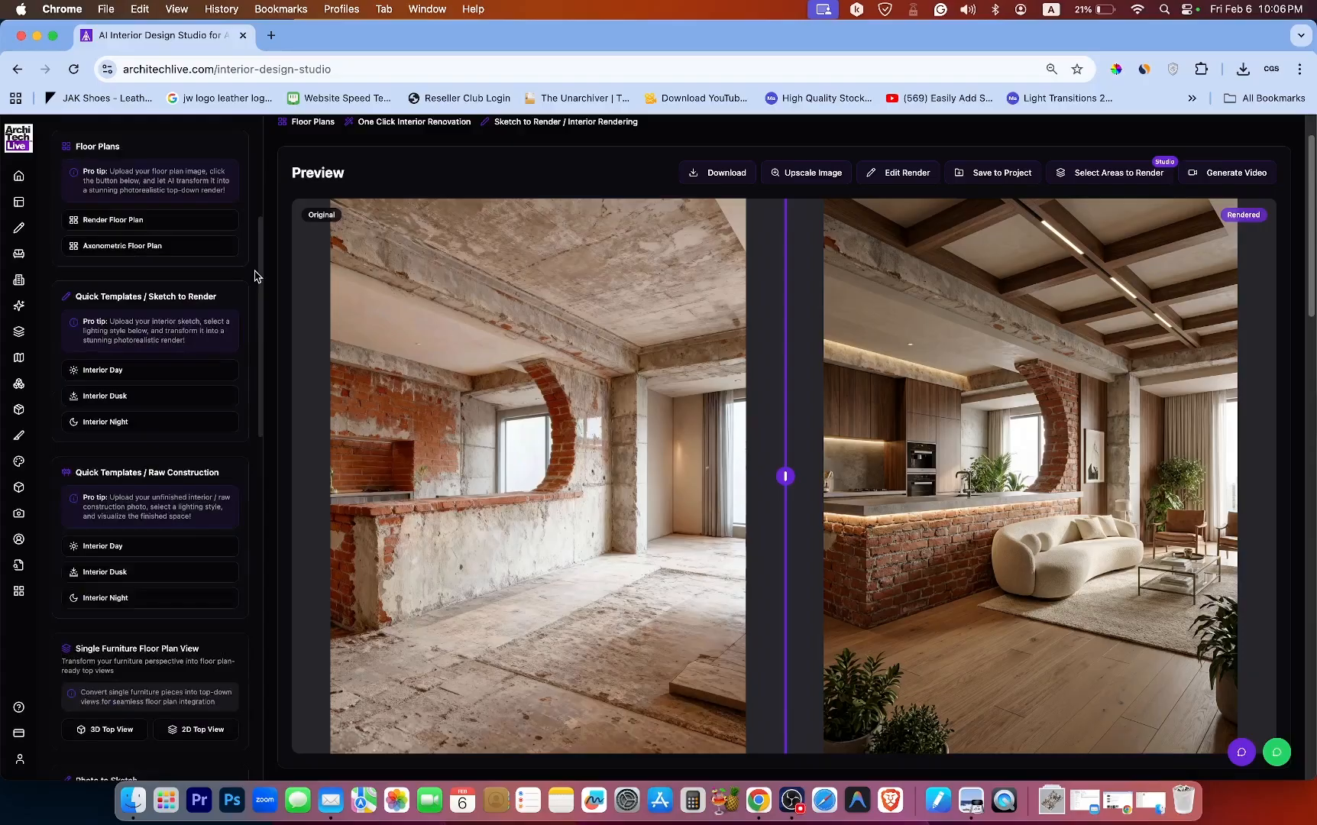
scroll(690, 308, down, 15)
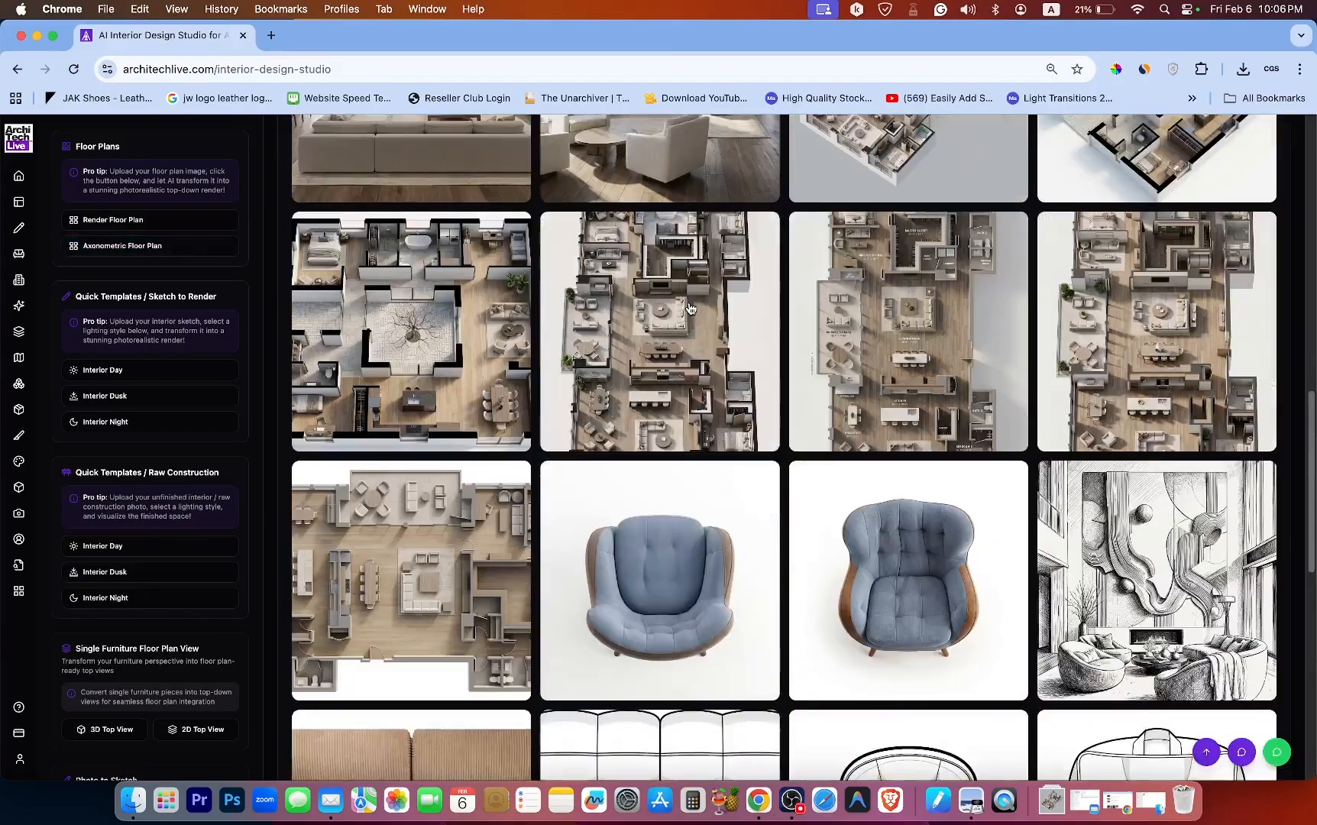
scroll(700, 323, up, 10)
scroll(817, 551, down, 3)
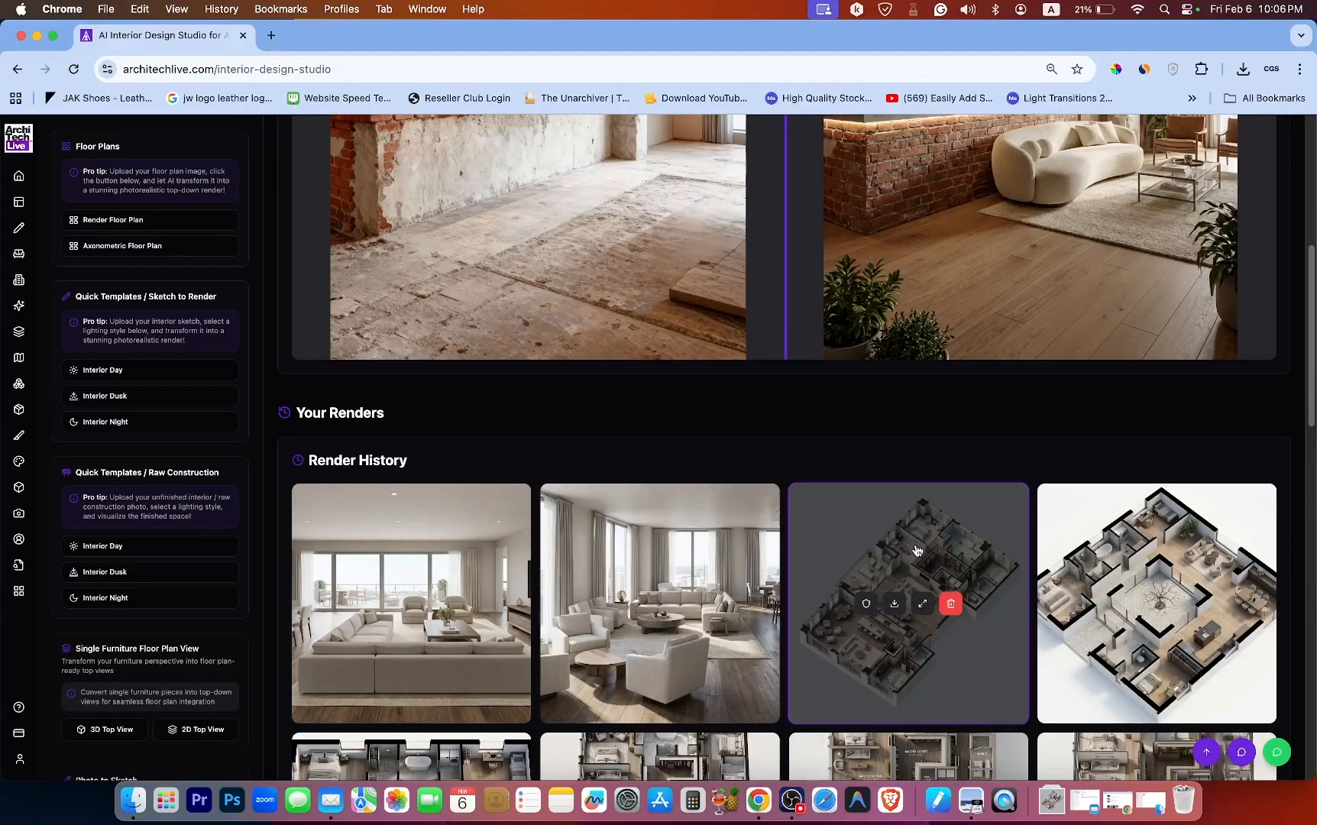
click(916, 550)
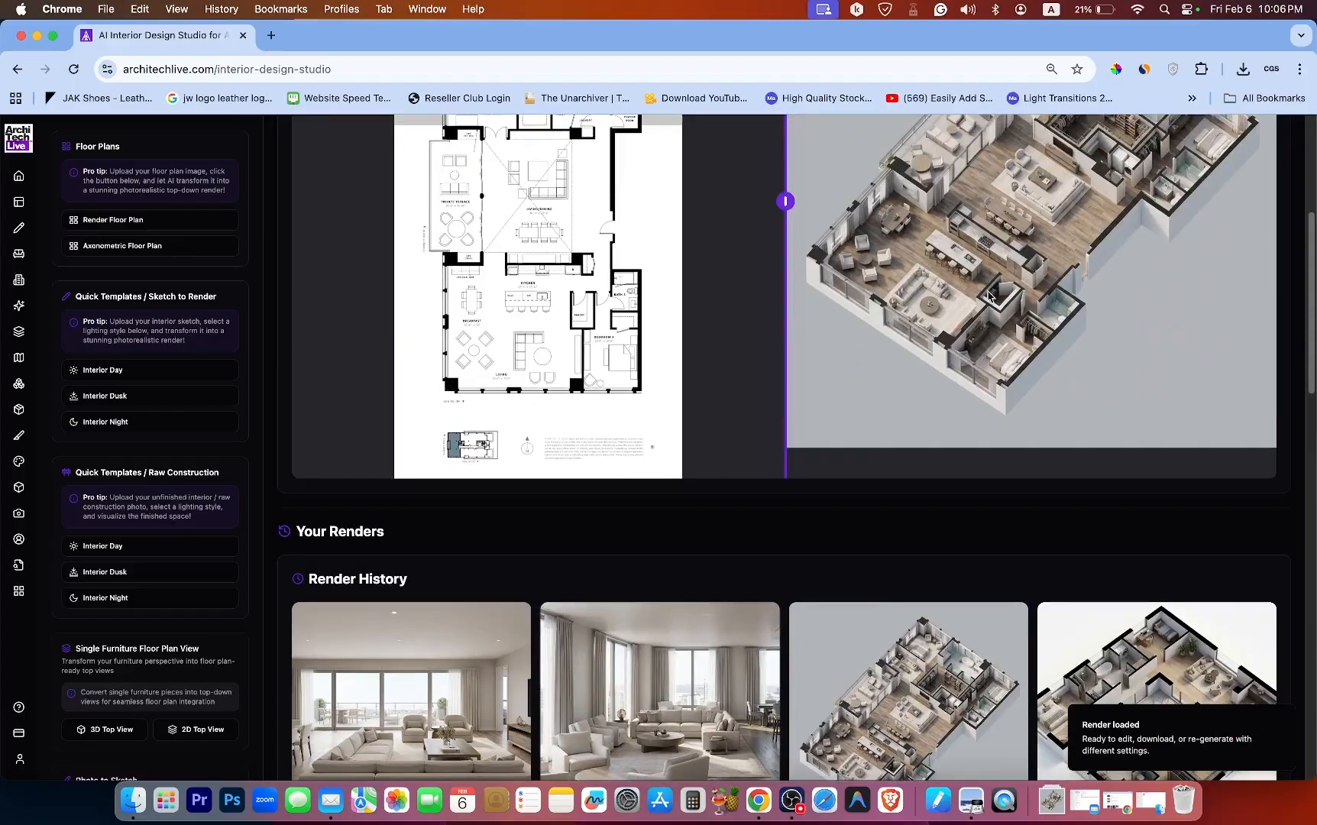
Load the top-down rendered floor plan from the render history into the preview.
scroll(764, 441, down, 8)
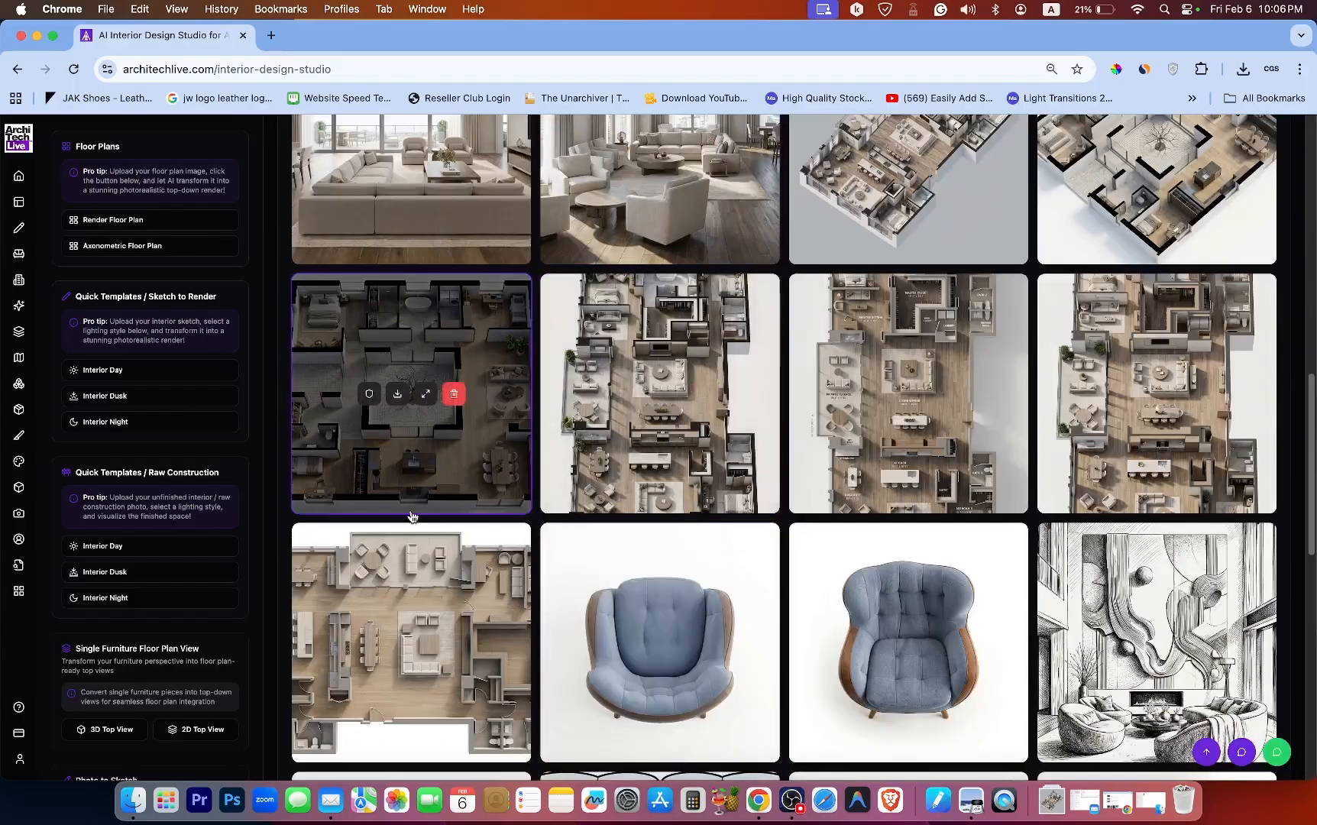
click(400, 612)
scroll(826, 456, up, 5)
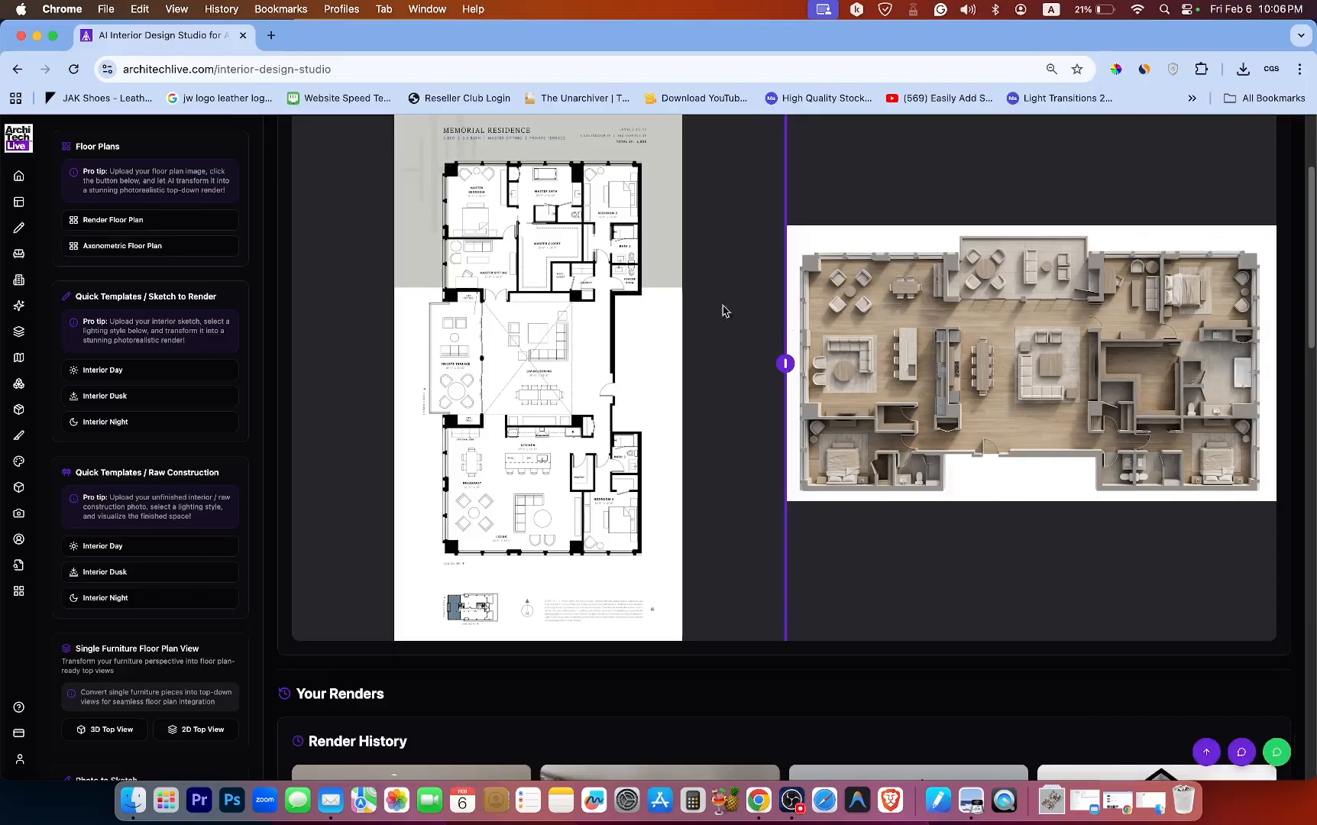
Load the blue armchair top-view render from the render history into the preview.
scroll(692, 305, down, 12)
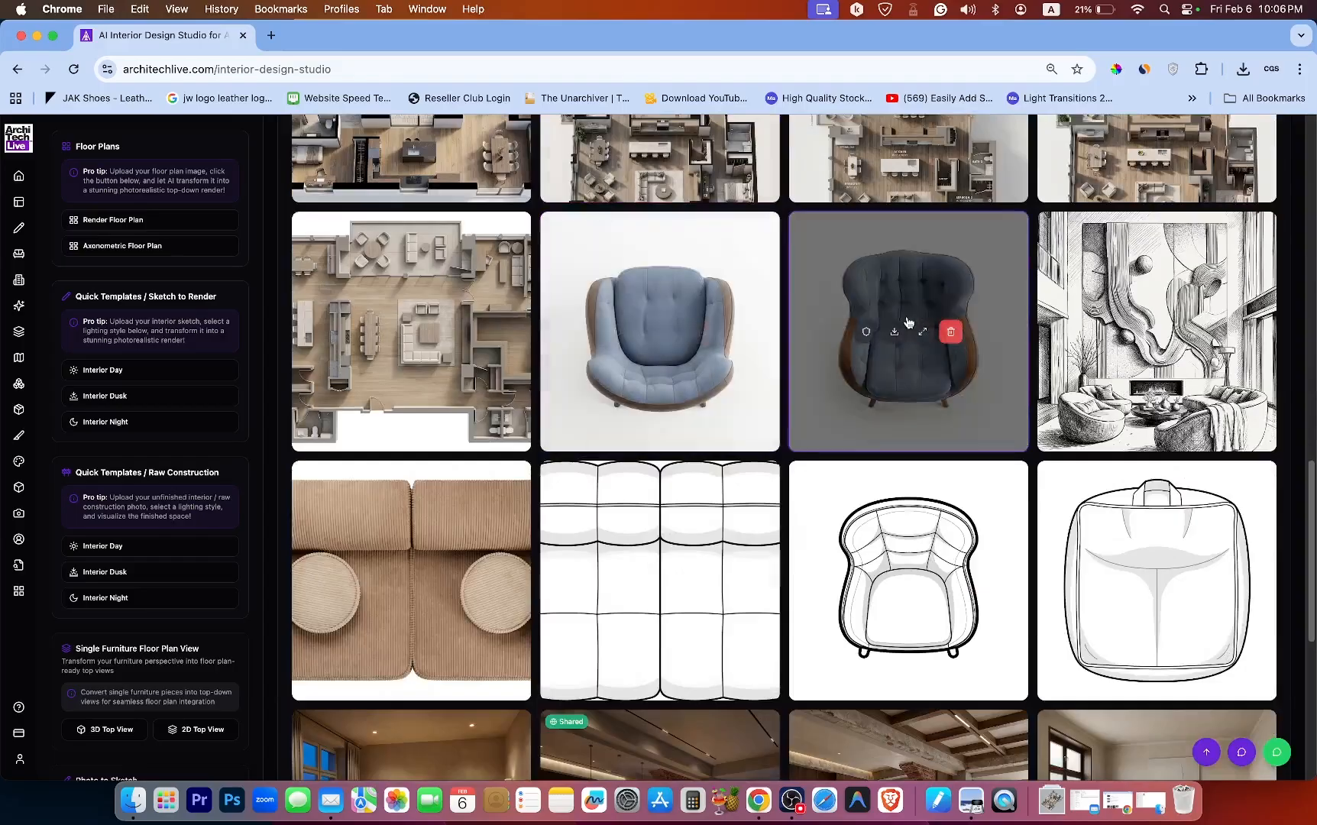
click(900, 295)
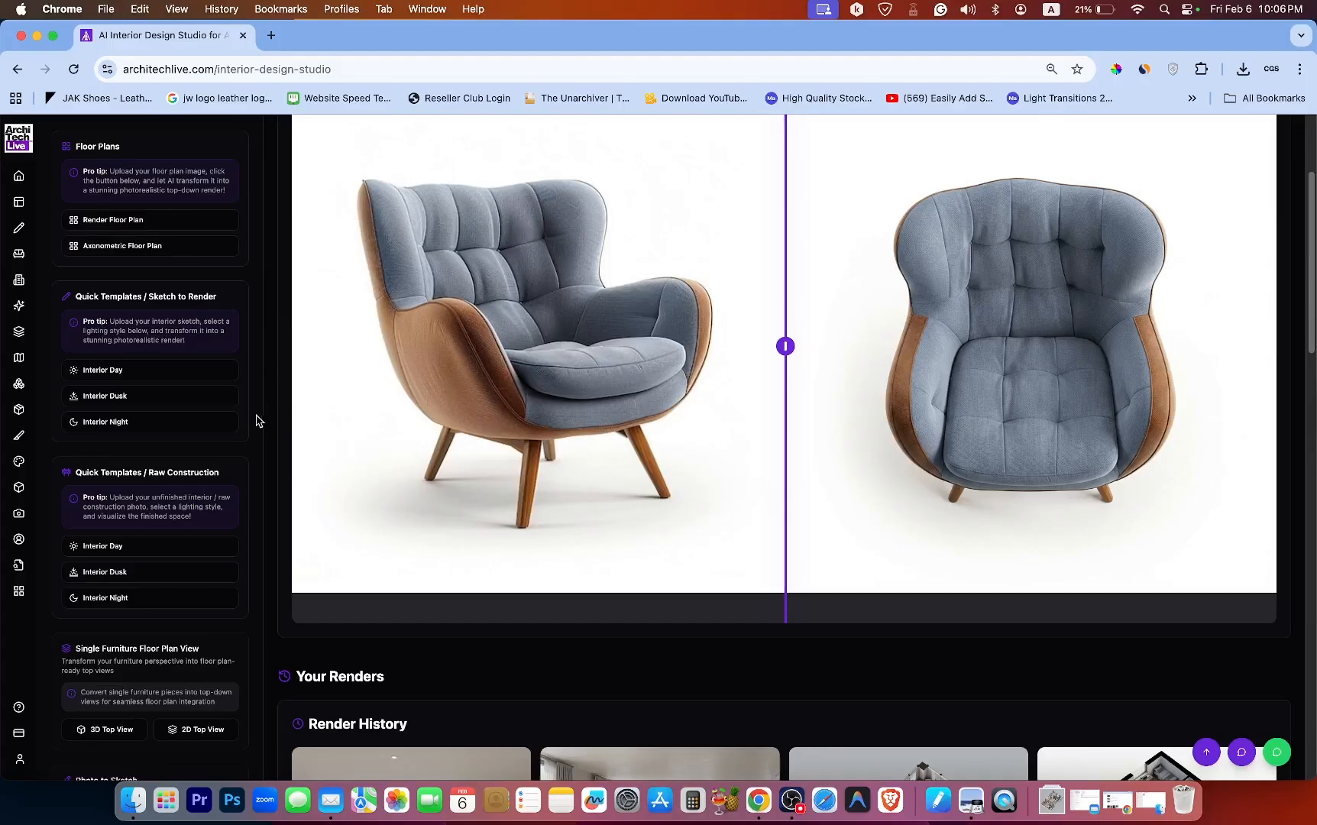
scroll(263, 359, up, 5)
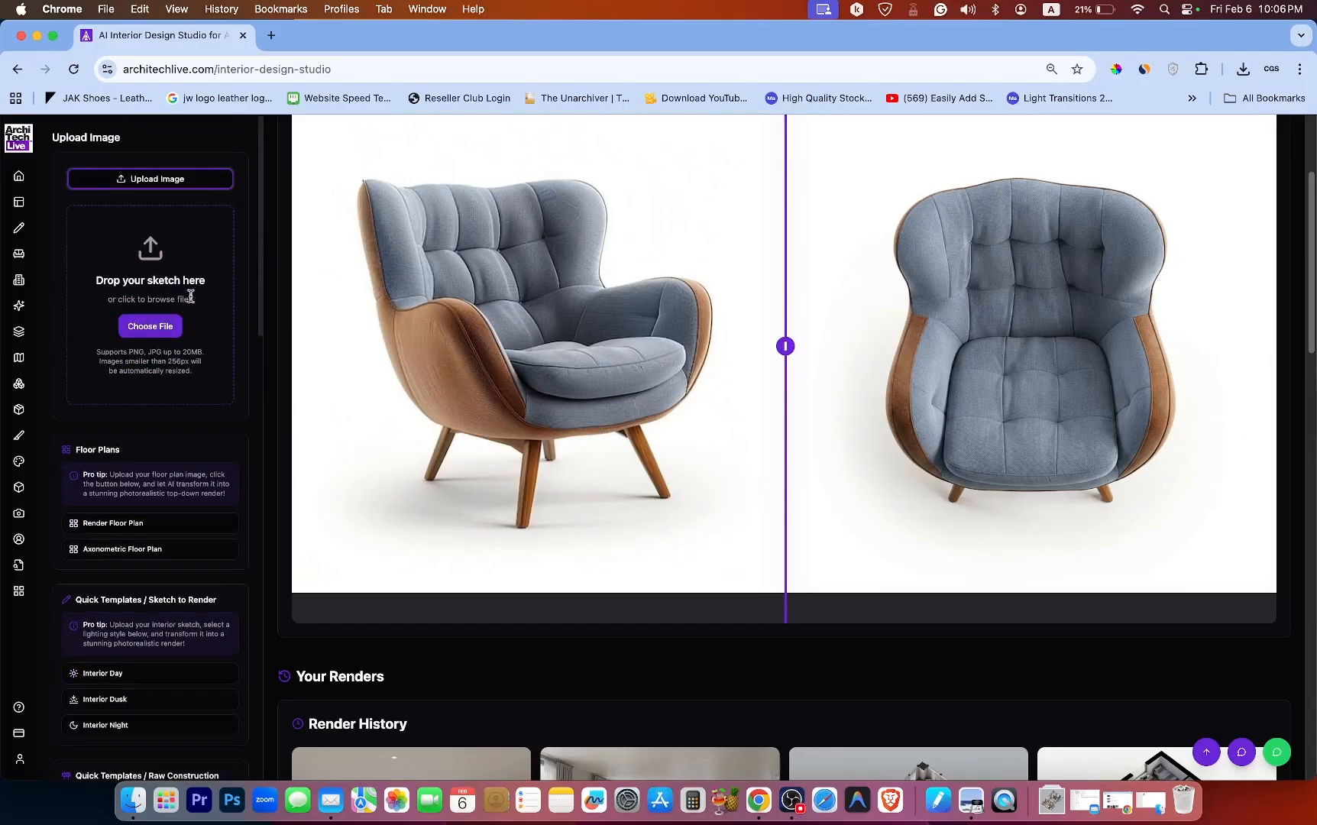
Load the armchair 2D line-drawing top view from the render history into the preview.
scroll(259, 280, down, 5)
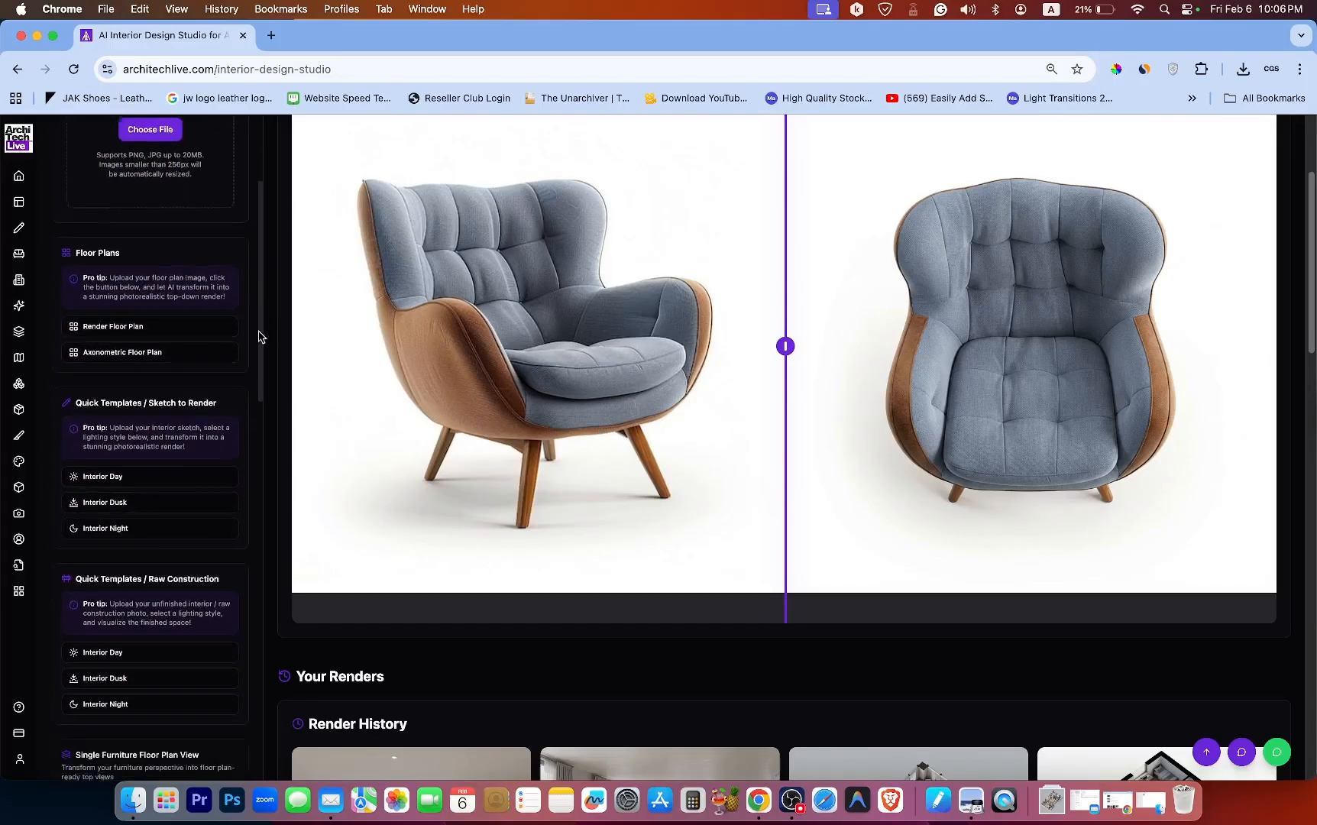
scroll(259, 360, down, 10)
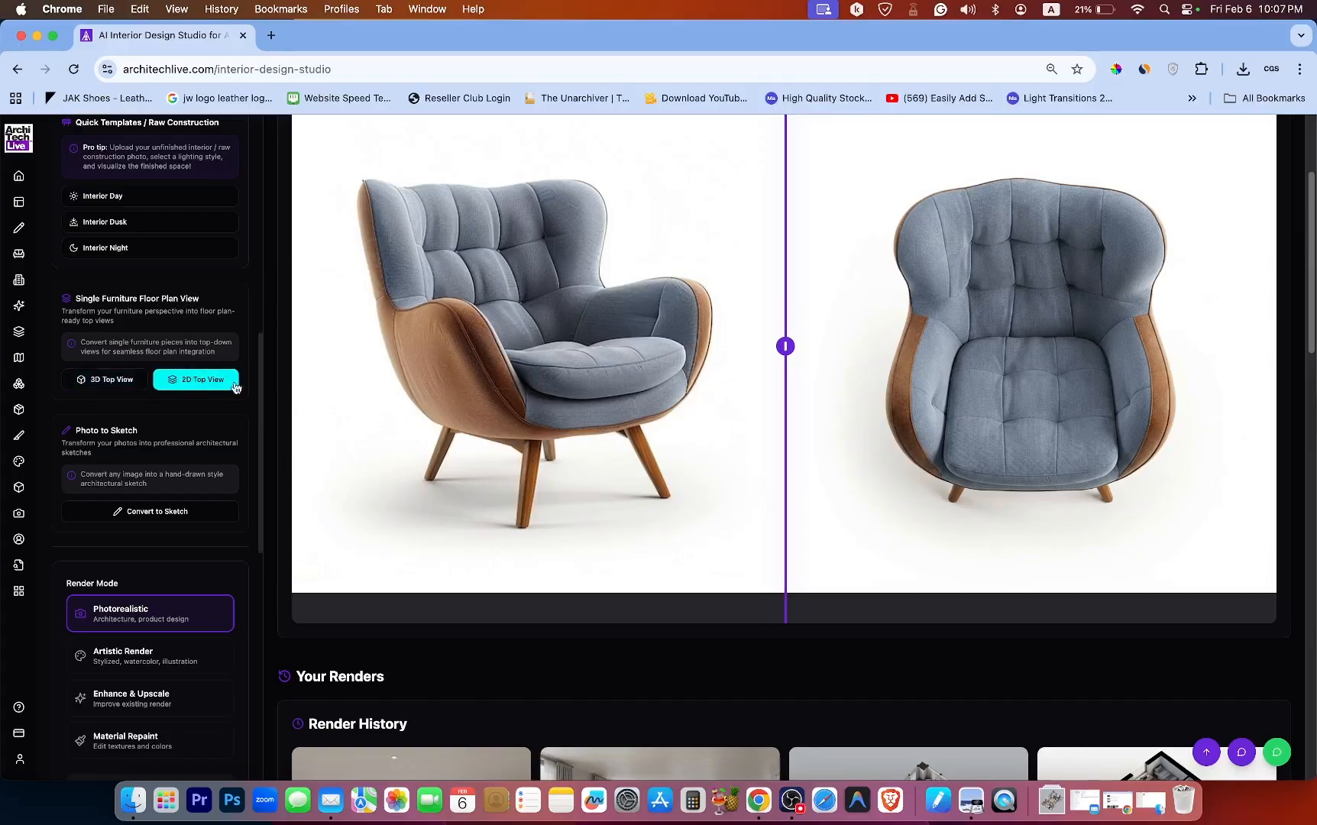
scroll(870, 320, down, 10)
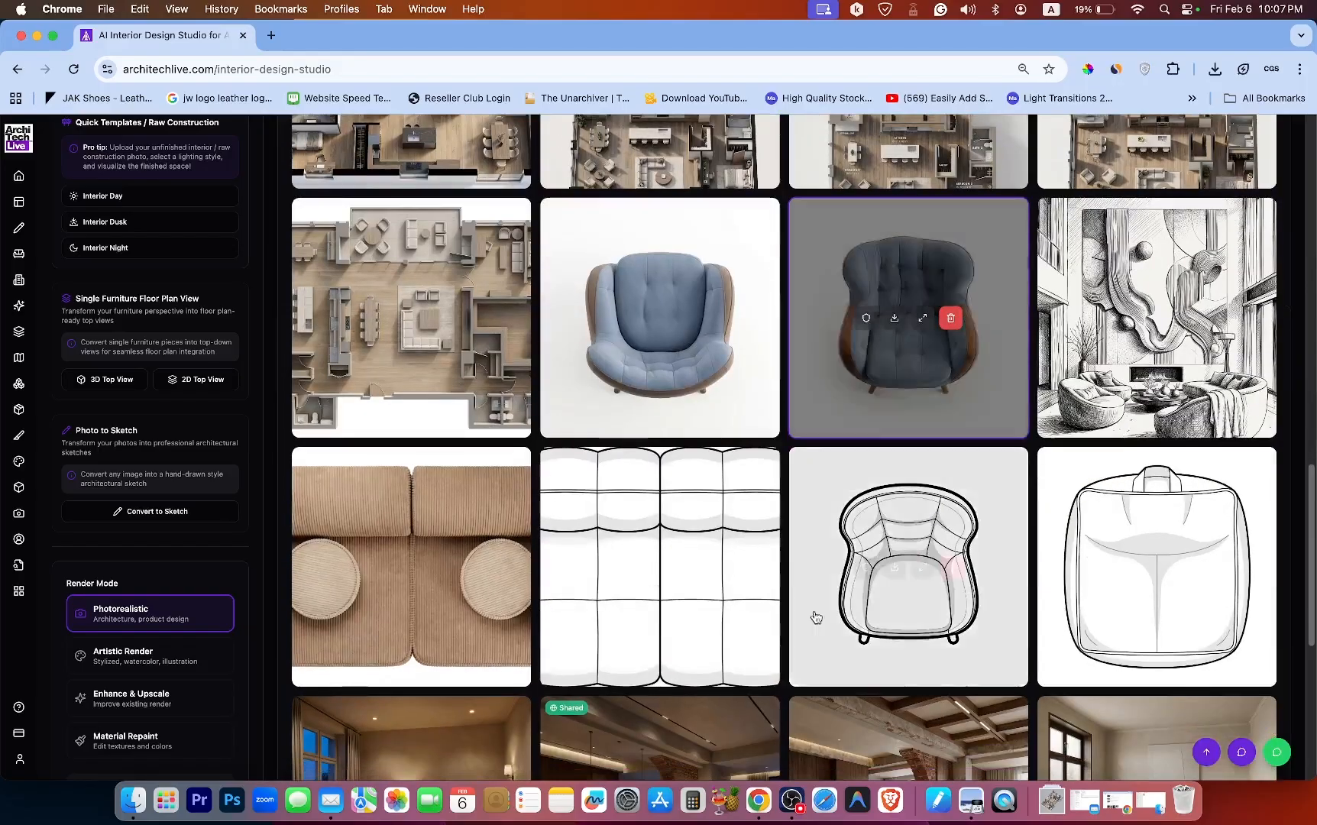
click(886, 523)
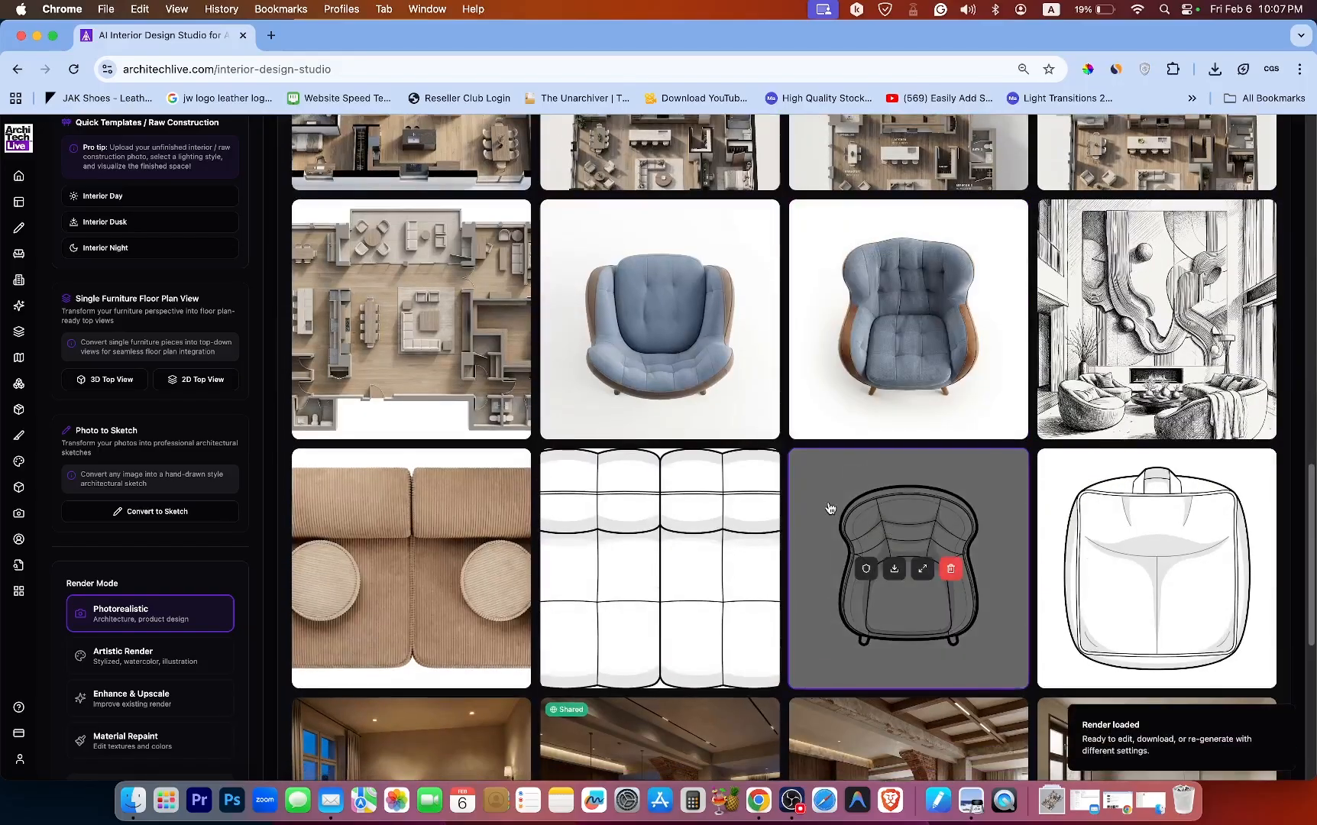
scroll(830, 509, up, 5)
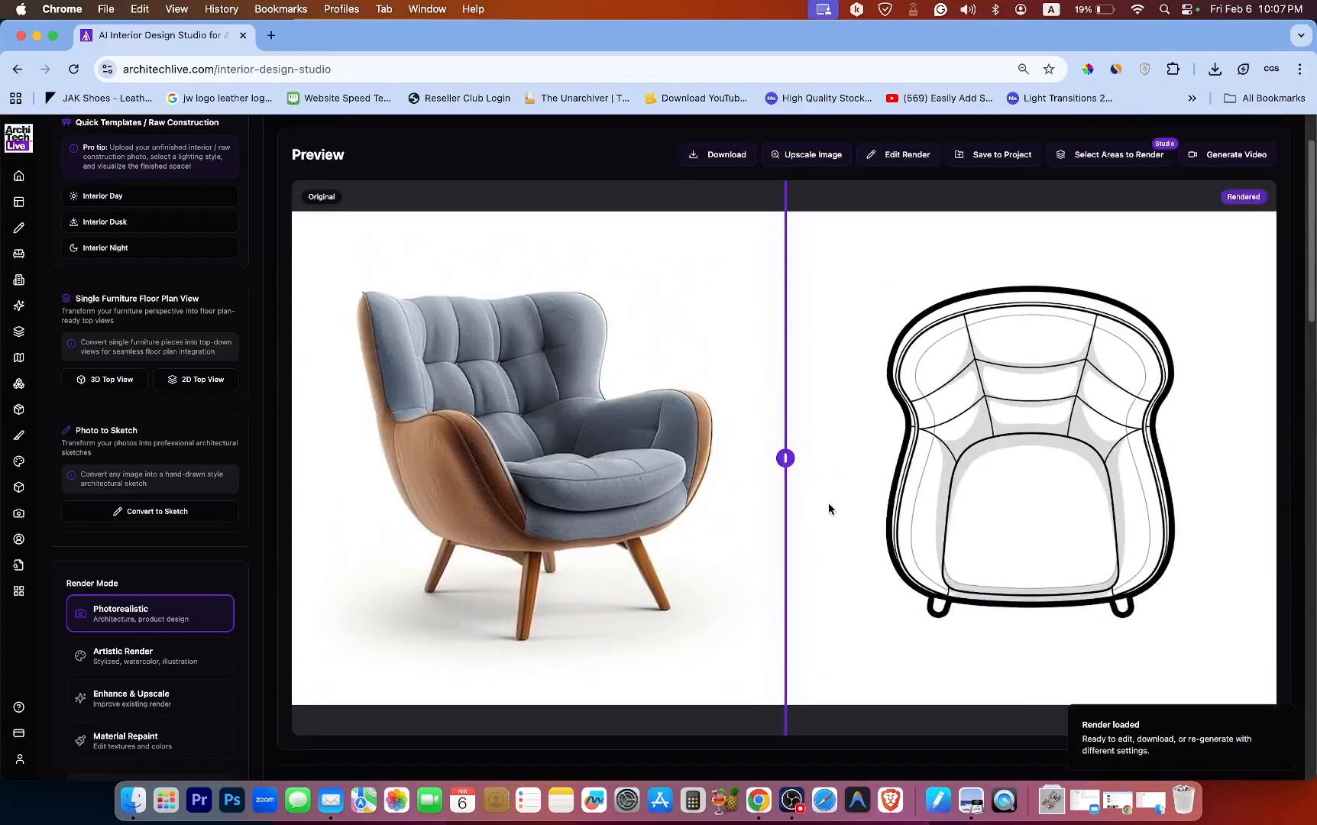
Load the blue armchair top view on a white background from the render history into the preview.
scroll(831, 509, down, 2)
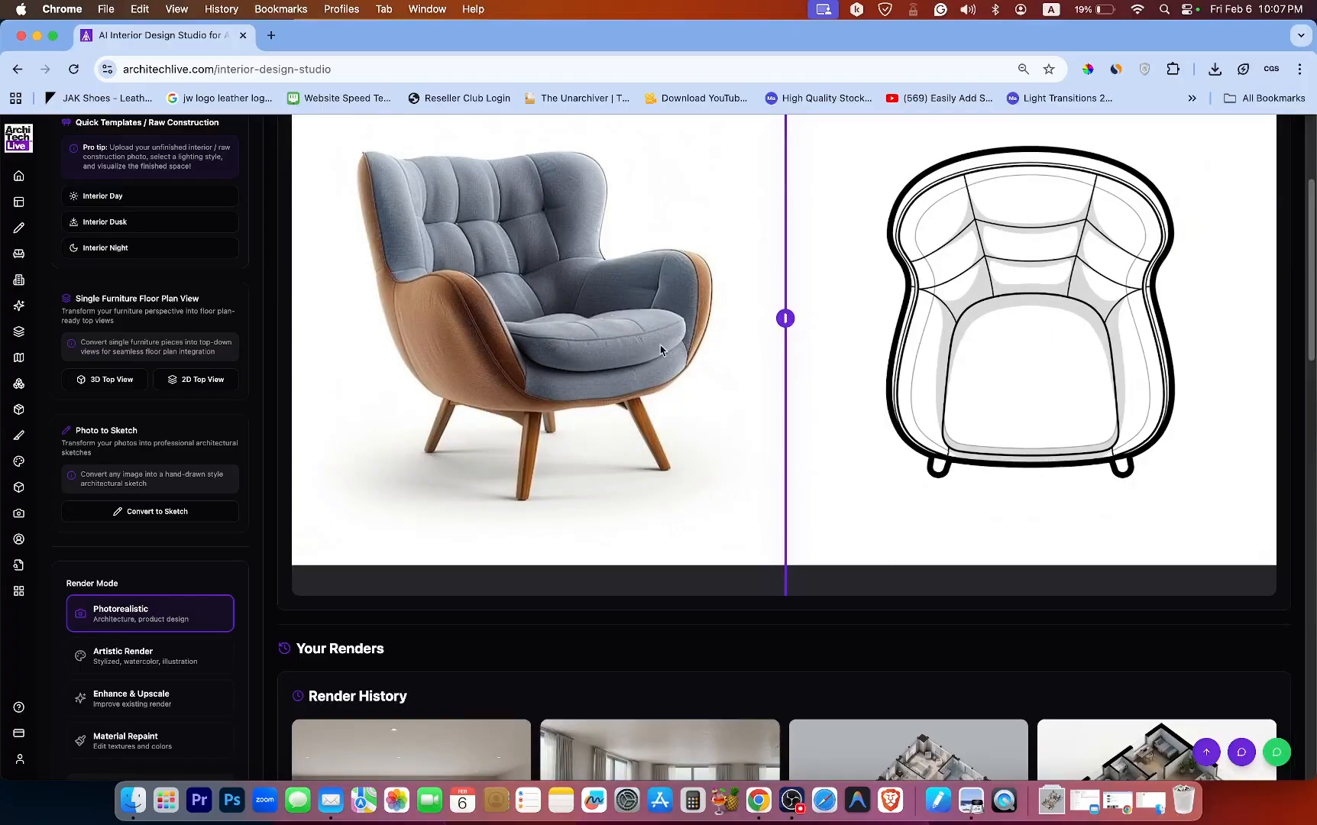
scroll(609, 474, down, 10)
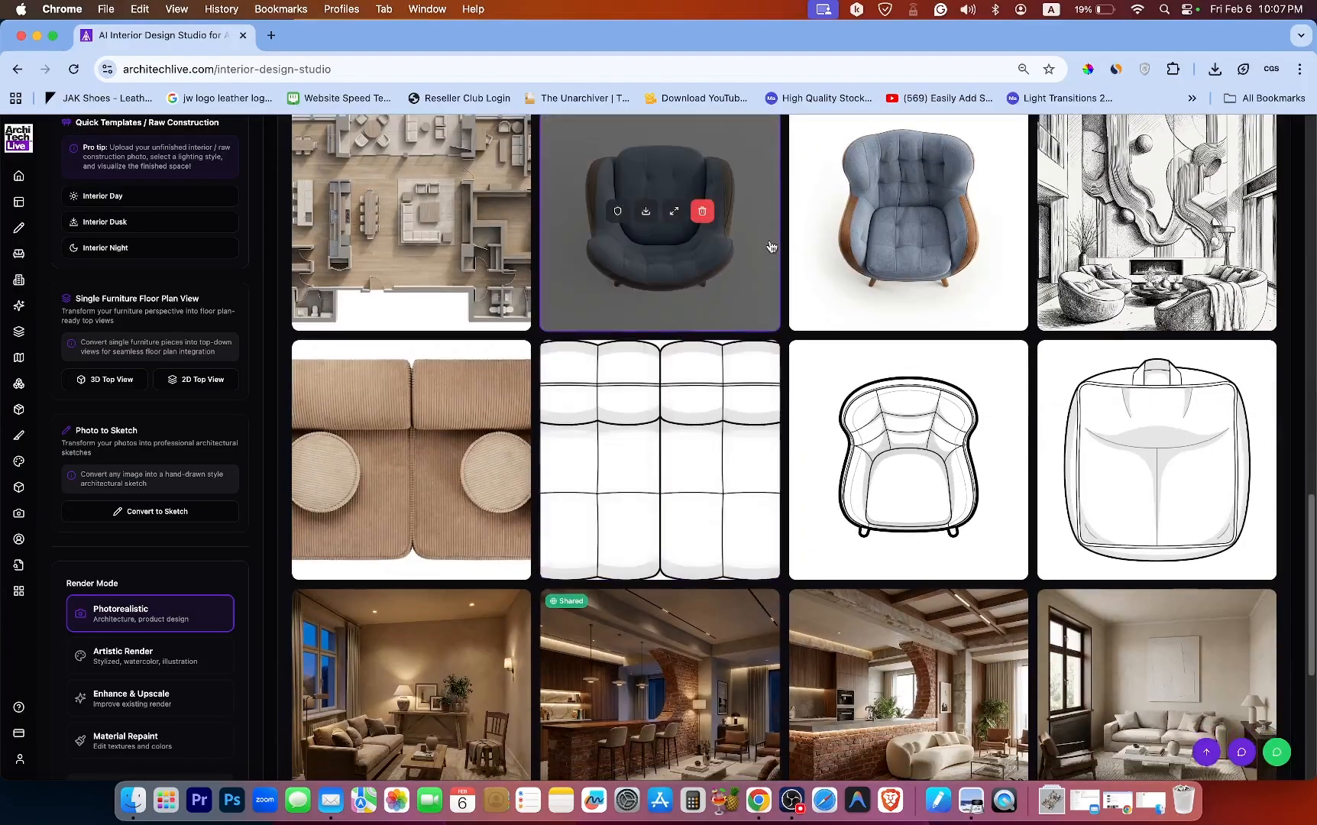
click(871, 242)
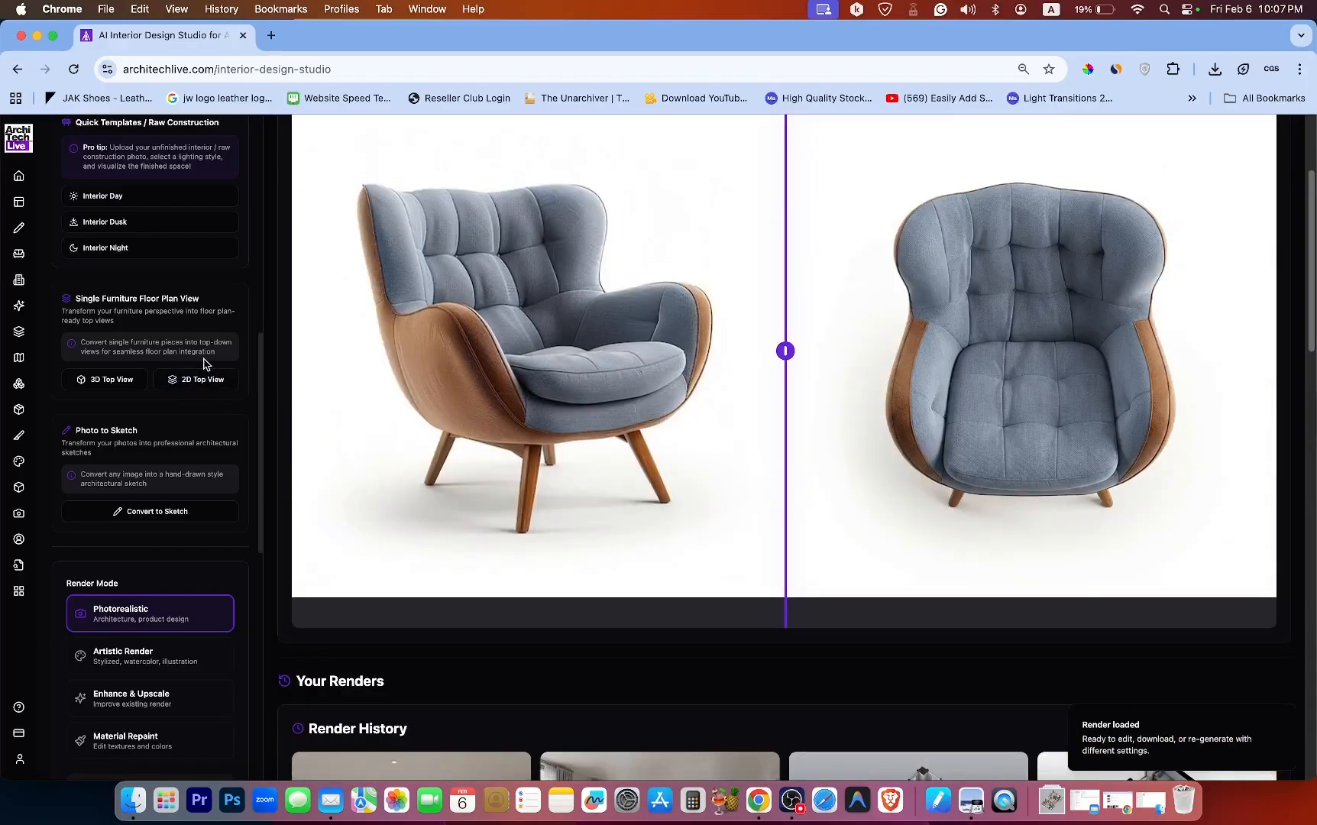
Load the living room photo-to-sketch render from the render history into the preview.
drag(260, 351, 256, 396)
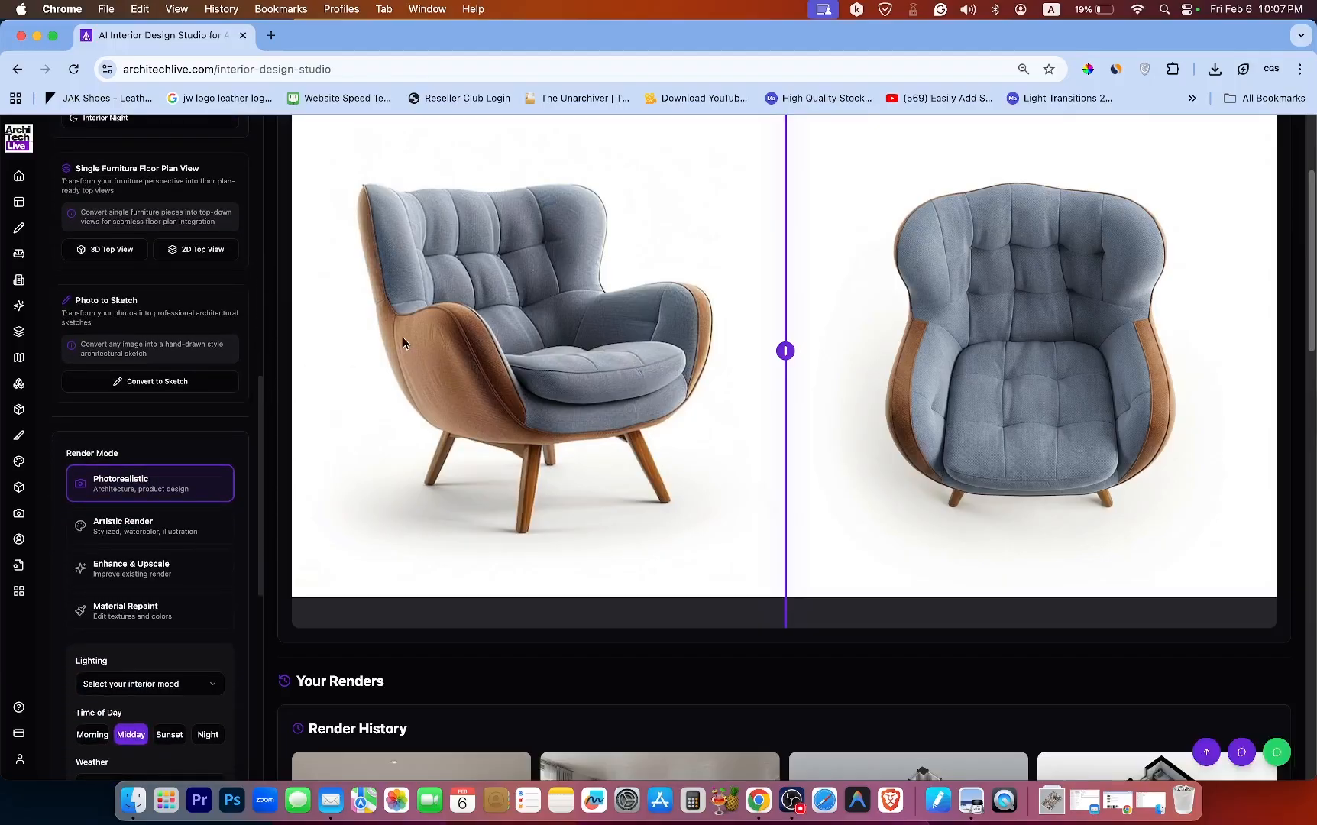
scroll(621, 376, down, 10)
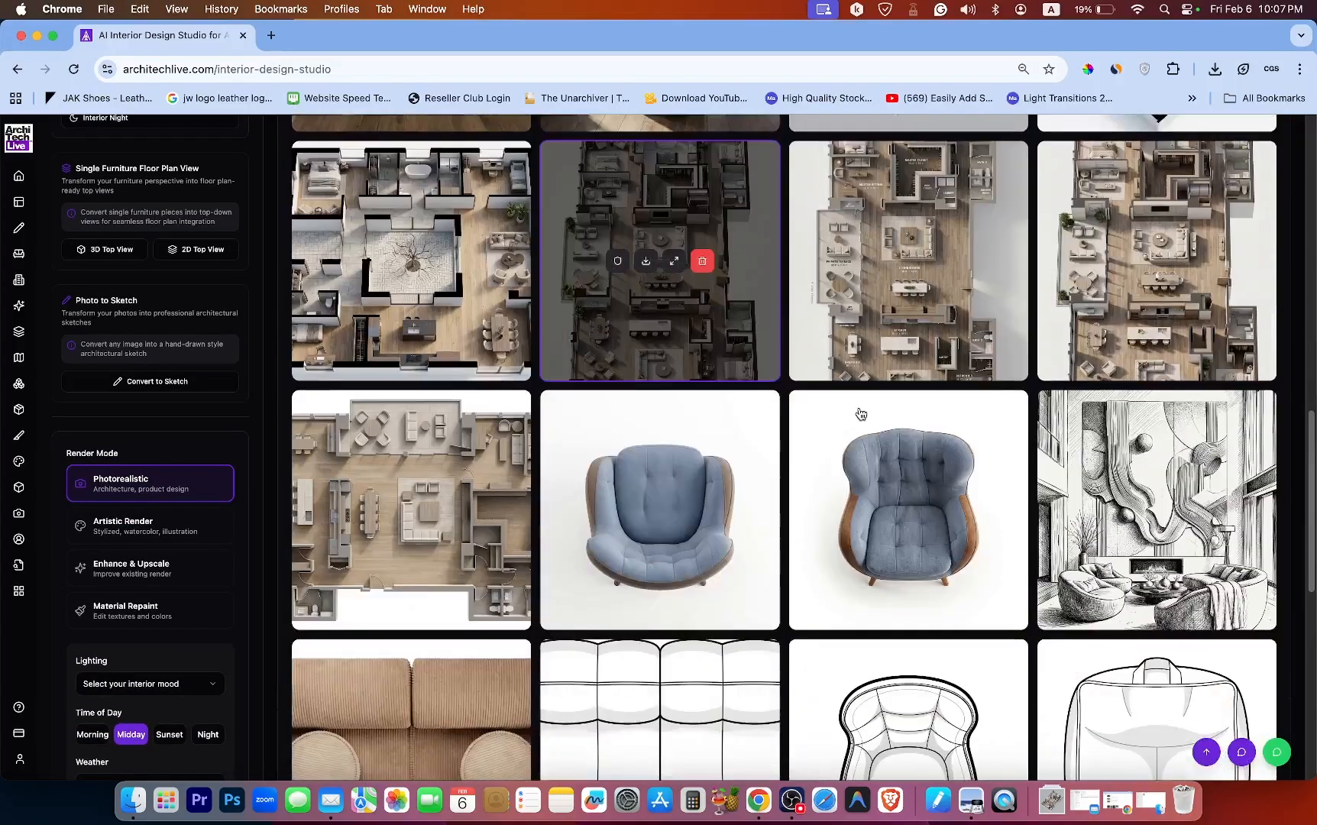
click(1046, 437)
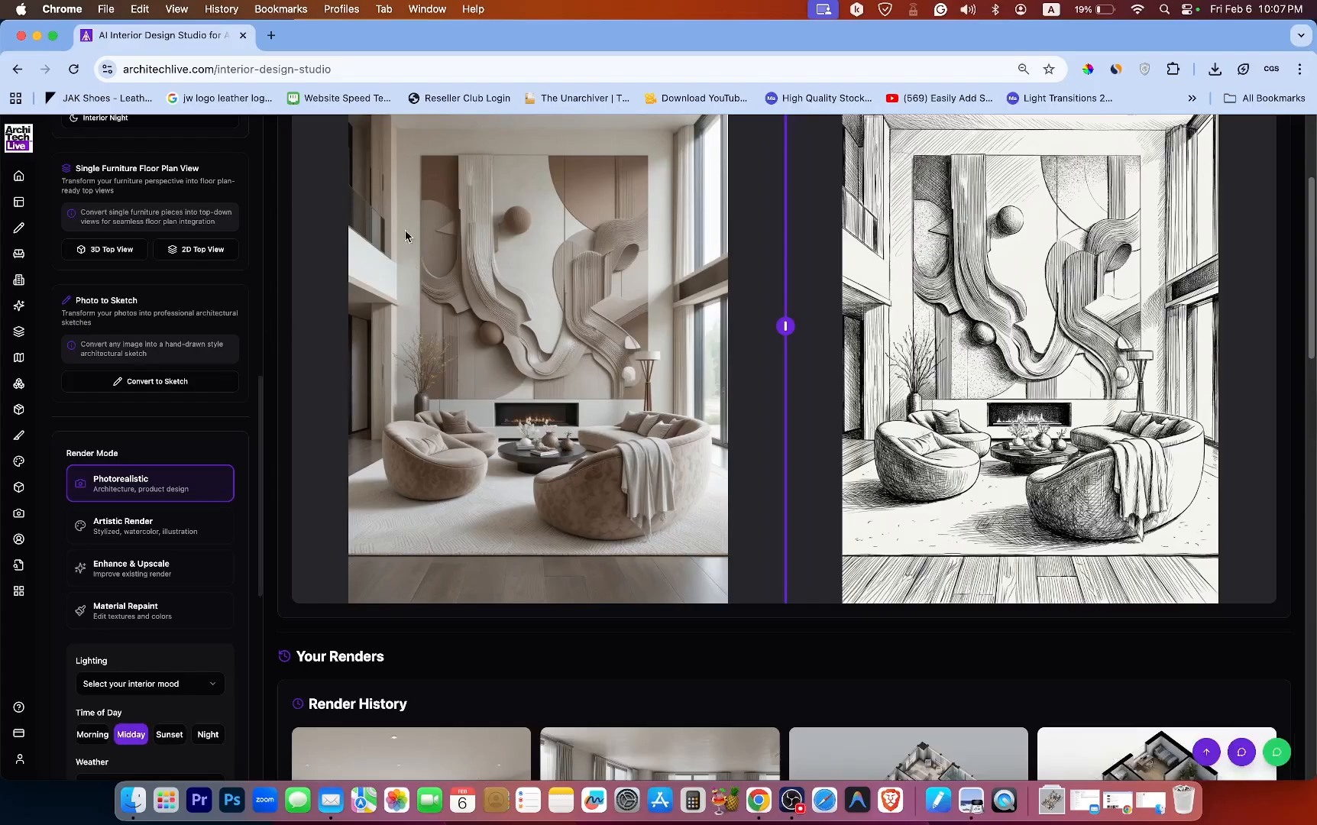
Review the sidebar's upload, floor plan, quick template and render settings sections.
scroll(262, 425, up, 10)
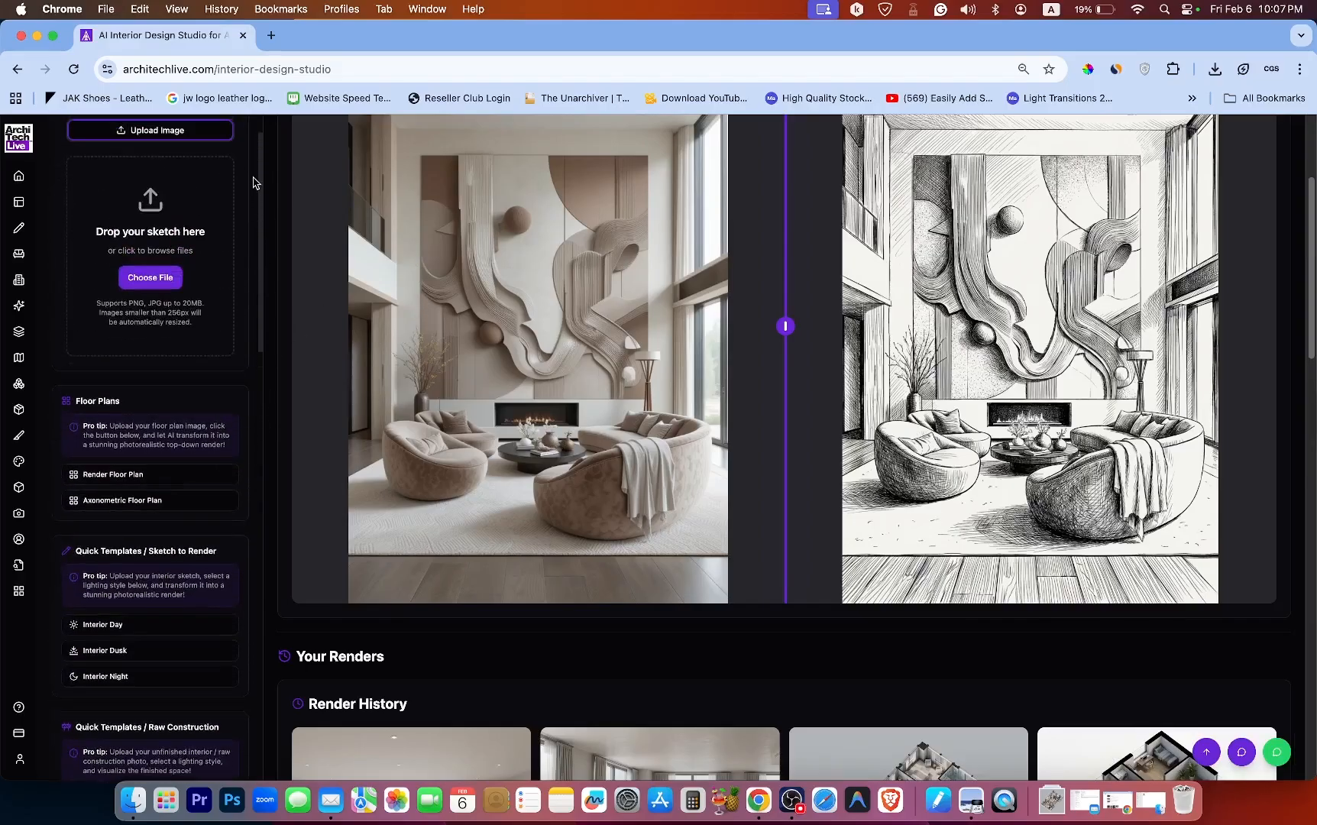
scroll(262, 261, down, 10)
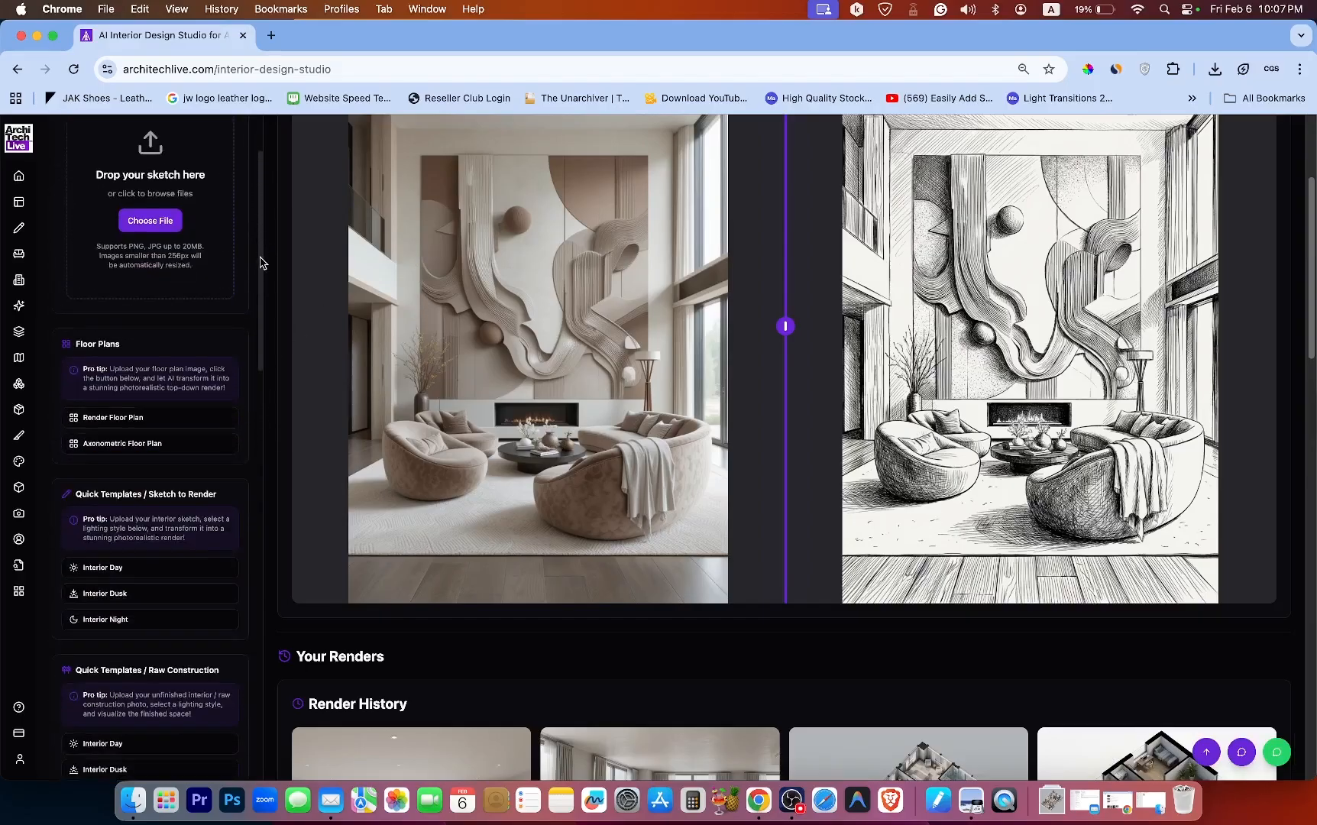
scroll(264, 459, down, 3)
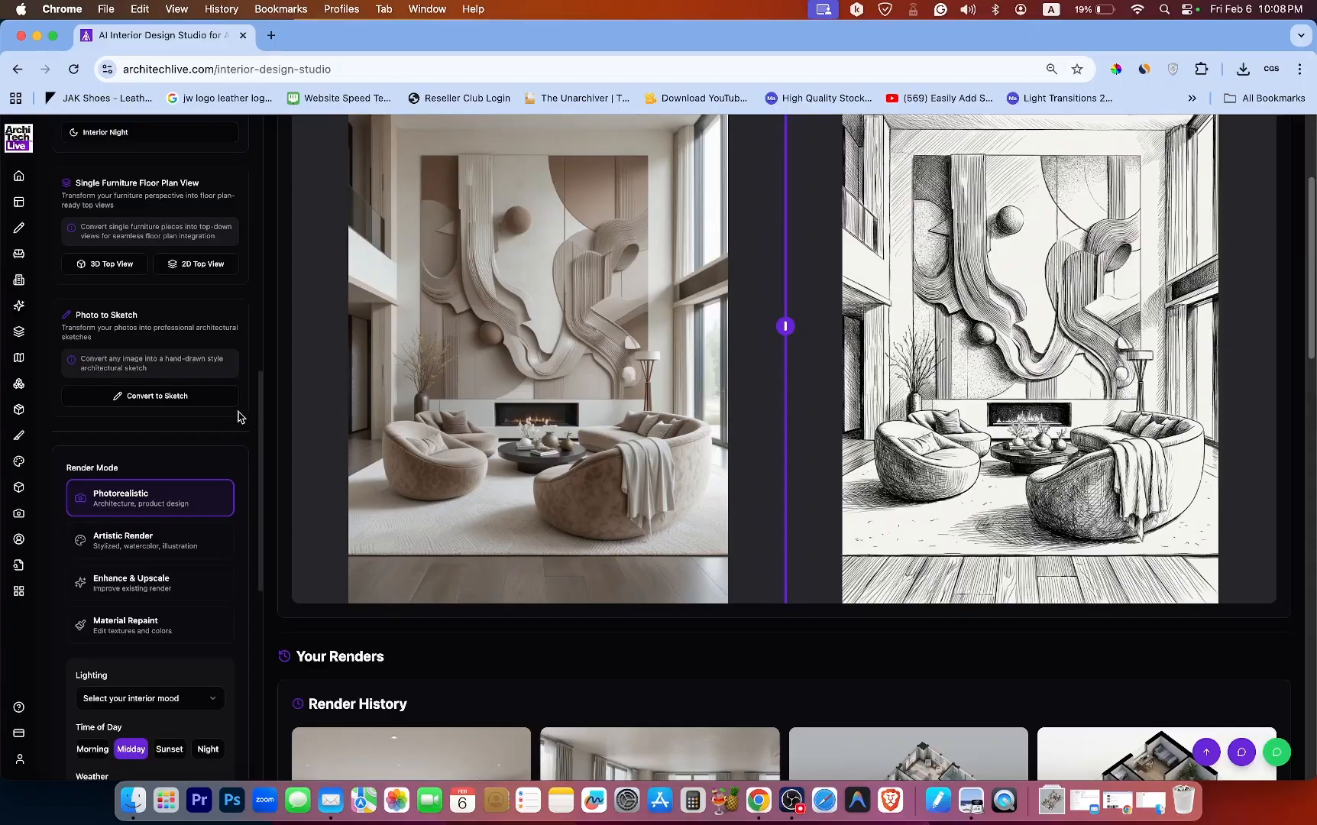
drag(260, 414, 262, 318)
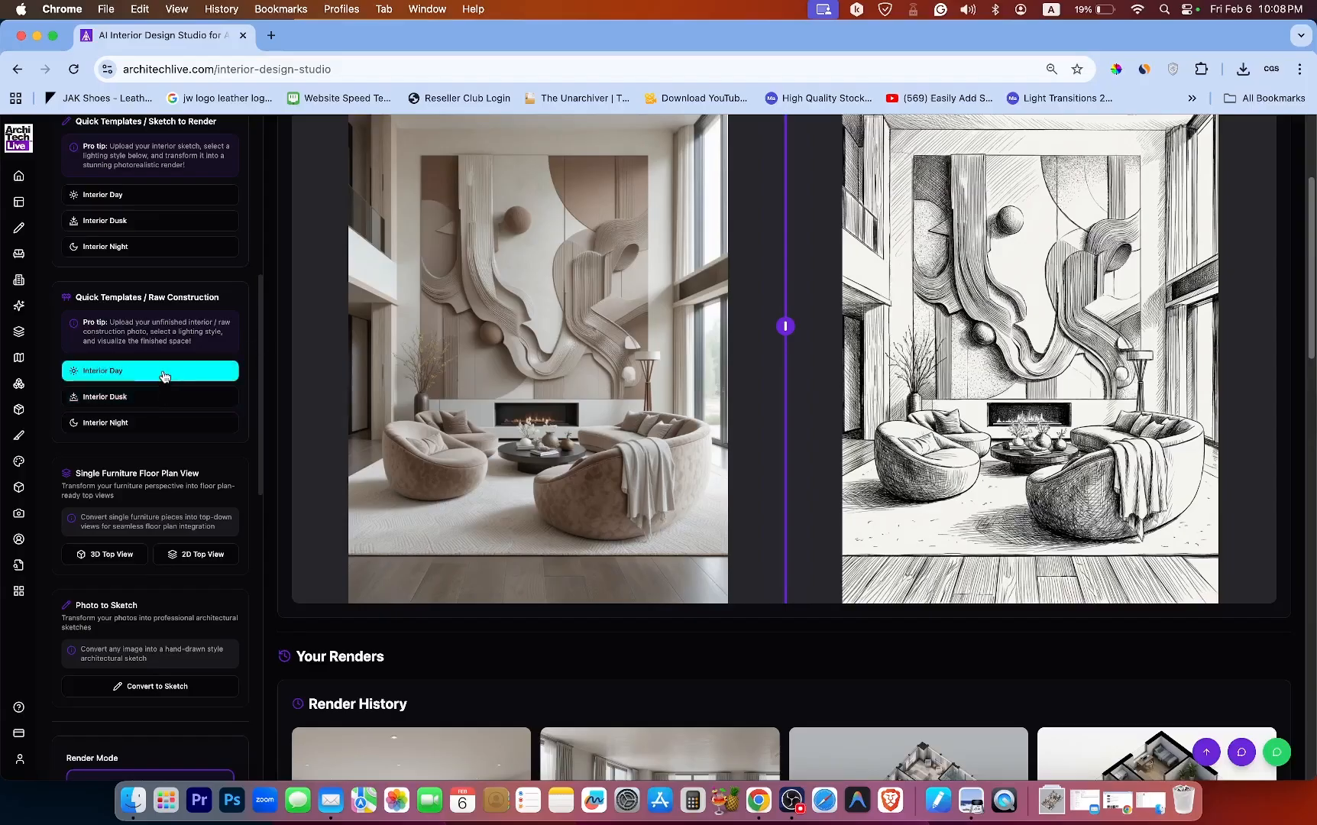
drag(260, 359, 282, 651)
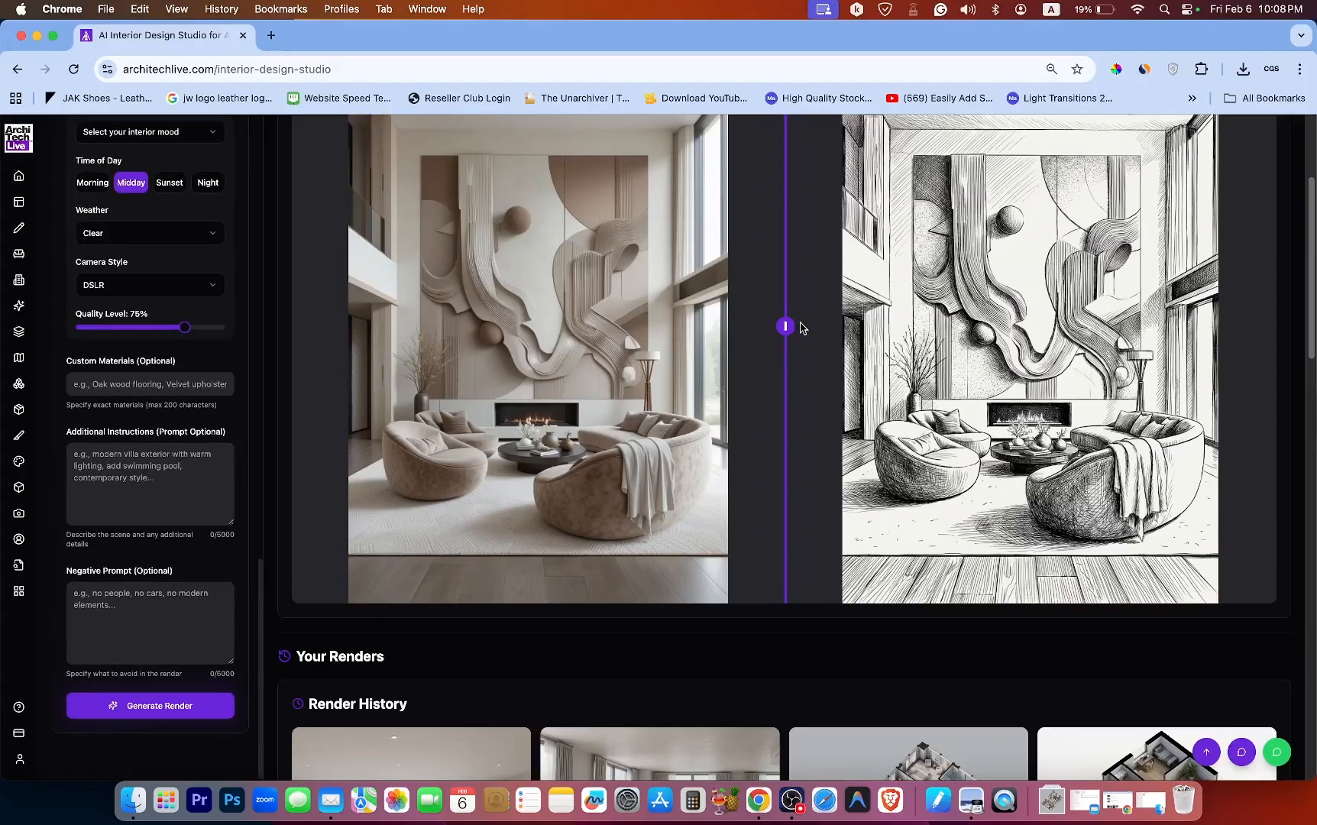
Load the empty room to cozy living room renovation render from the render history into the preview.
scroll(915, 357, down, 7)
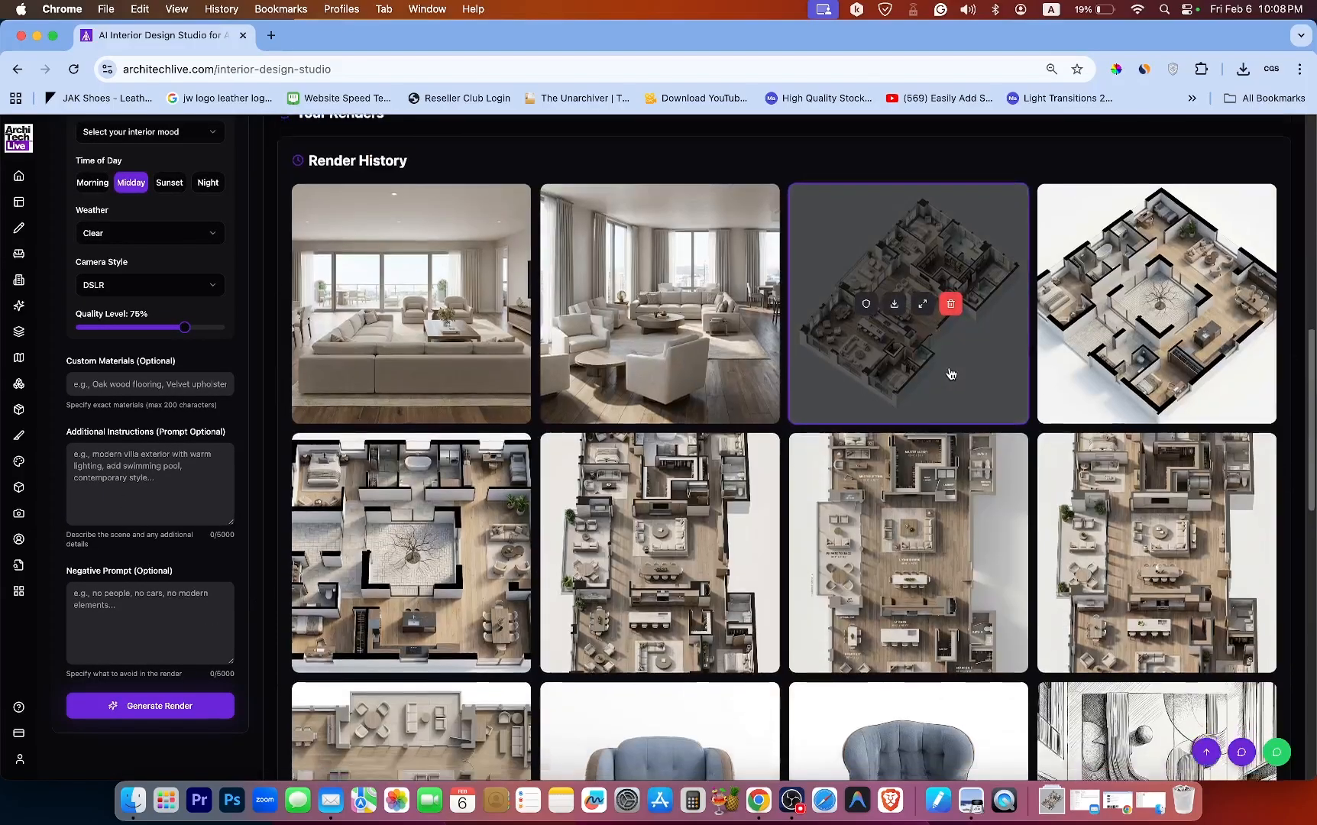
scroll(951, 374, down, 5)
click(457, 295)
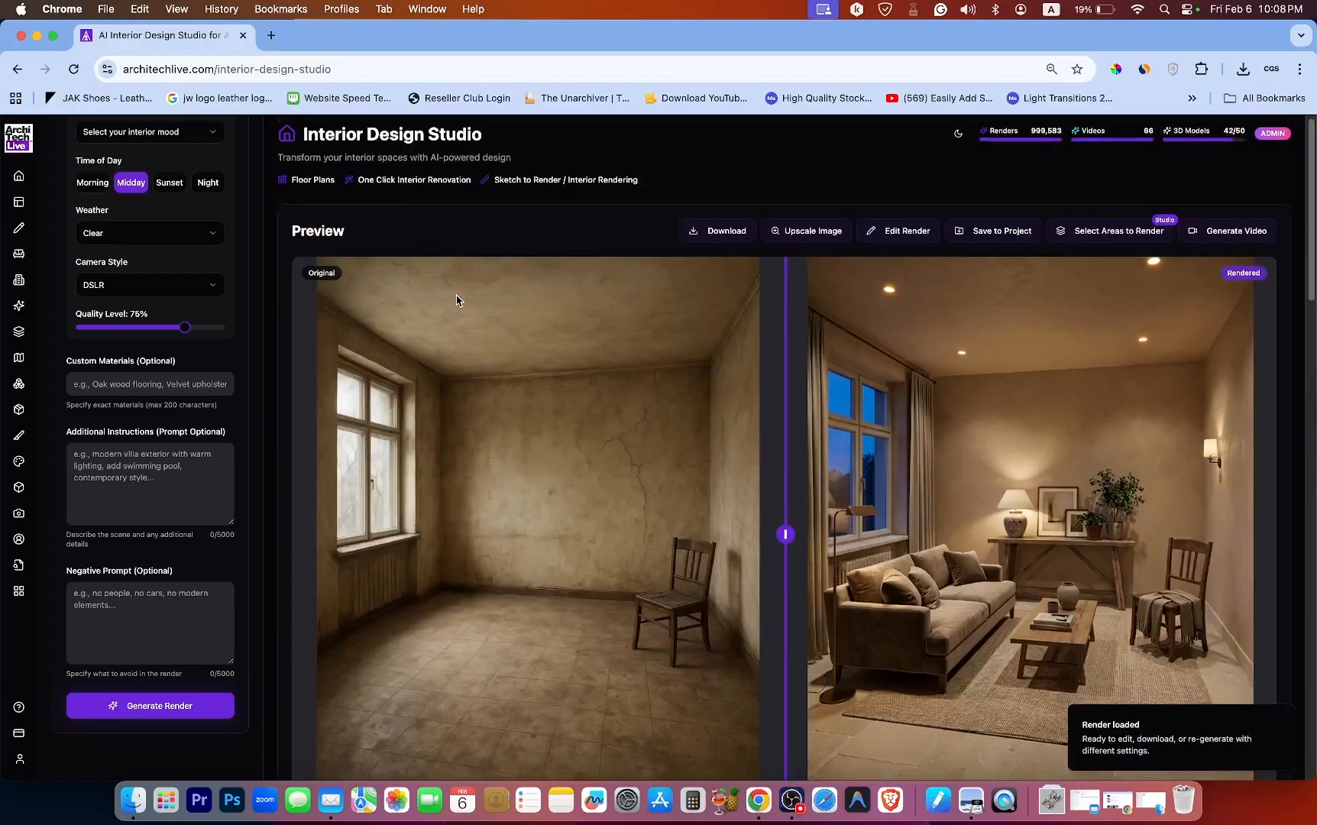
Load the brick bar renovation render from the render history into the preview.
scroll(457, 296, down, 2)
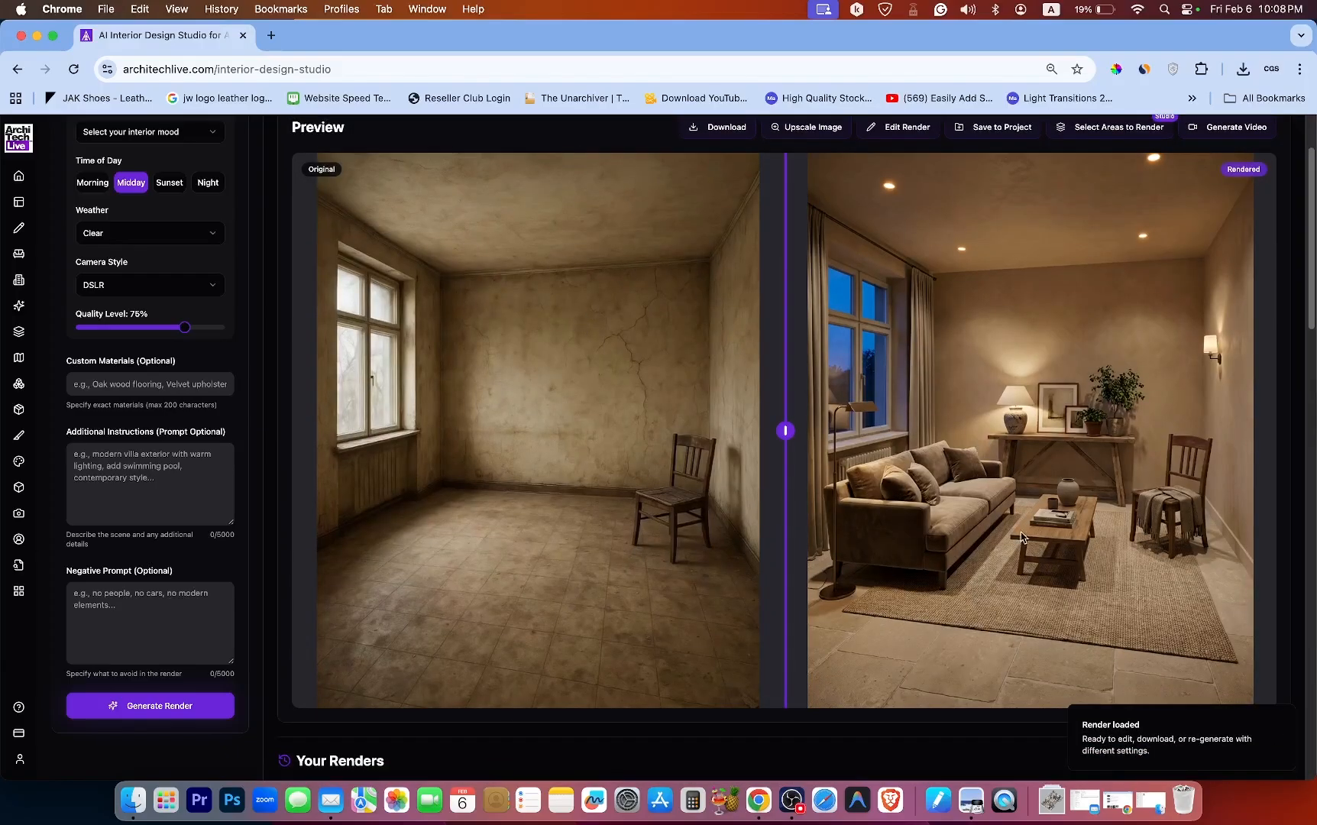
scroll(657, 296, down, 10)
click(657, 296)
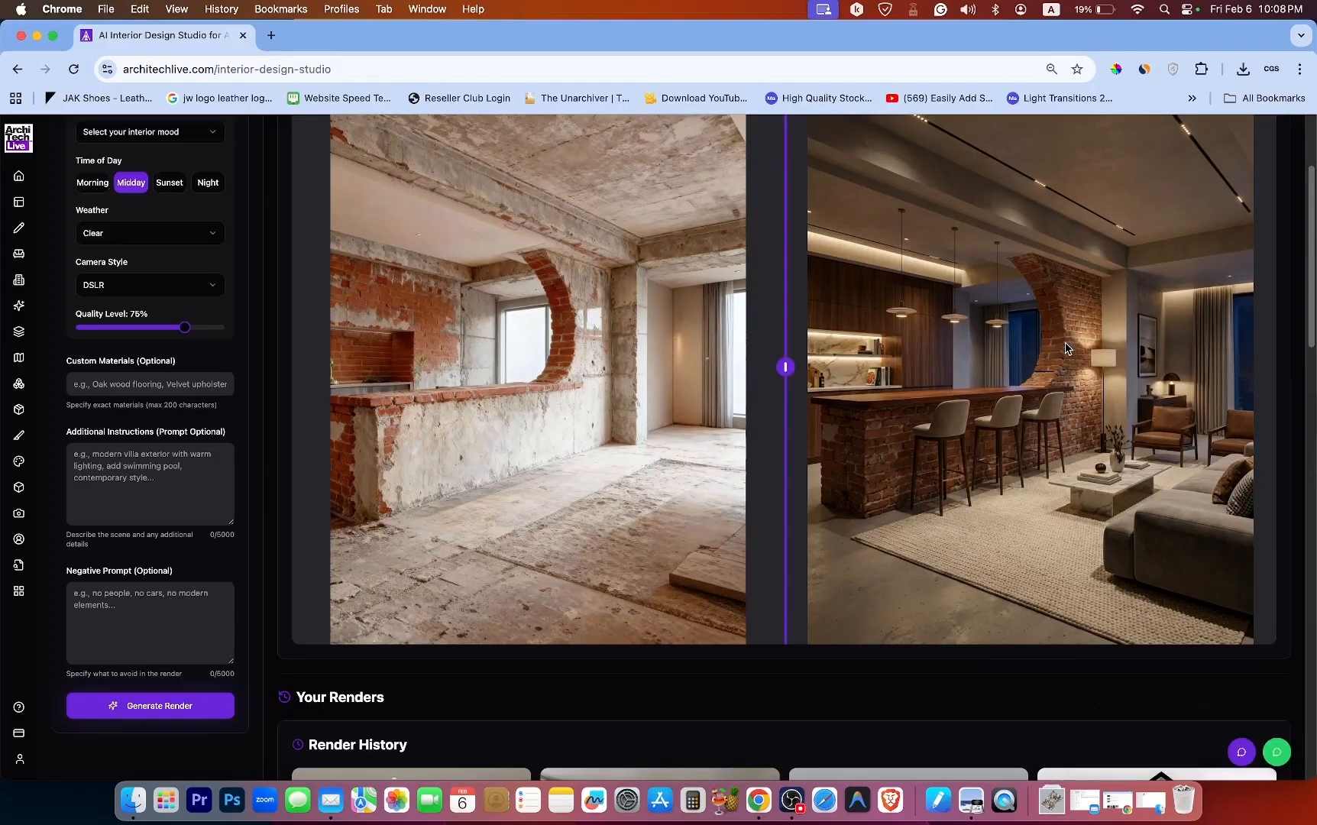
Load the empty room to white sofa living room render from the render history into the preview.
scroll(695, 362, down, 15)
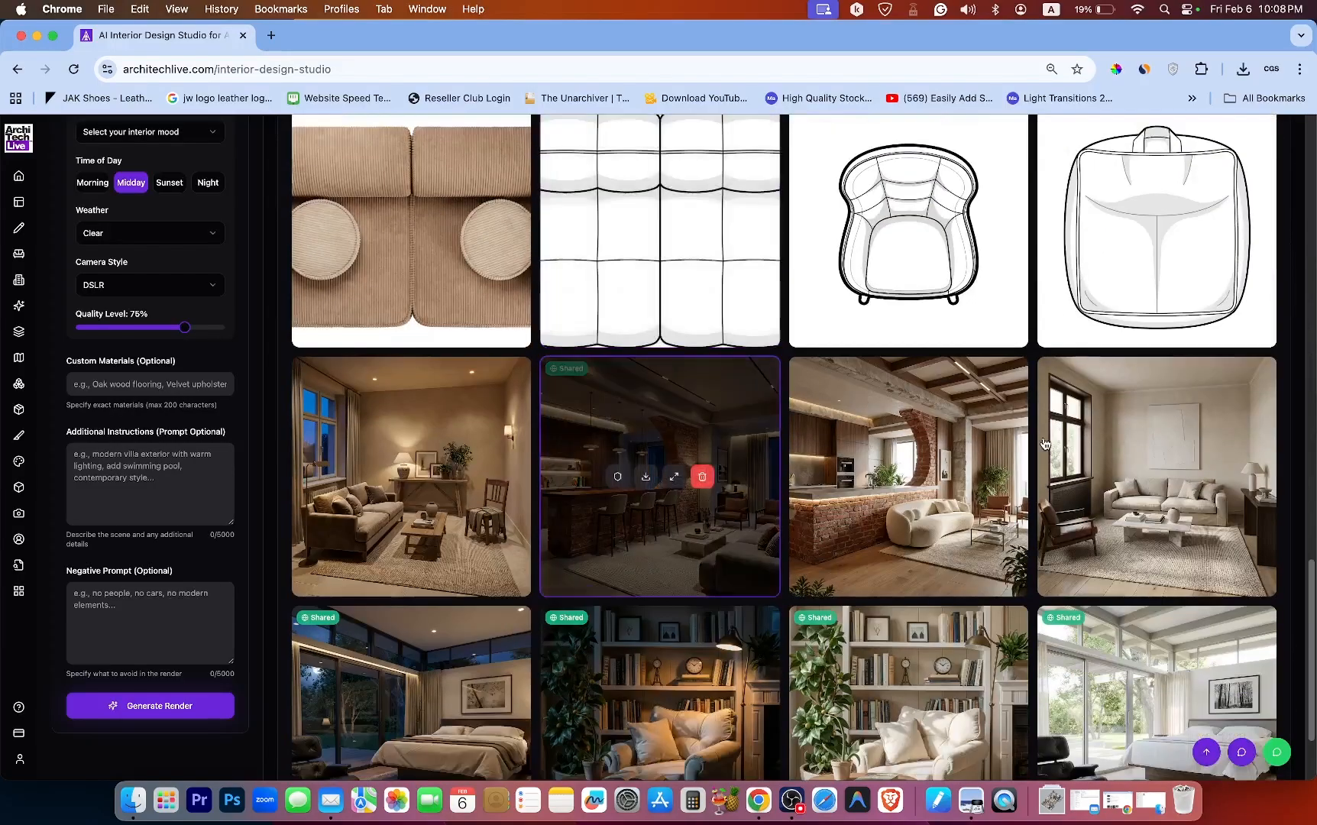
click(1161, 432)
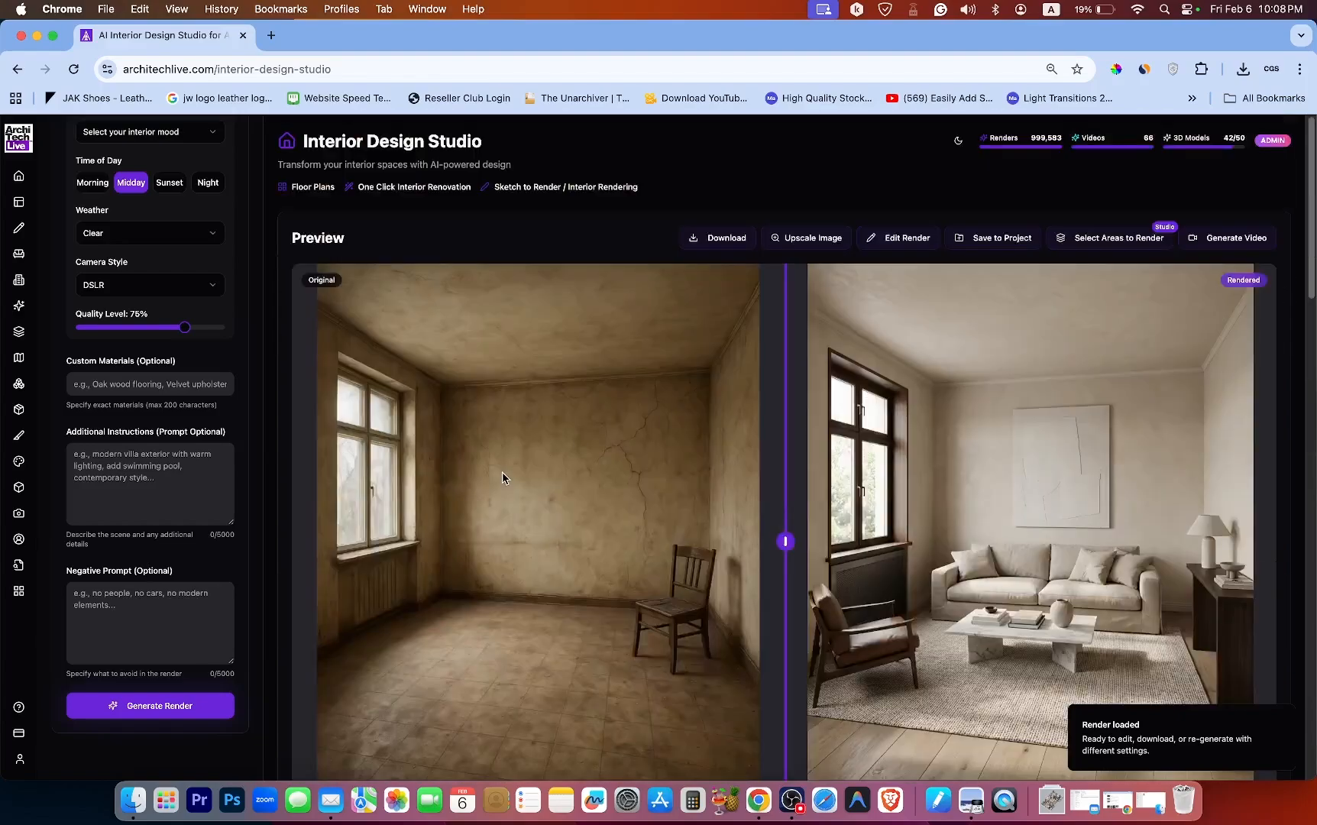
scroll(502, 473, down, 1)
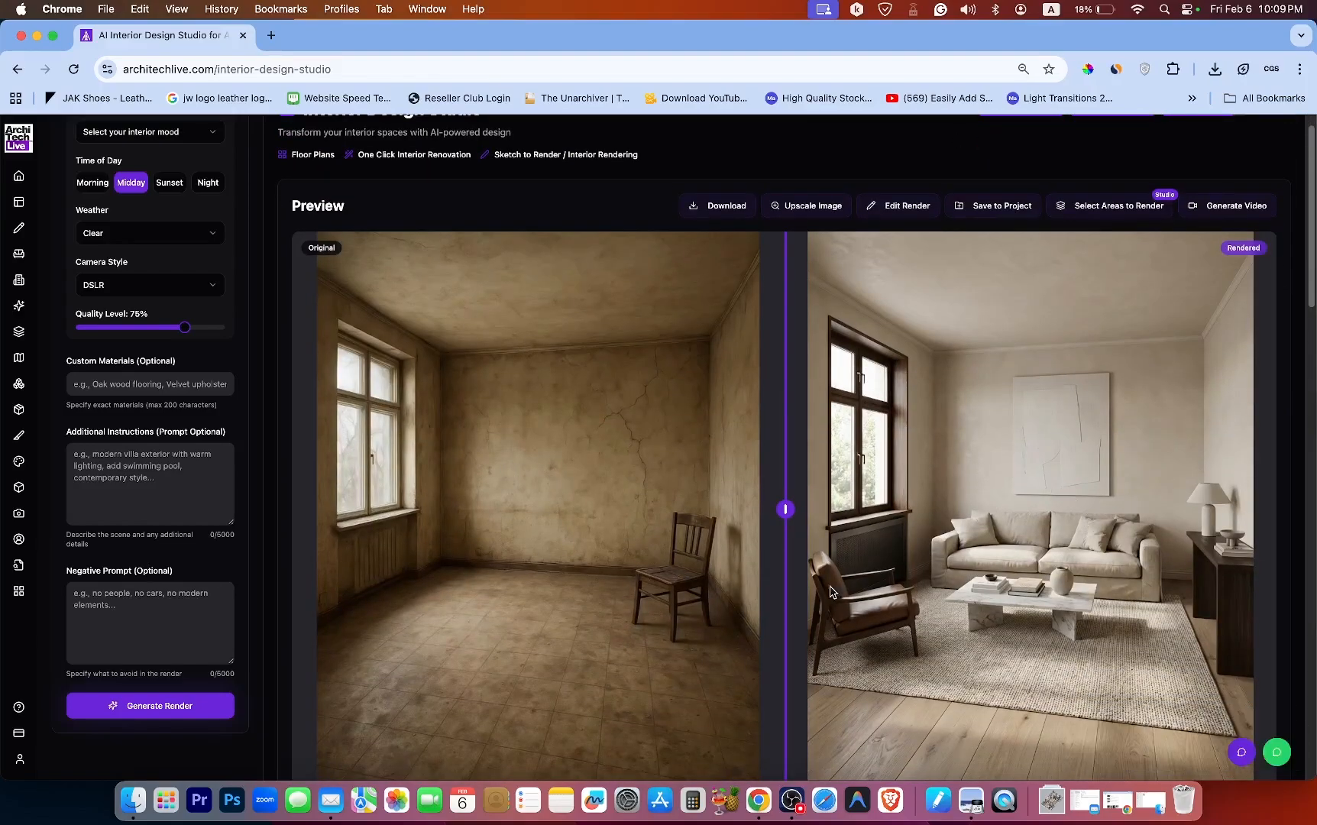
scroll(641, 270, down, 2)
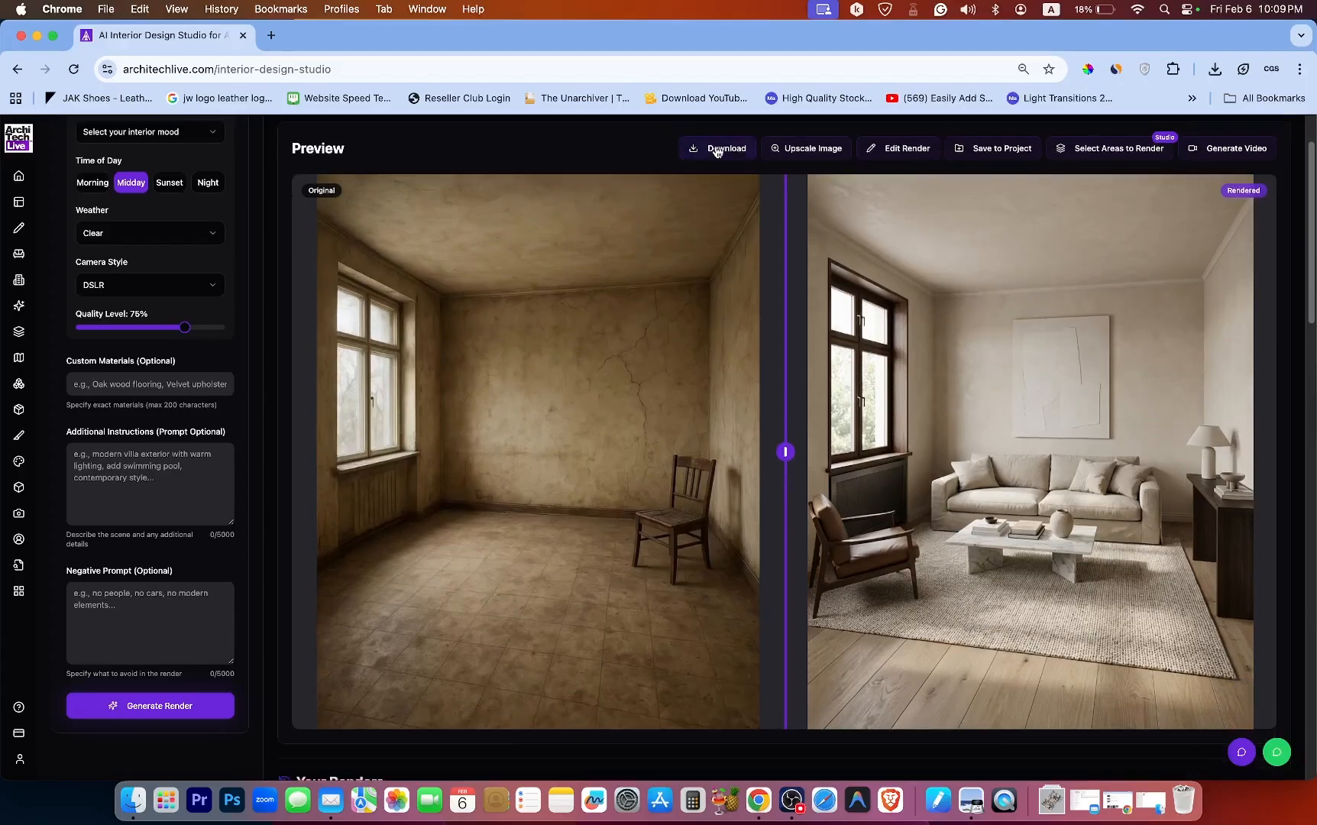
scroll(716, 151, up, 3)
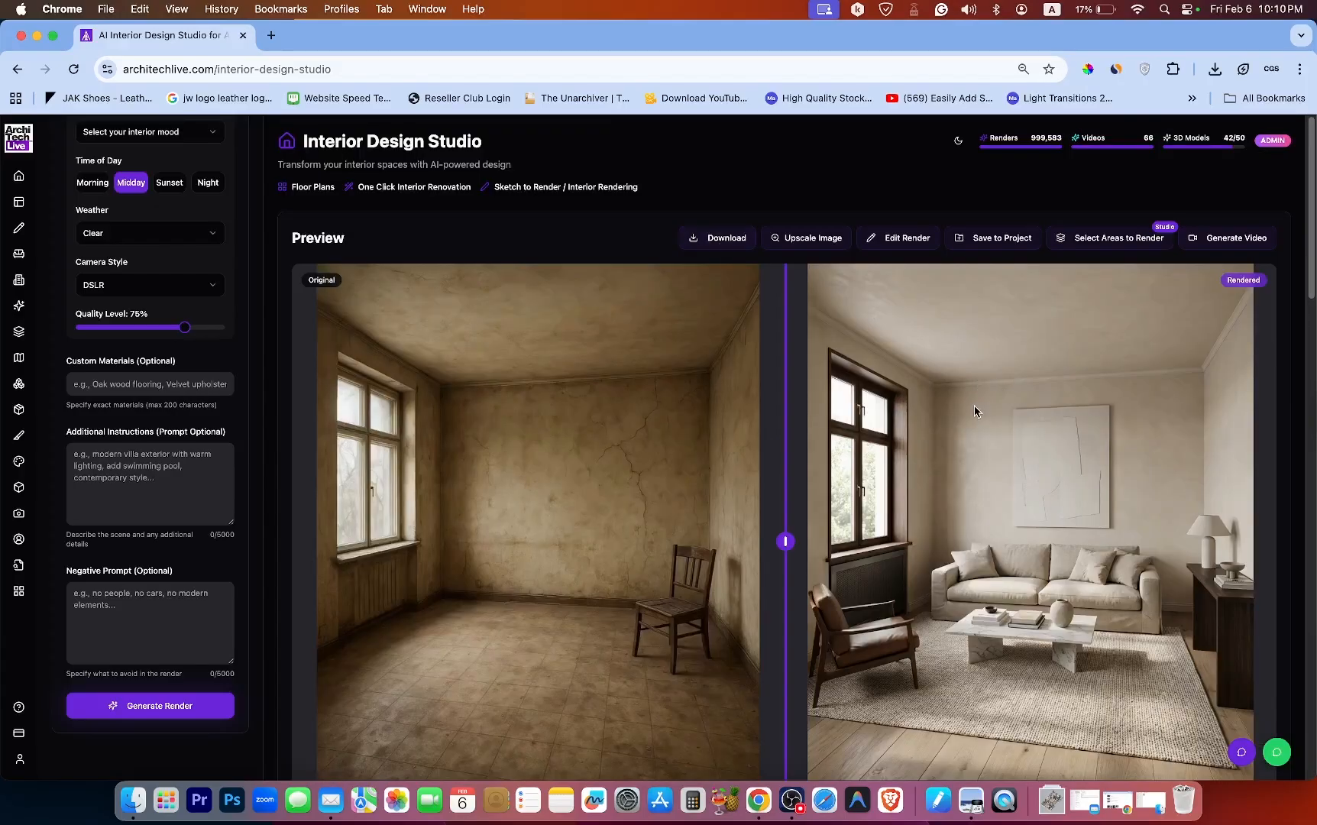
Open the AI image upscaling options for the render and cancel without upscaling.
click(815, 239)
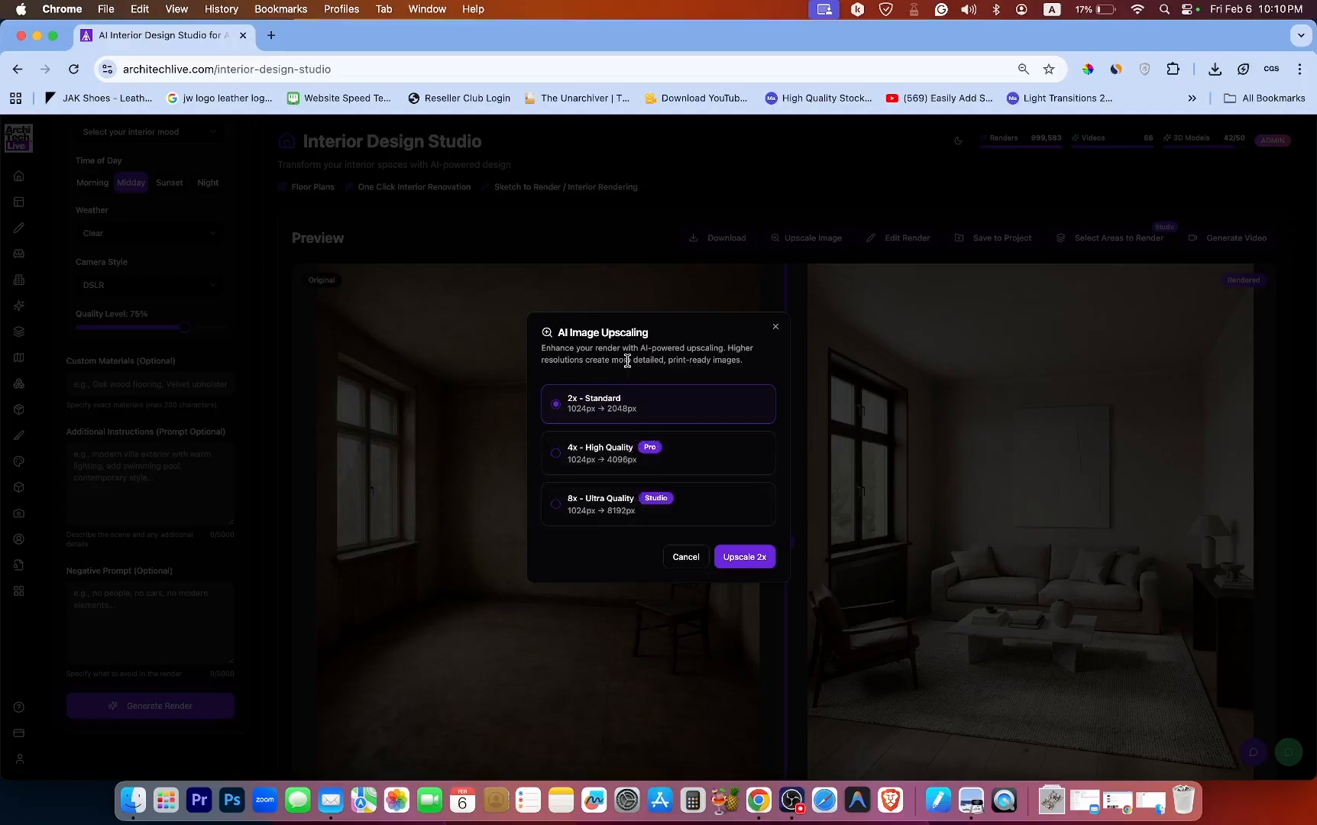
click(686, 557)
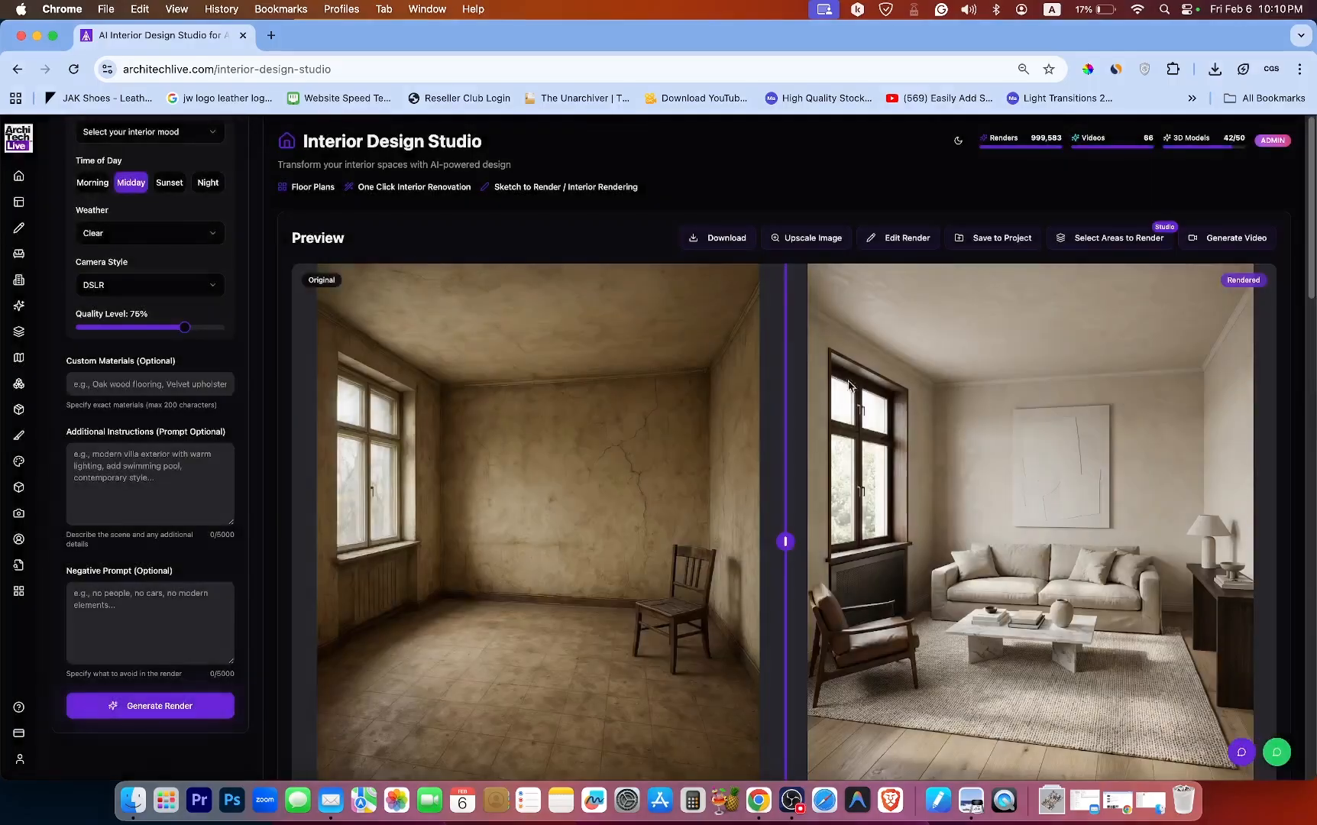
Open the Edit This Render dialog, scroll through its brush and texture options, and close it.
click(905, 242)
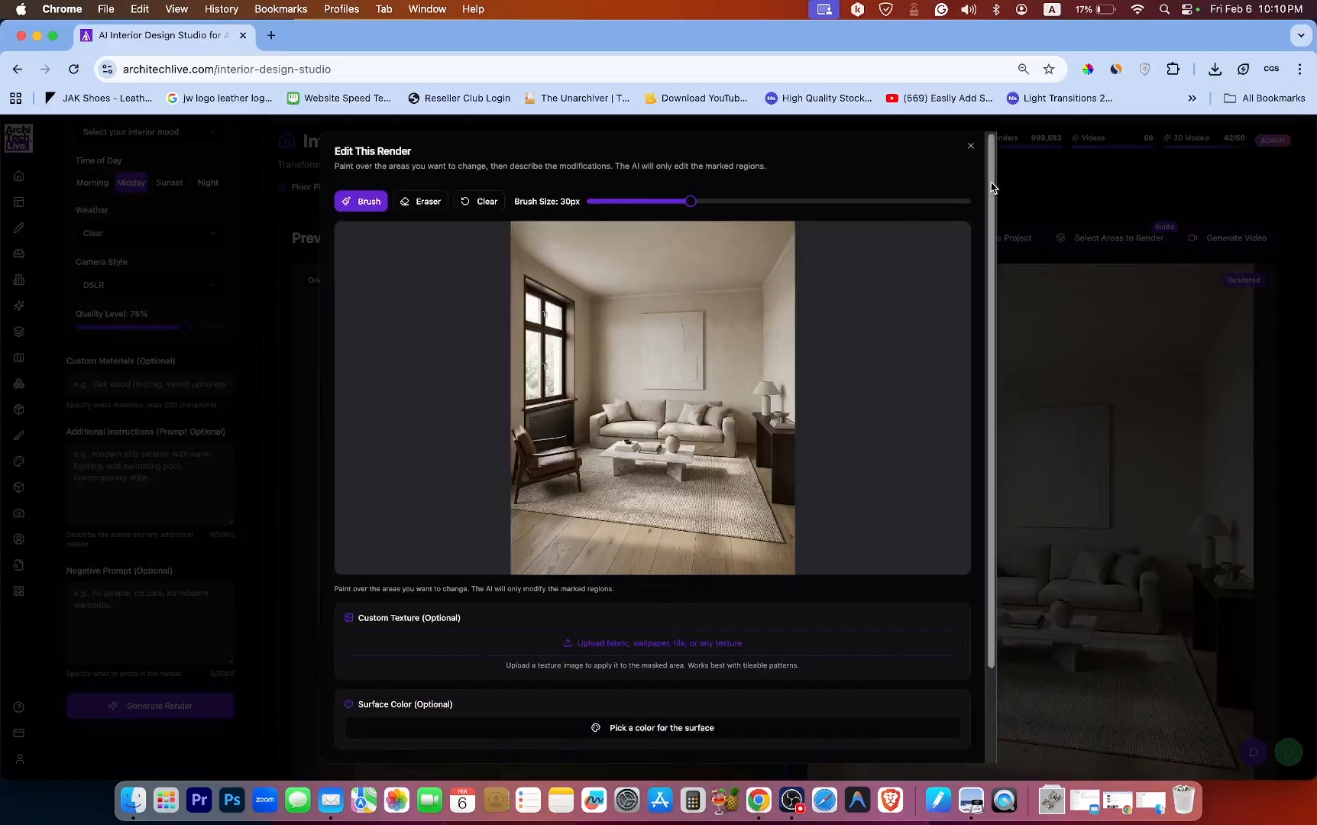
mouse_move(991, 186)
mouse_down()
mouse_move(993, 314)
mouse_move(969, 176)
mouse_up()
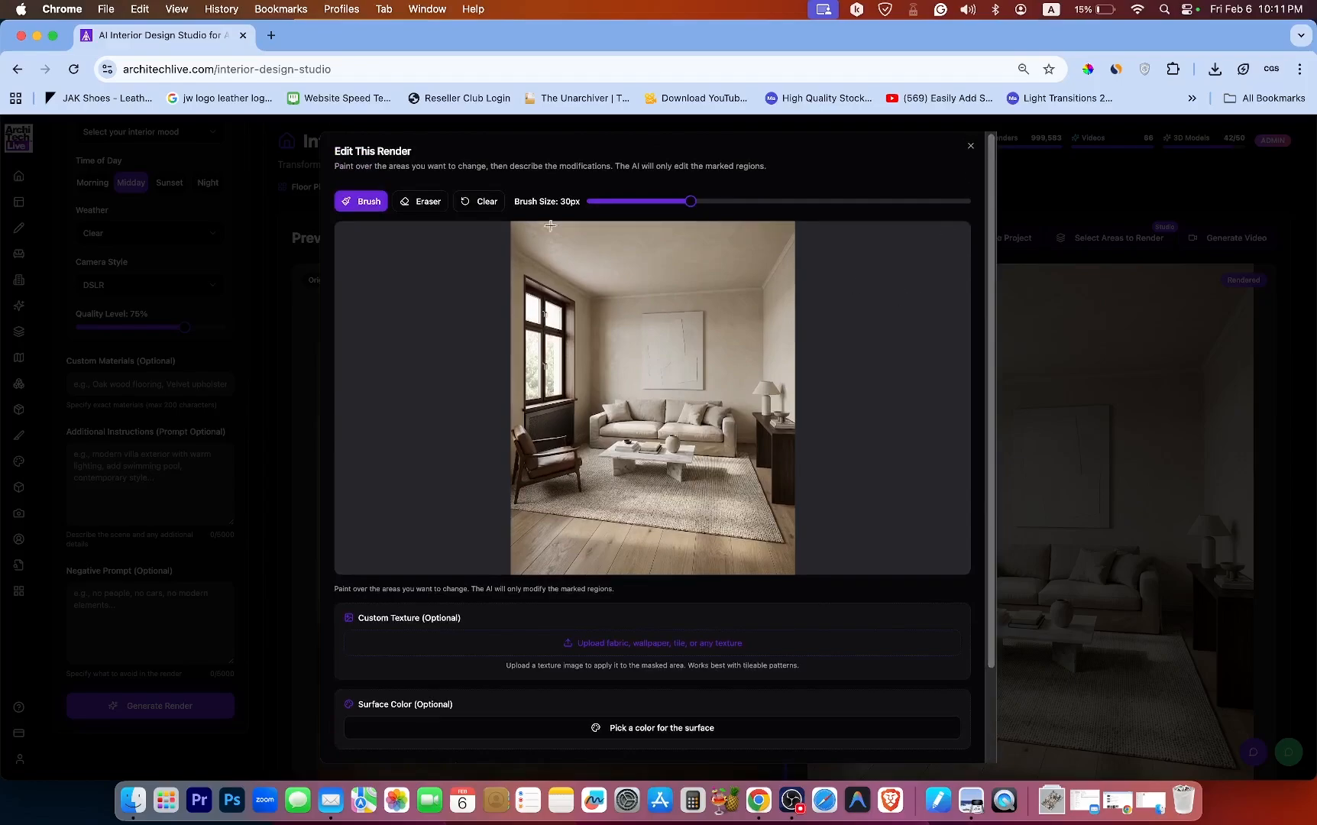
mouse_move(990, 237)
mouse_down()
mouse_move(1005, 413)
mouse_move(979, 182)
mouse_up()
click(970, 147)
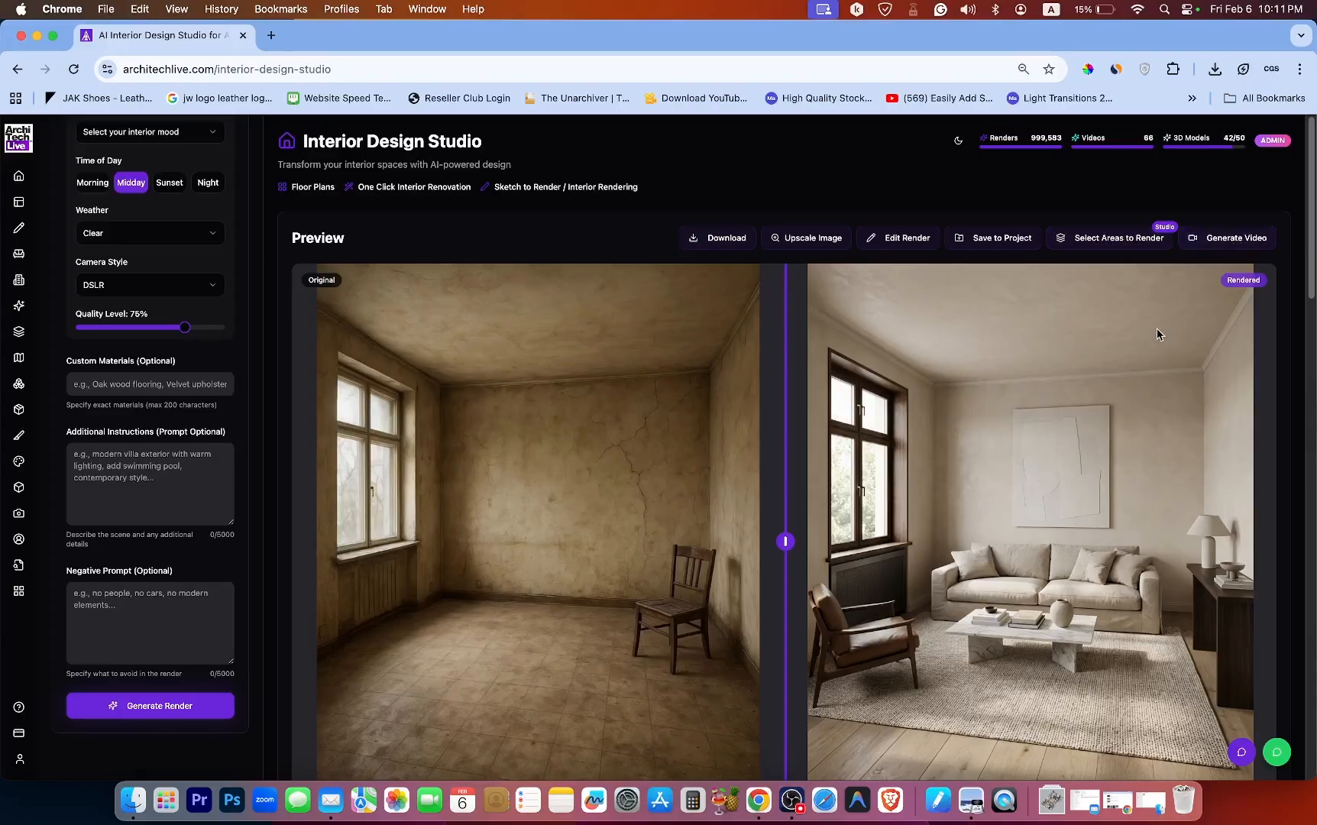
Open the Generate AI Video dialog, clear the scene description, and close the dialog.
click(1227, 243)
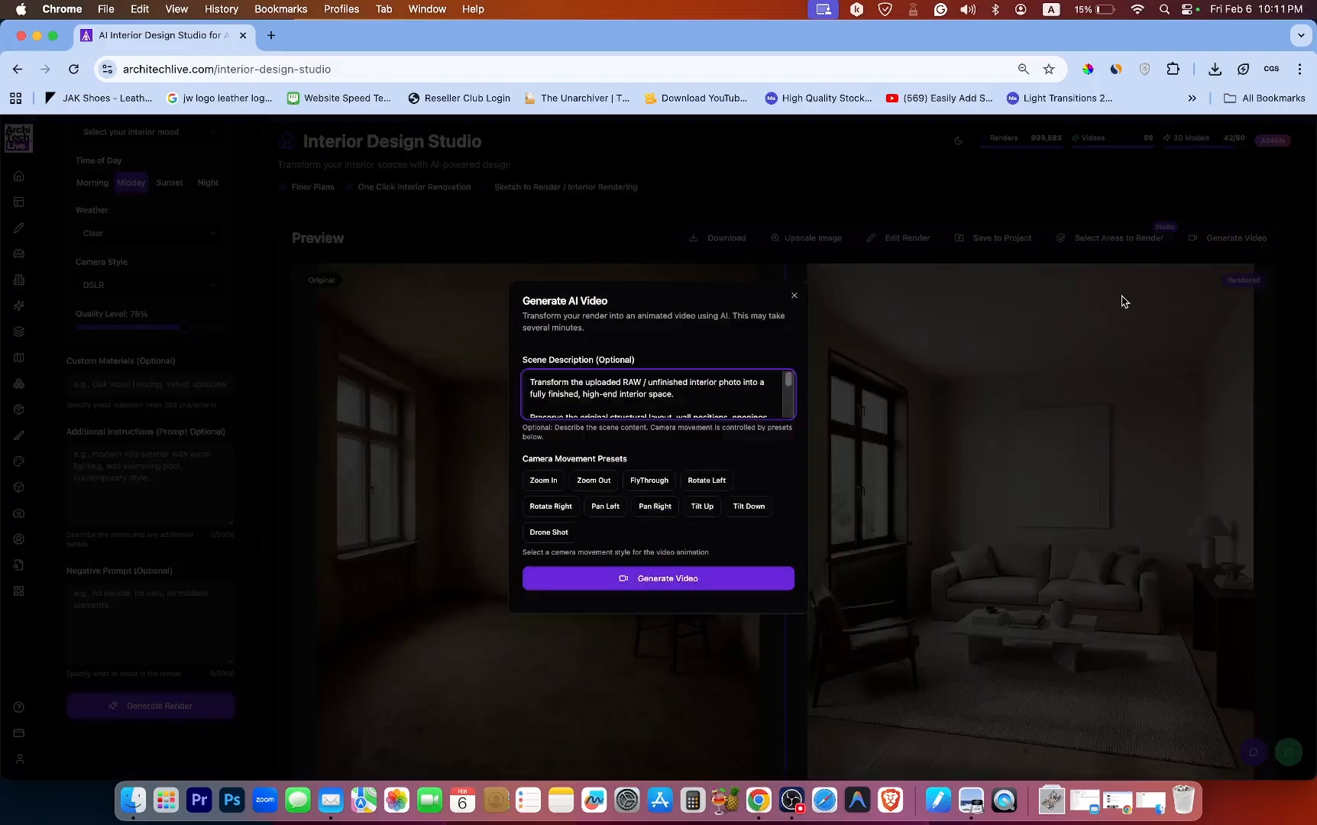
click(648, 290)
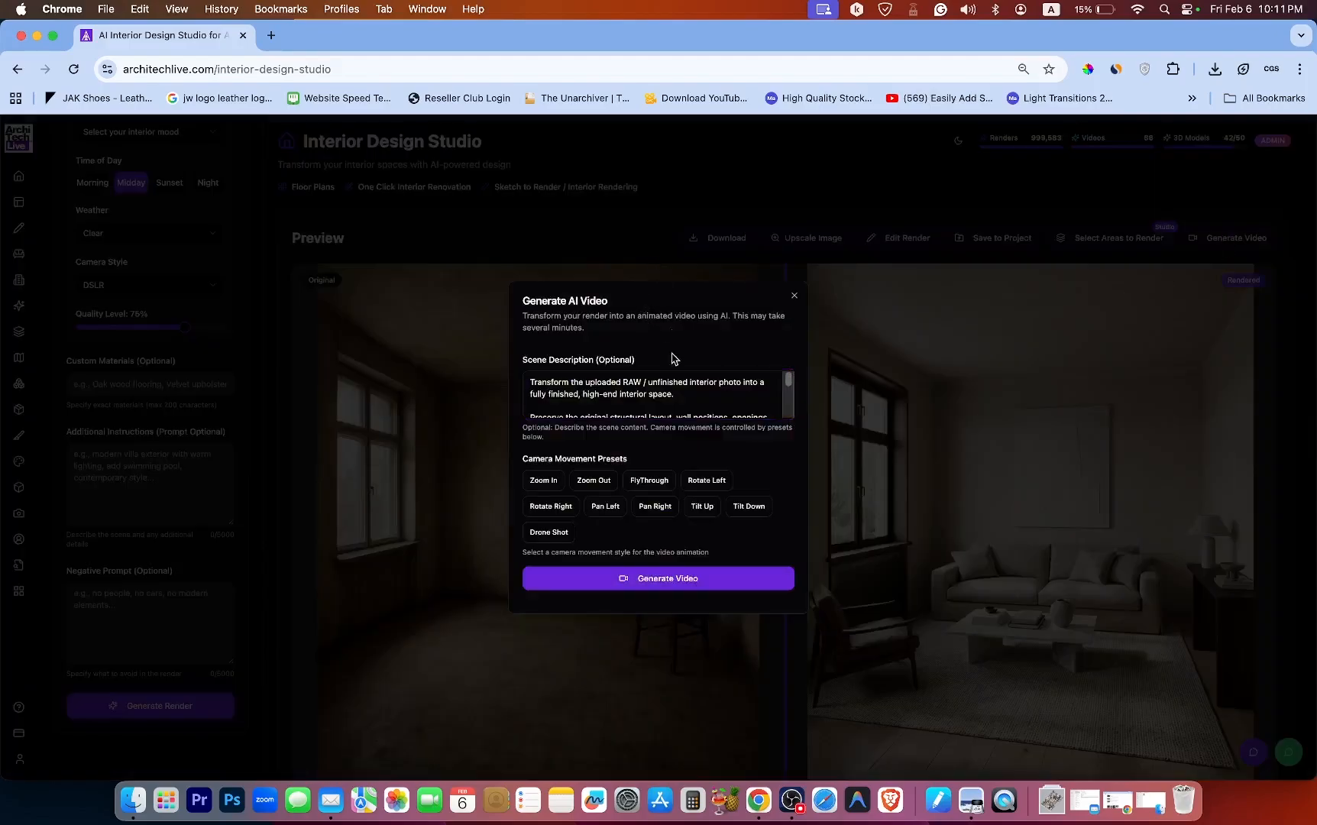
click(694, 398)
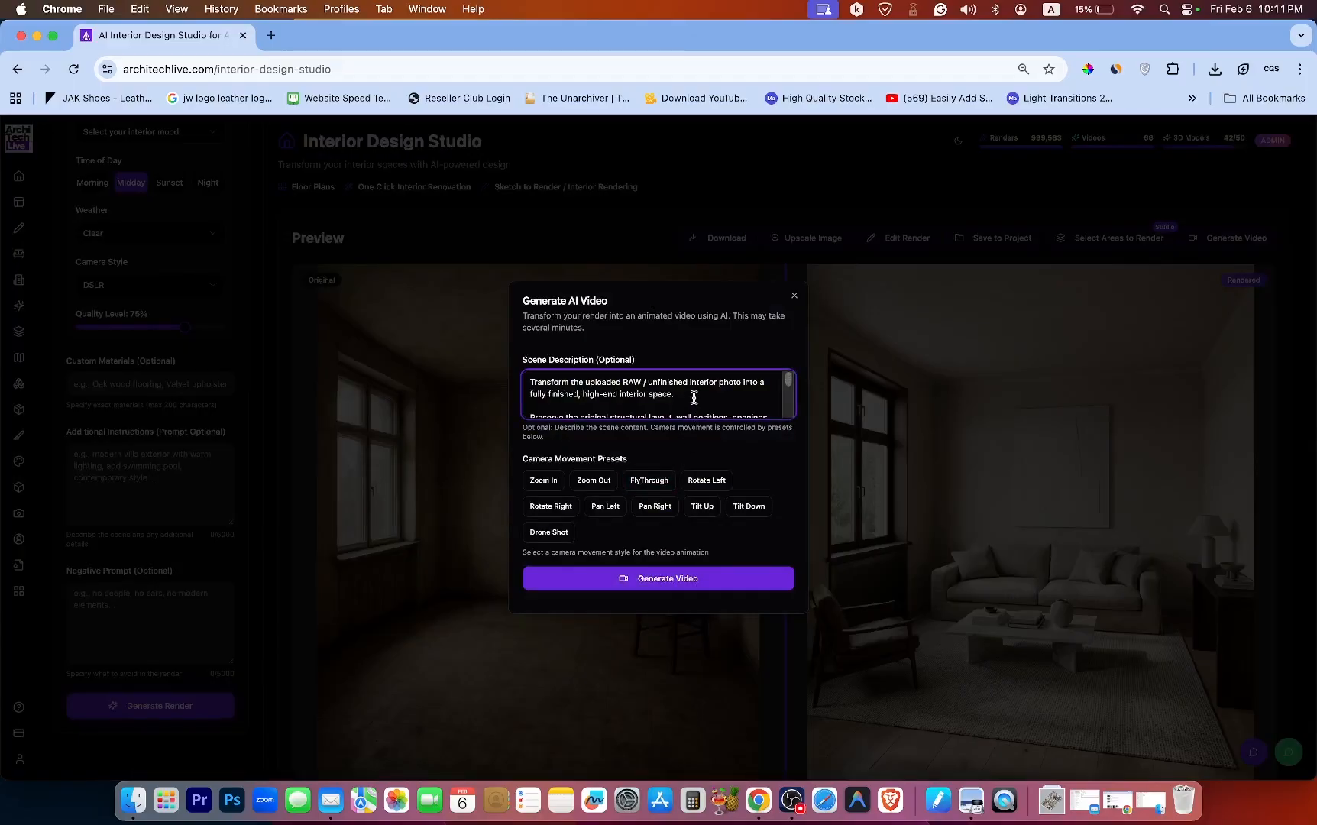
key(super+a)
key(BackSpace)
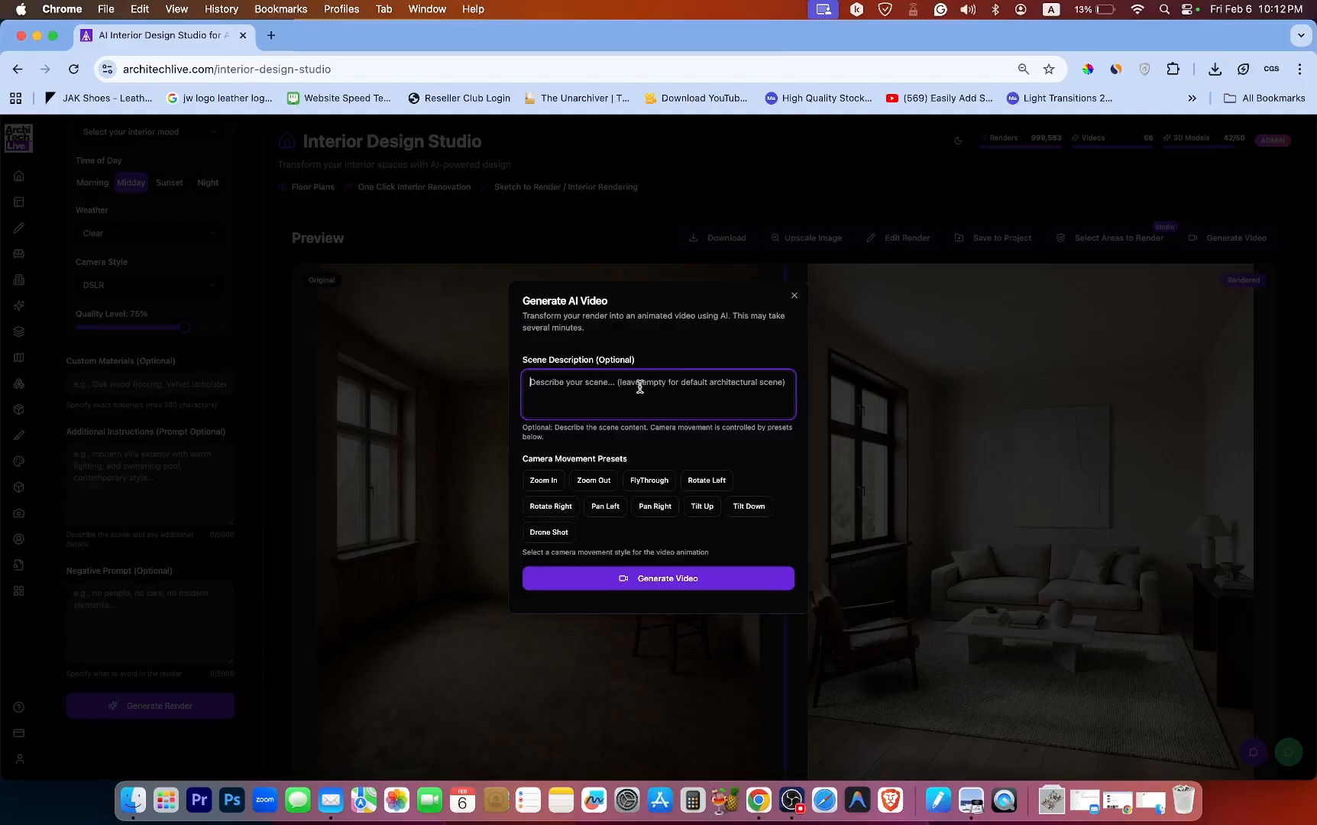
click(795, 295)
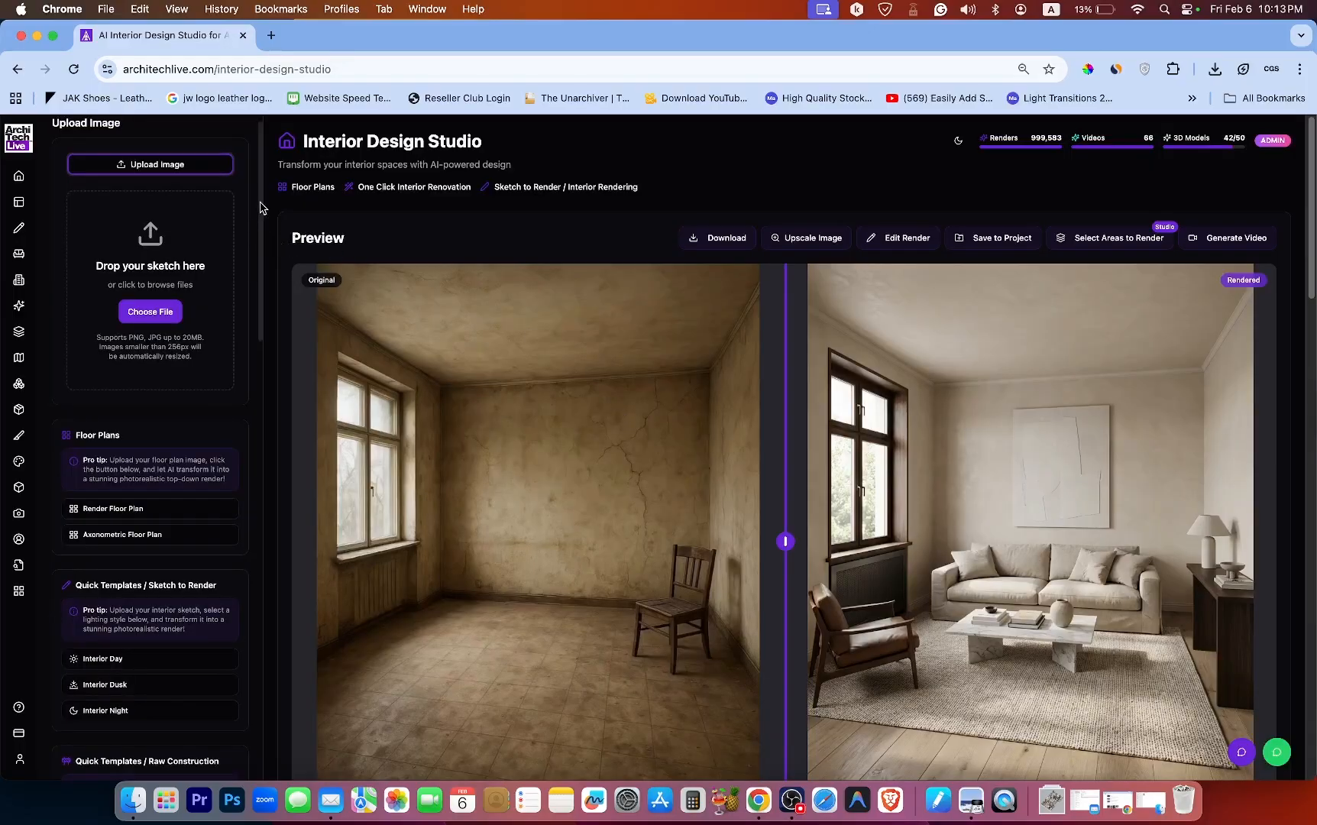
Try the Artistic Render and Material Repaint render modes, then settle on Enhance & Upscale.
mouse_move(261, 208)
mouse_down()
mouse_move(255, 562)
mouse_move(264, 482)
mouse_up()
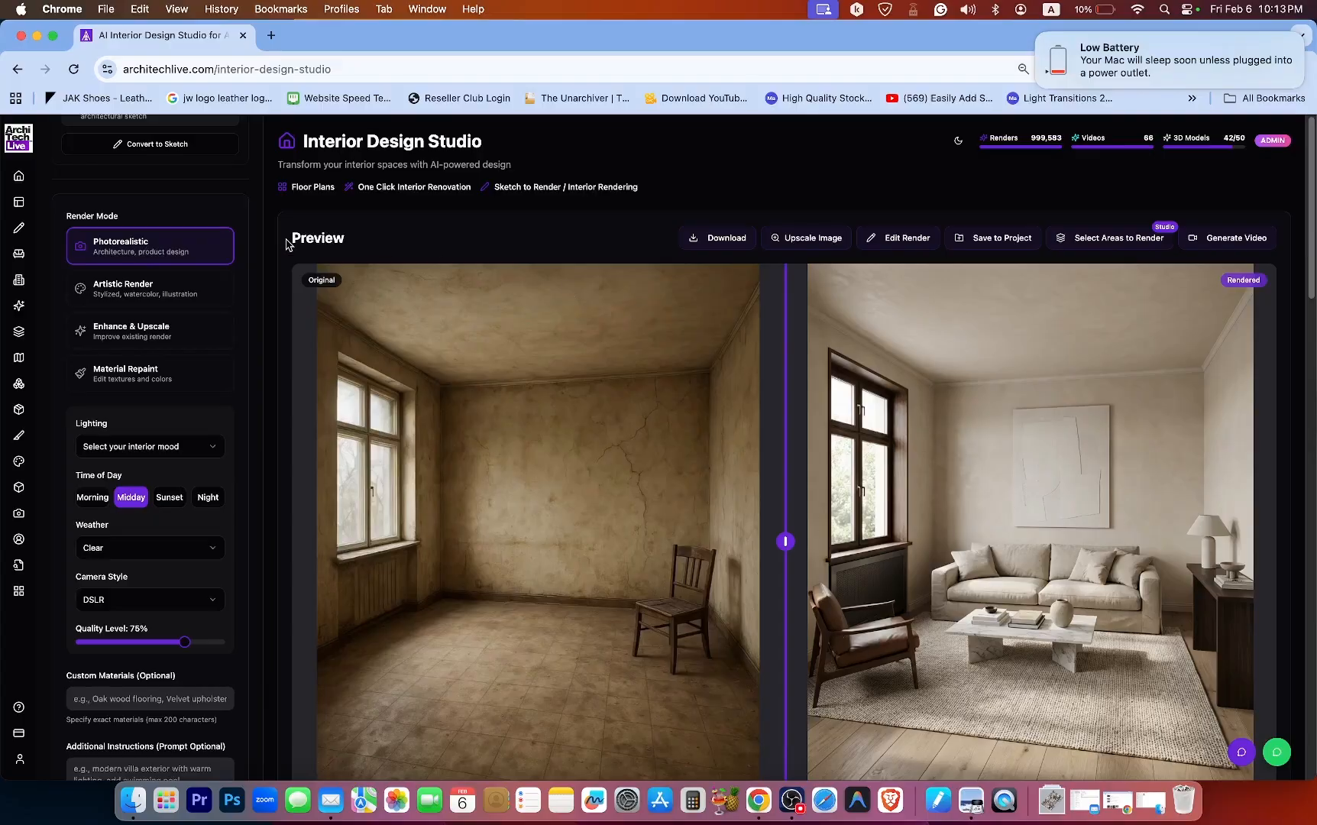
click(164, 295)
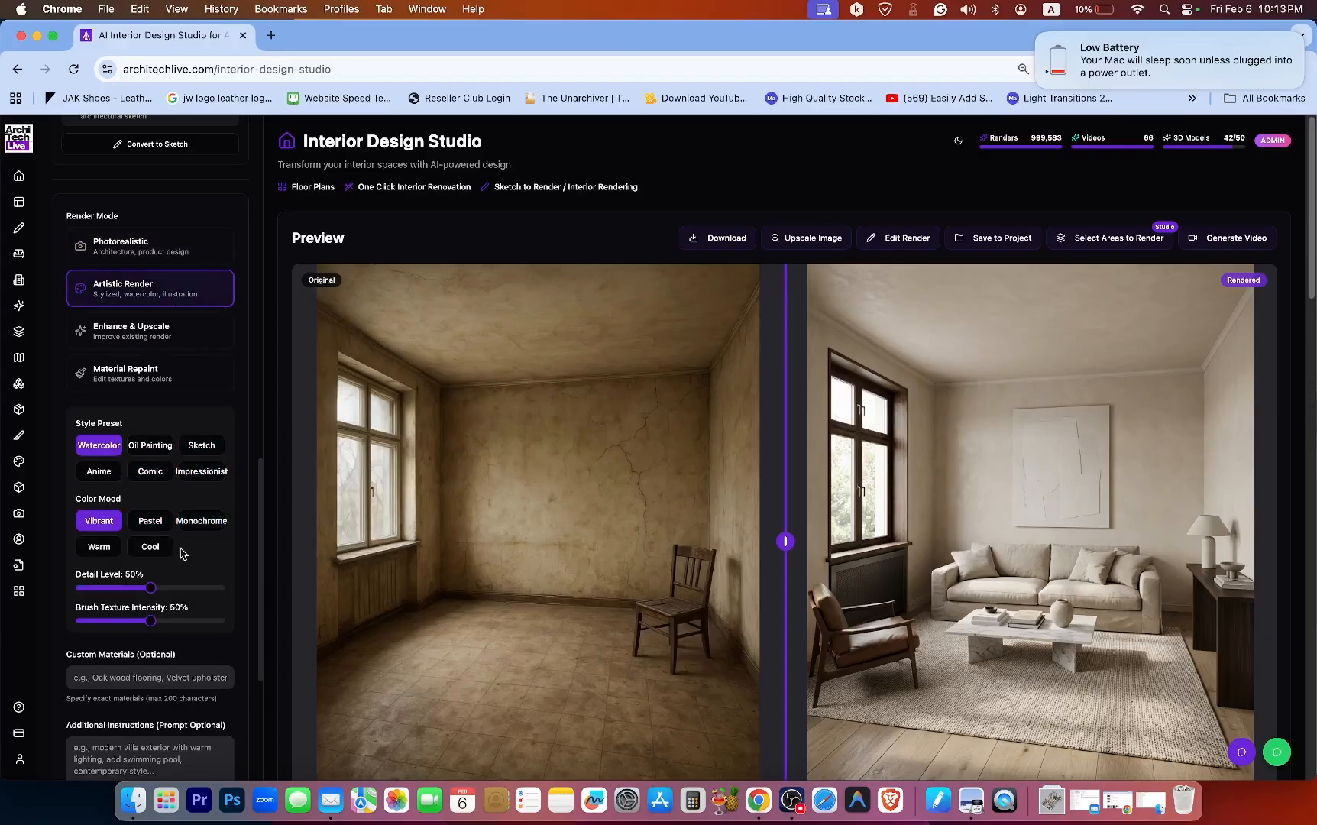
scroll(204, 565, down, 1)
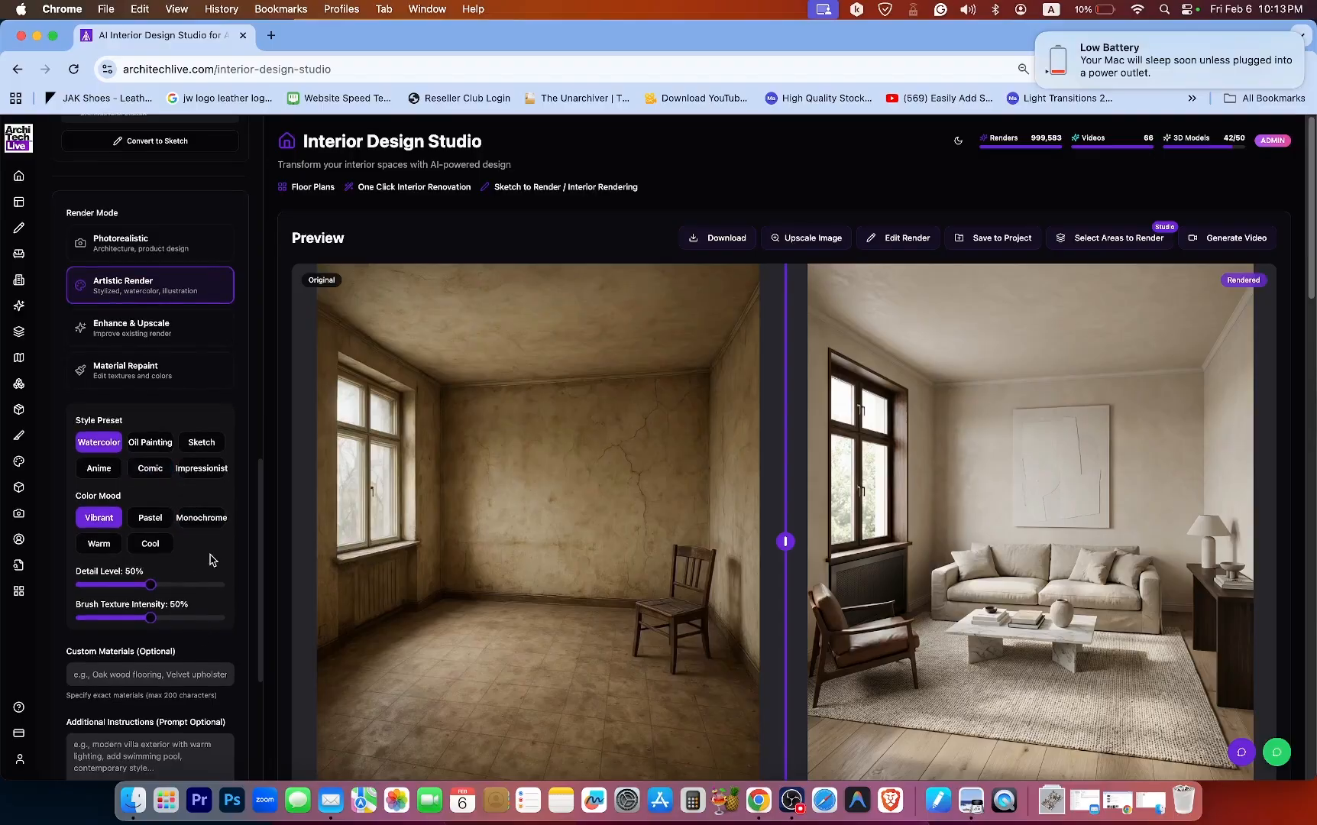
click(137, 333)
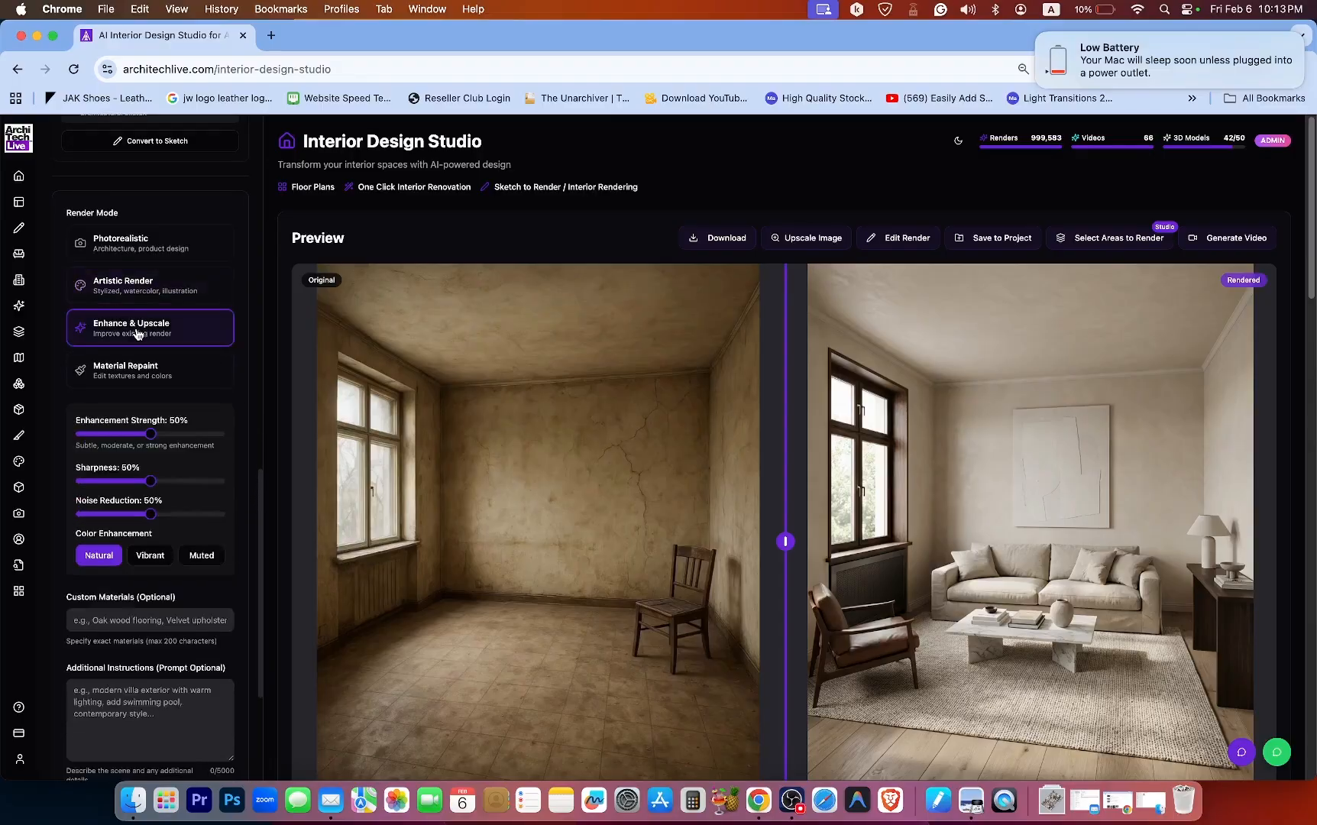
click(121, 379)
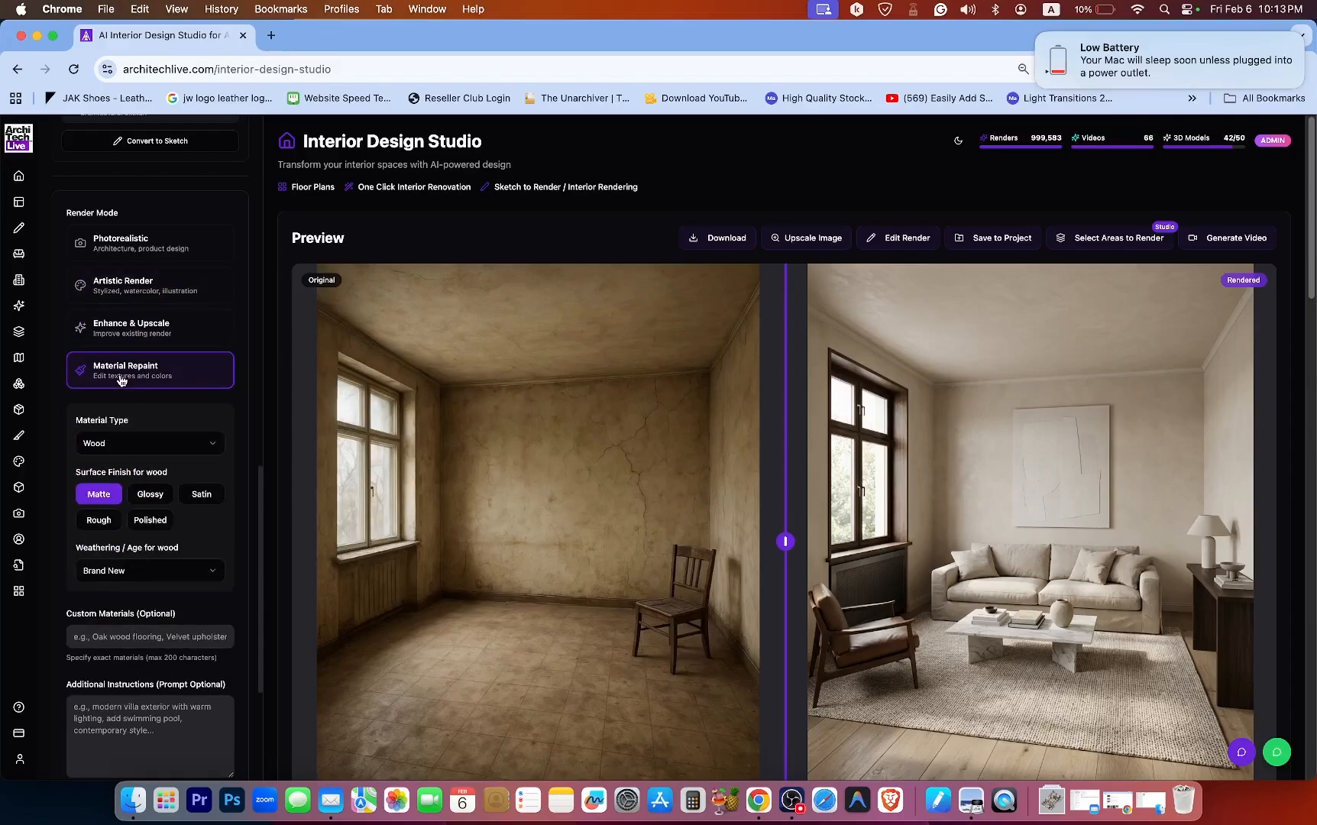
click(186, 331)
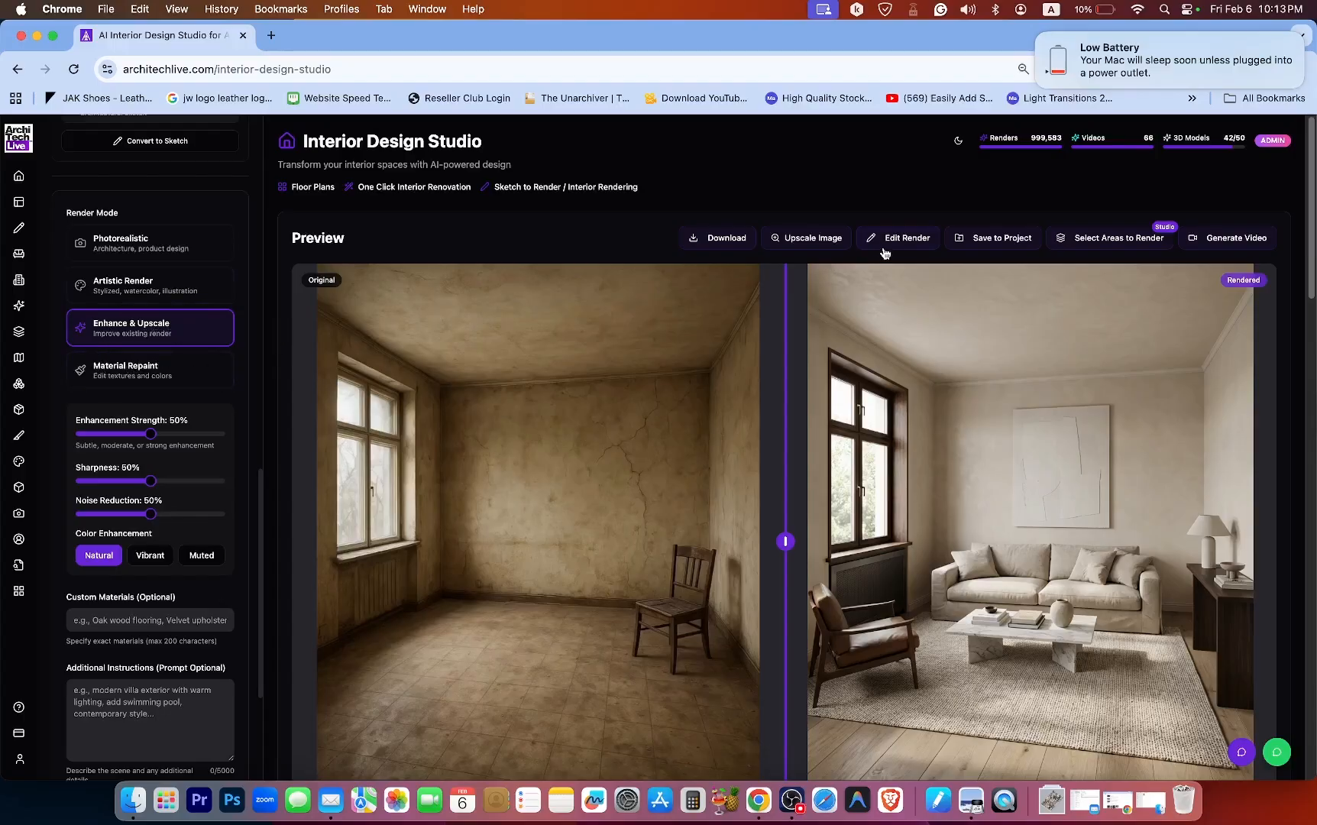
Open the Edit This Render dialog and scroll down to its change-description field.
click(906, 239)
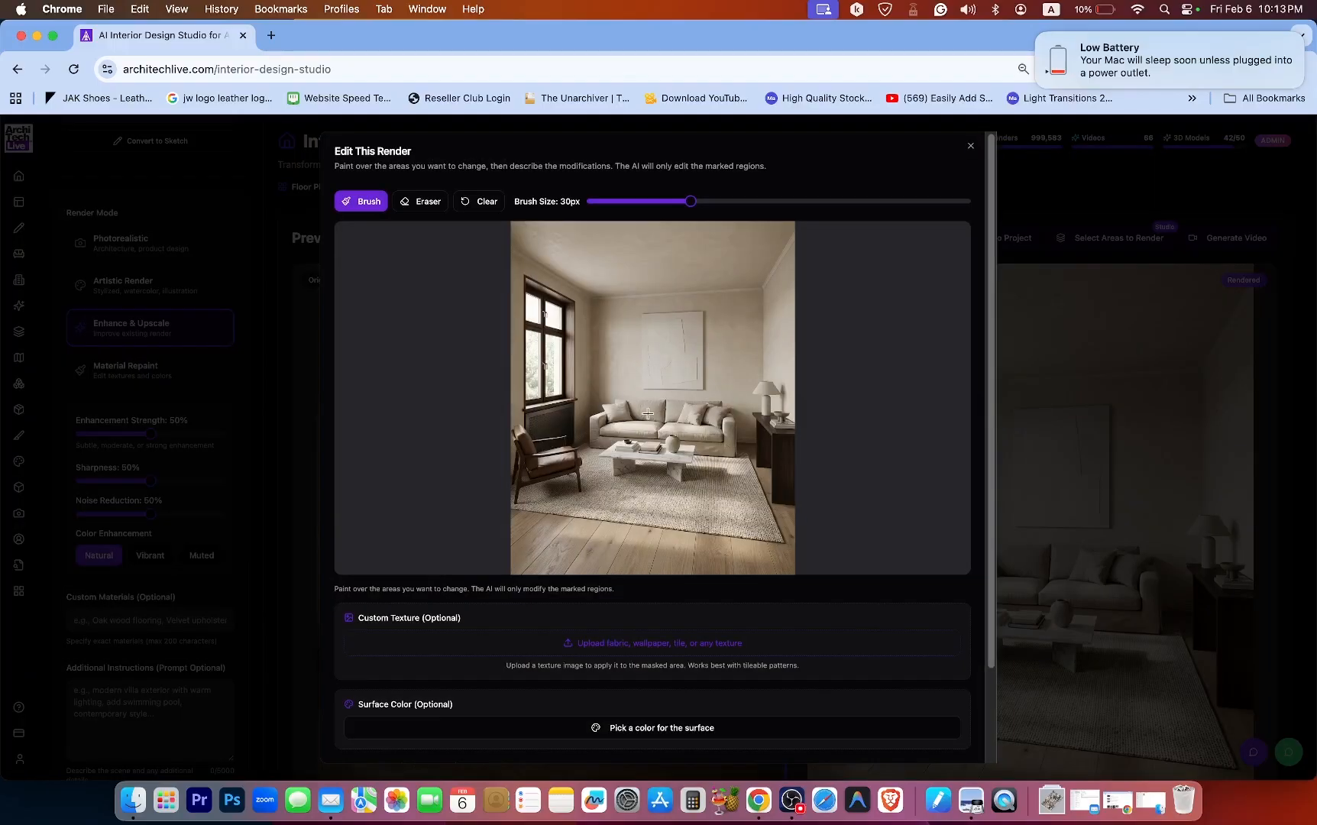
scroll(859, 446, down, 3)
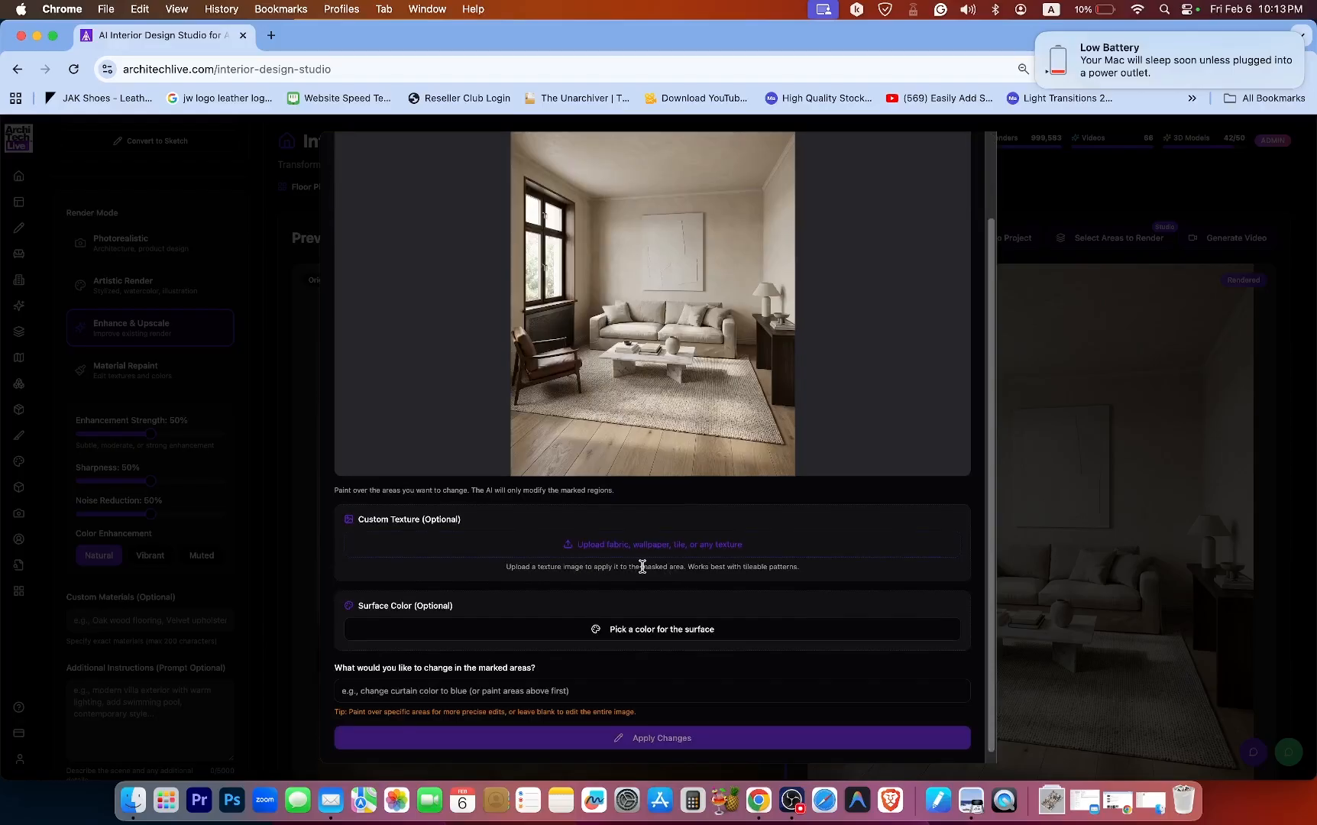
click(537, 692)
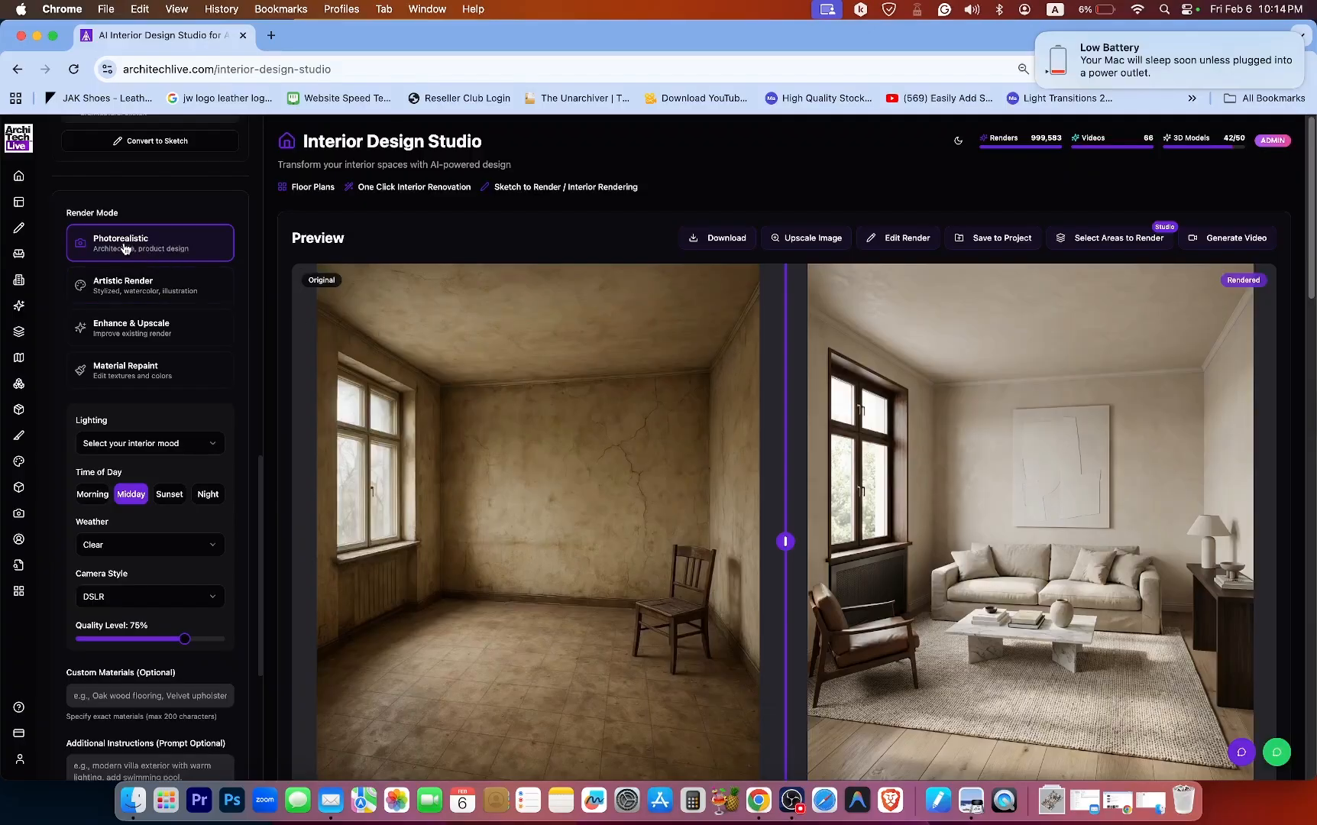
Switch the render mode to Artistic Render and back to Photorealistic.
click(136, 292)
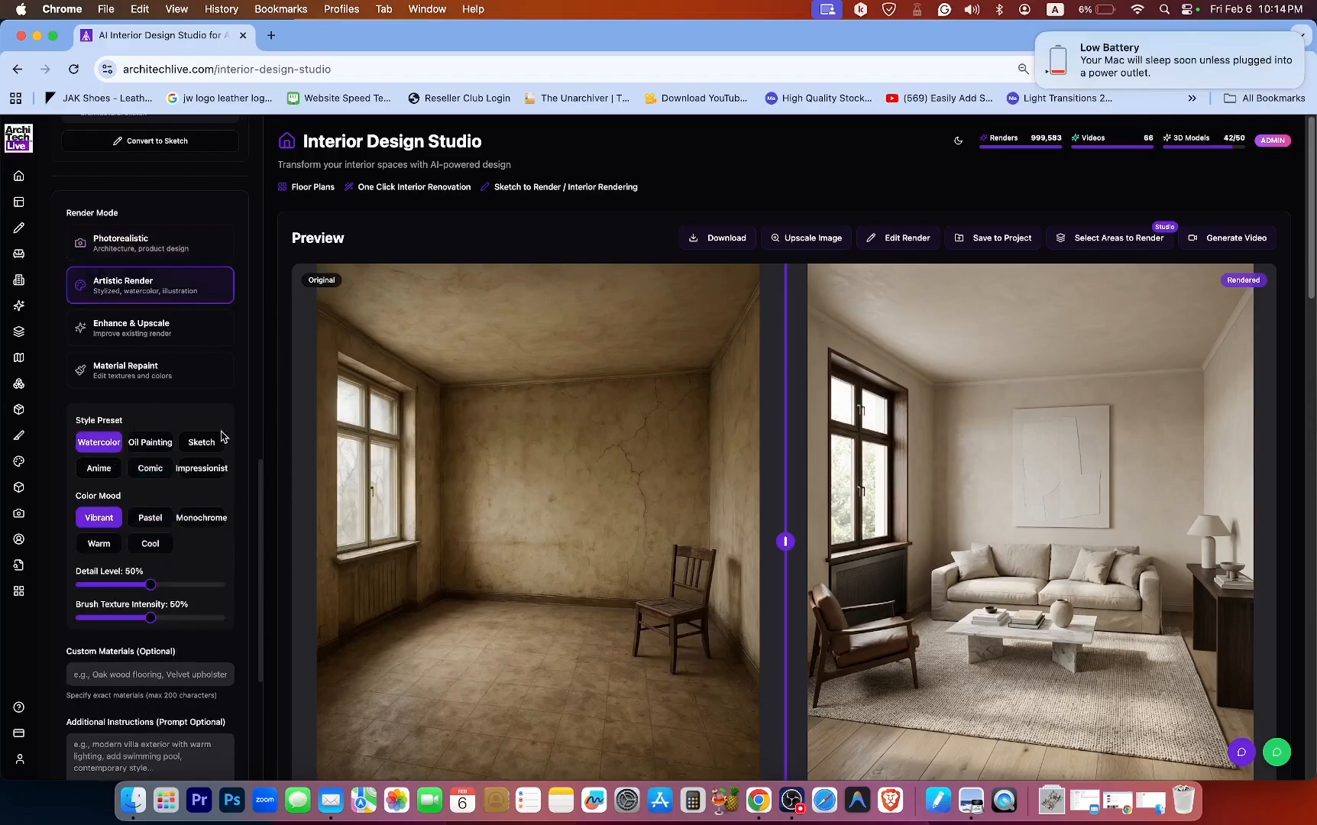
click(139, 250)
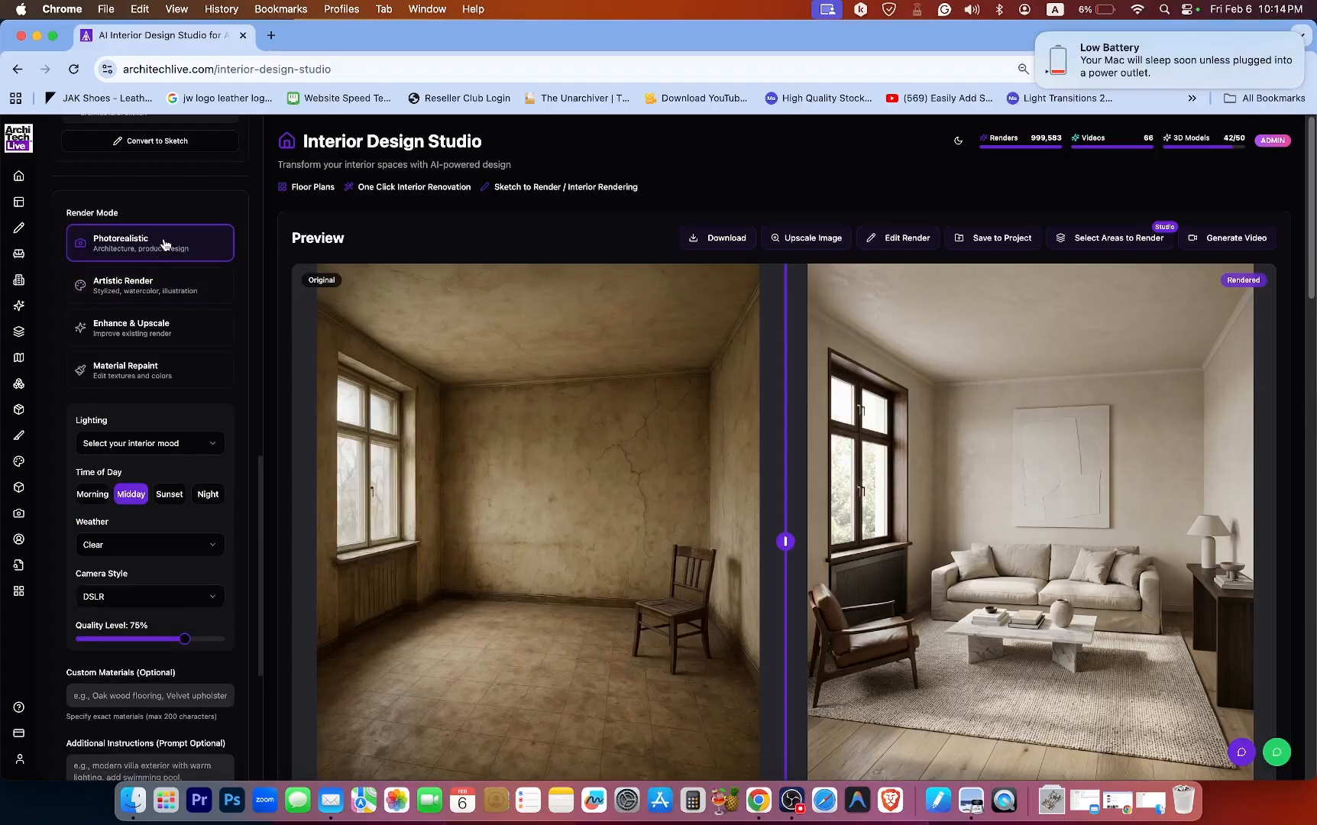
drag(263, 485, 248, 249)
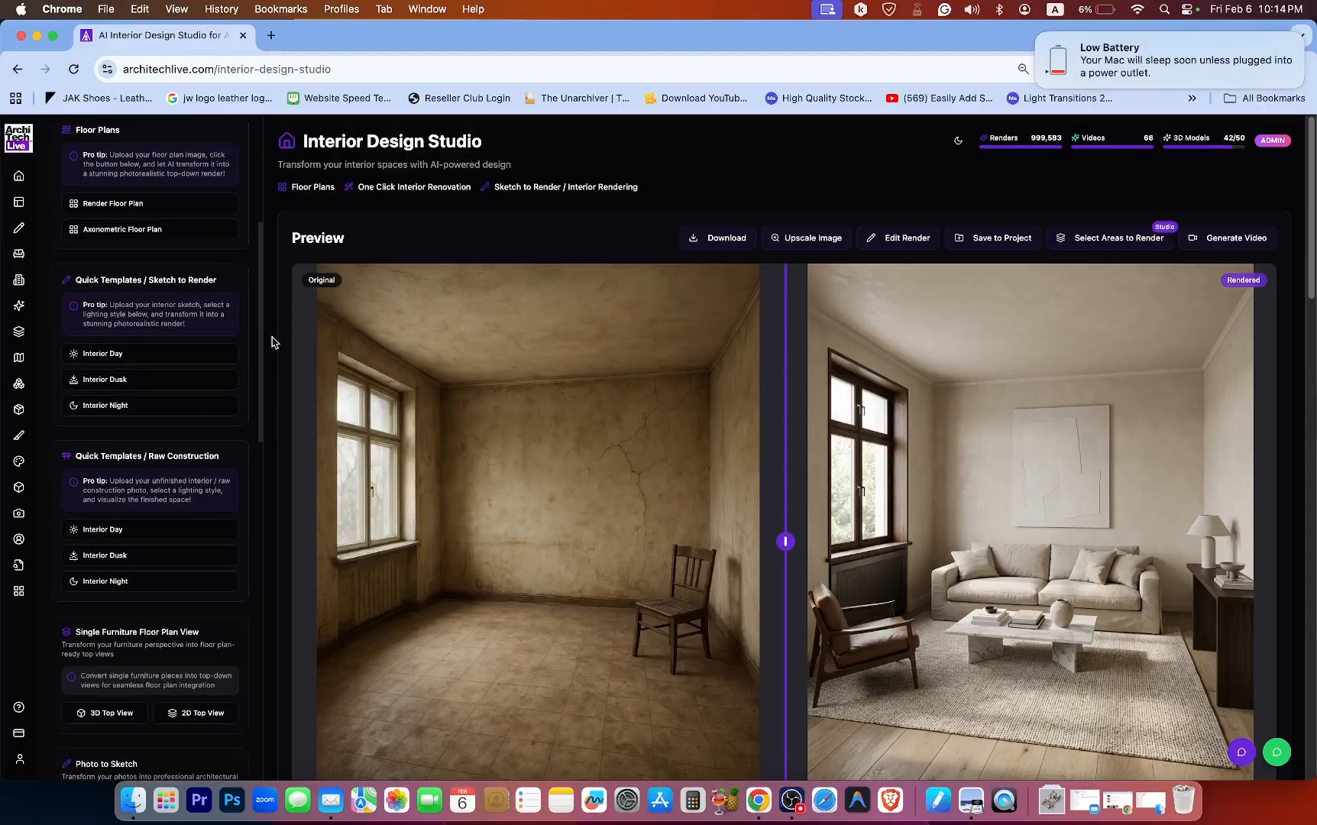
drag(260, 342, 266, 512)
scroll(266, 511, down, 5)
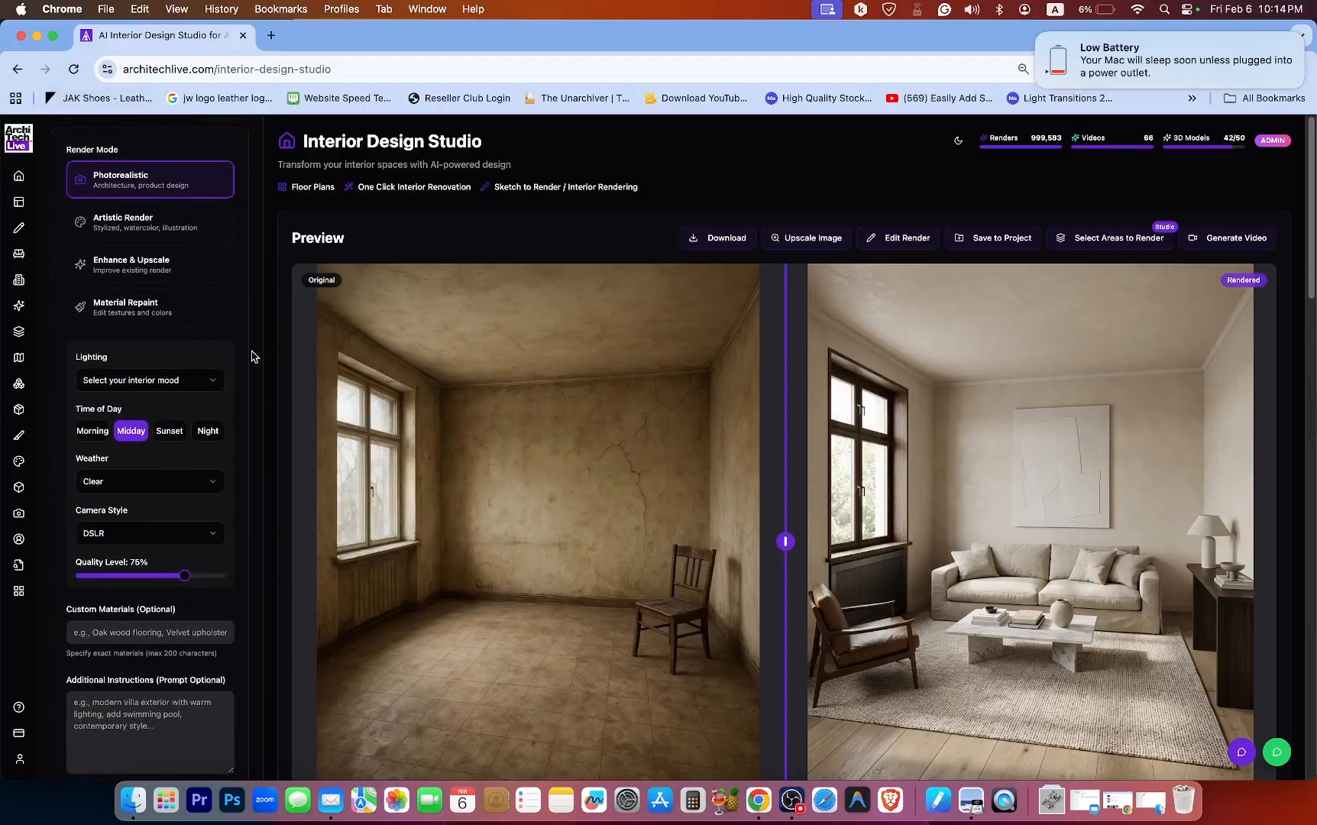
Review the Lighting and Weather dropdown options of the Photorealistic settings.
click(208, 384)
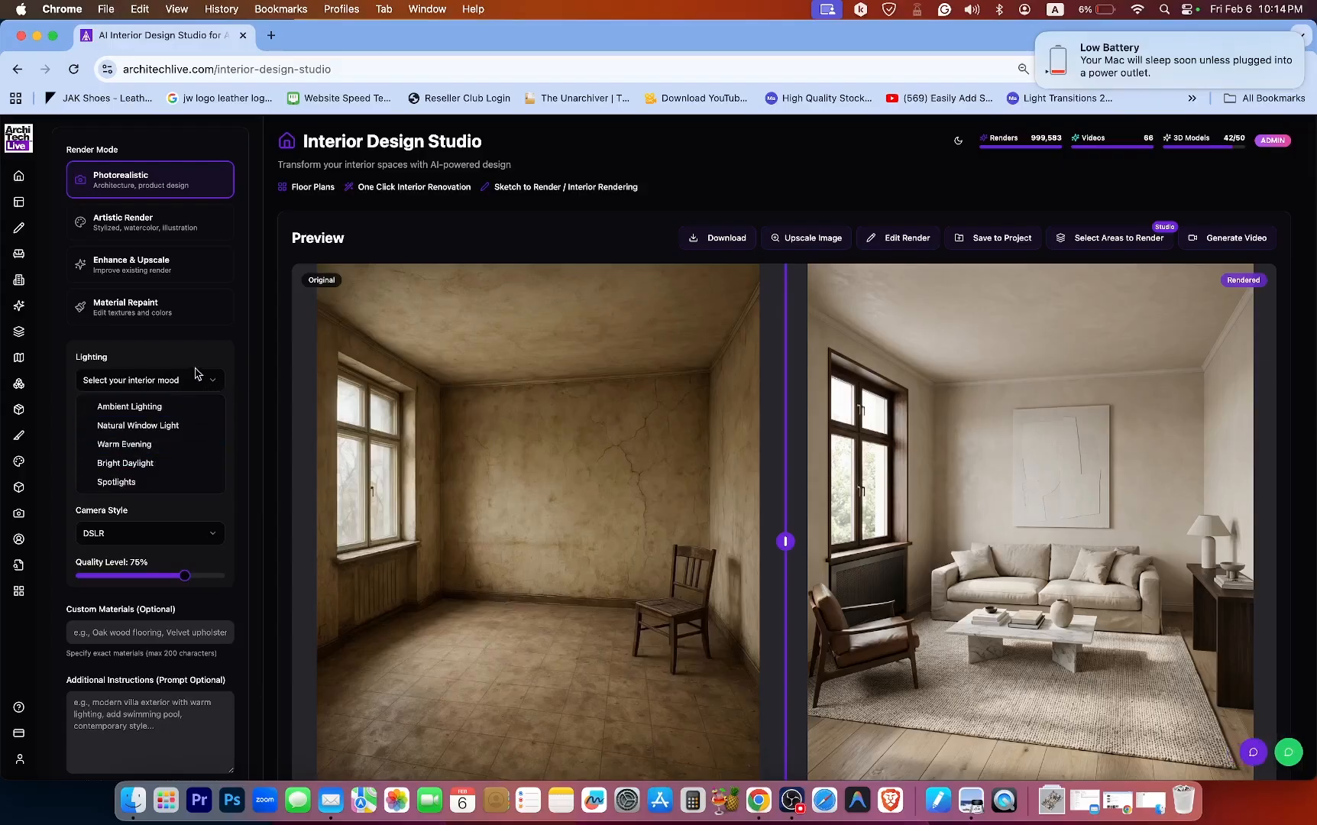
click(236, 341)
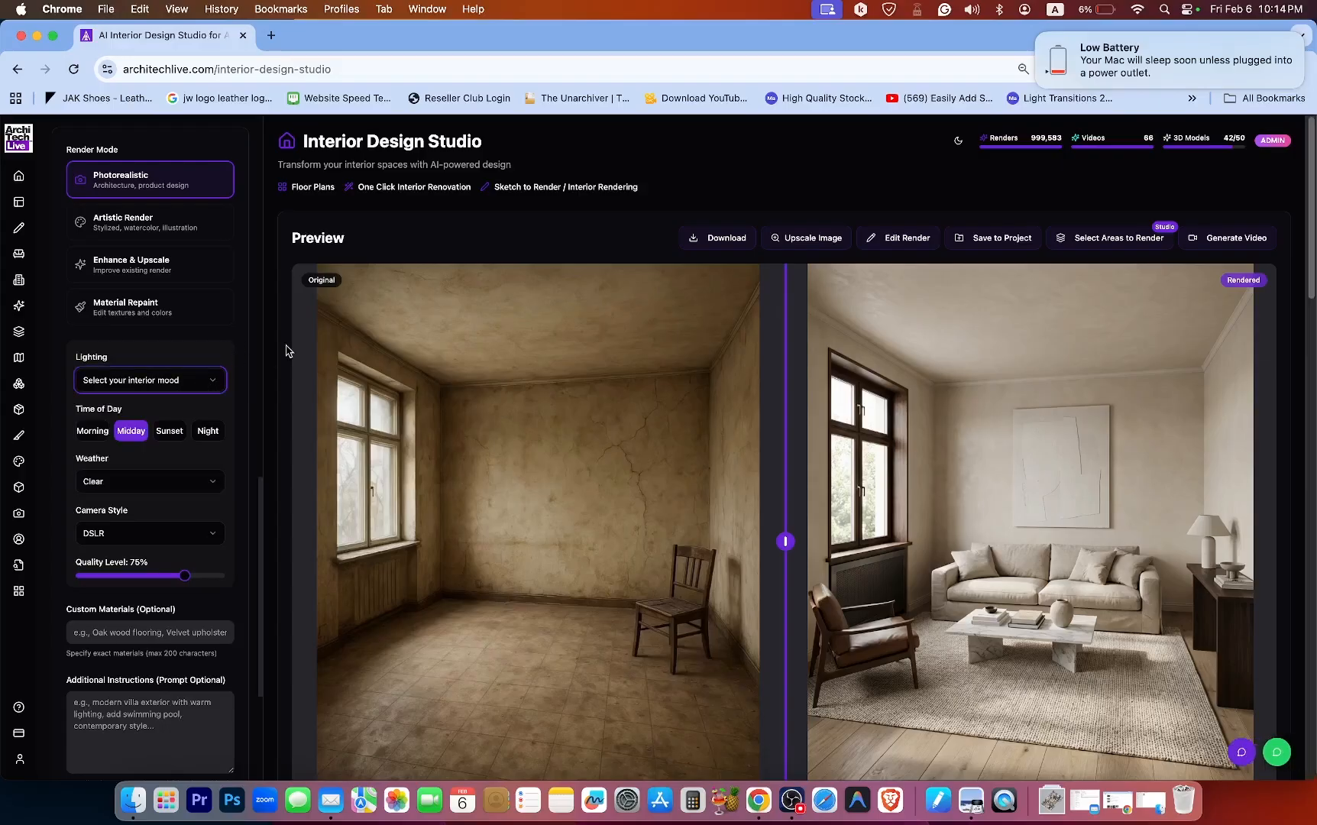
click(181, 484)
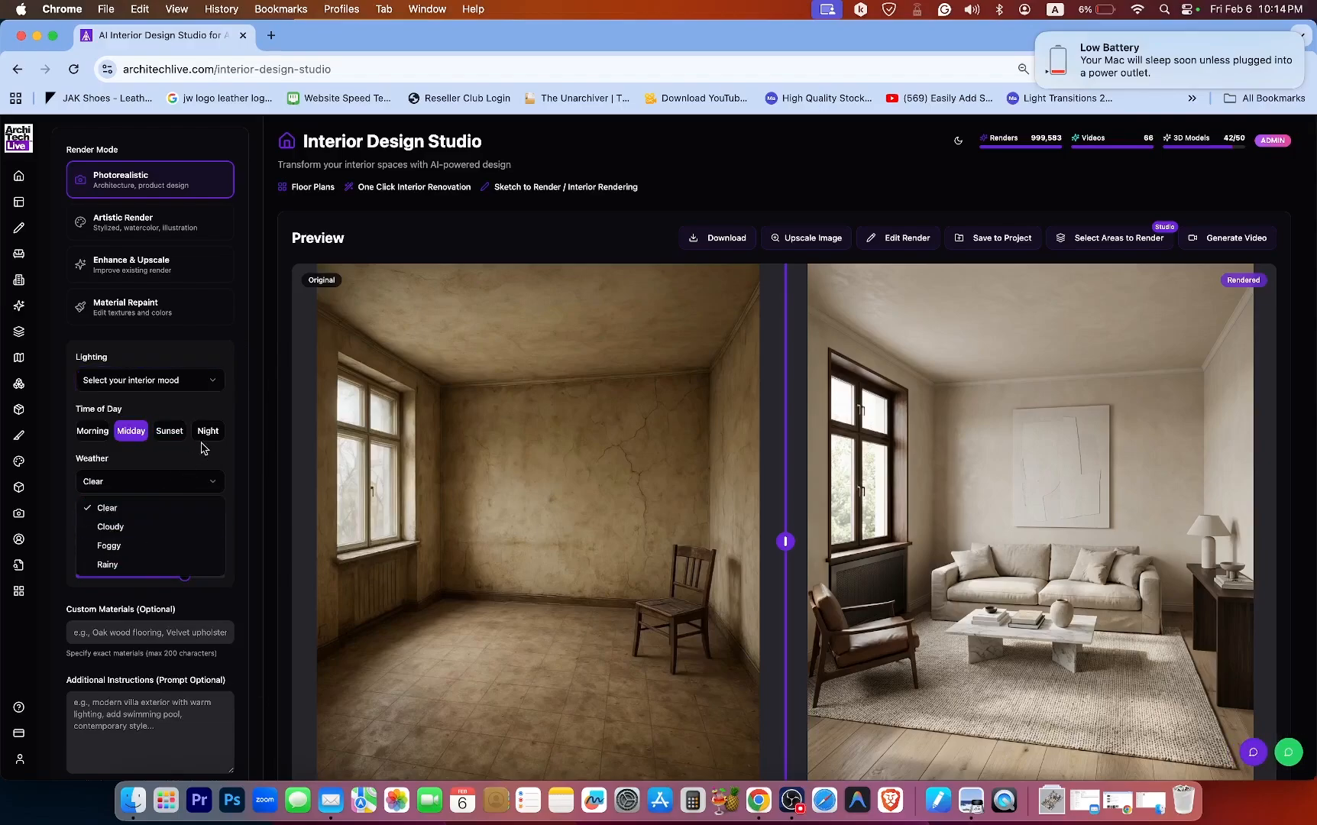
click(239, 450)
Check the Camera Style options and raise the Quality Level to 100%.
scroll(218, 463, down, 2)
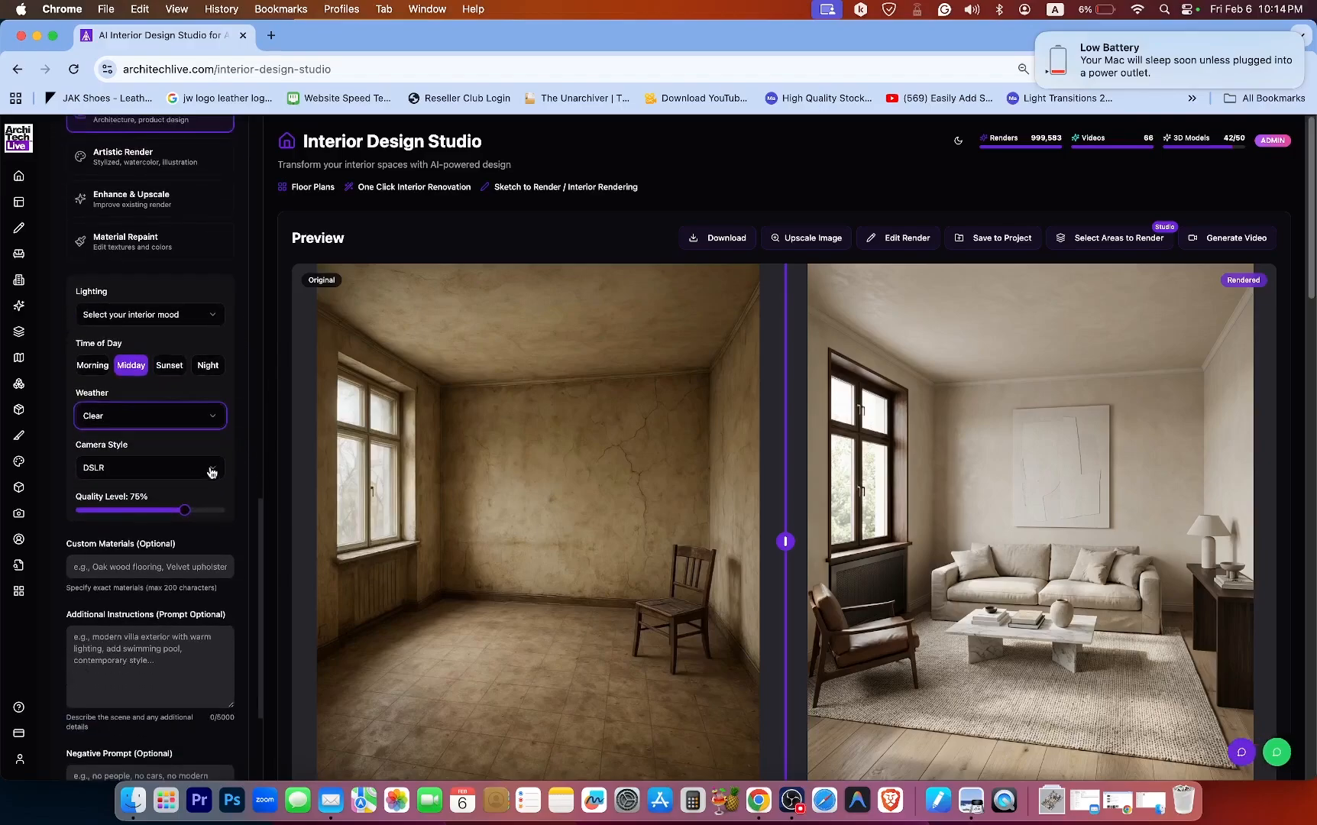
click(200, 472)
click(214, 474)
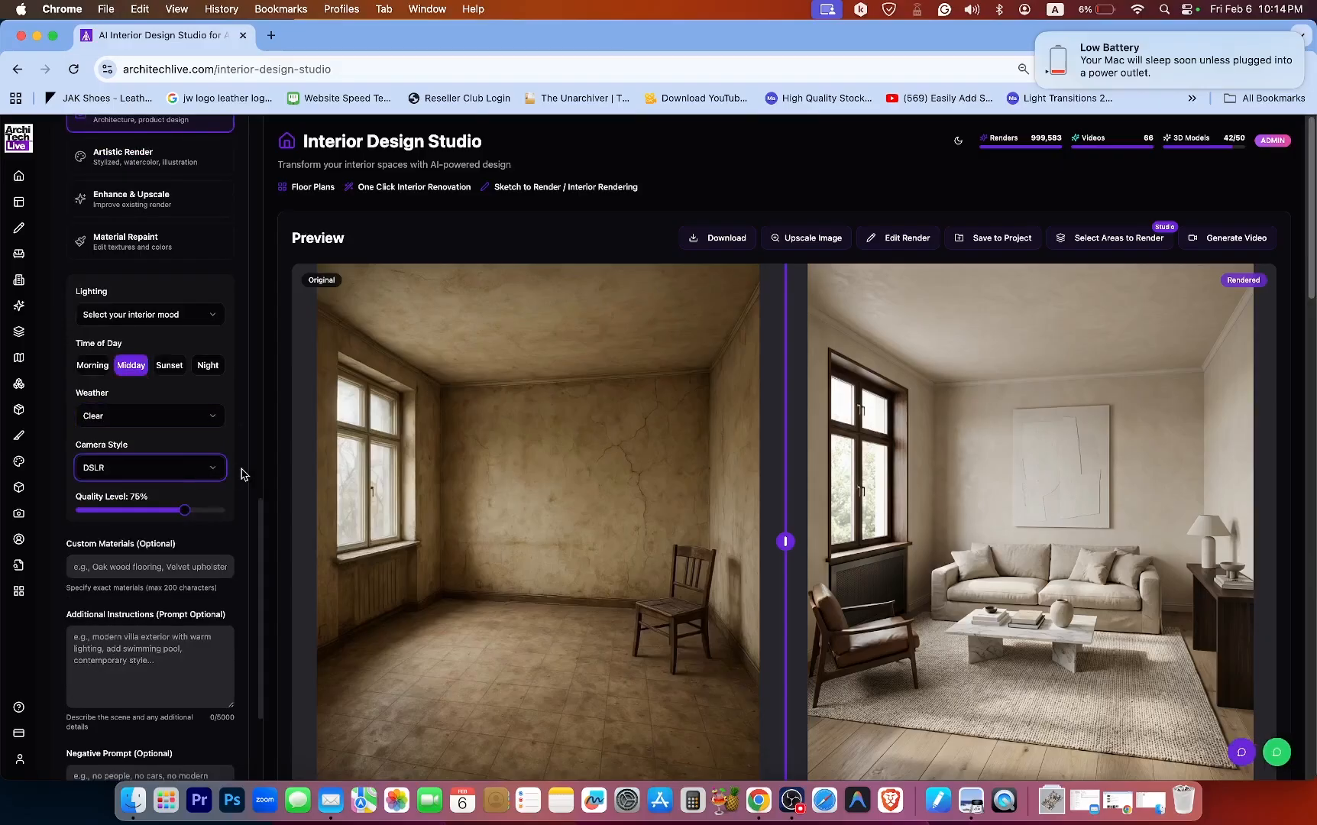
scroll(233, 483, down, 1)
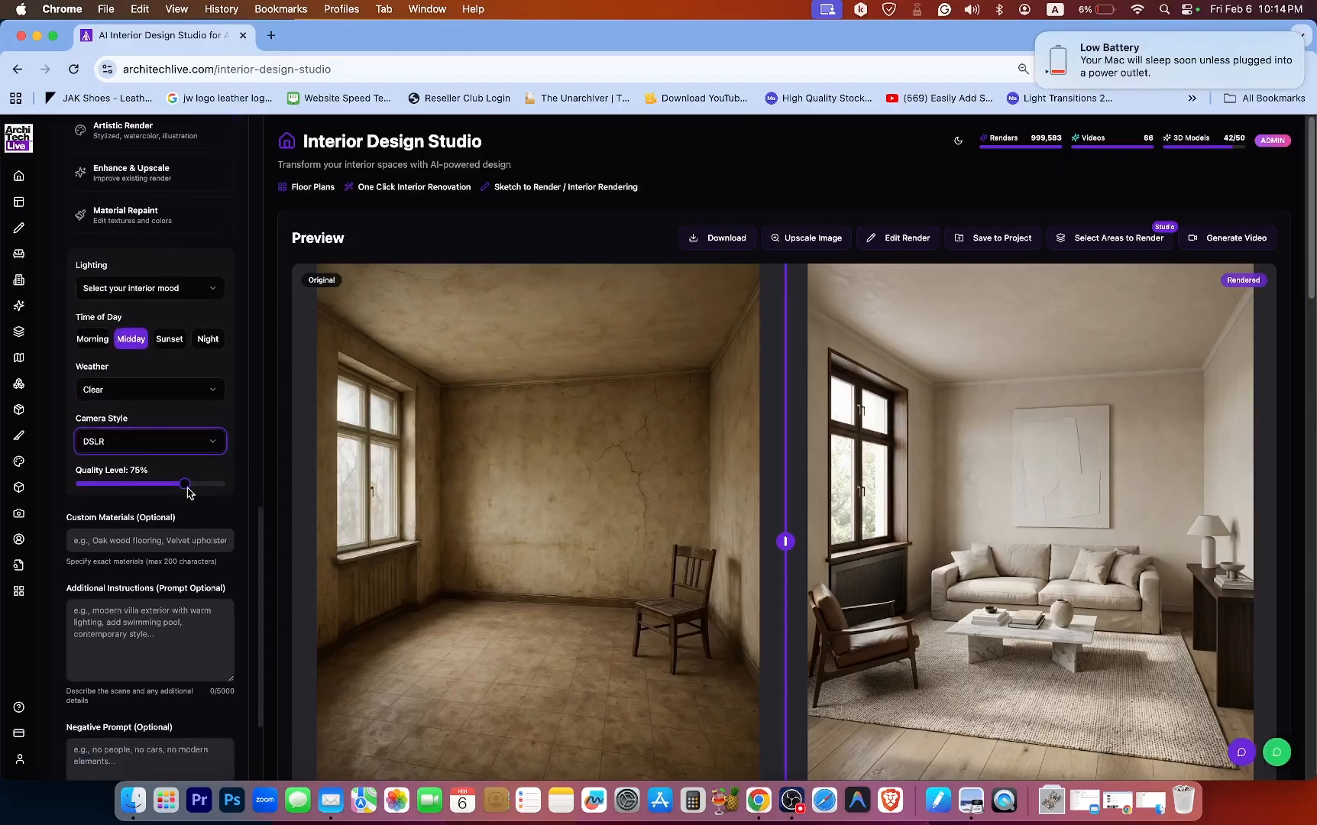
drag(187, 489, 266, 577)
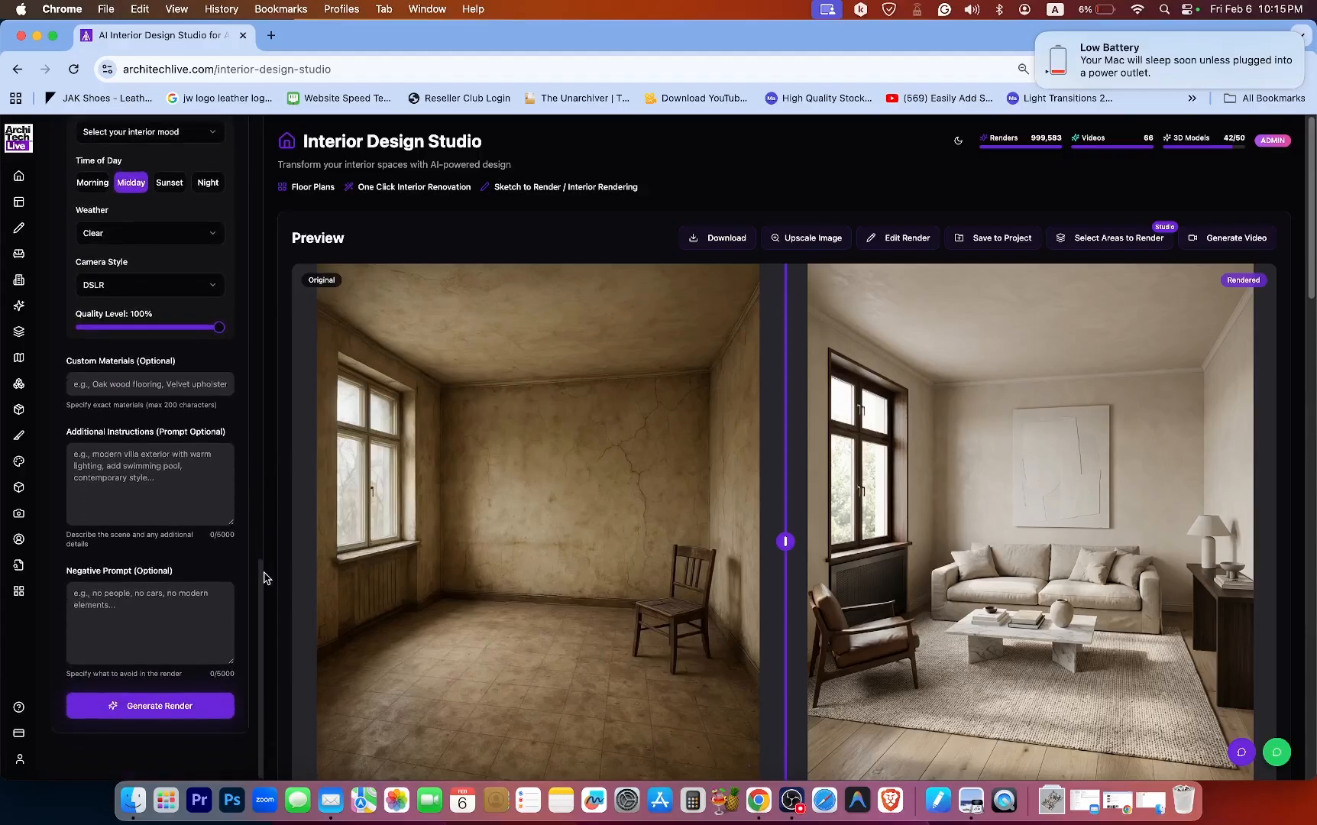
click(138, 455)
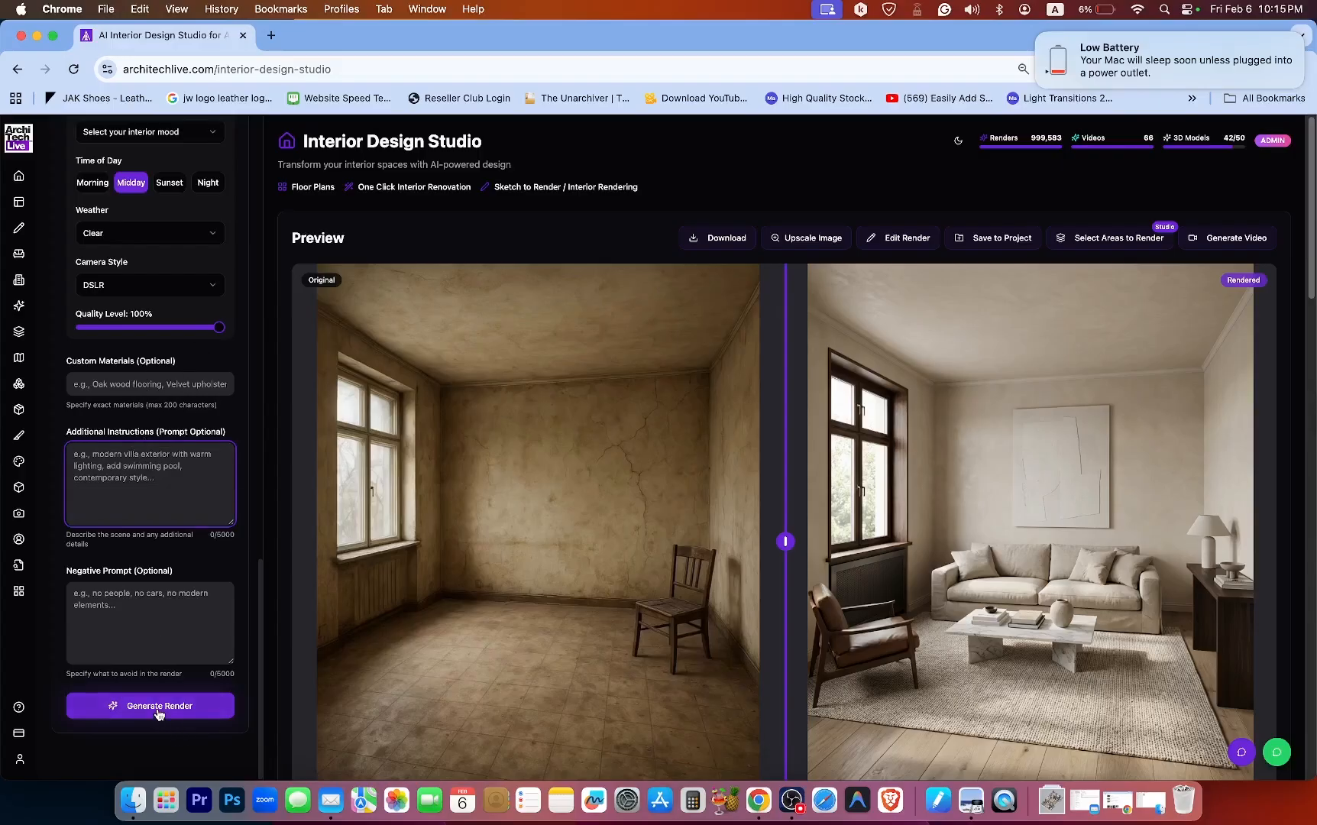
drag(261, 642, 255, 218)
scroll(256, 218, up, 1)
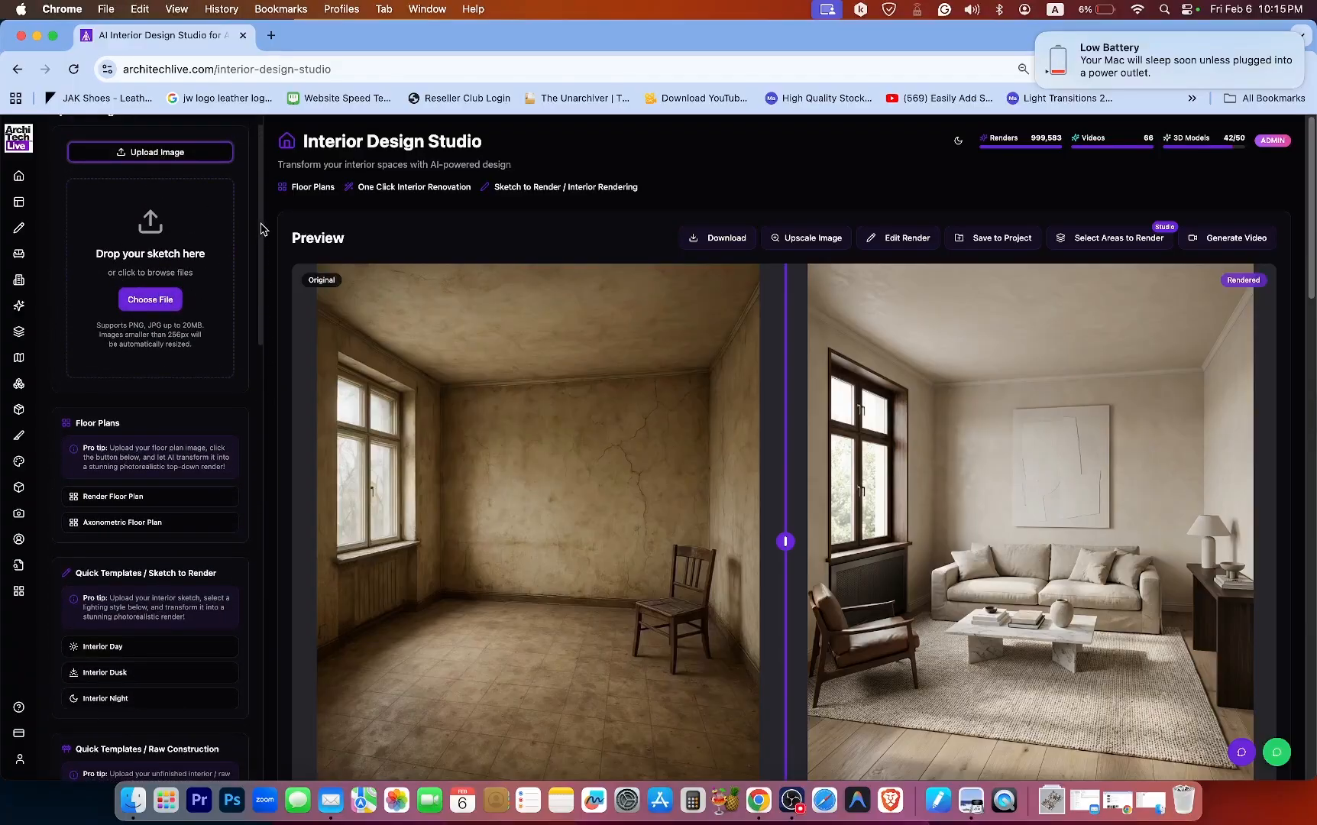
scroll(262, 244, down, 10)
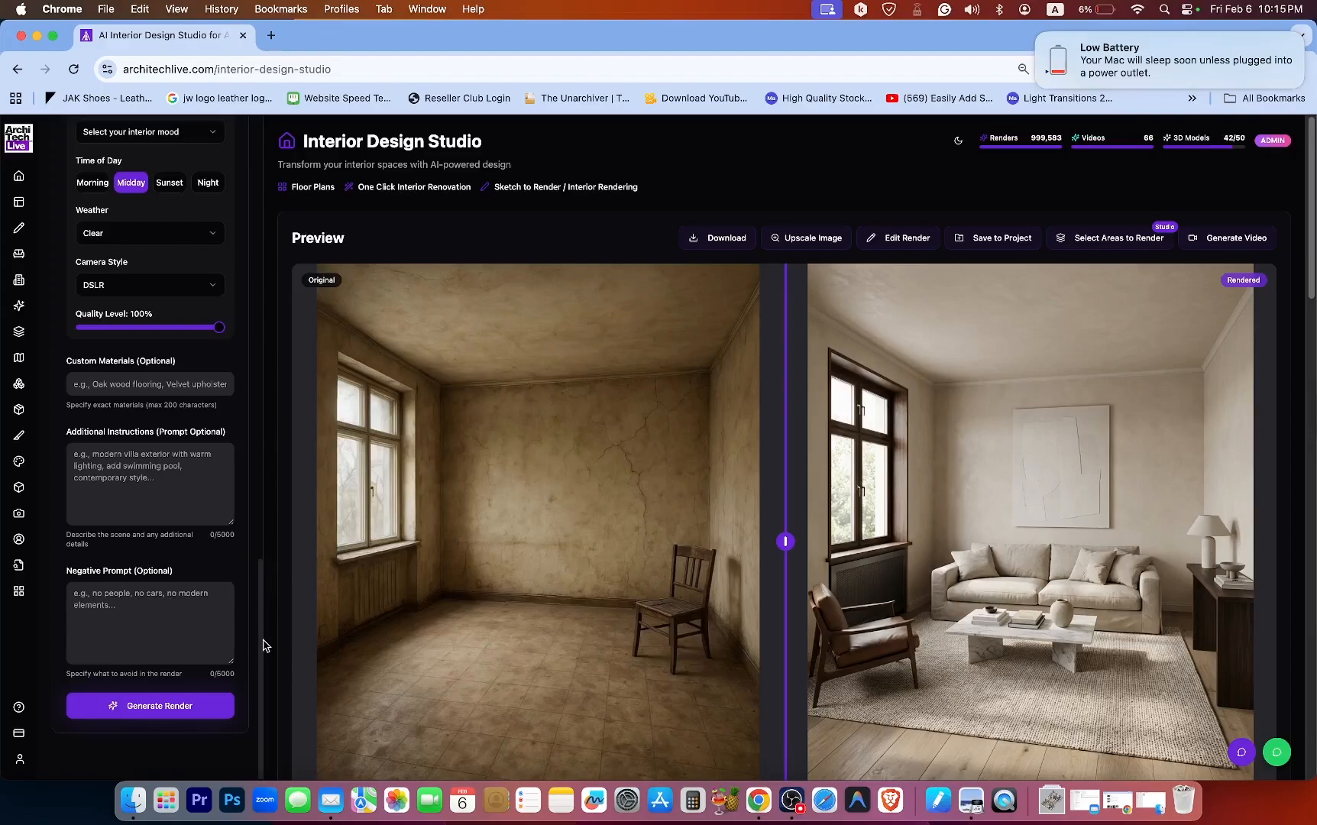
drag(260, 647, 263, 202)
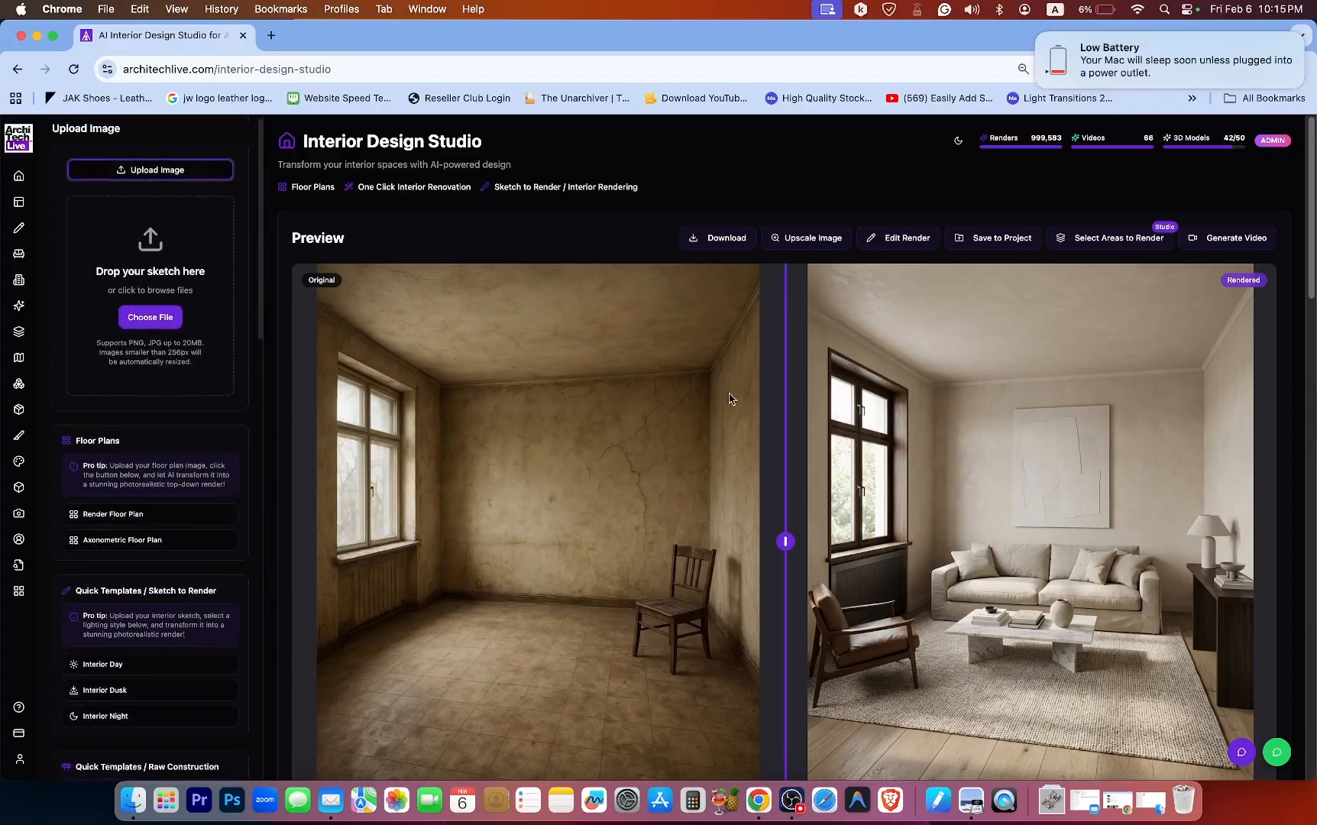
Load the dim reading-nook render from Render History into the preview.
scroll(736, 405, down, 15)
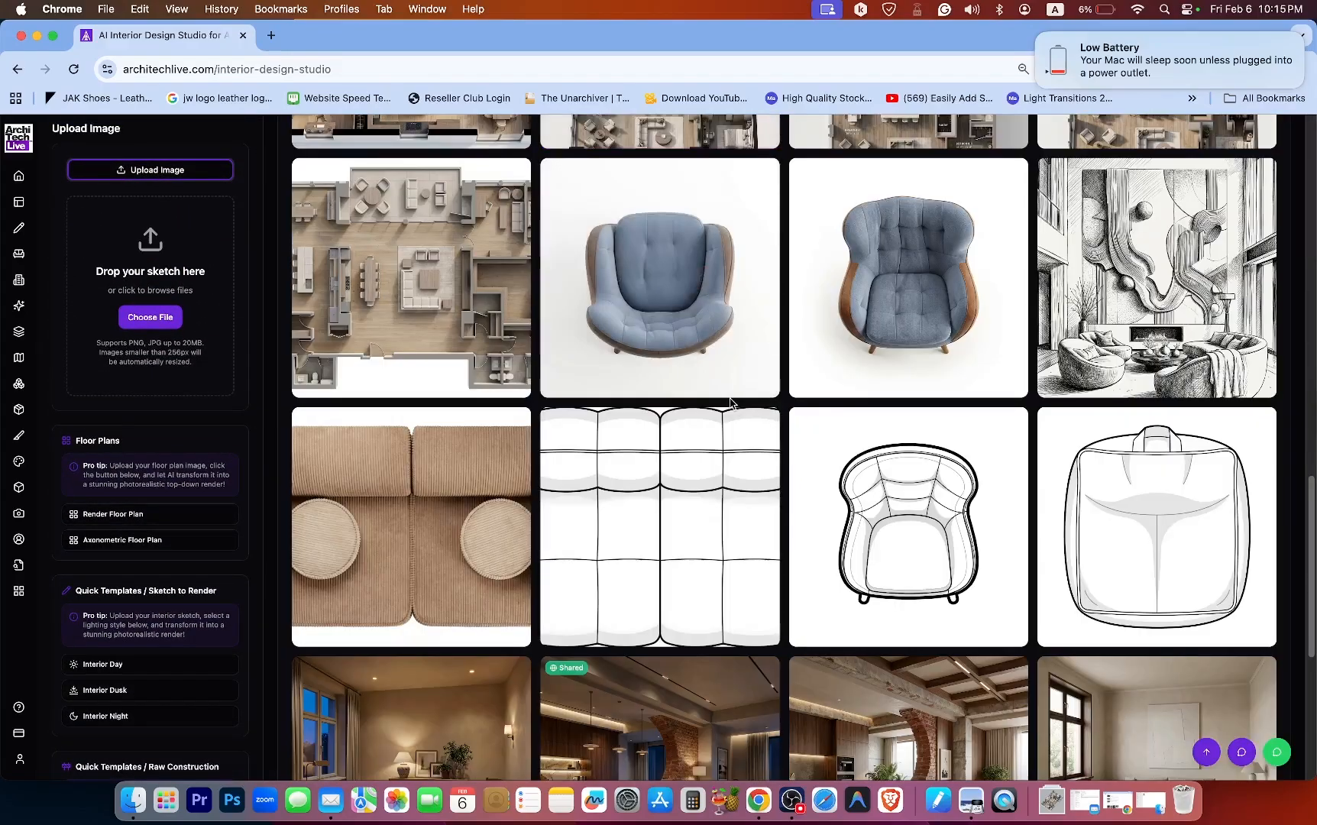
scroll(697, 402, up, 2)
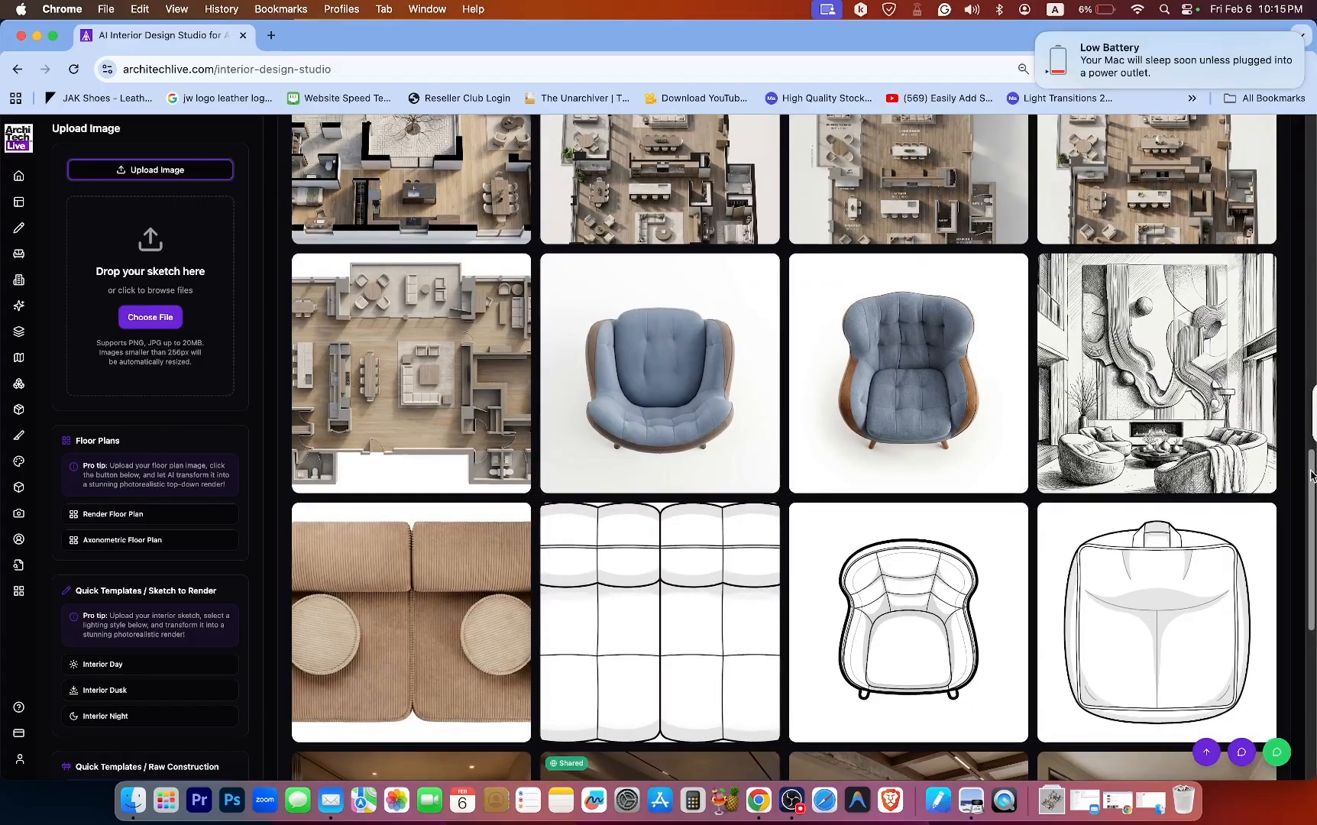
drag(1311, 475, 1304, 644)
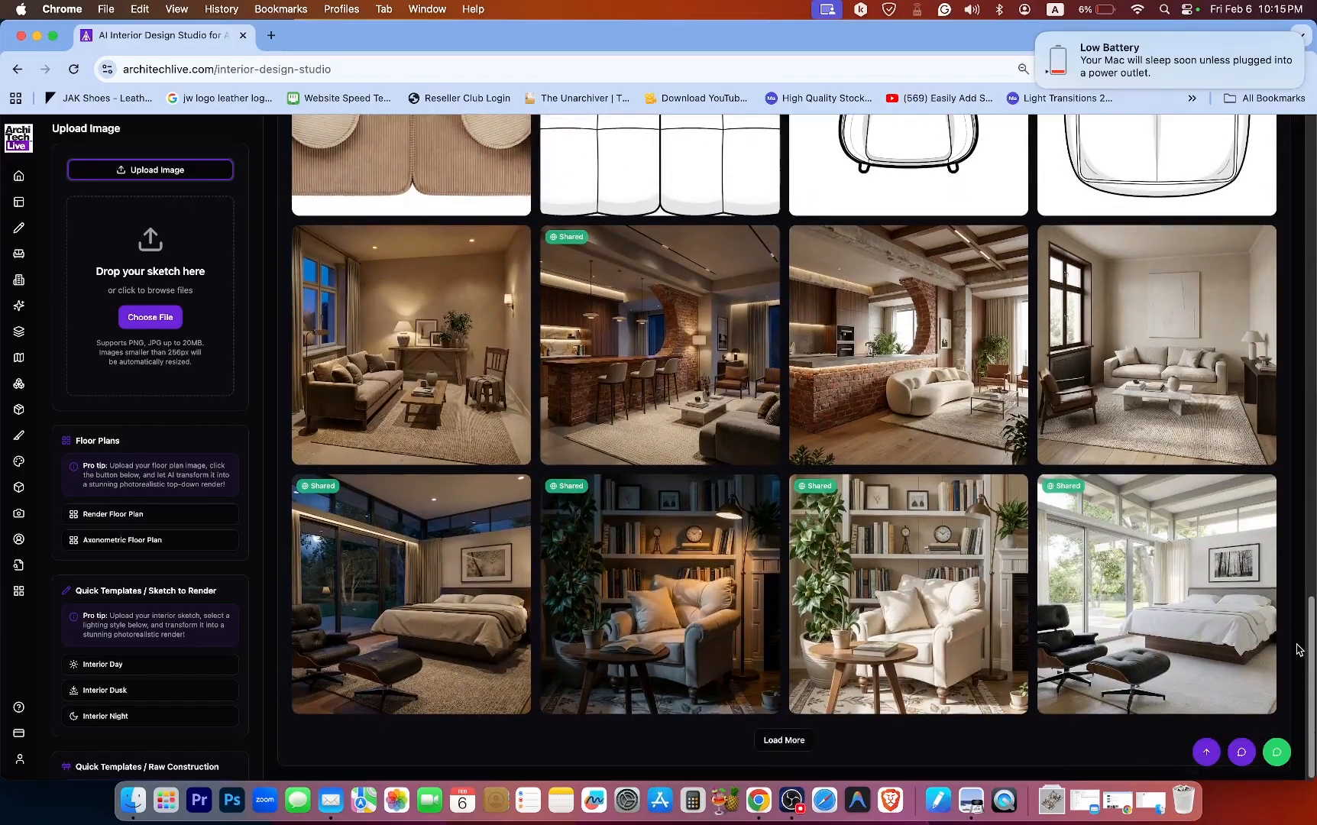
click(664, 534)
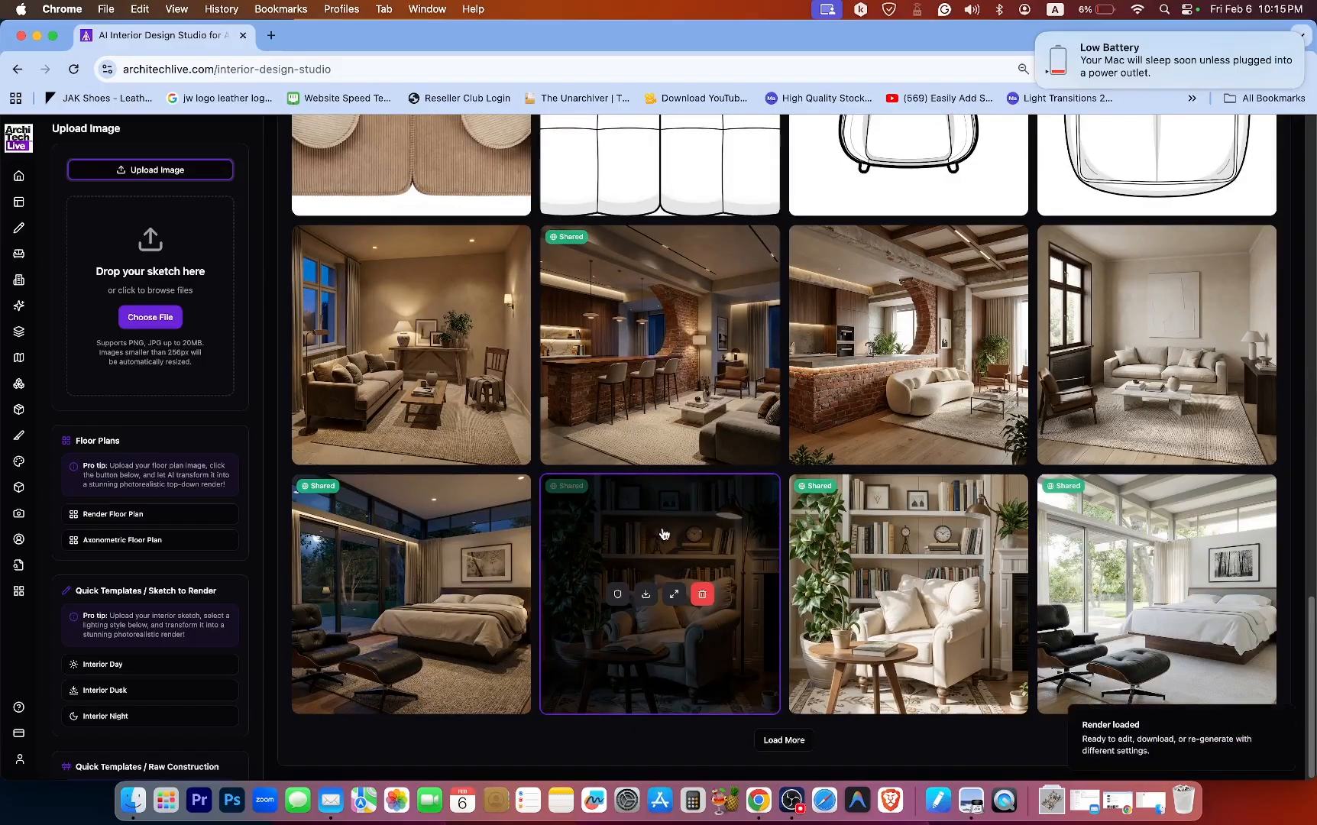
Return to the top of the page to view the loaded reading-nook render in the preview.
drag(1314, 634, 1305, 288)
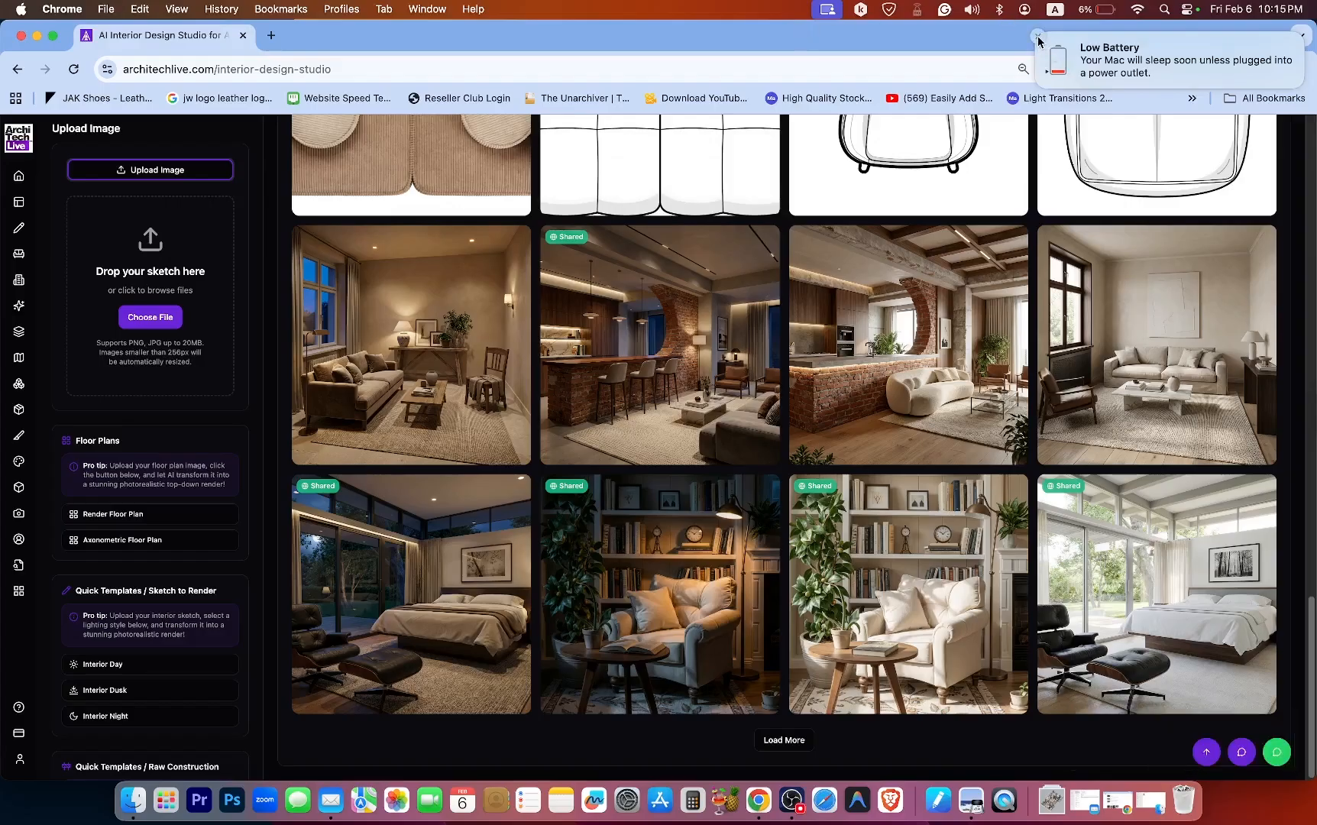
click(1037, 36)
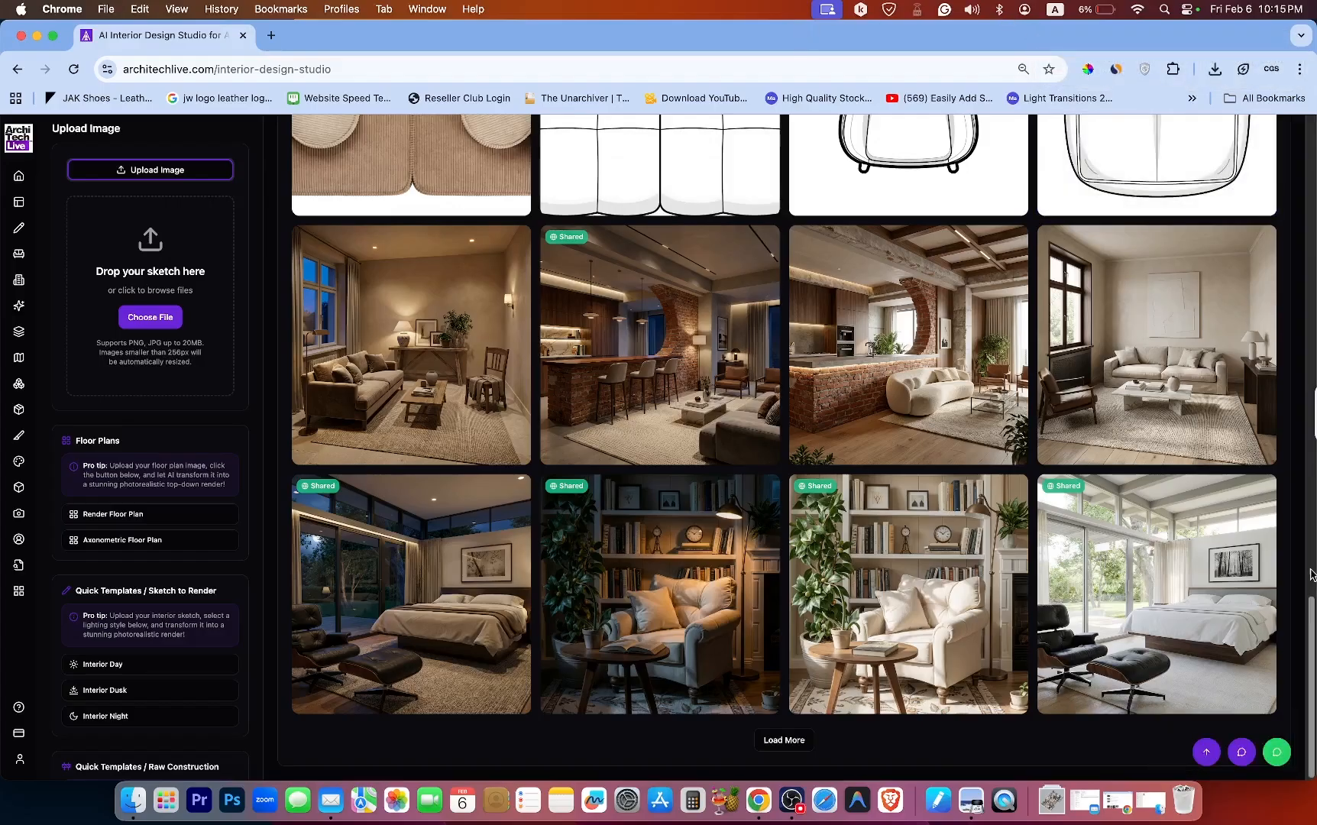
drag(1311, 608, 1273, 79)
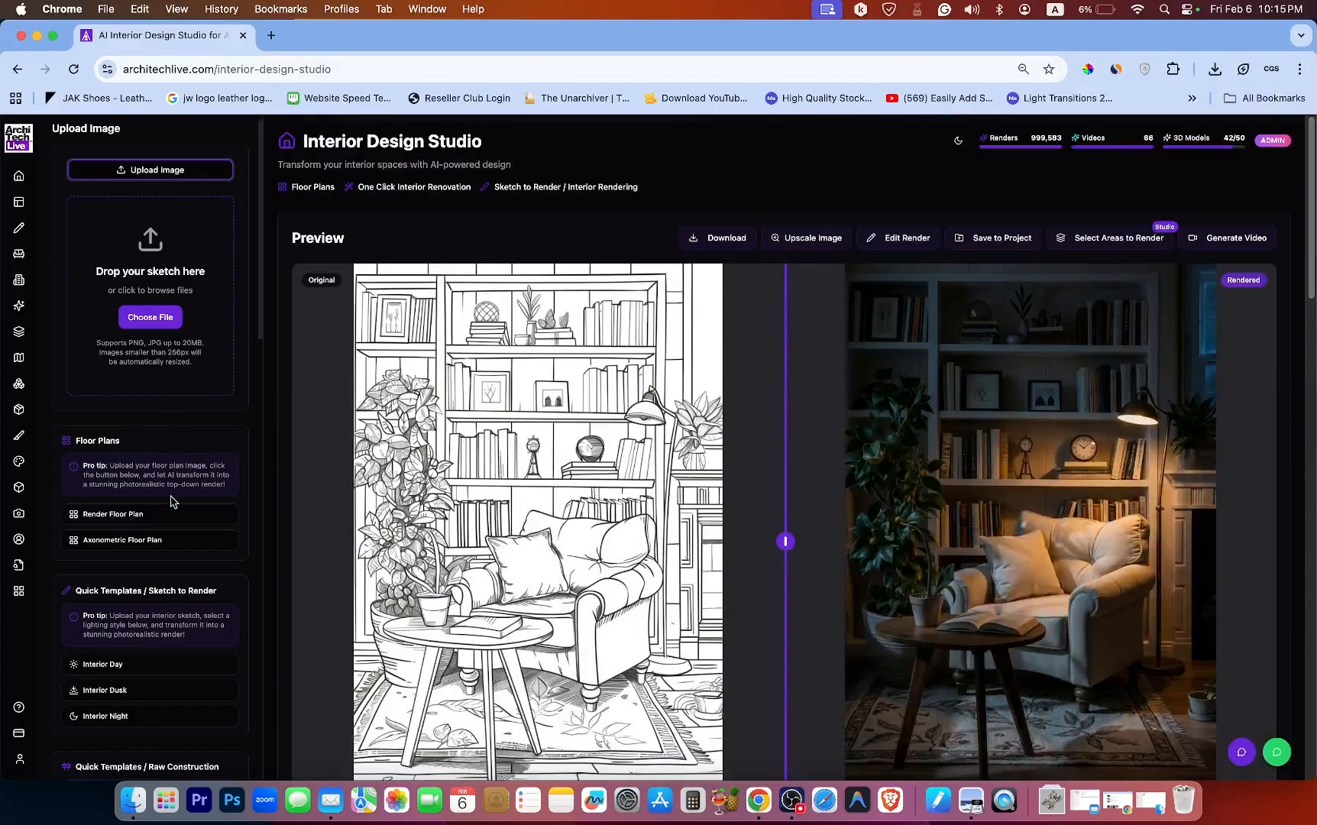
Examine the sketch original and rendered reading nook side by side in the preview.
scroll(161, 492, down, 1)
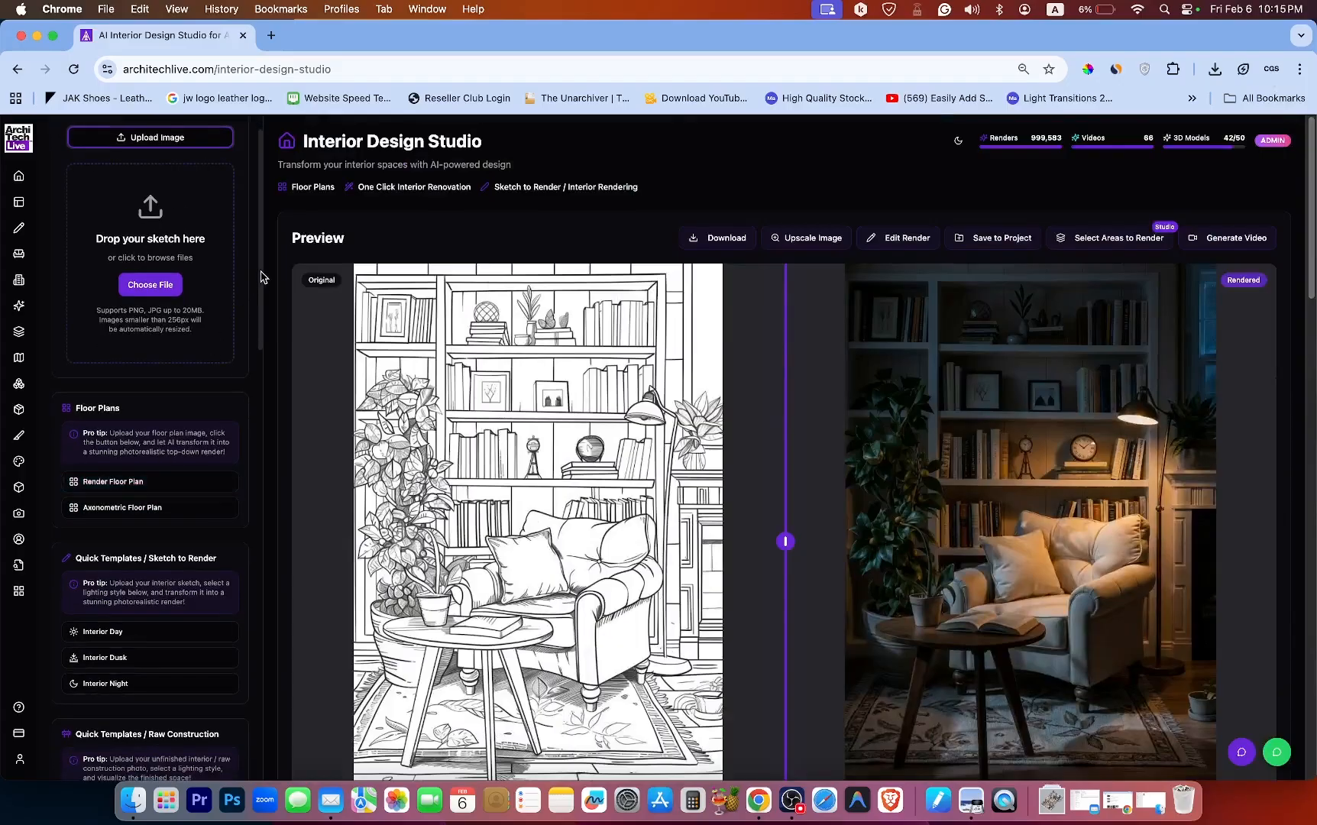
mouse_move(261, 277)
mouse_down()
mouse_move(262, 520)
mouse_move(258, 264)
mouse_up()
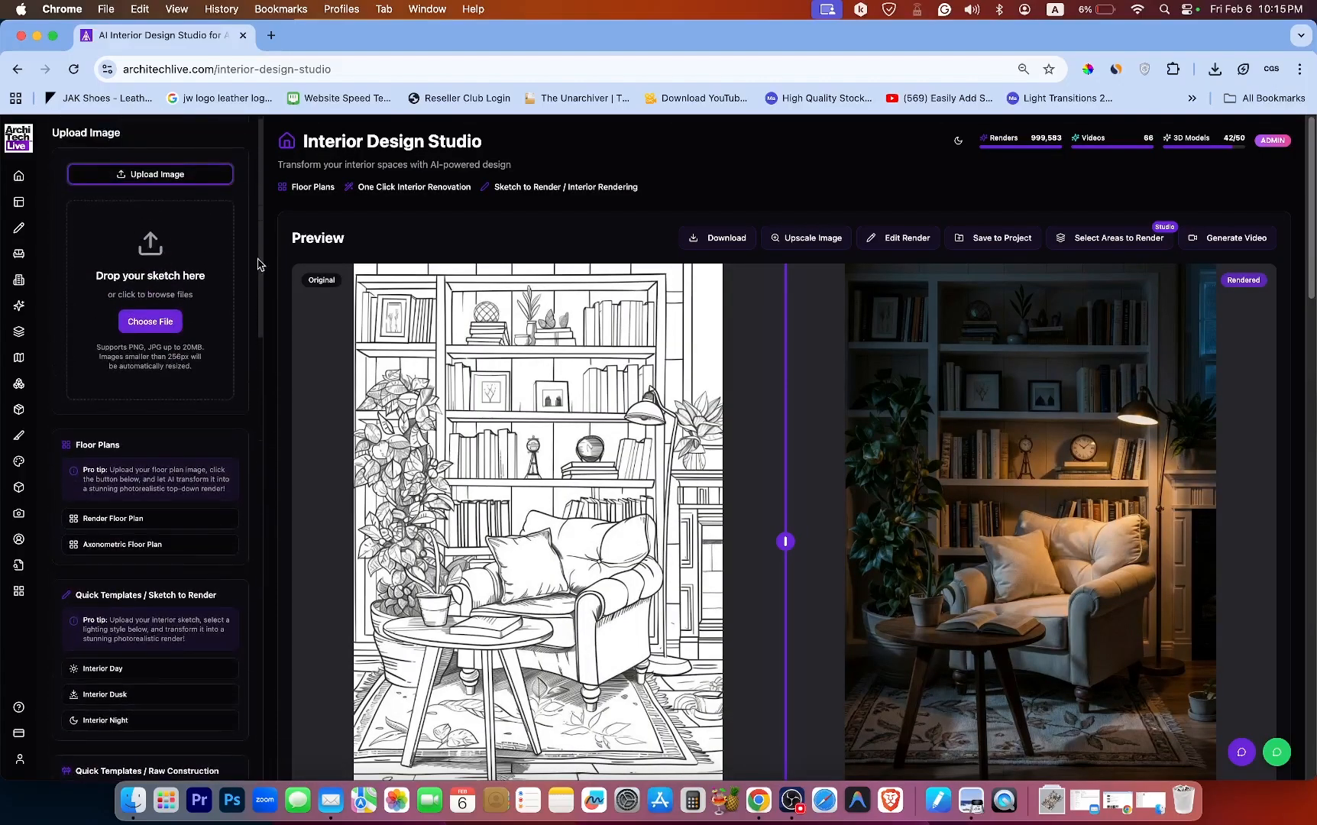
scroll(714, 405, down, 5)
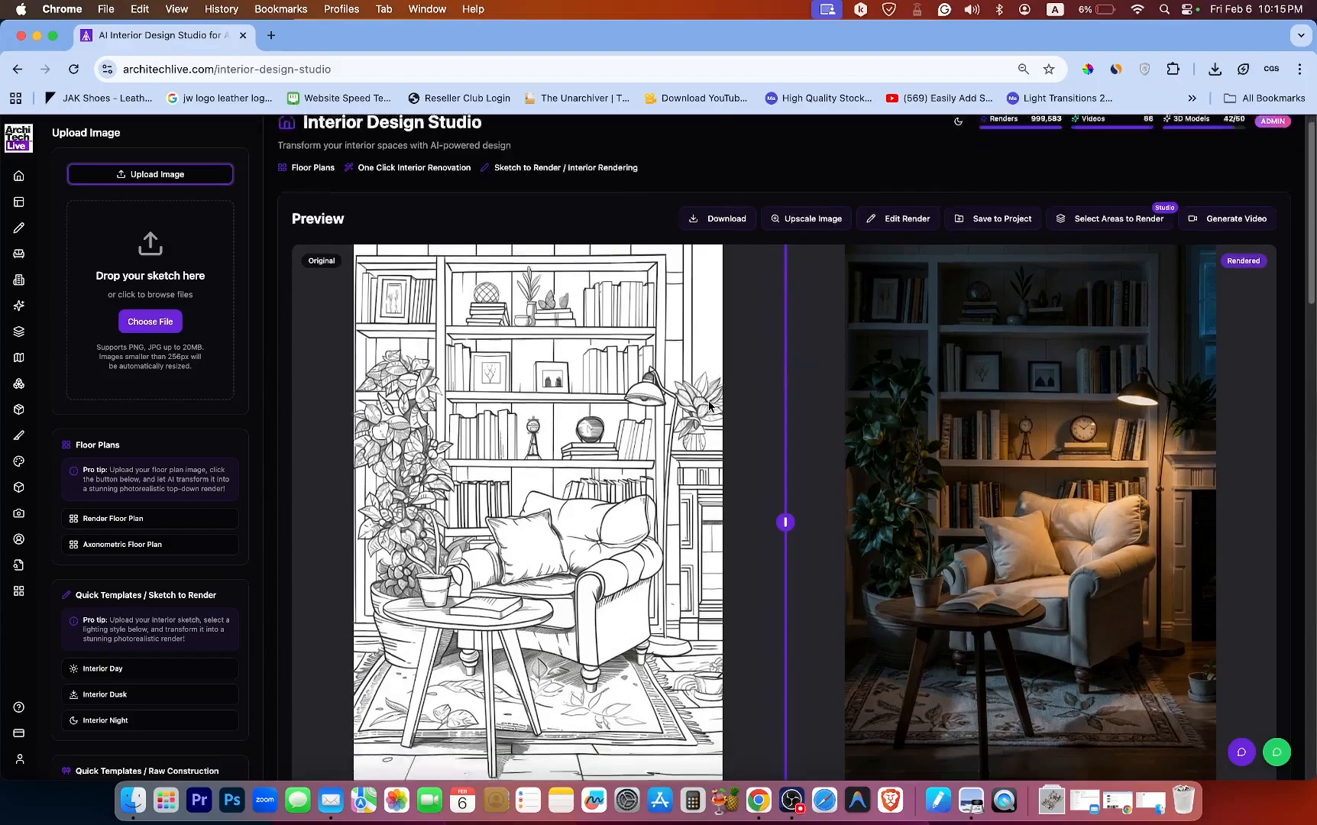
scroll(619, 399, up, 2)
scroll(619, 399, up, 1)
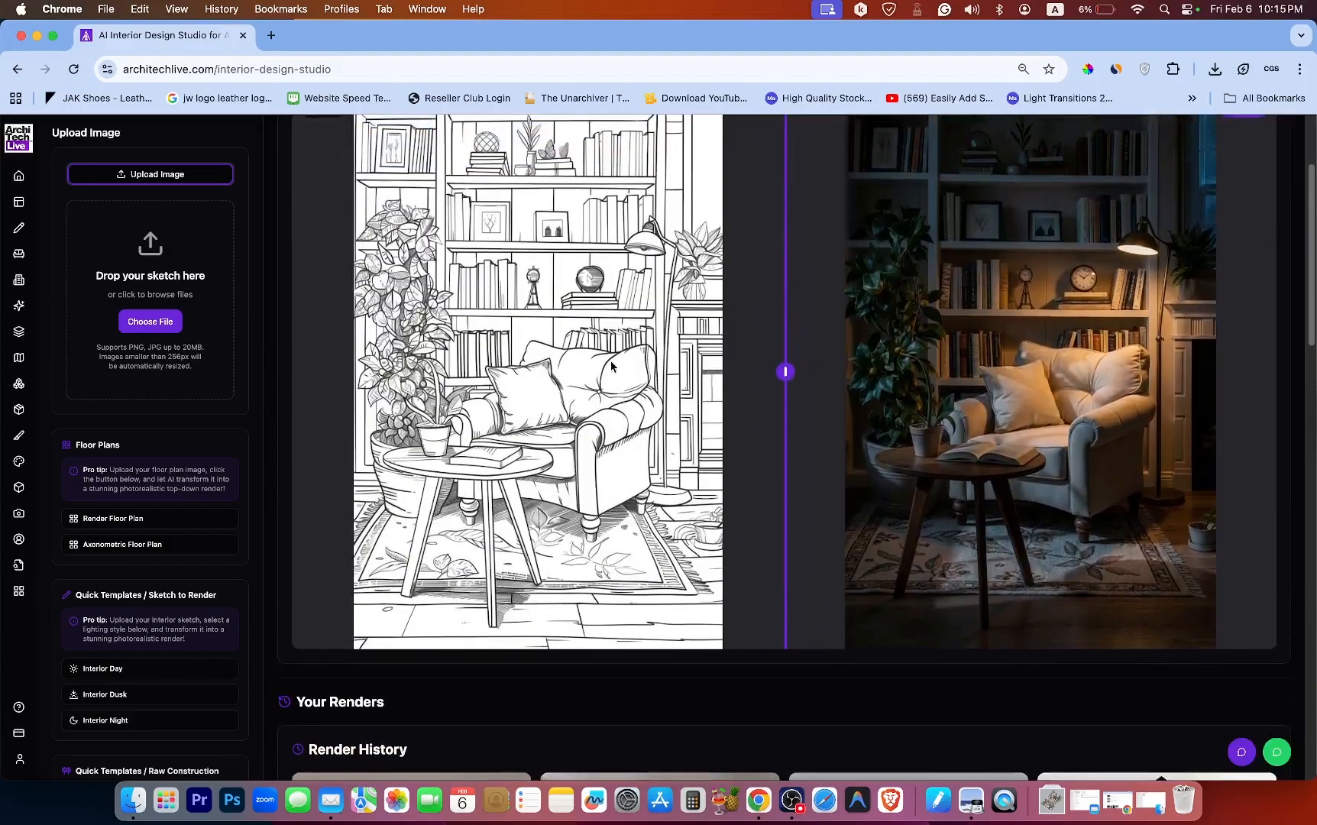
scroll(613, 452, up, 1)
scroll(613, 453, up, 1)
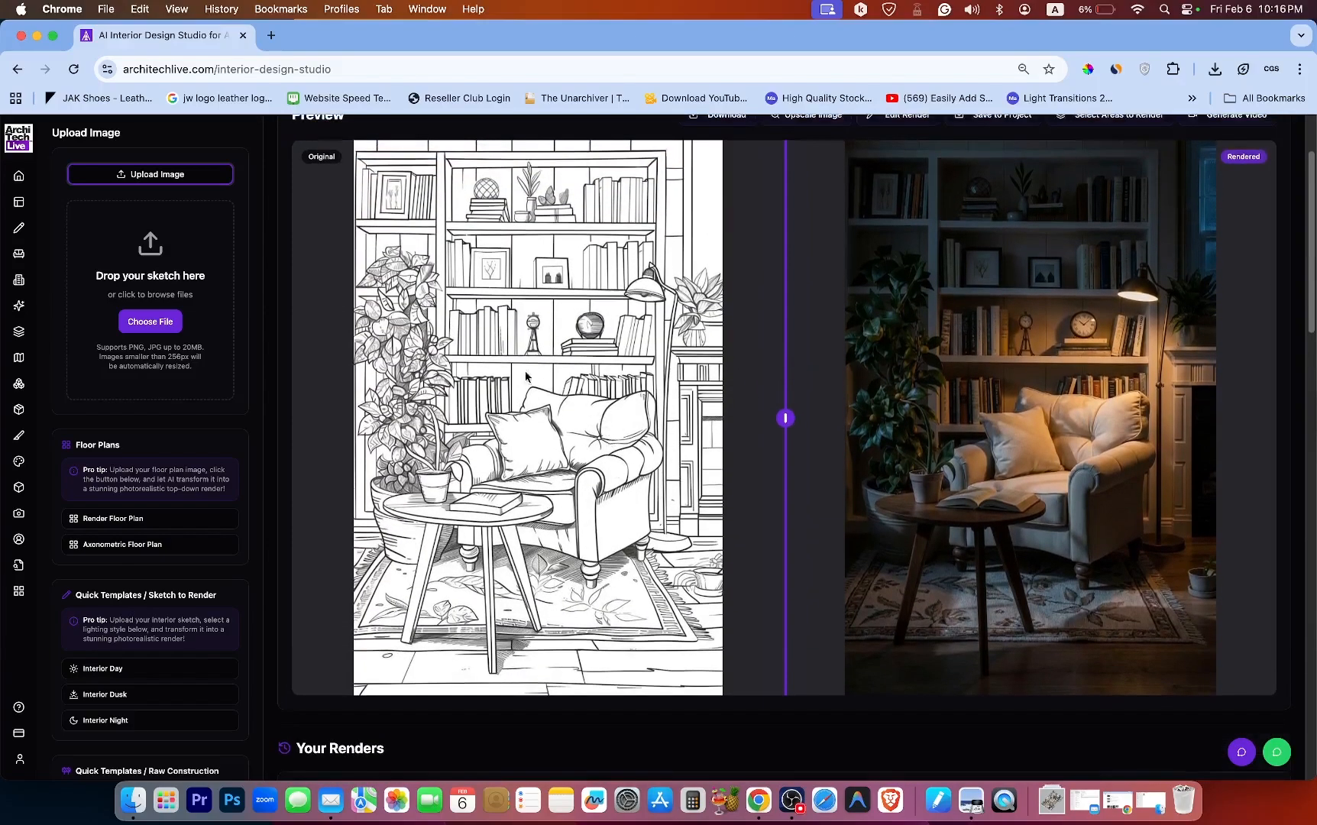
scroll(197, 478, down, 4)
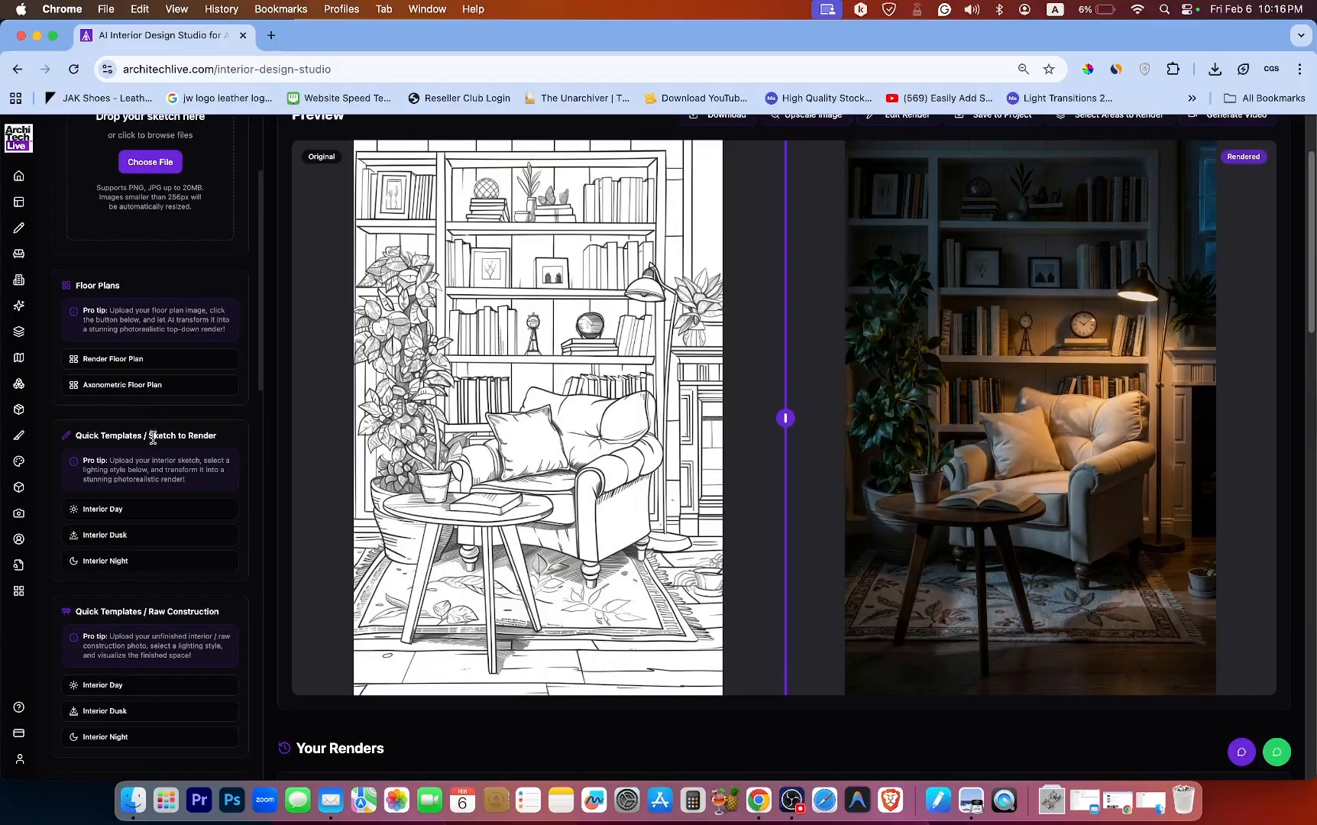
Open the bright reading-nook render from Render History in full view and scroll through it.
click(113, 509)
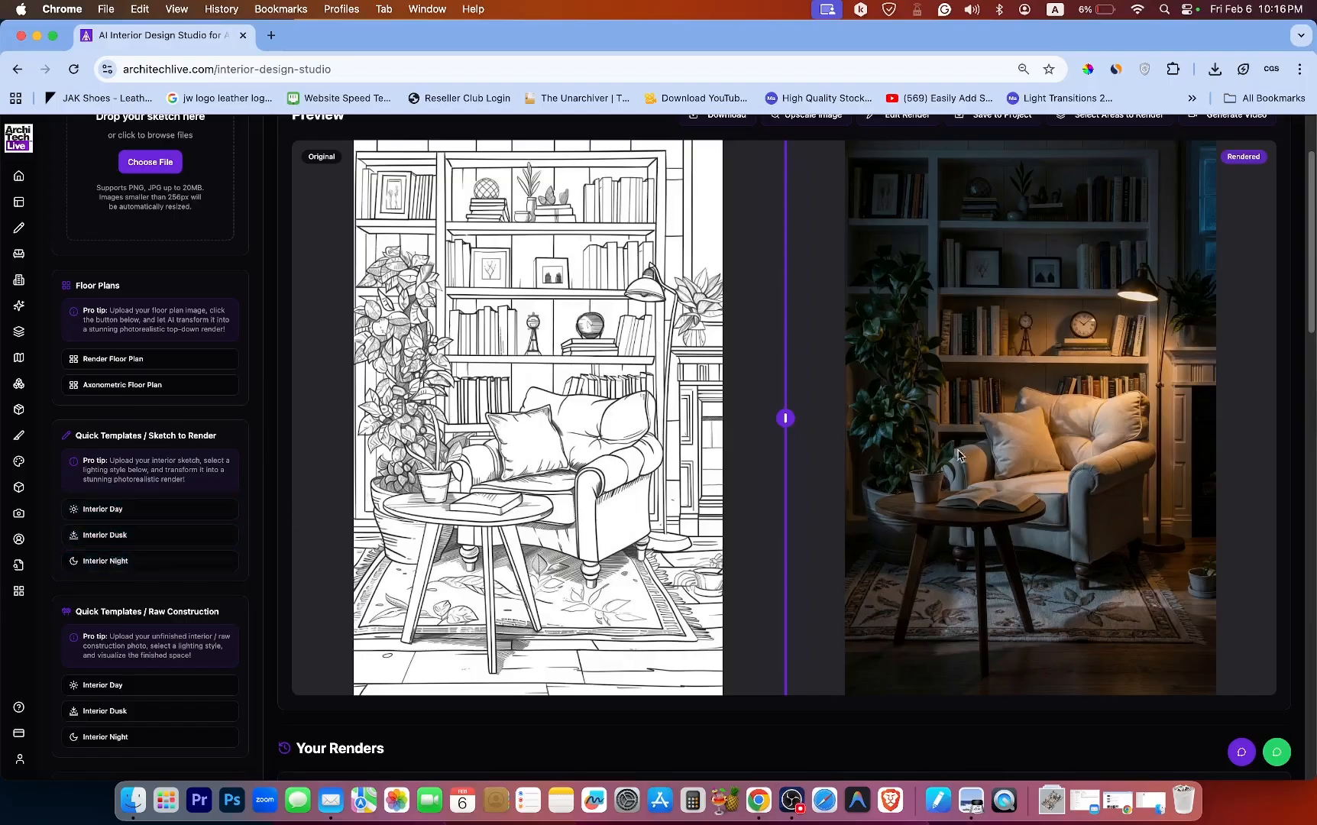
scroll(986, 424, down, 15)
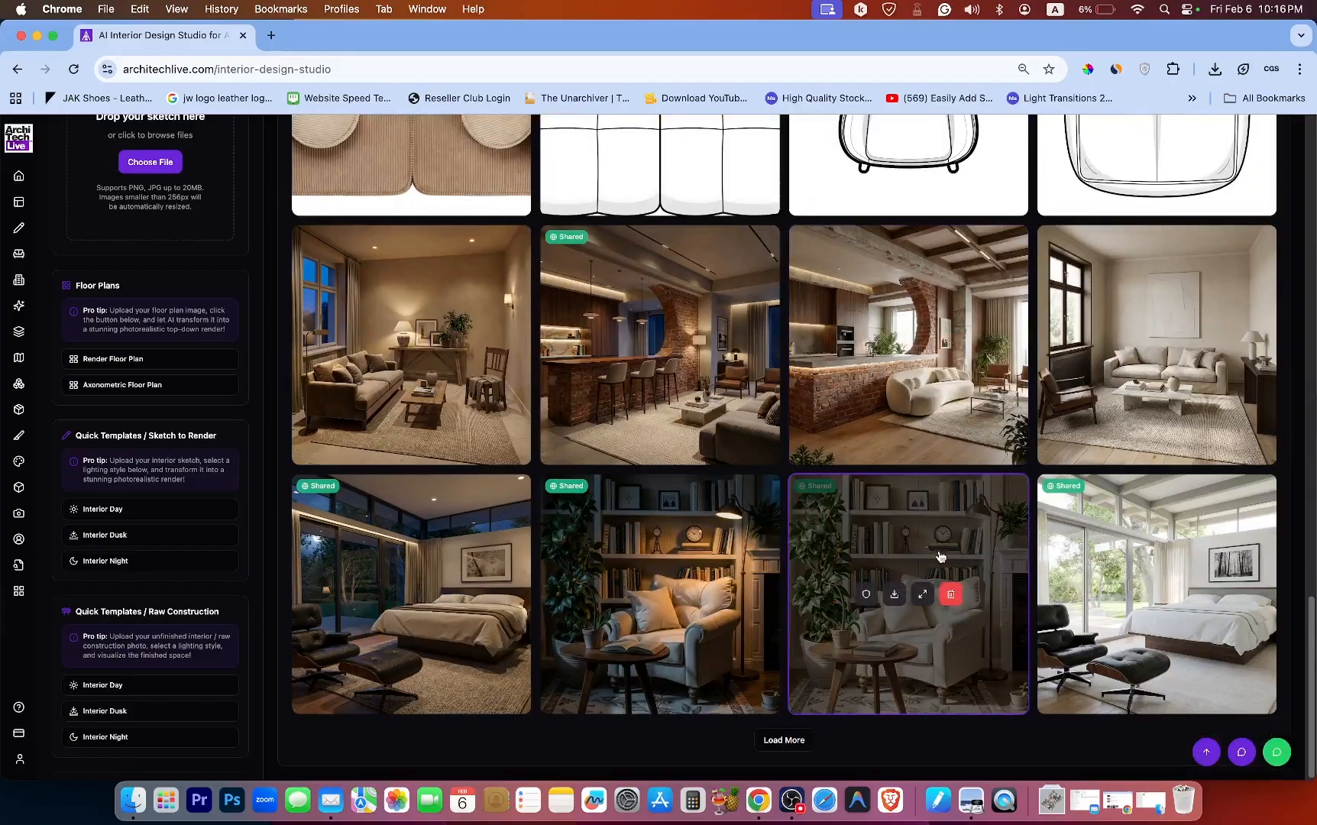
click(923, 595)
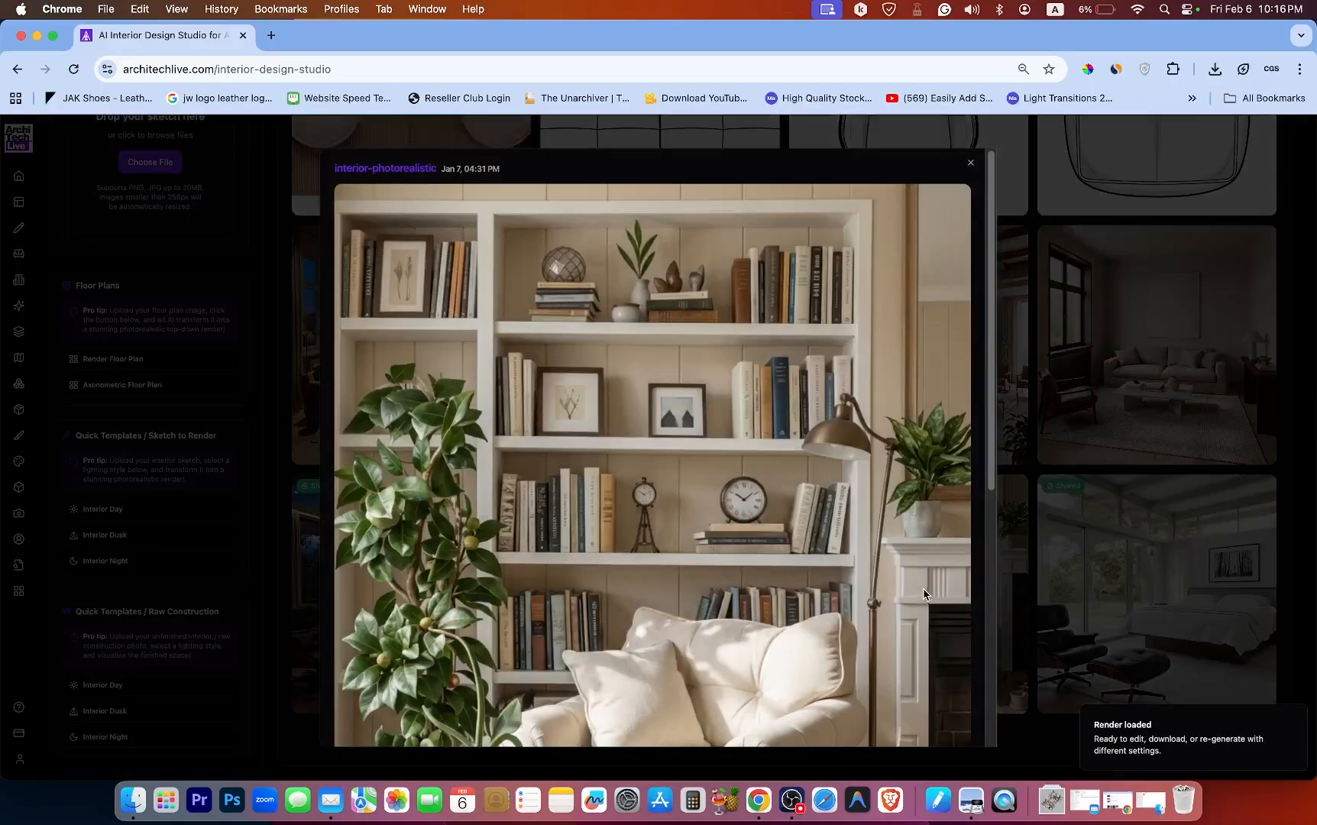
scroll(832, 415, down, 8)
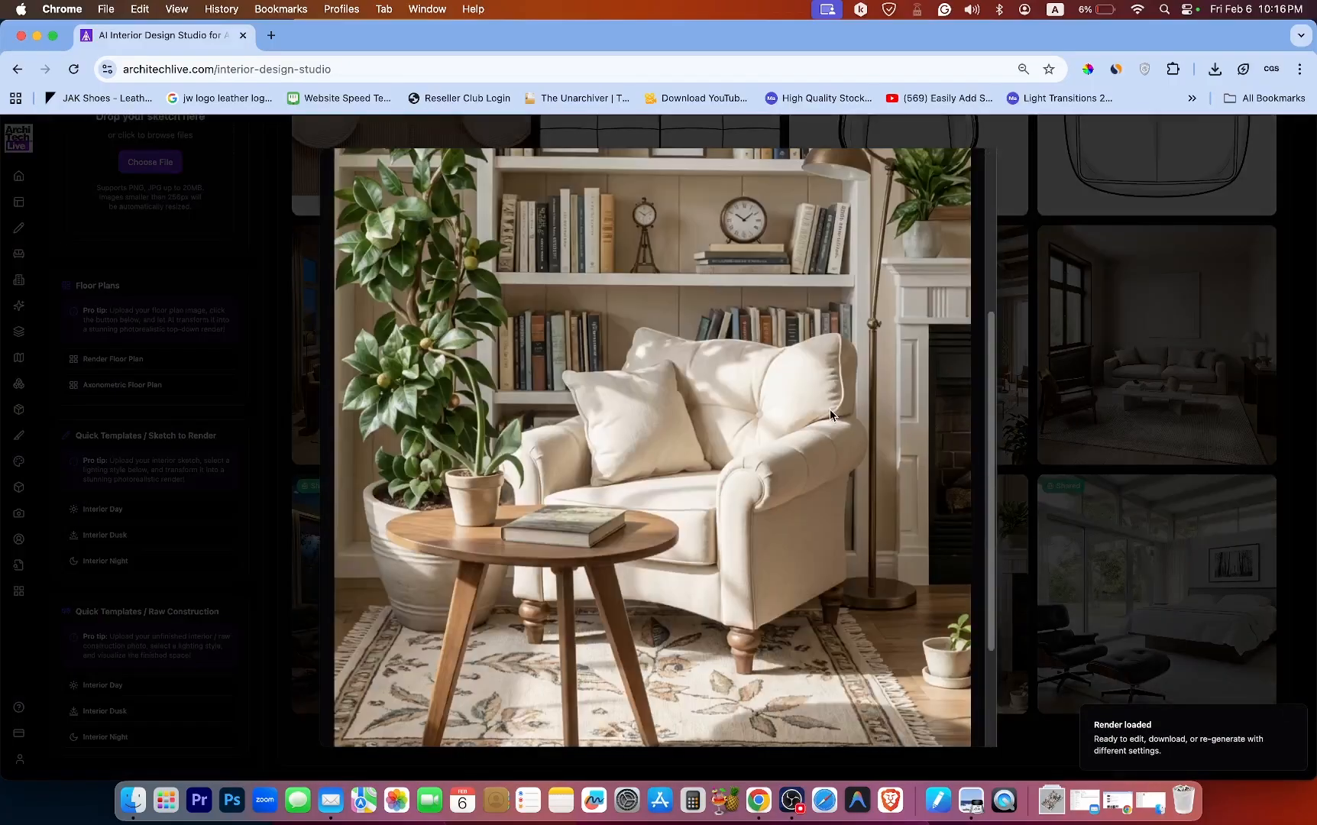
Scroll back to the top of the bright reading-nook full view and close it.
scroll(829, 409, up, 8)
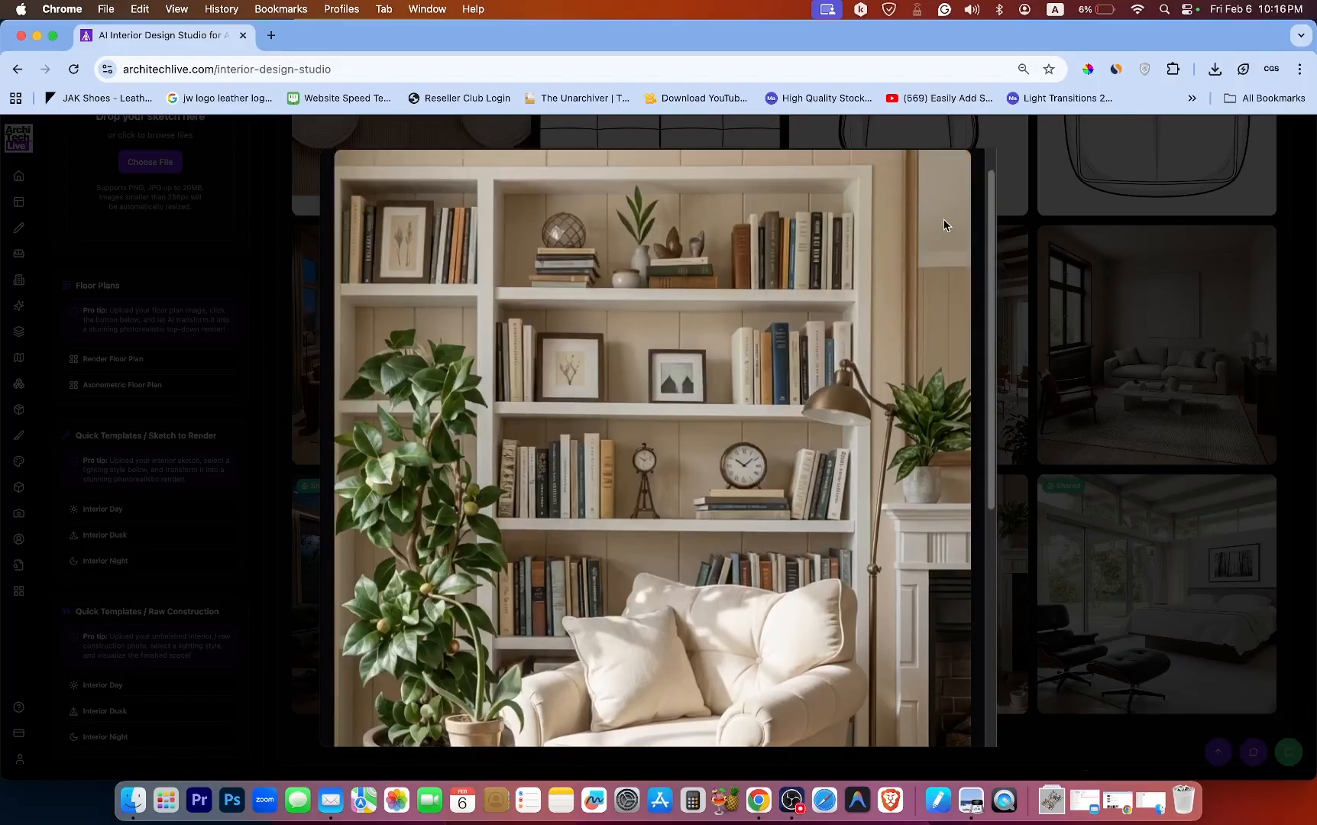
scroll(940, 218, up, 1)
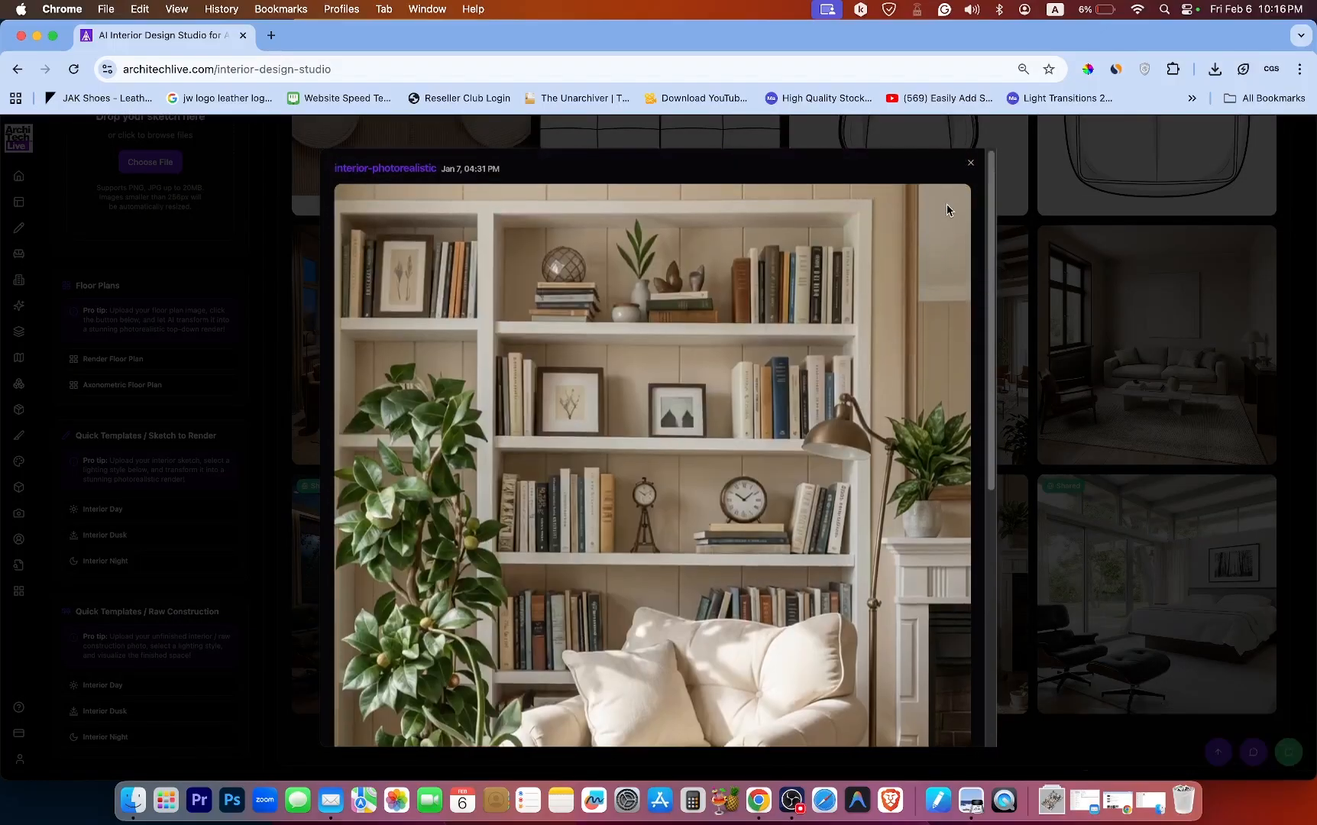
click(971, 164)
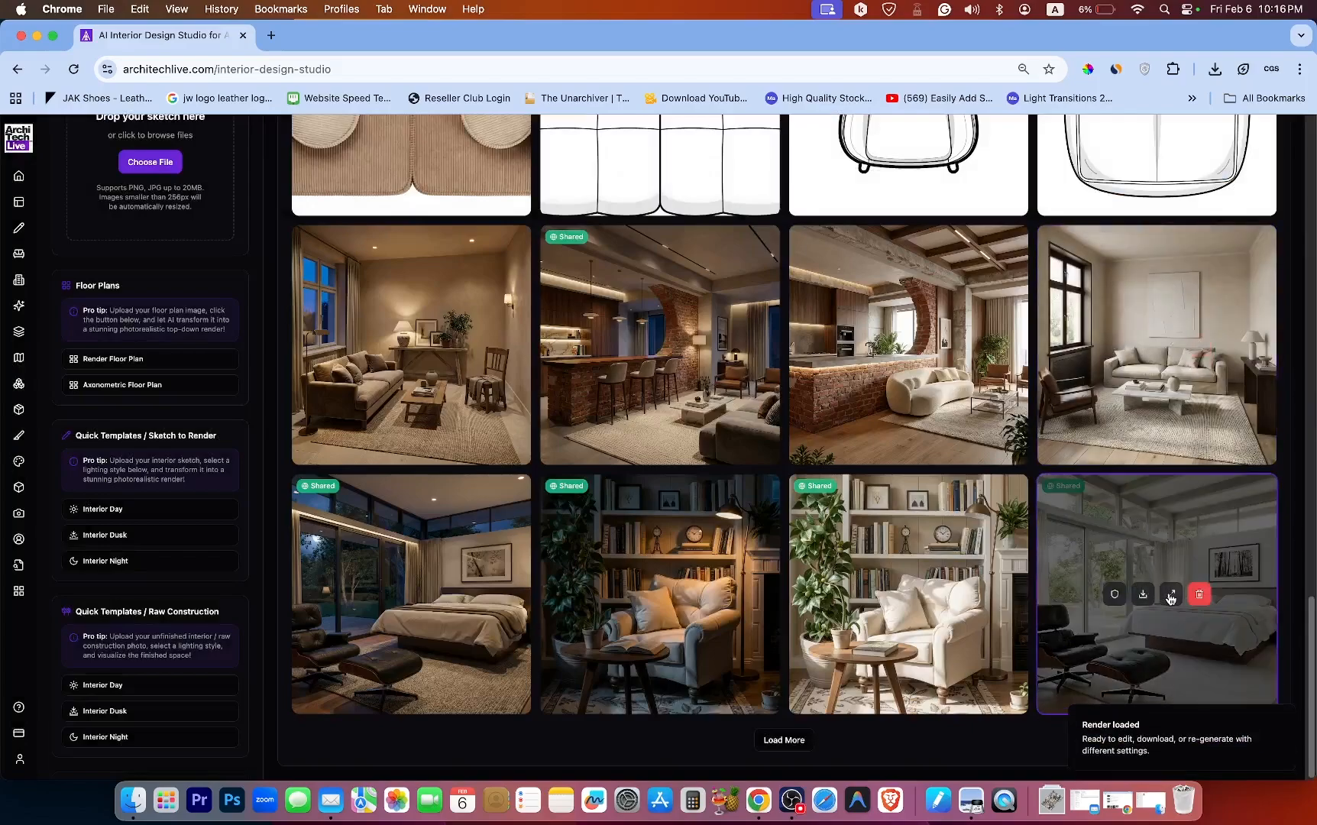
Open the daylight and the night bedroom renders from Render History in full view, closing each one.
click(1171, 596)
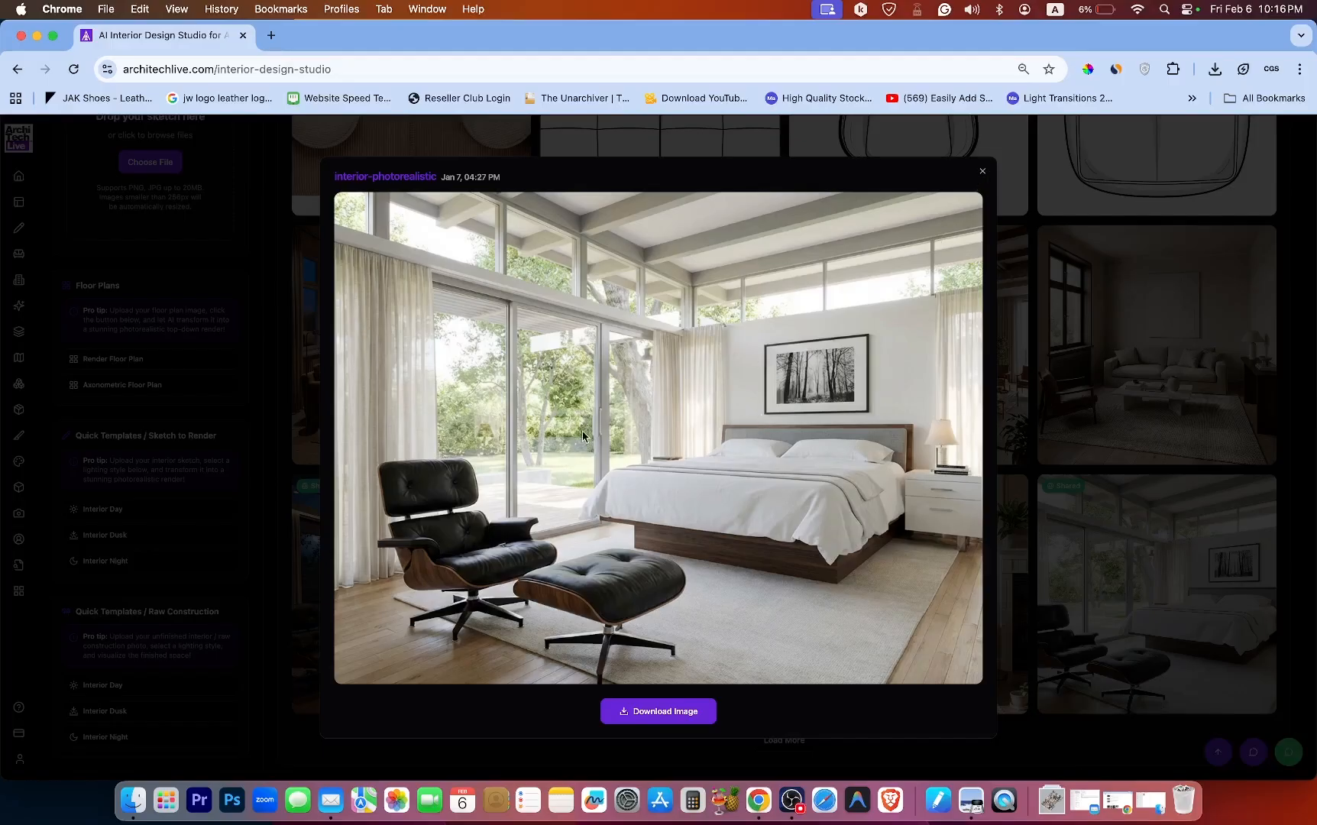
click(981, 172)
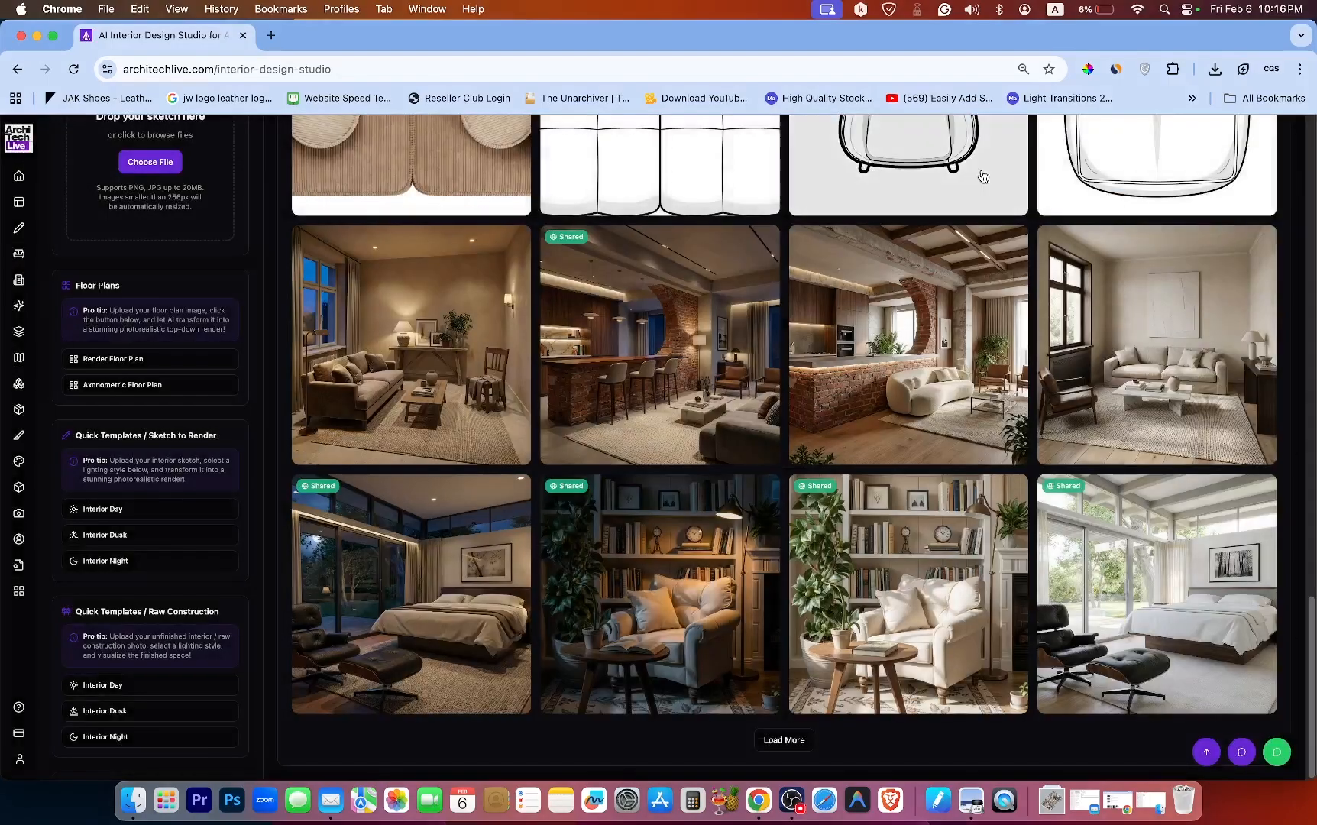
click(424, 596)
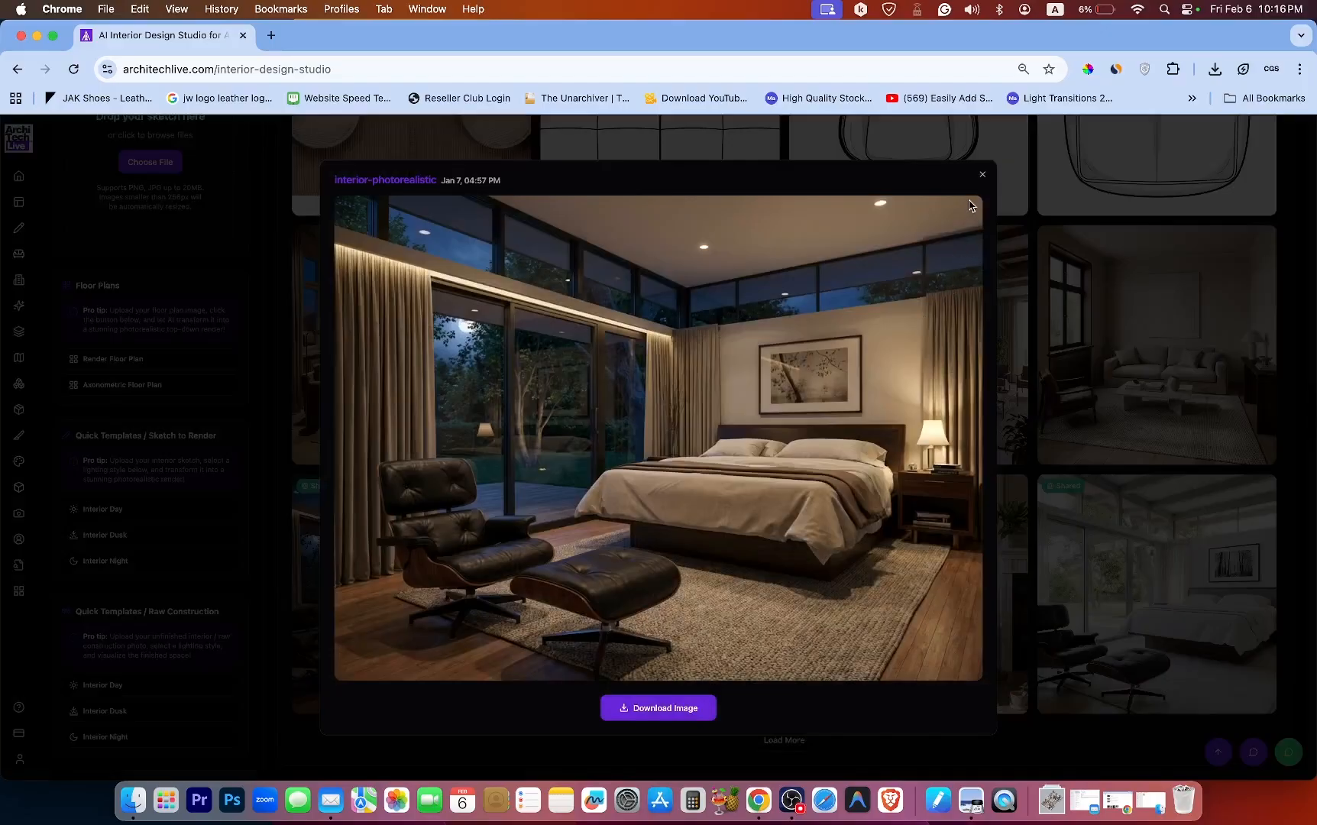
click(982, 176)
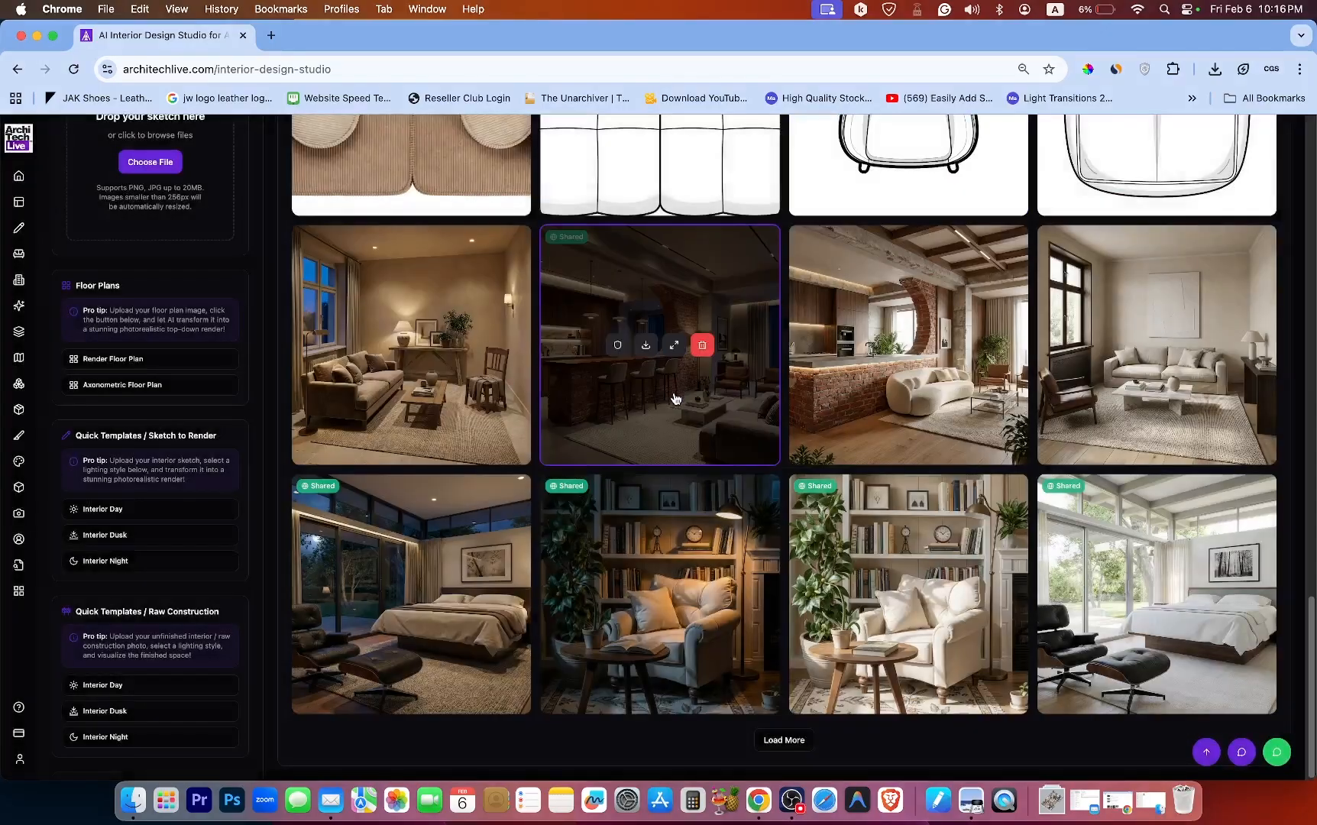
Load more renders into Render History and load the aerial floor-plan render into the preview.
mouse_move(671, 553)
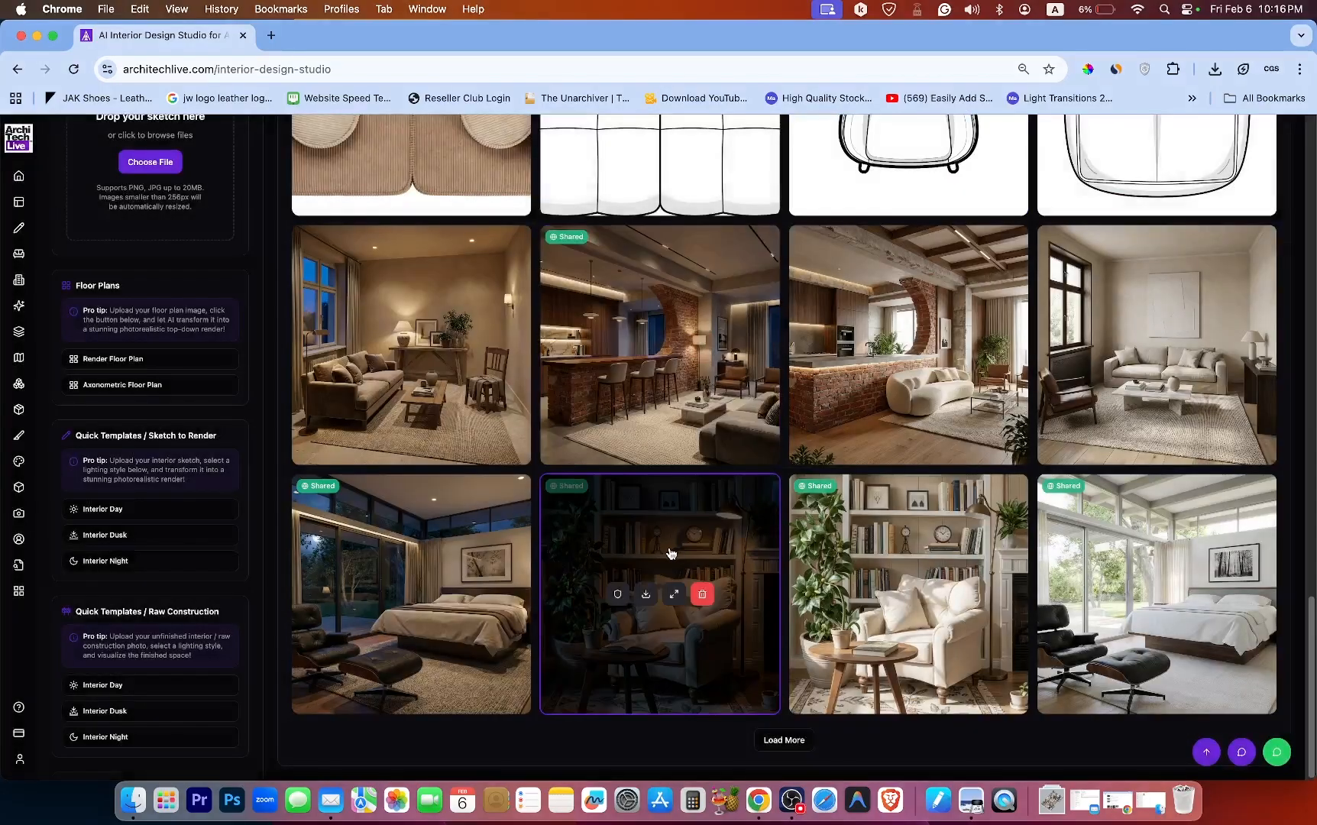
click(784, 741)
mouse_move(700, 456)
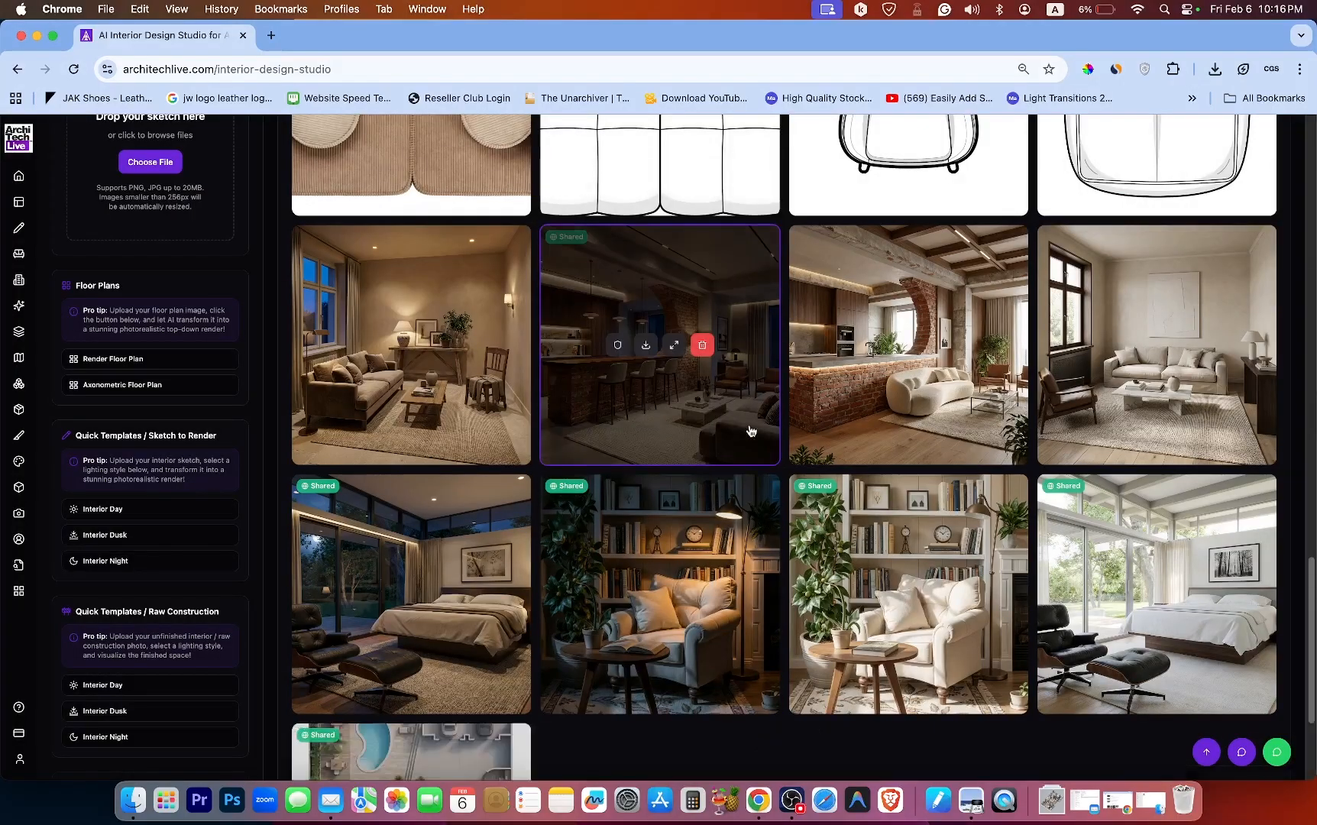
scroll(772, 415, down, 3)
mouse_move(437, 564)
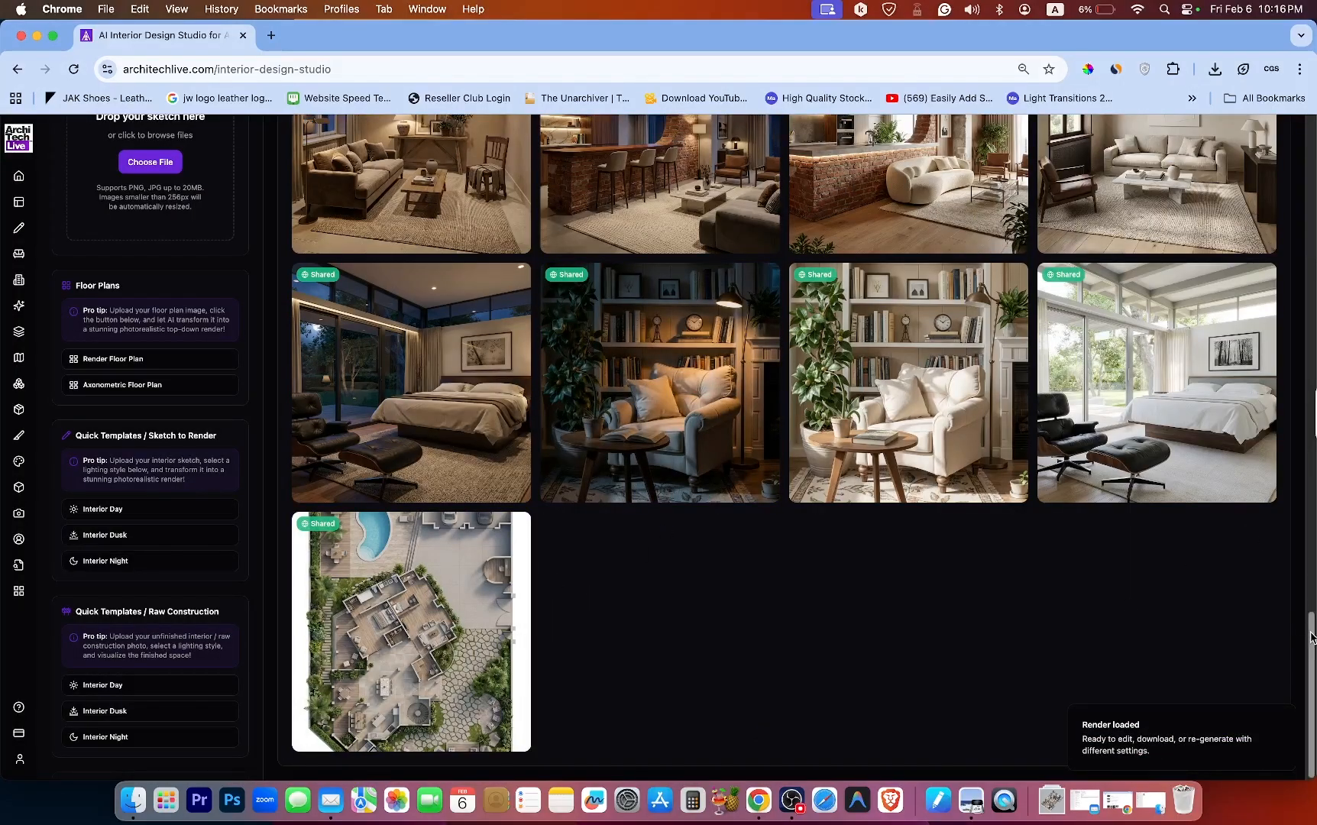
scroll(1277, 410, up, 1)
scroll(1278, 410, down, 1)
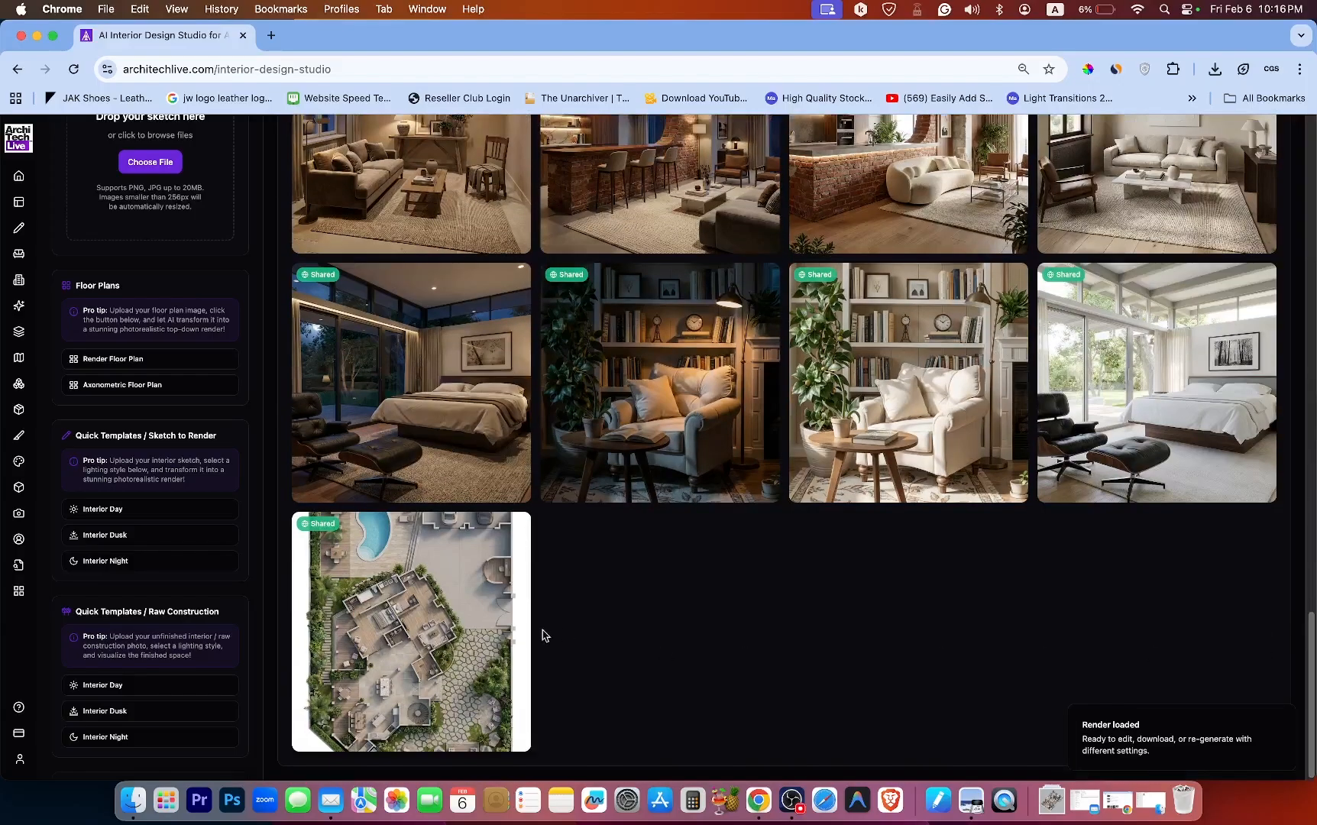
click(426, 633)
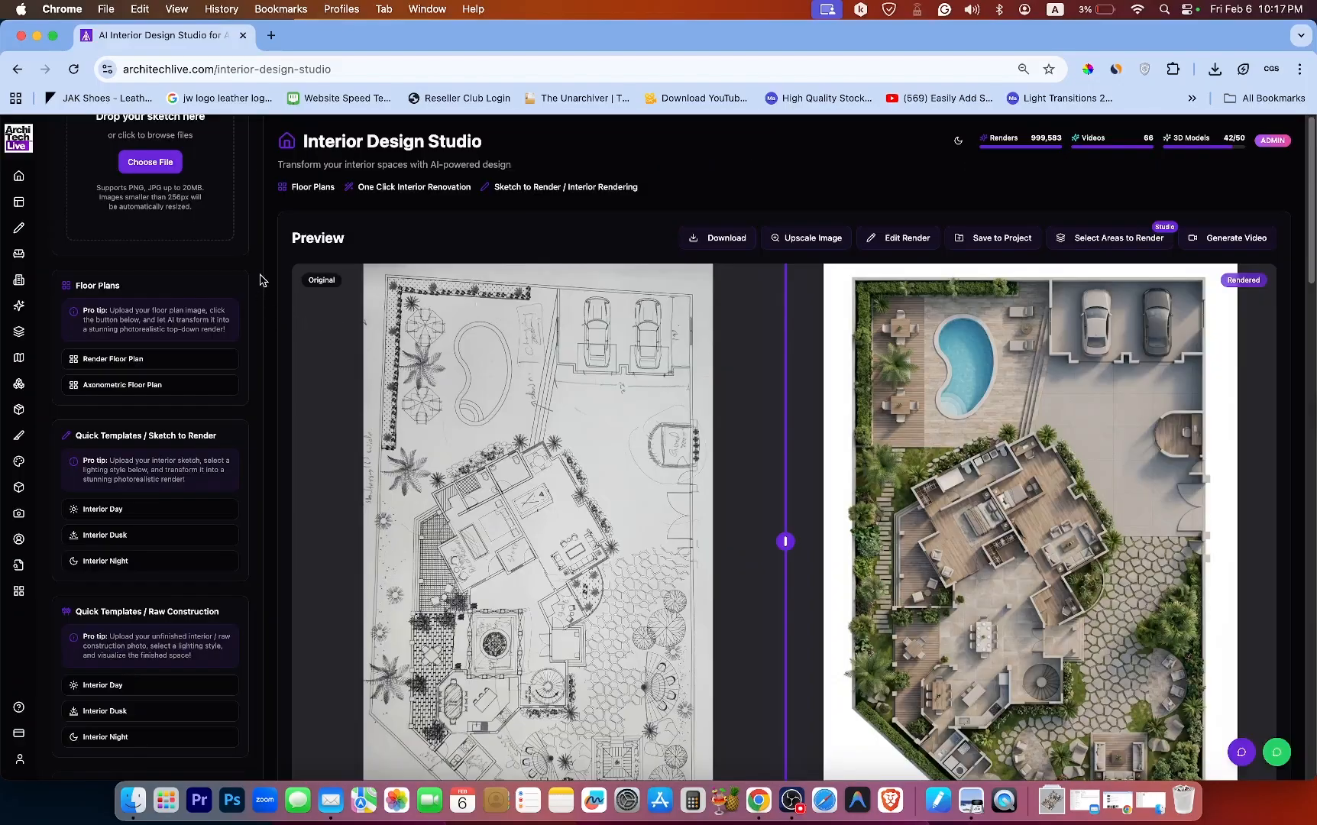
mouse_move(259, 259)
mouse_down()
mouse_move(262, 197)
mouse_move(257, 275)
mouse_up()
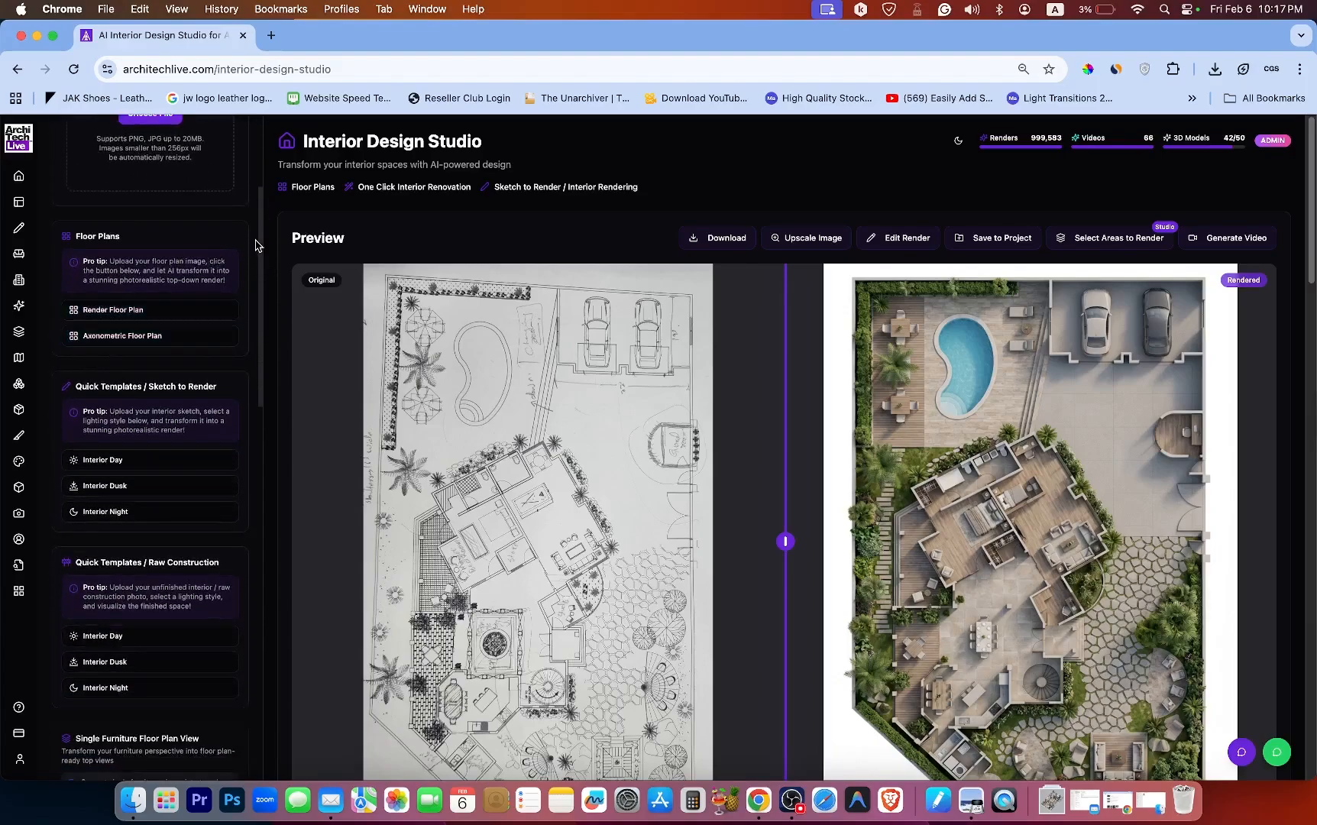
mouse_move(259, 243)
mouse_down()
mouse_move(253, 303)
mouse_move(256, 241)
mouse_up()
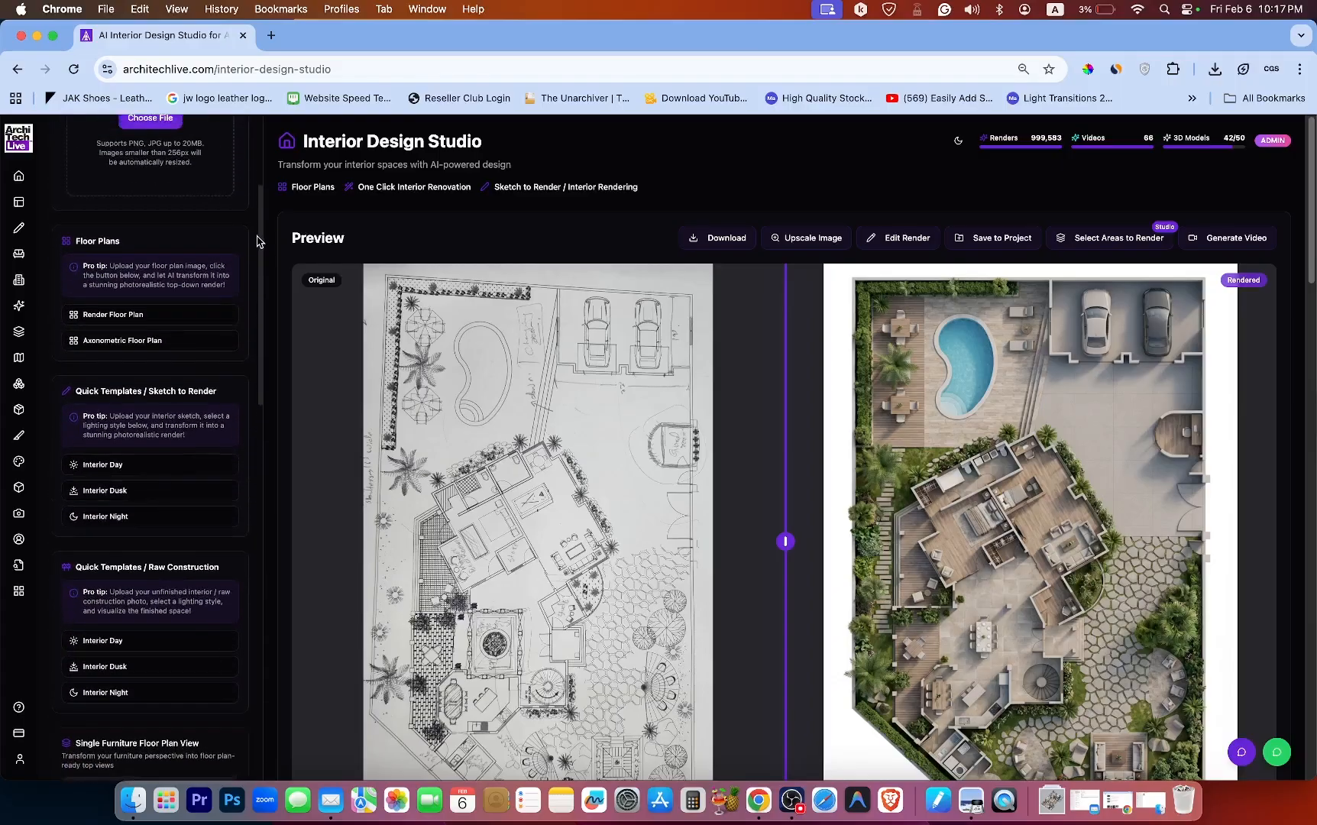